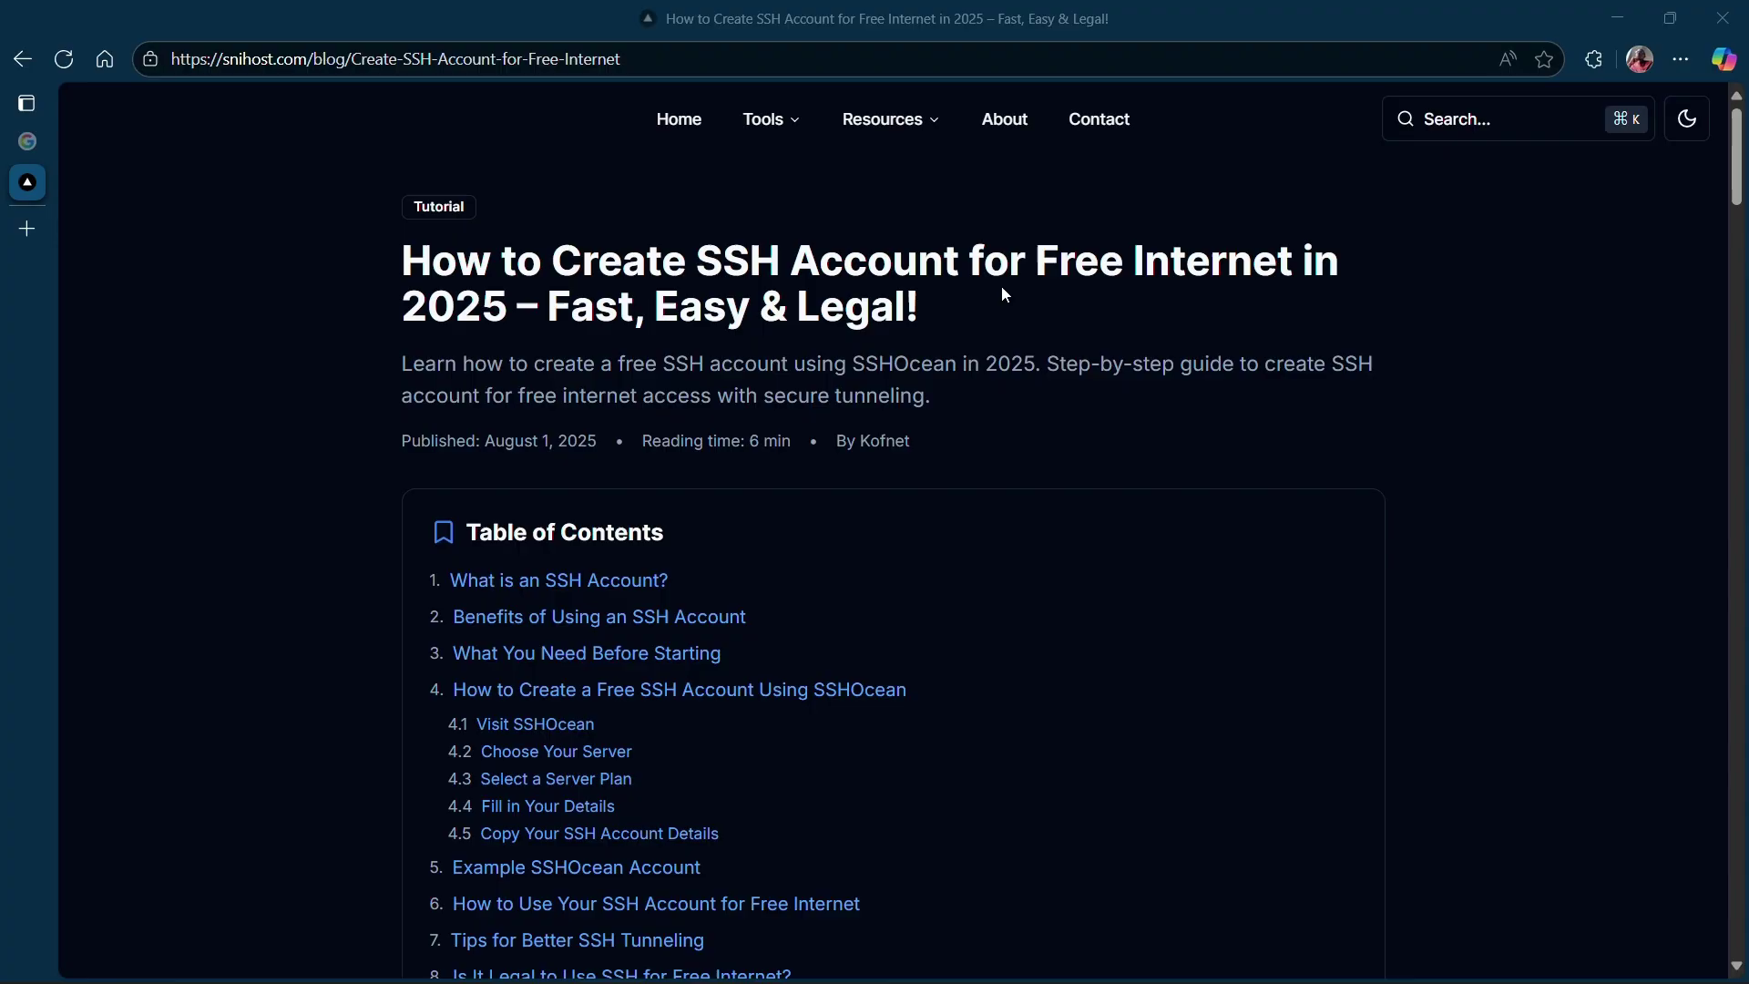
Load sshocean.com in Edge by typing 'ssh' and accepting the suggested site.
{"action": "left_click", "coordinate": [497, 60]}
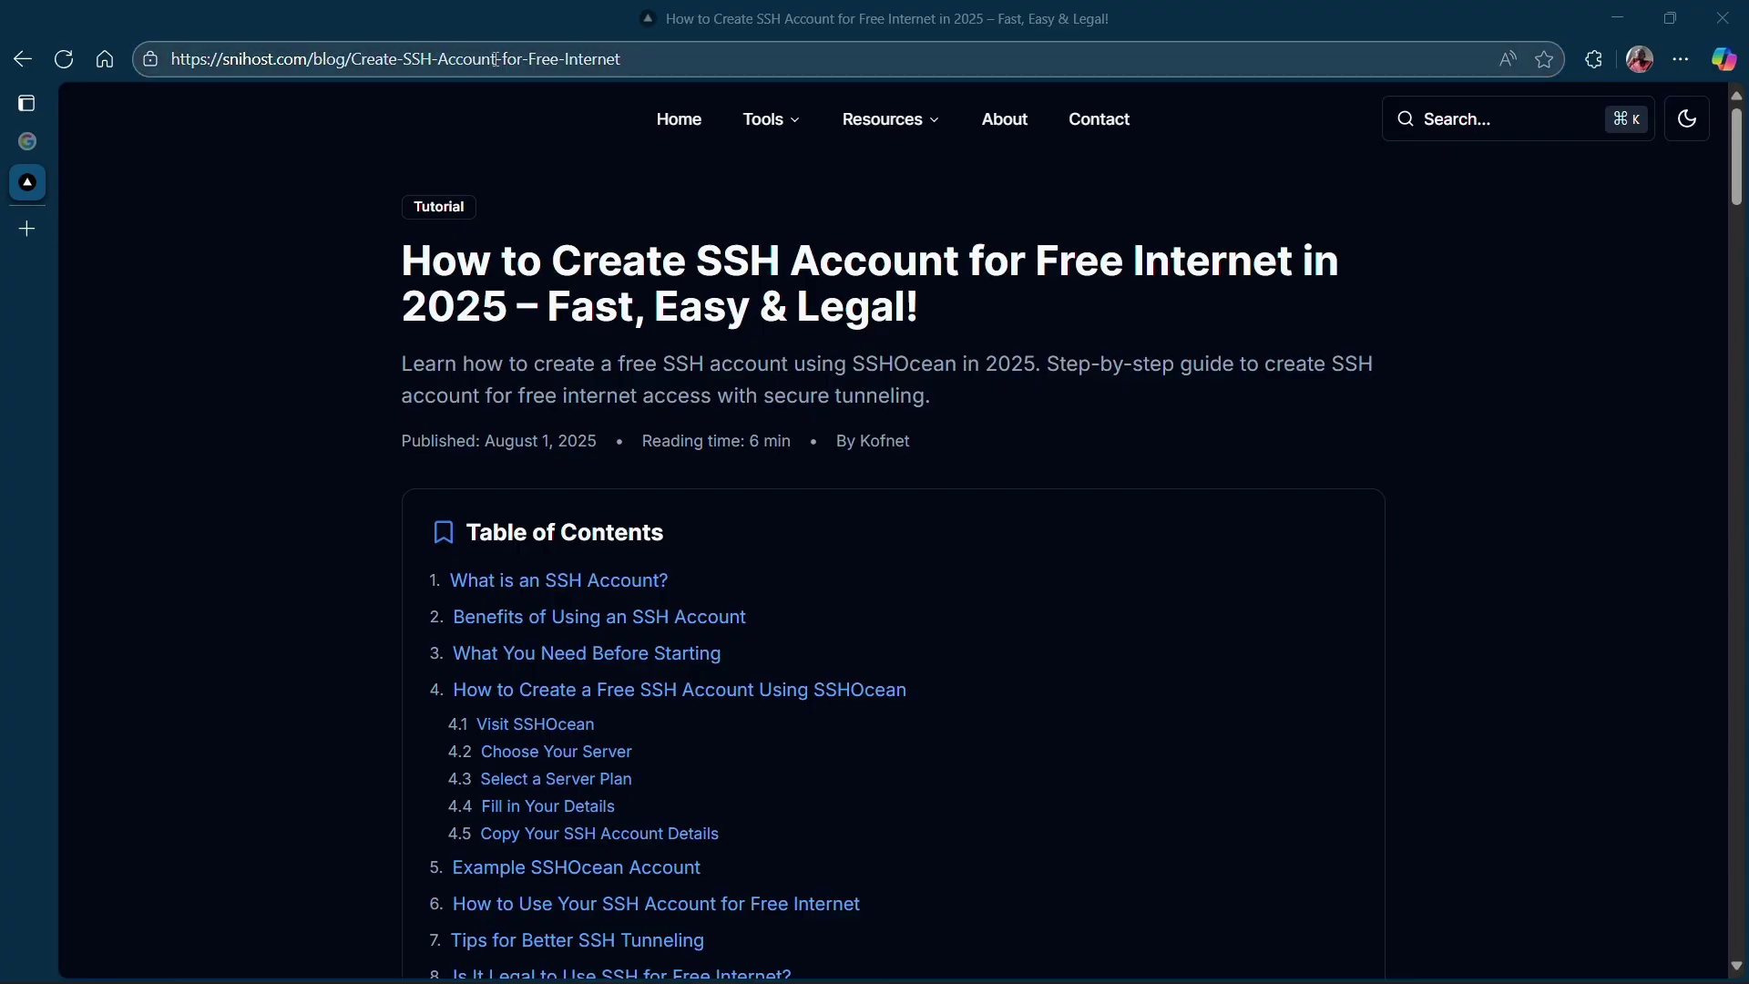
{"action": "type", "text": "sshocean.com"}
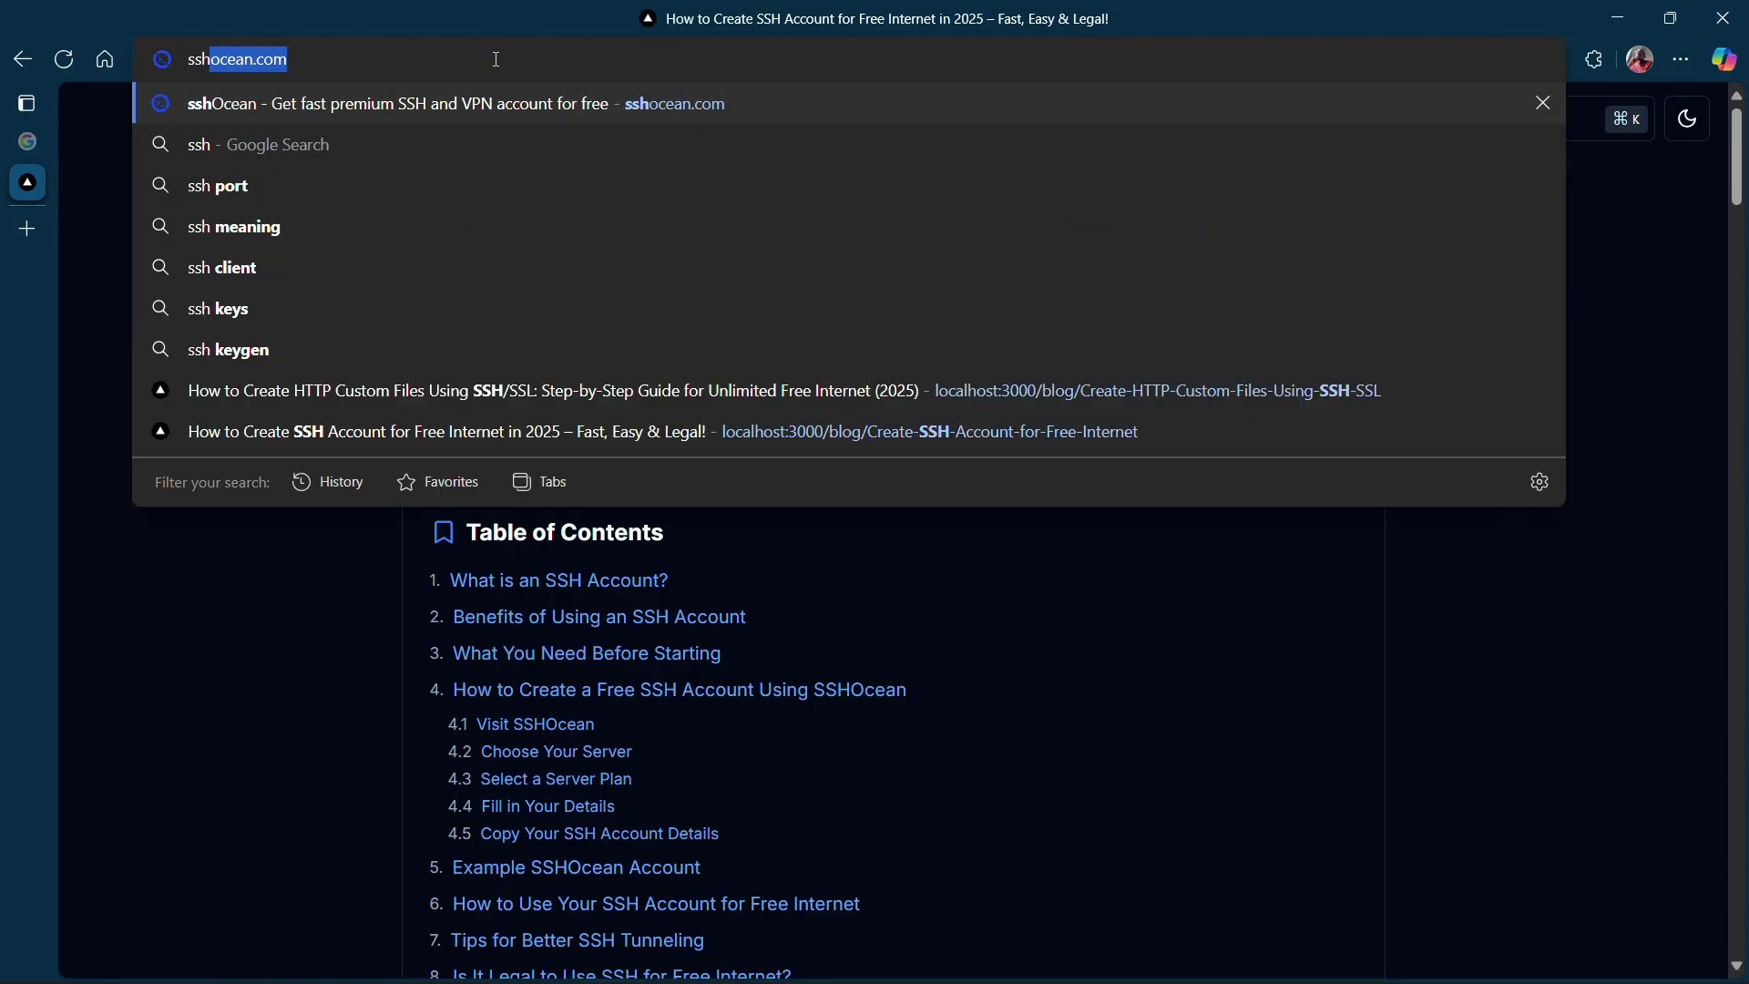
{"action": "key", "text": "Return"}
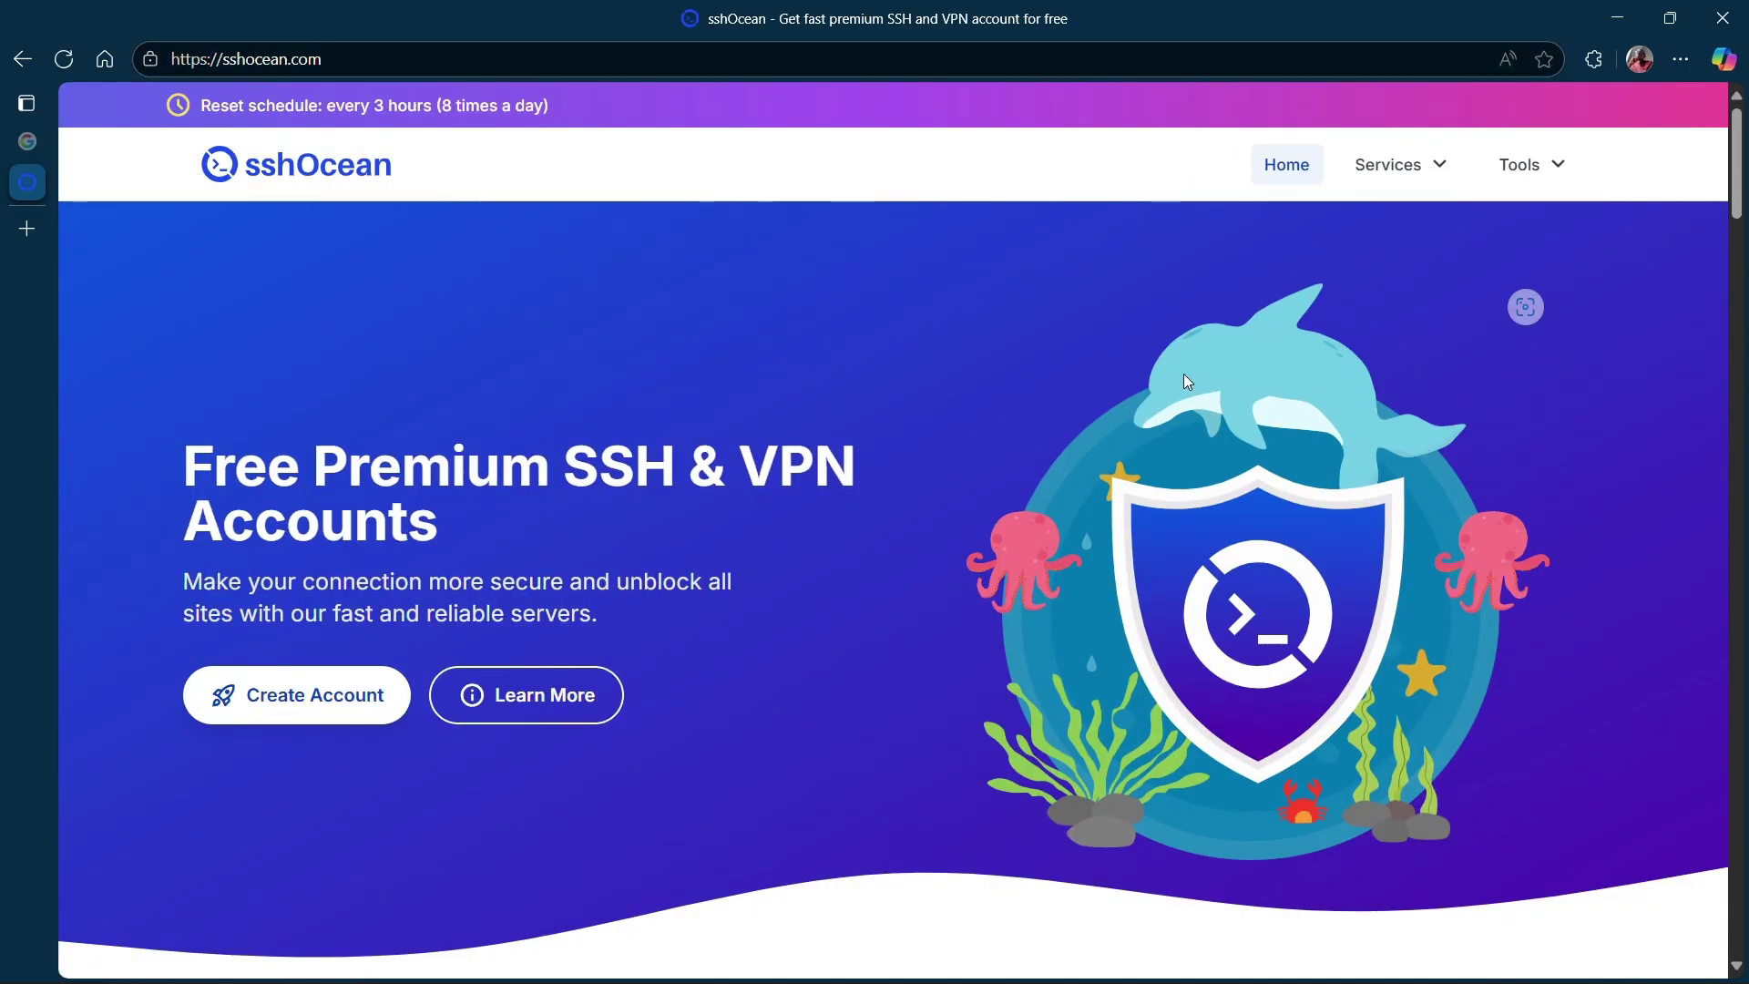
Go to the SSH WebSocket servers and choose Create Account under Finland.
{"action": "left_click", "coordinate": [1435, 181]}
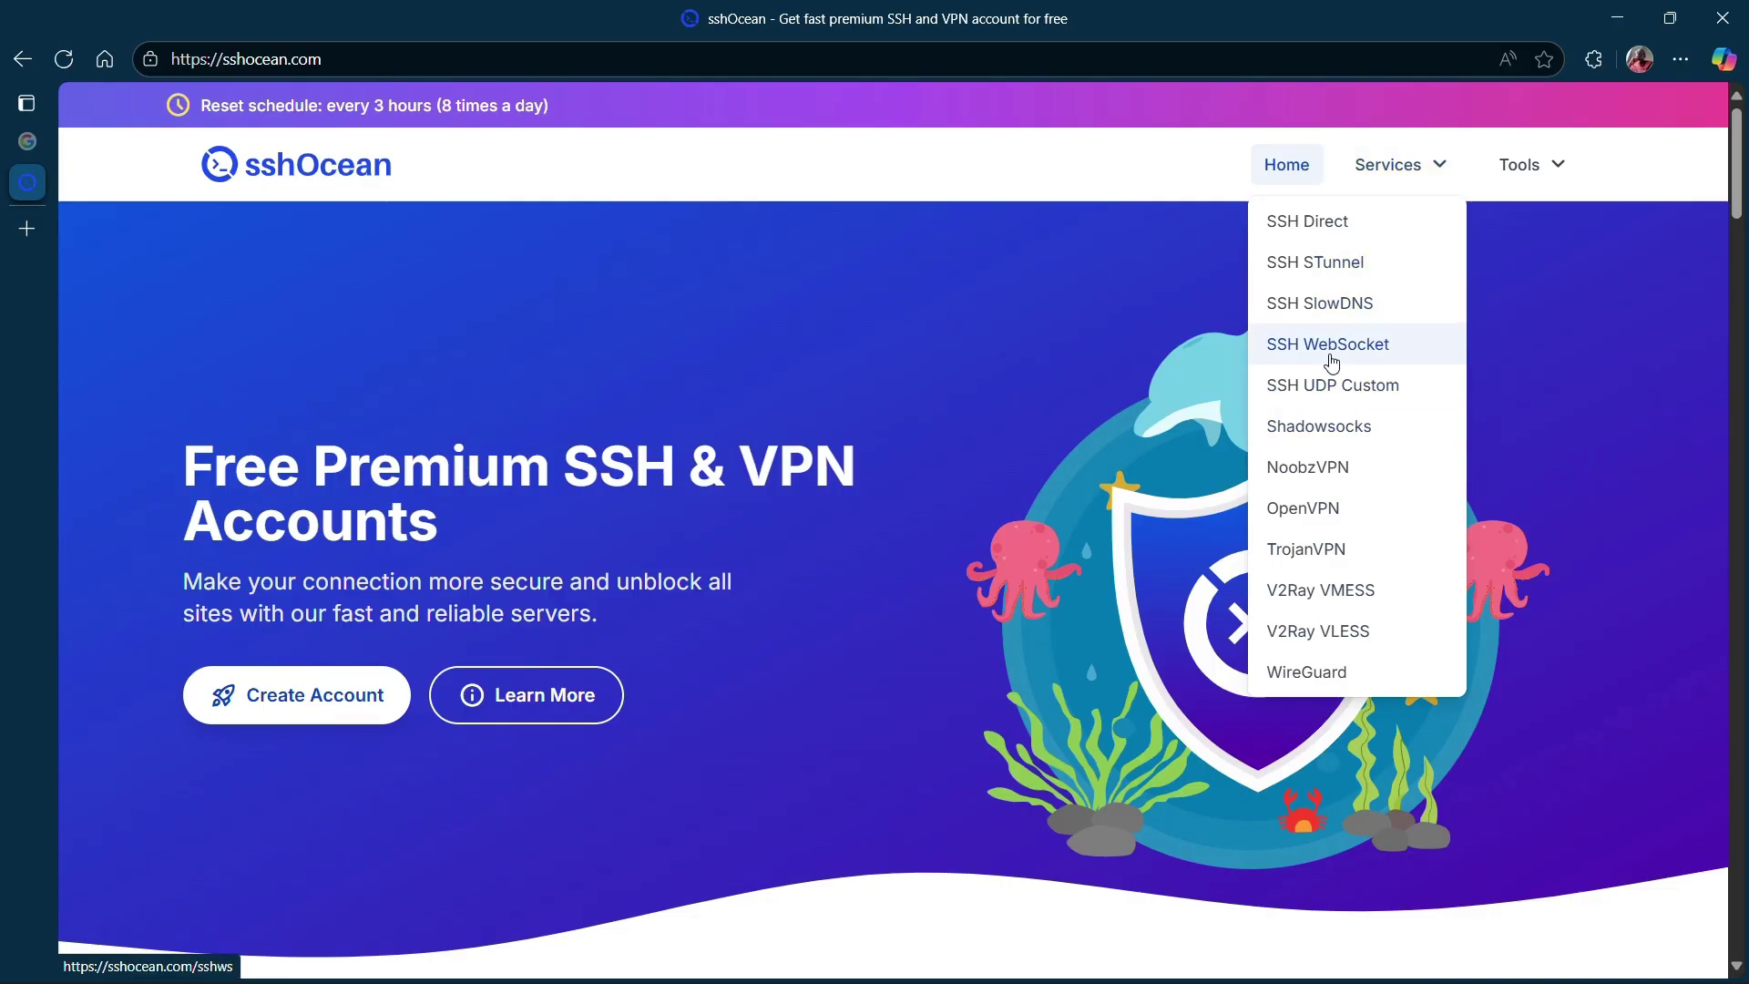
{"action": "left_click", "coordinate": [1381, 360]}
{"action": "scroll", "coordinate": [709, 466], "scroll_direction": "down", "scroll_amount": 8}
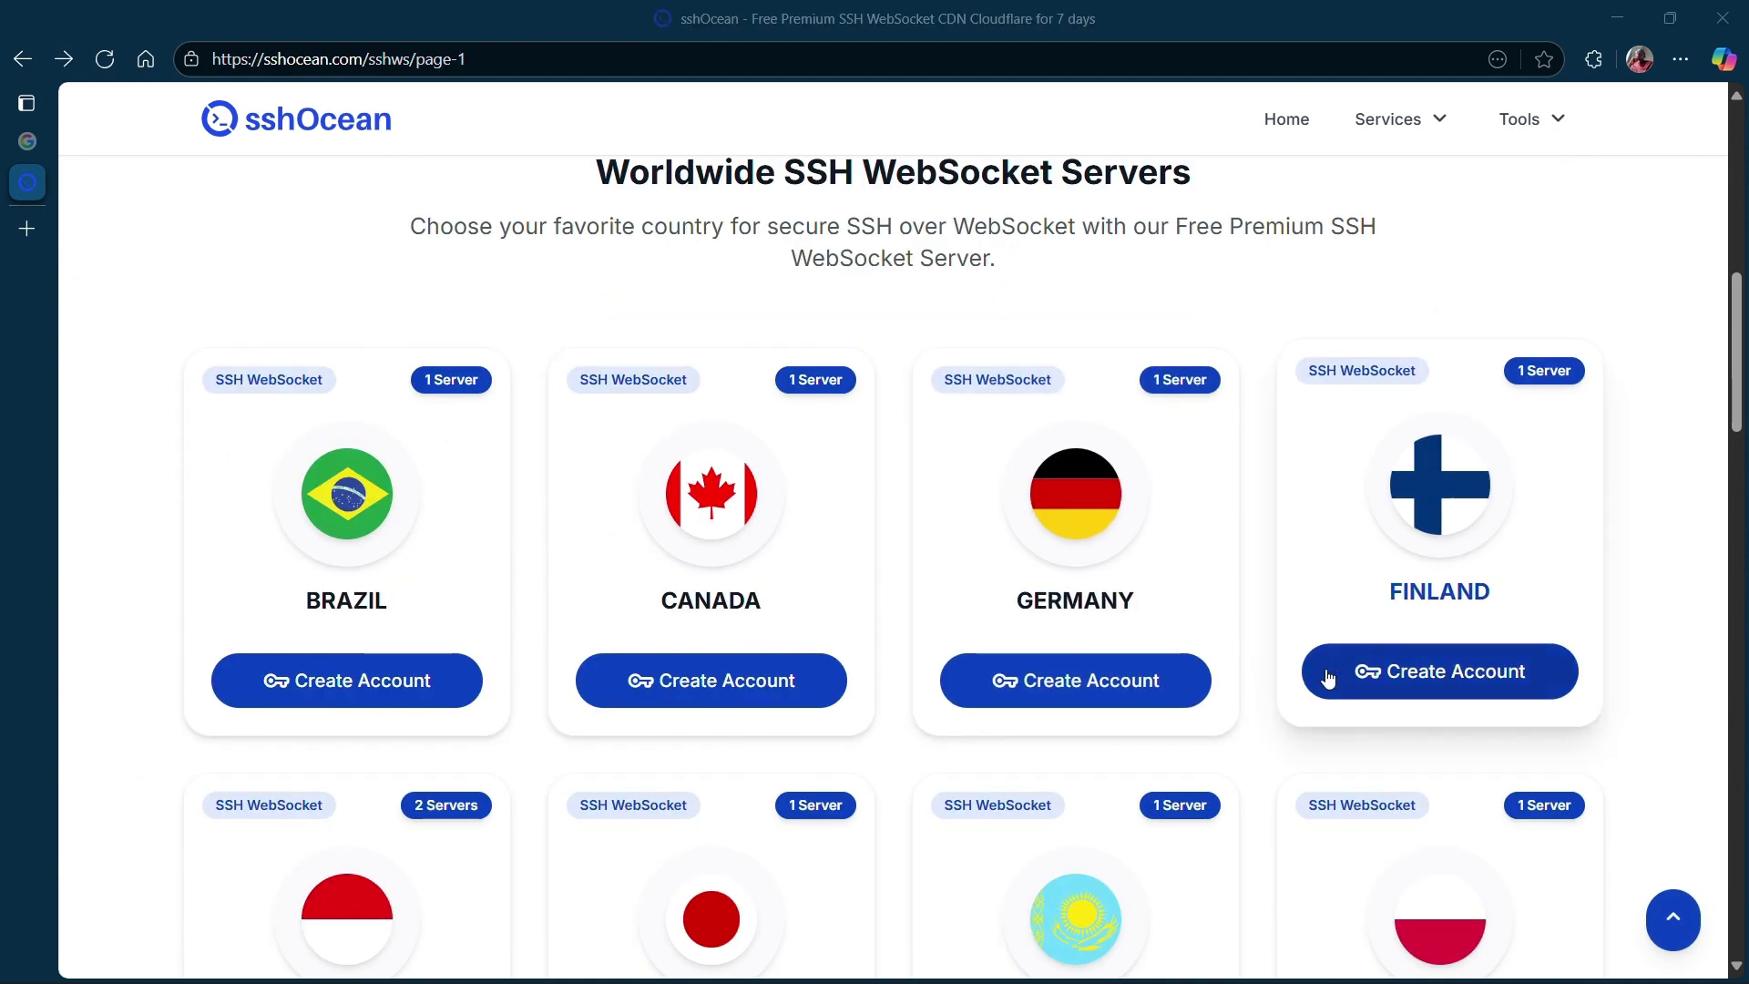
{"action": "left_click", "coordinate": [1400, 682]}
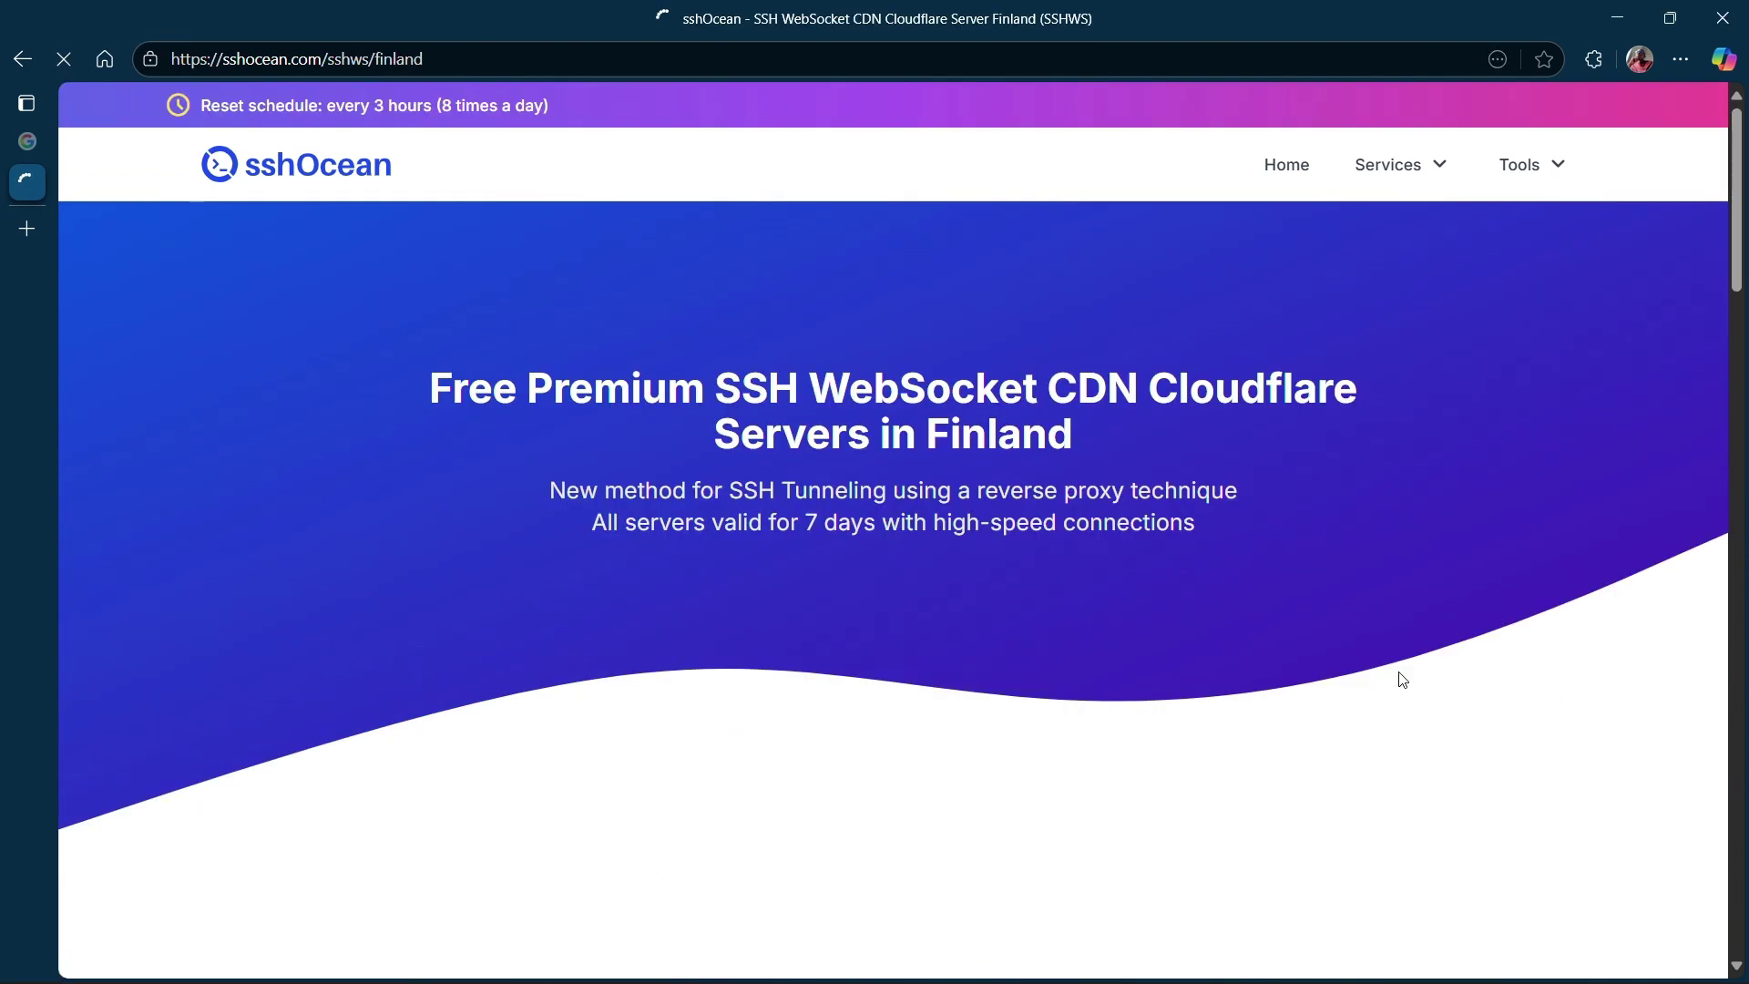
Check the SSHWS FI card: fi.wstunnel.xyz online with 15 accounts remaining.
{"action": "scroll", "coordinate": [604, 467], "scroll_direction": "down", "scroll_amount": 10}
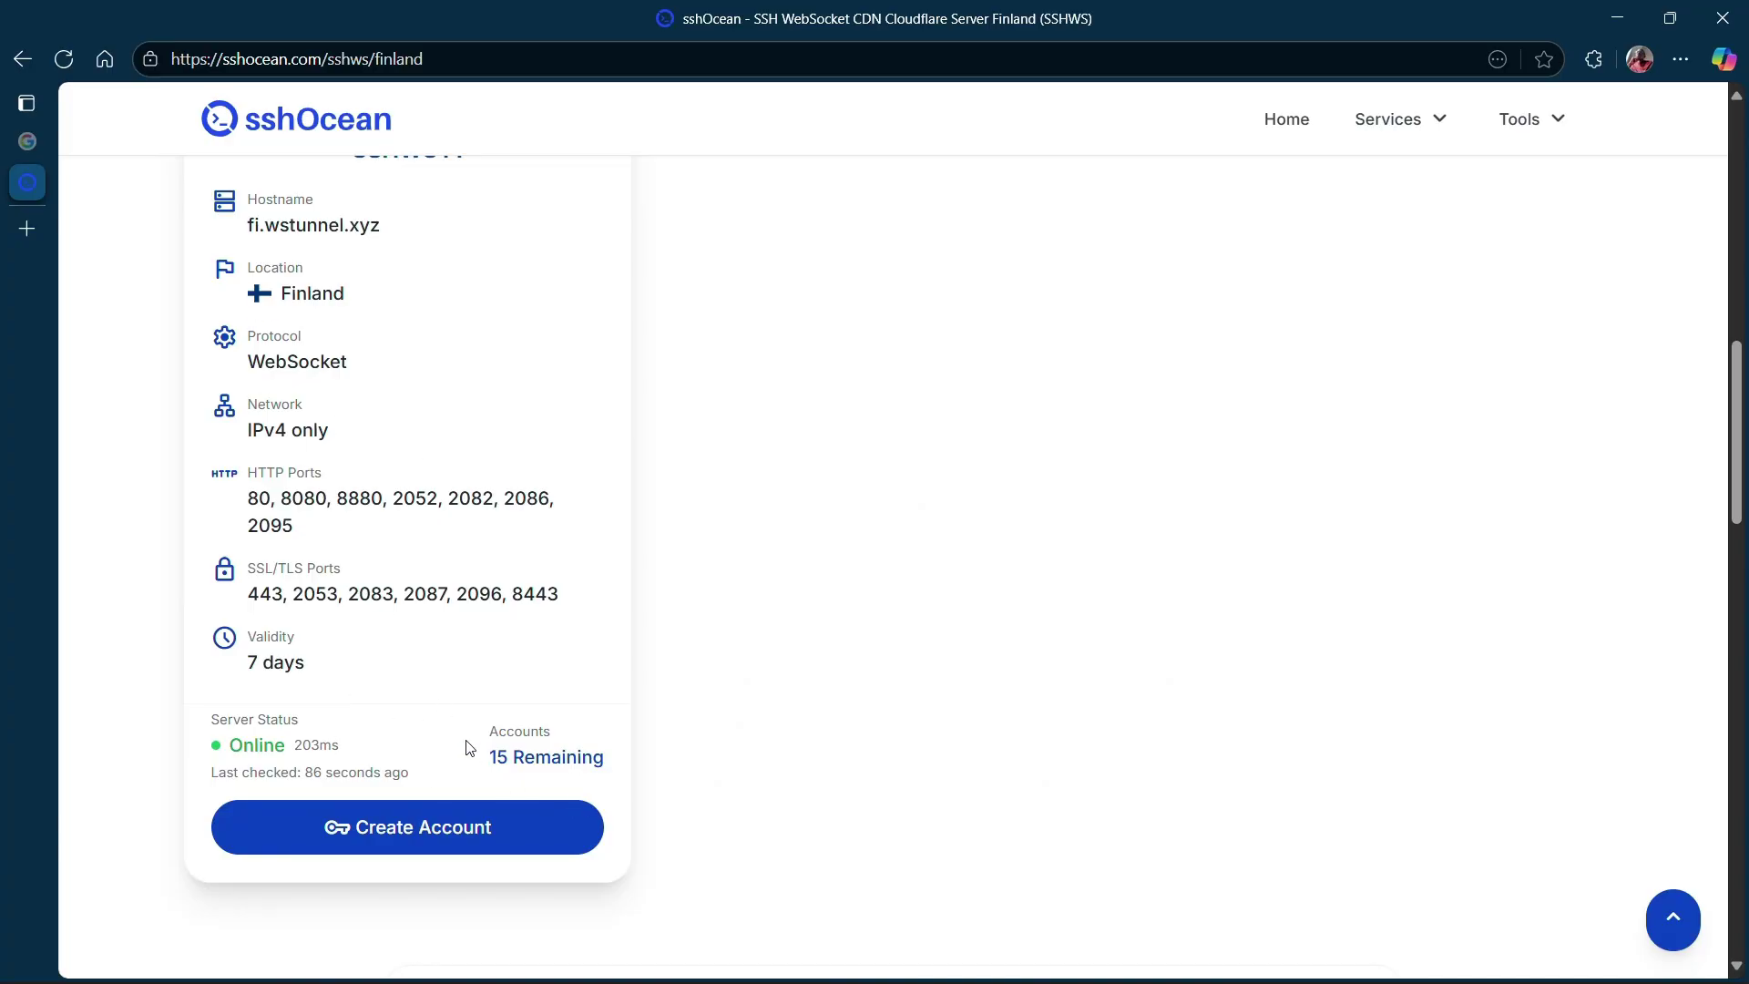
{"action": "left_click_drag", "start_coordinate": [224, 749], "coordinate": [278, 749]}
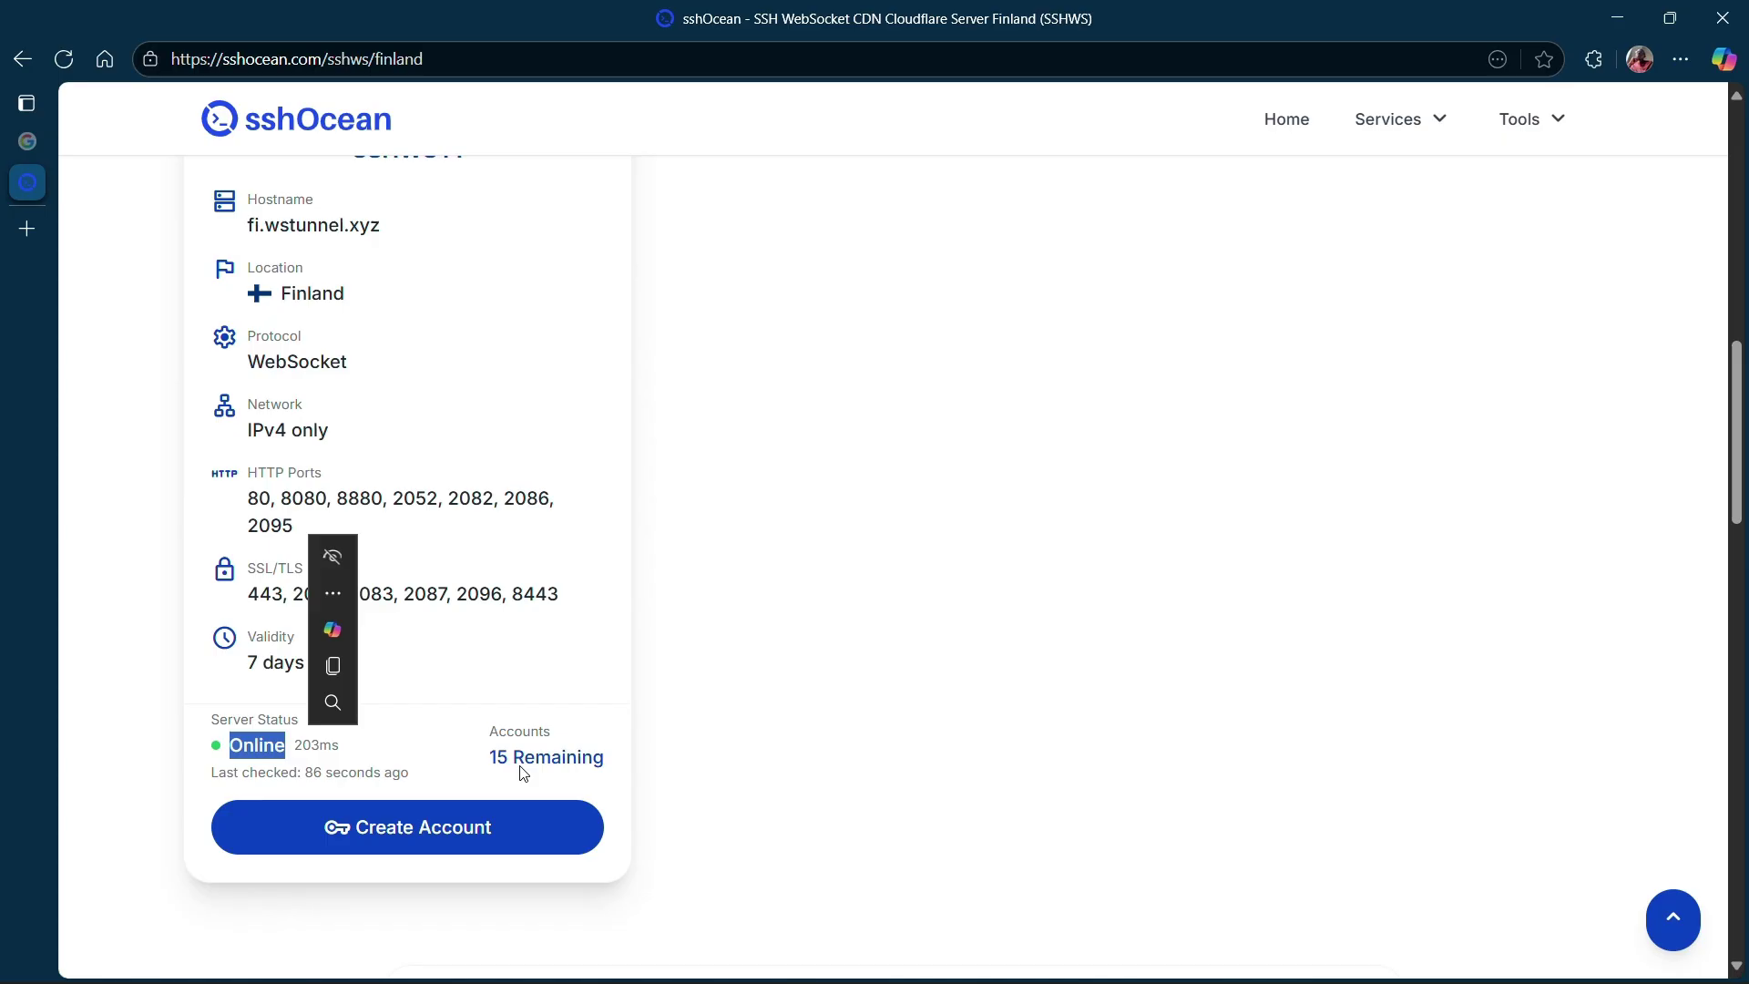
{"action": "left_click_drag", "start_coordinate": [508, 763], "coordinate": [613, 760]}
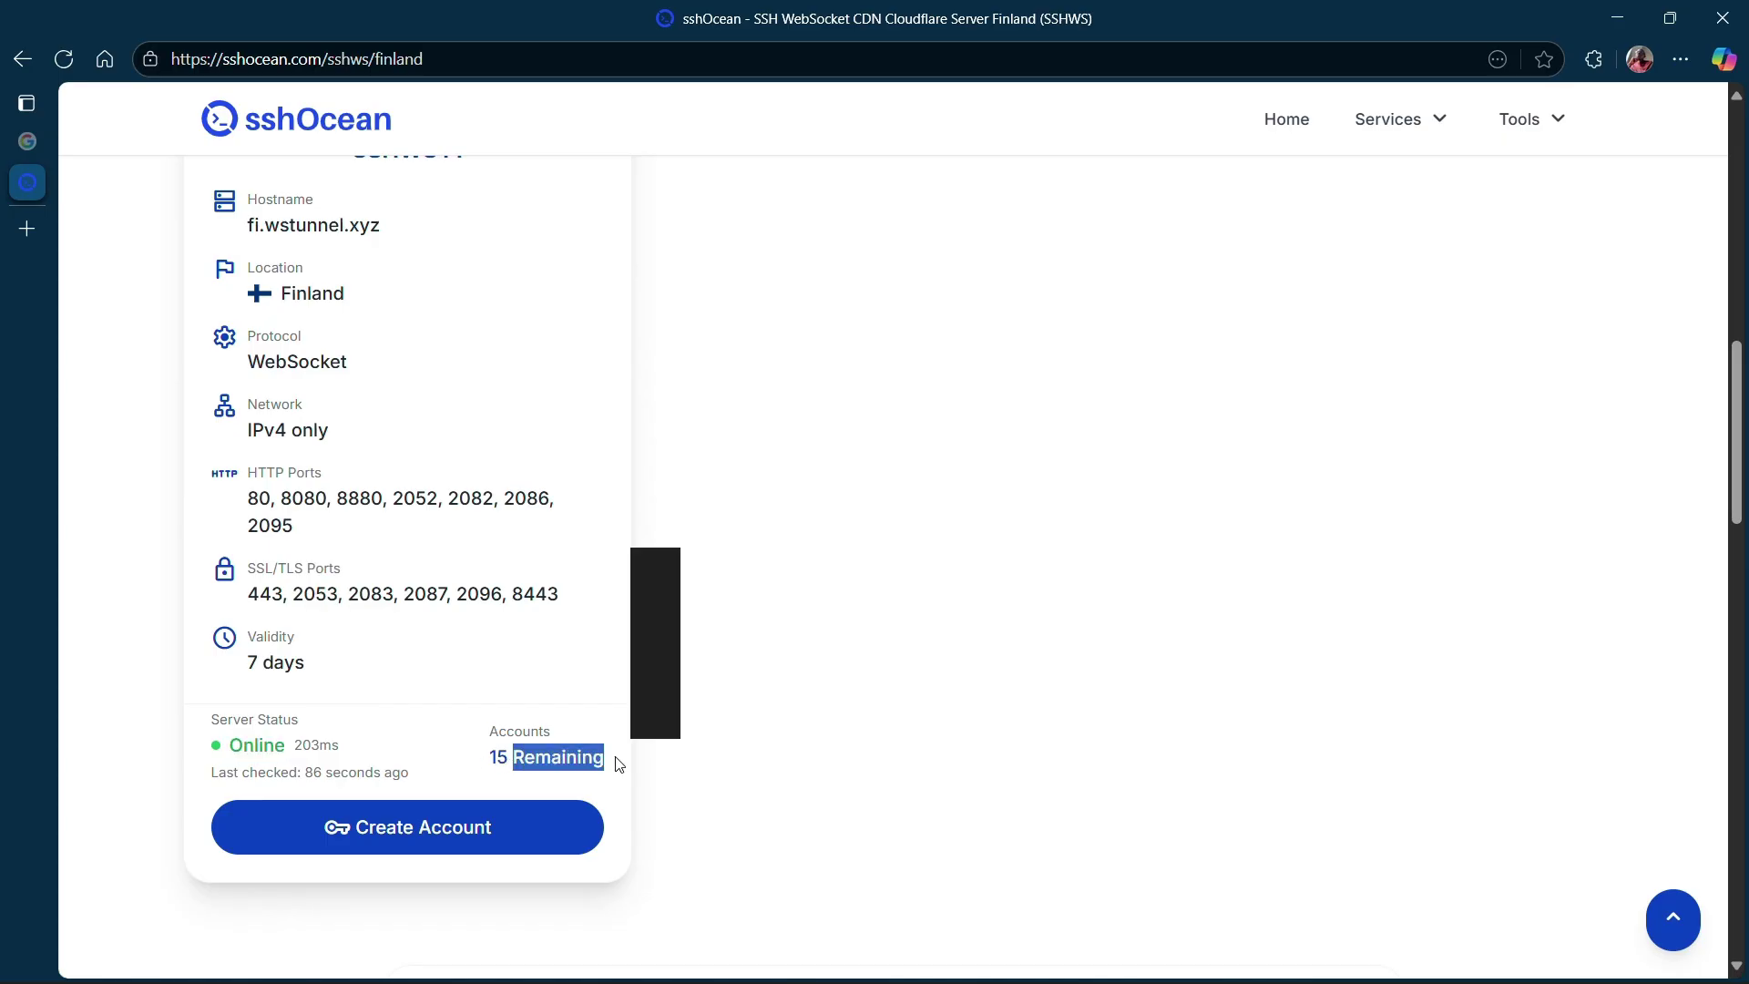
{"action": "scroll", "coordinate": [715, 841], "scroll_direction": "up", "scroll_amount": 1}
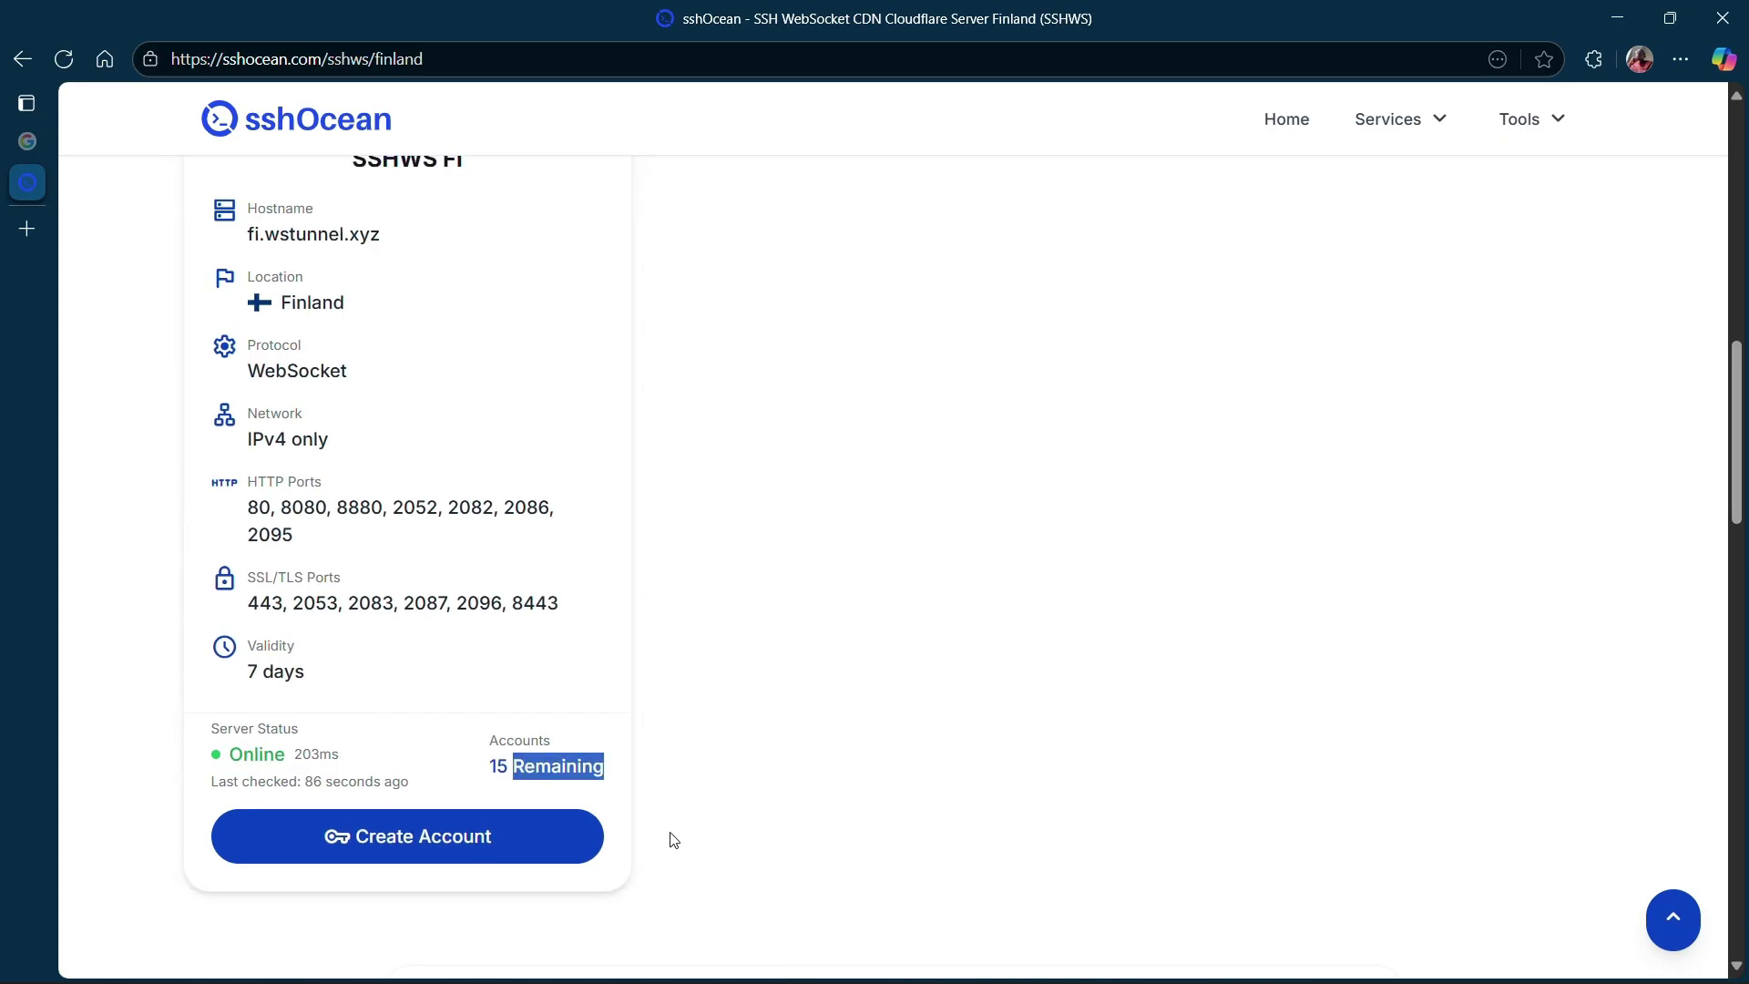
{"action": "scroll", "coordinate": [672, 836], "scroll_direction": "down", "scroll_amount": 1}
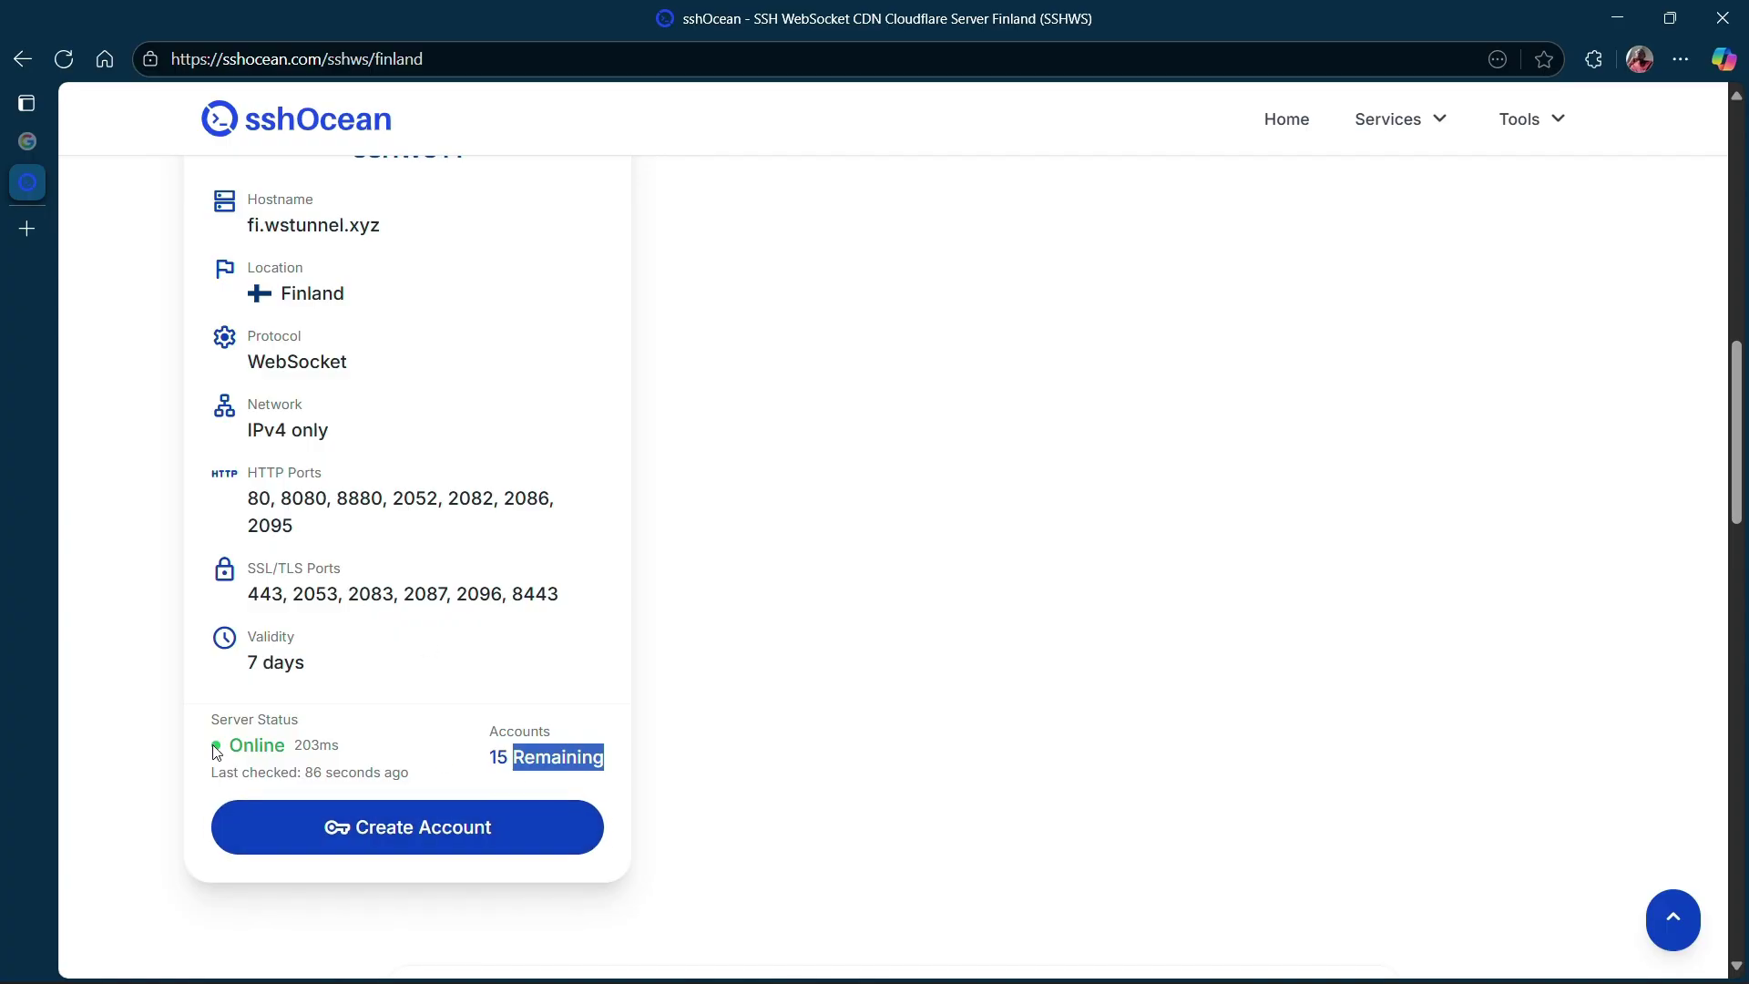
Create the Finland account using the saved username and a password.
{"action": "left_click", "coordinate": [429, 834]}
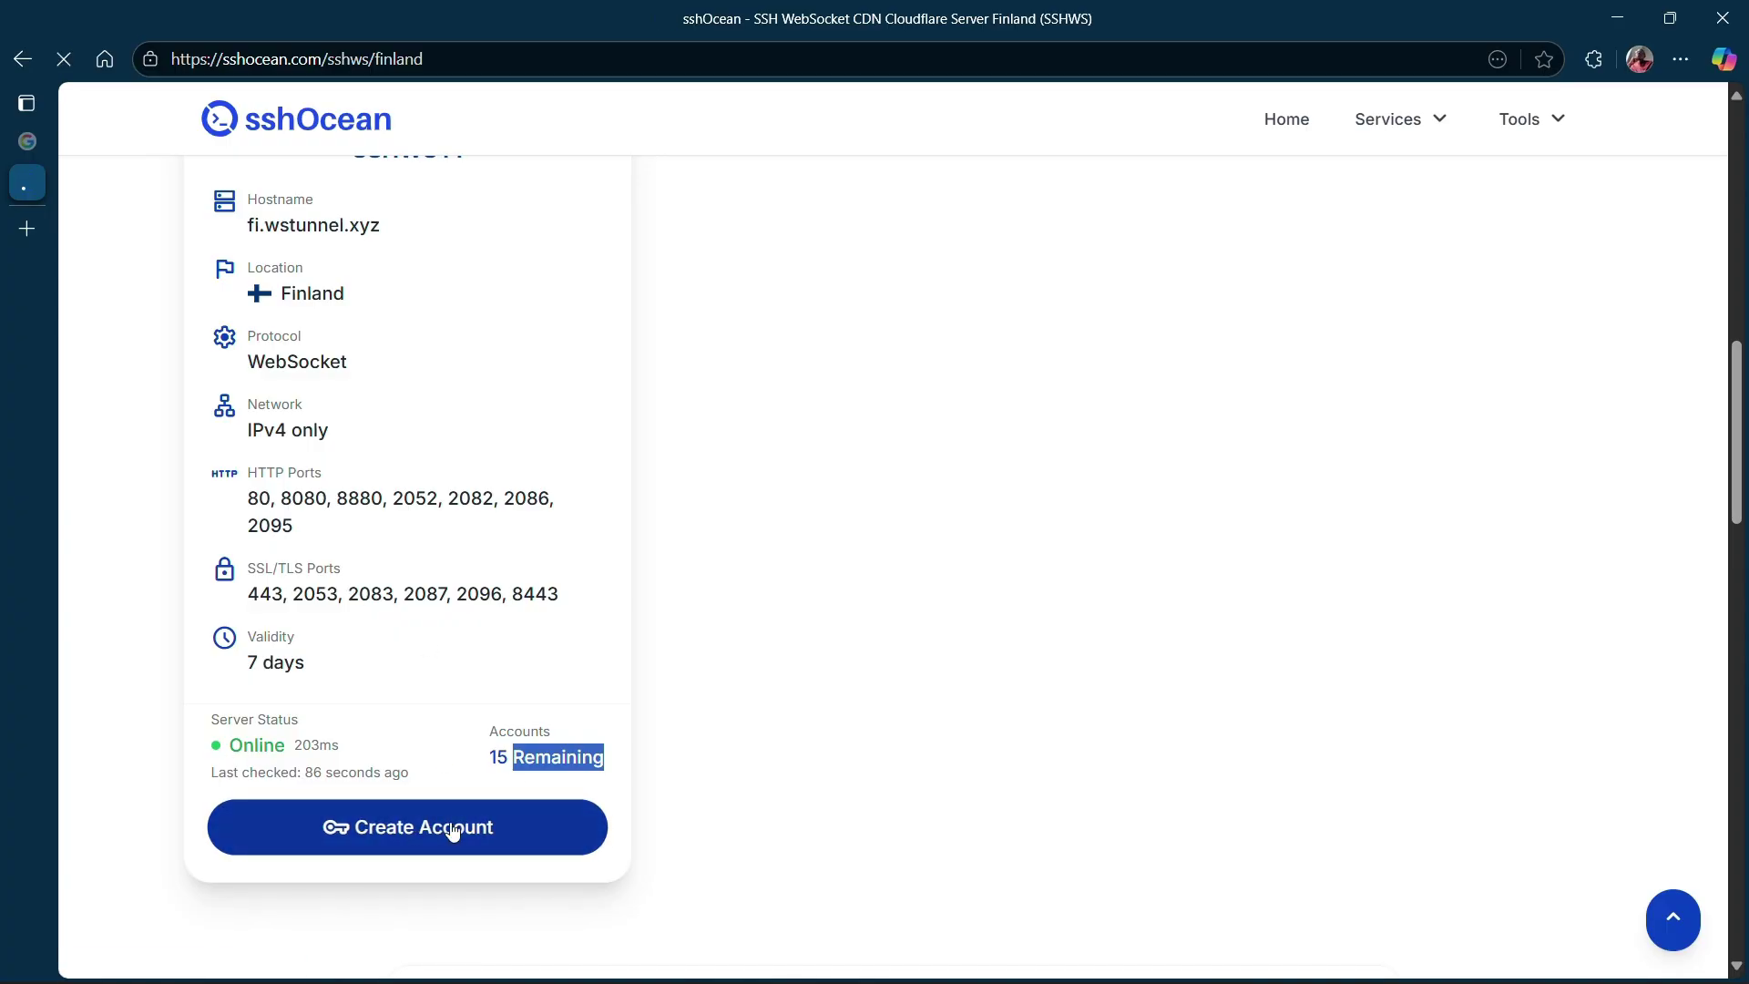
{"action": "scroll", "coordinate": [1124, 507], "scroll_direction": "down", "scroll_amount": 5}
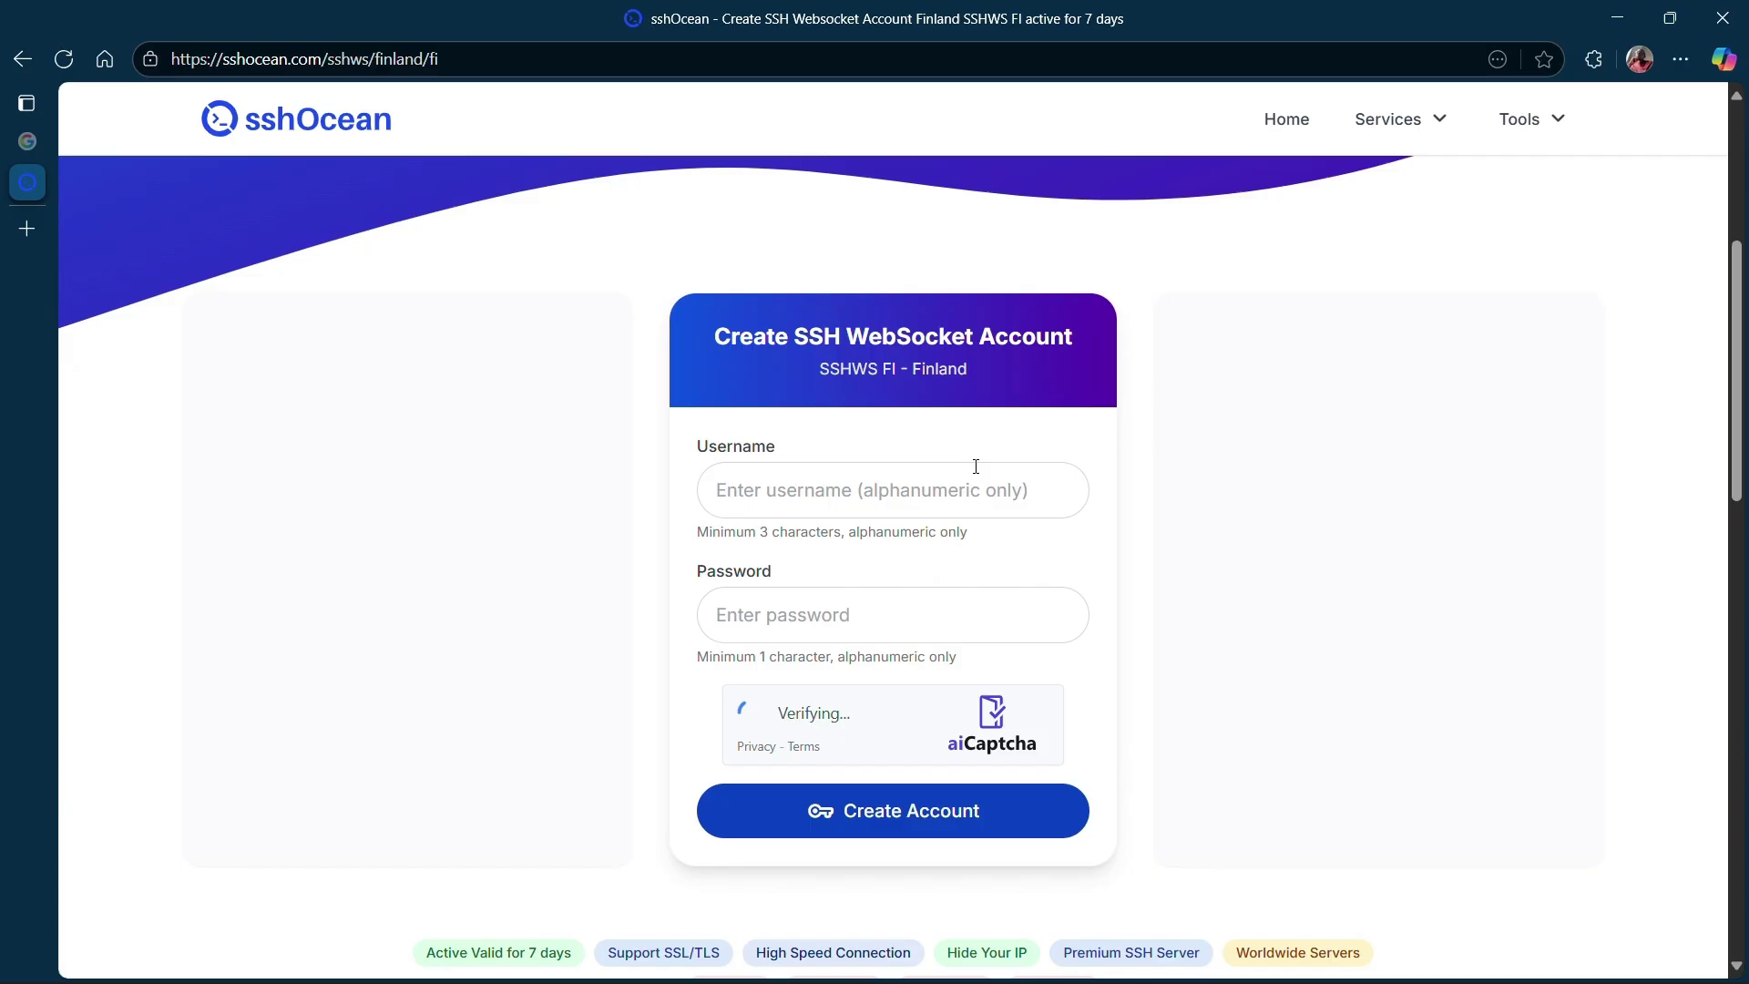
{"action": "left_click", "coordinate": [881, 508]}
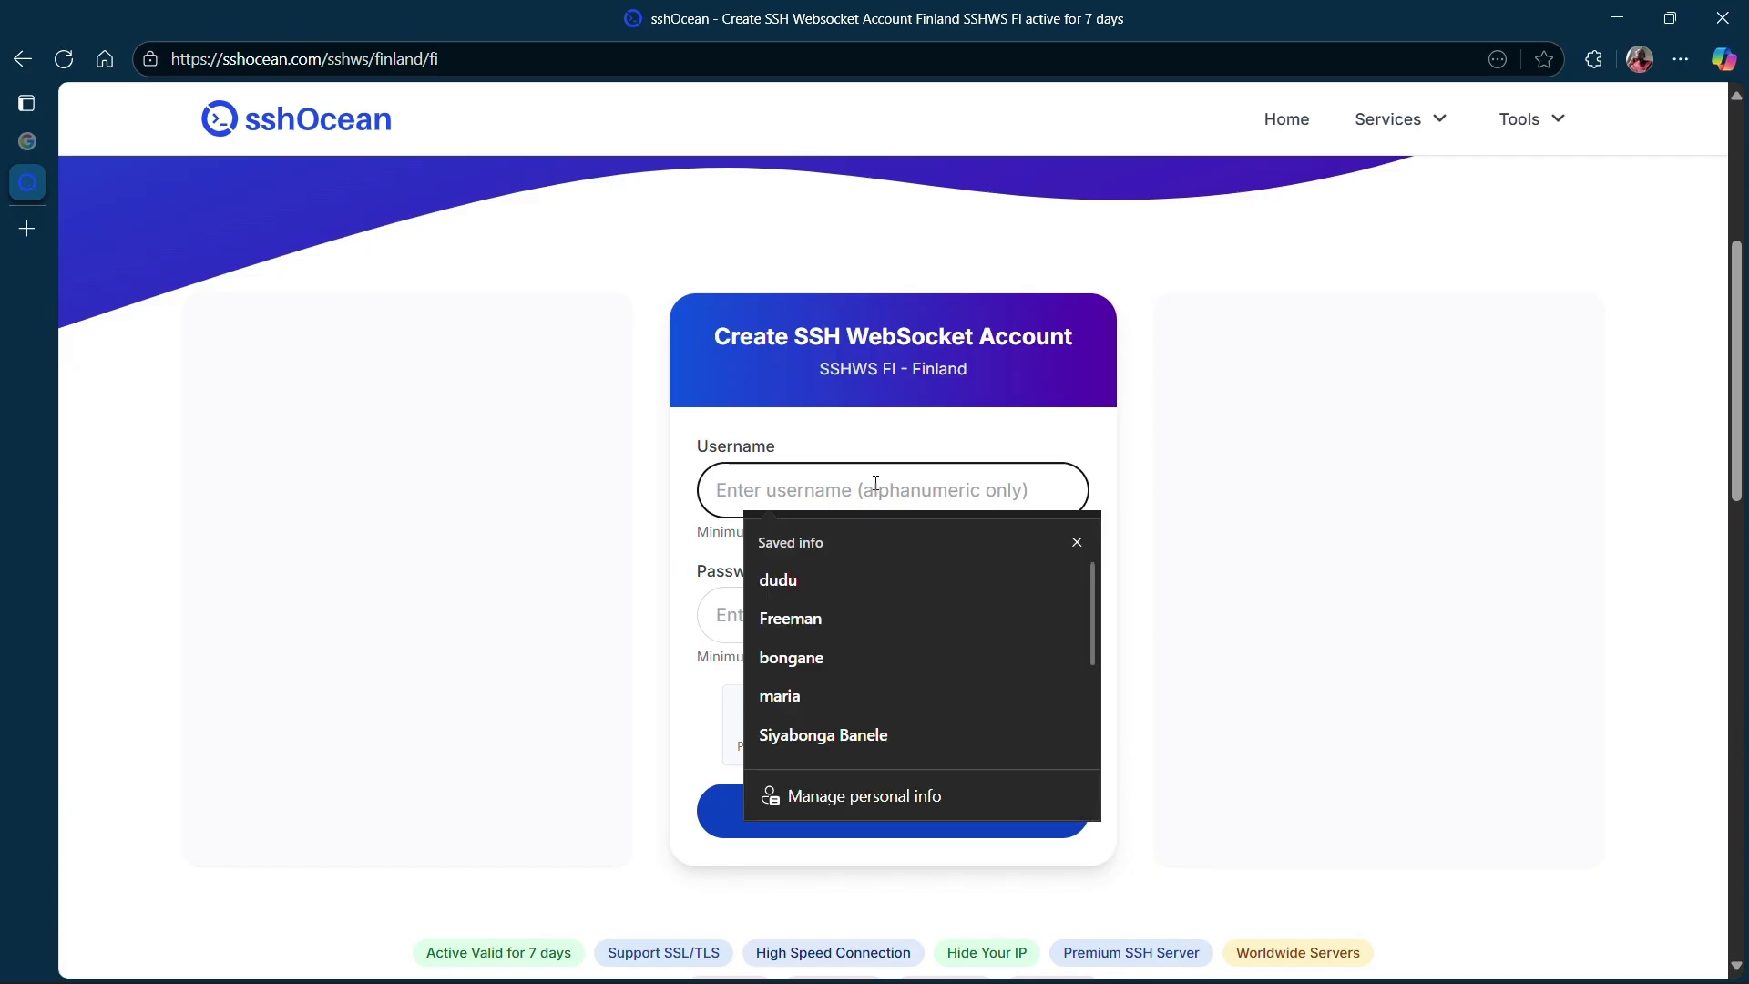
{"action": "type", "text": "ko"}
{"action": "key", "text": "Down"}
{"action": "key", "text": "Return"}
{"action": "key", "text": "Tab"}
{"action": "type", "text": "12345"}
{"action": "left_click", "coordinate": [1054, 615]}
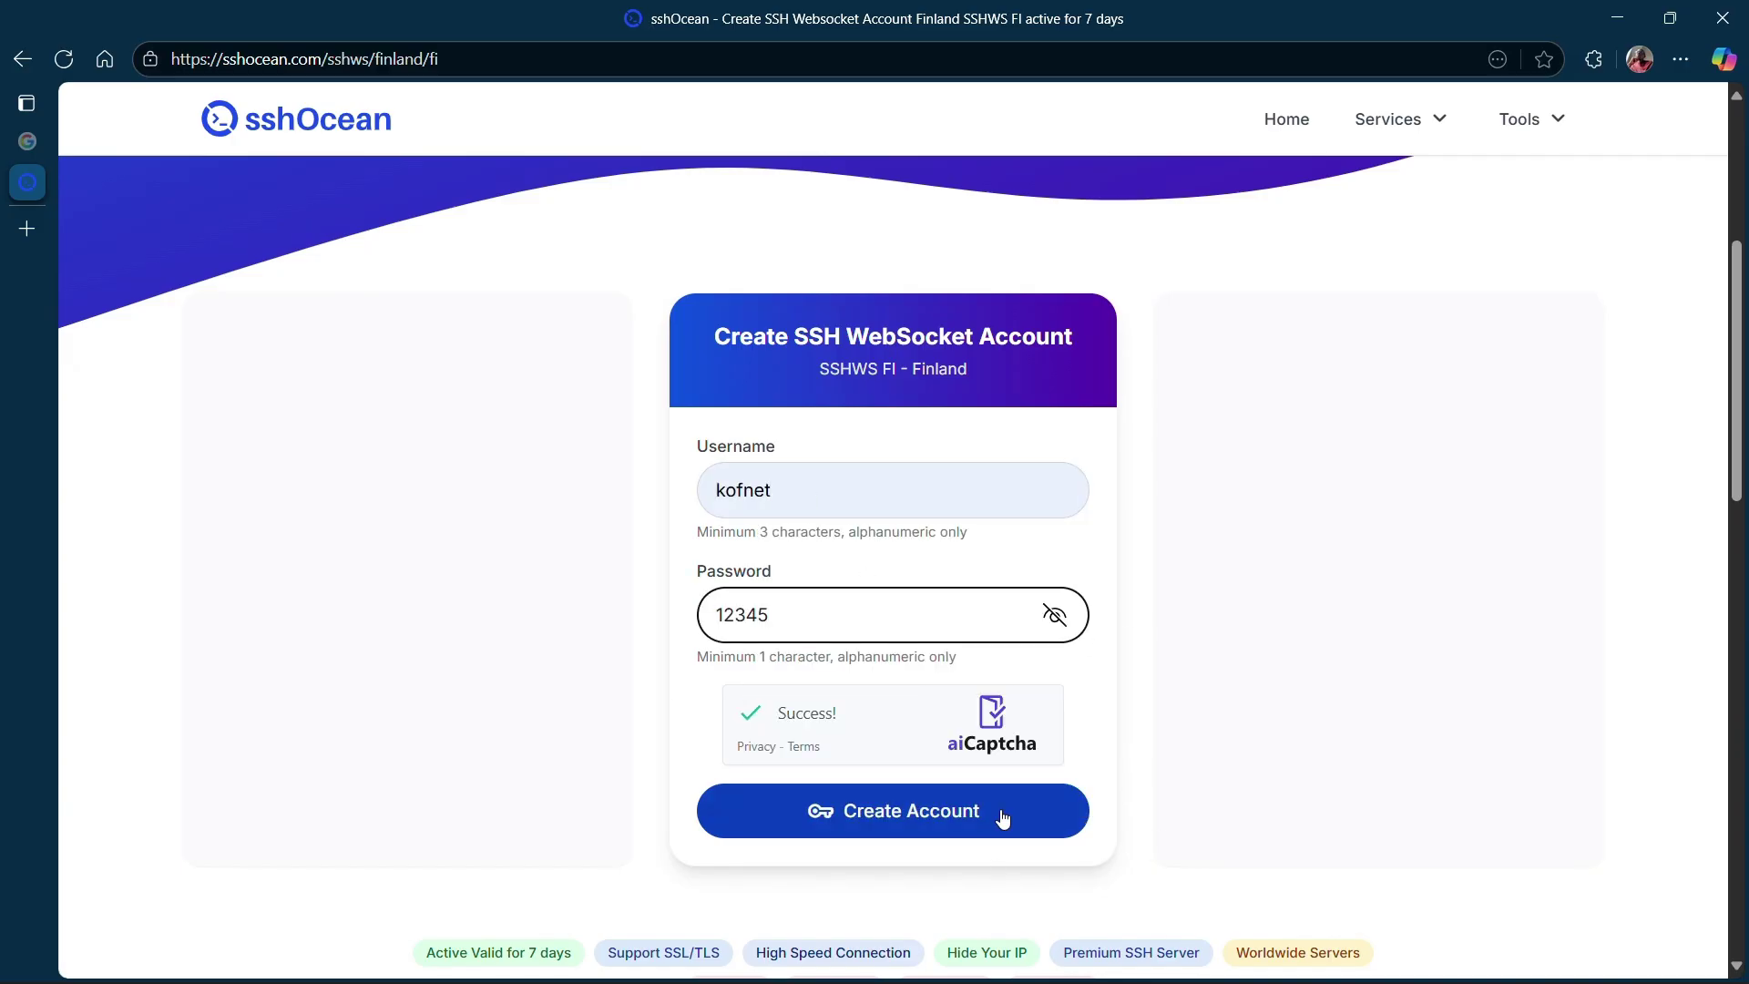
{"action": "left_click", "coordinate": [1003, 818]}
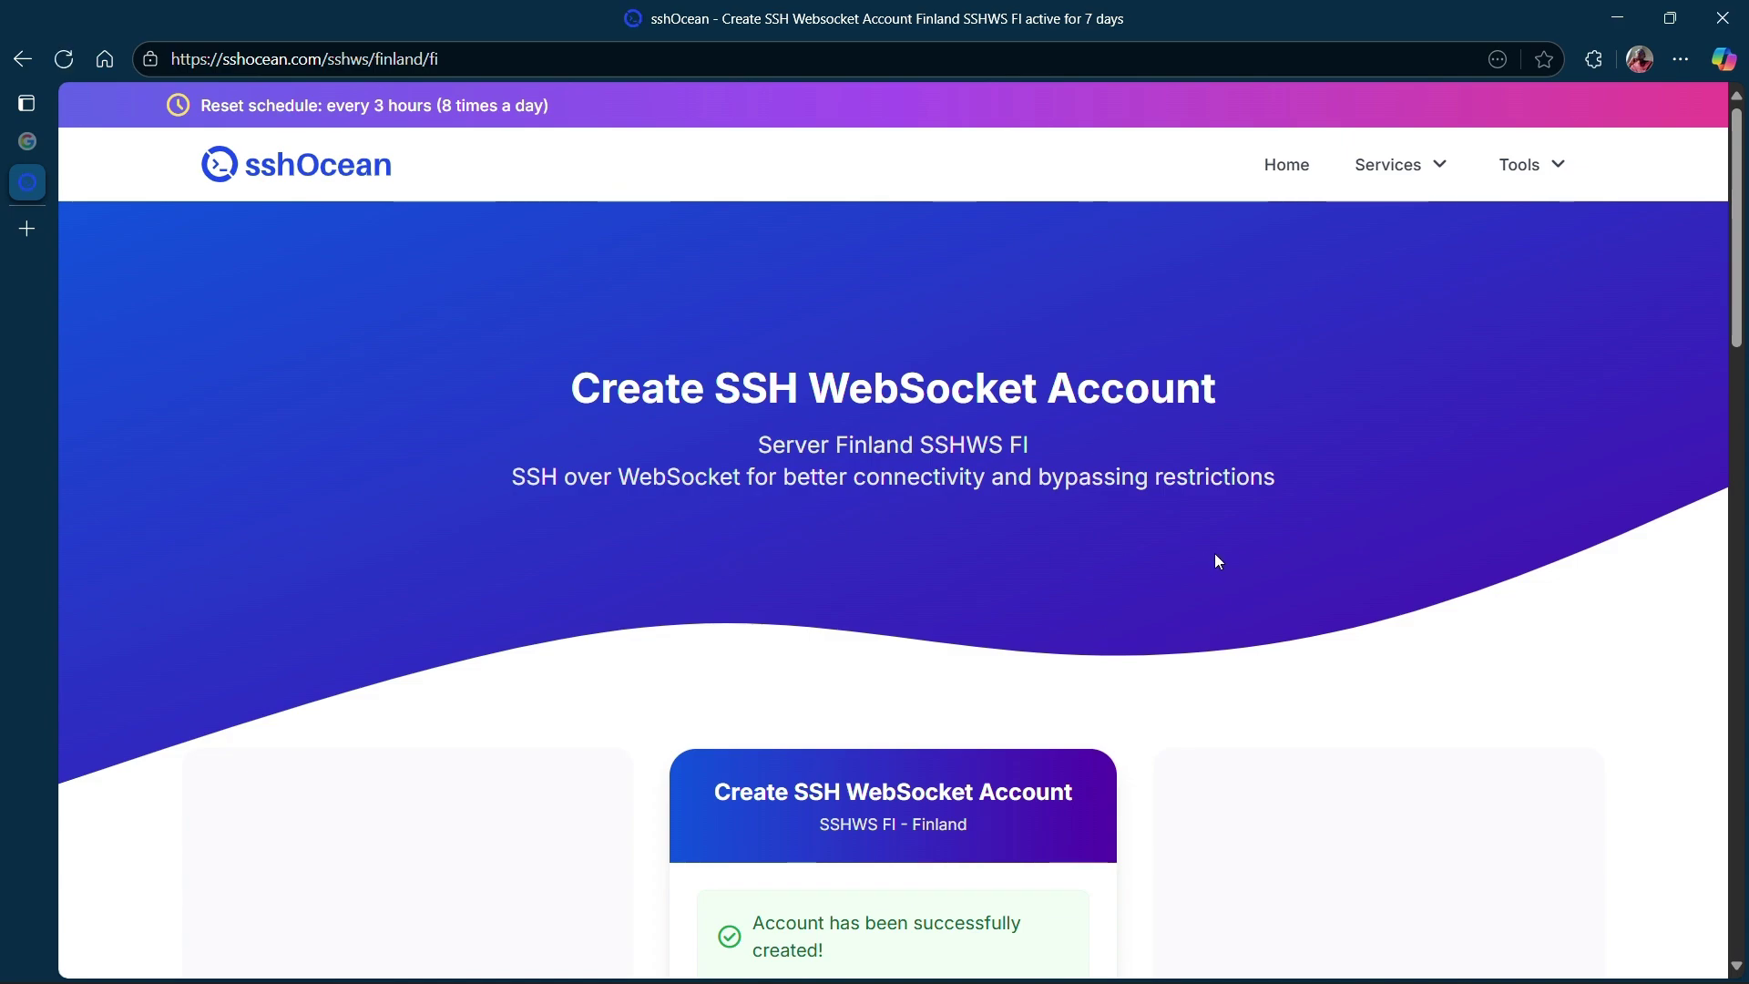
Select the new account's Server, Username and Password lines.
{"action": "scroll", "coordinate": [1215, 557], "scroll_direction": "down", "scroll_amount": 7}
{"action": "scroll", "coordinate": [1219, 561], "scroll_direction": "down", "scroll_amount": 4}
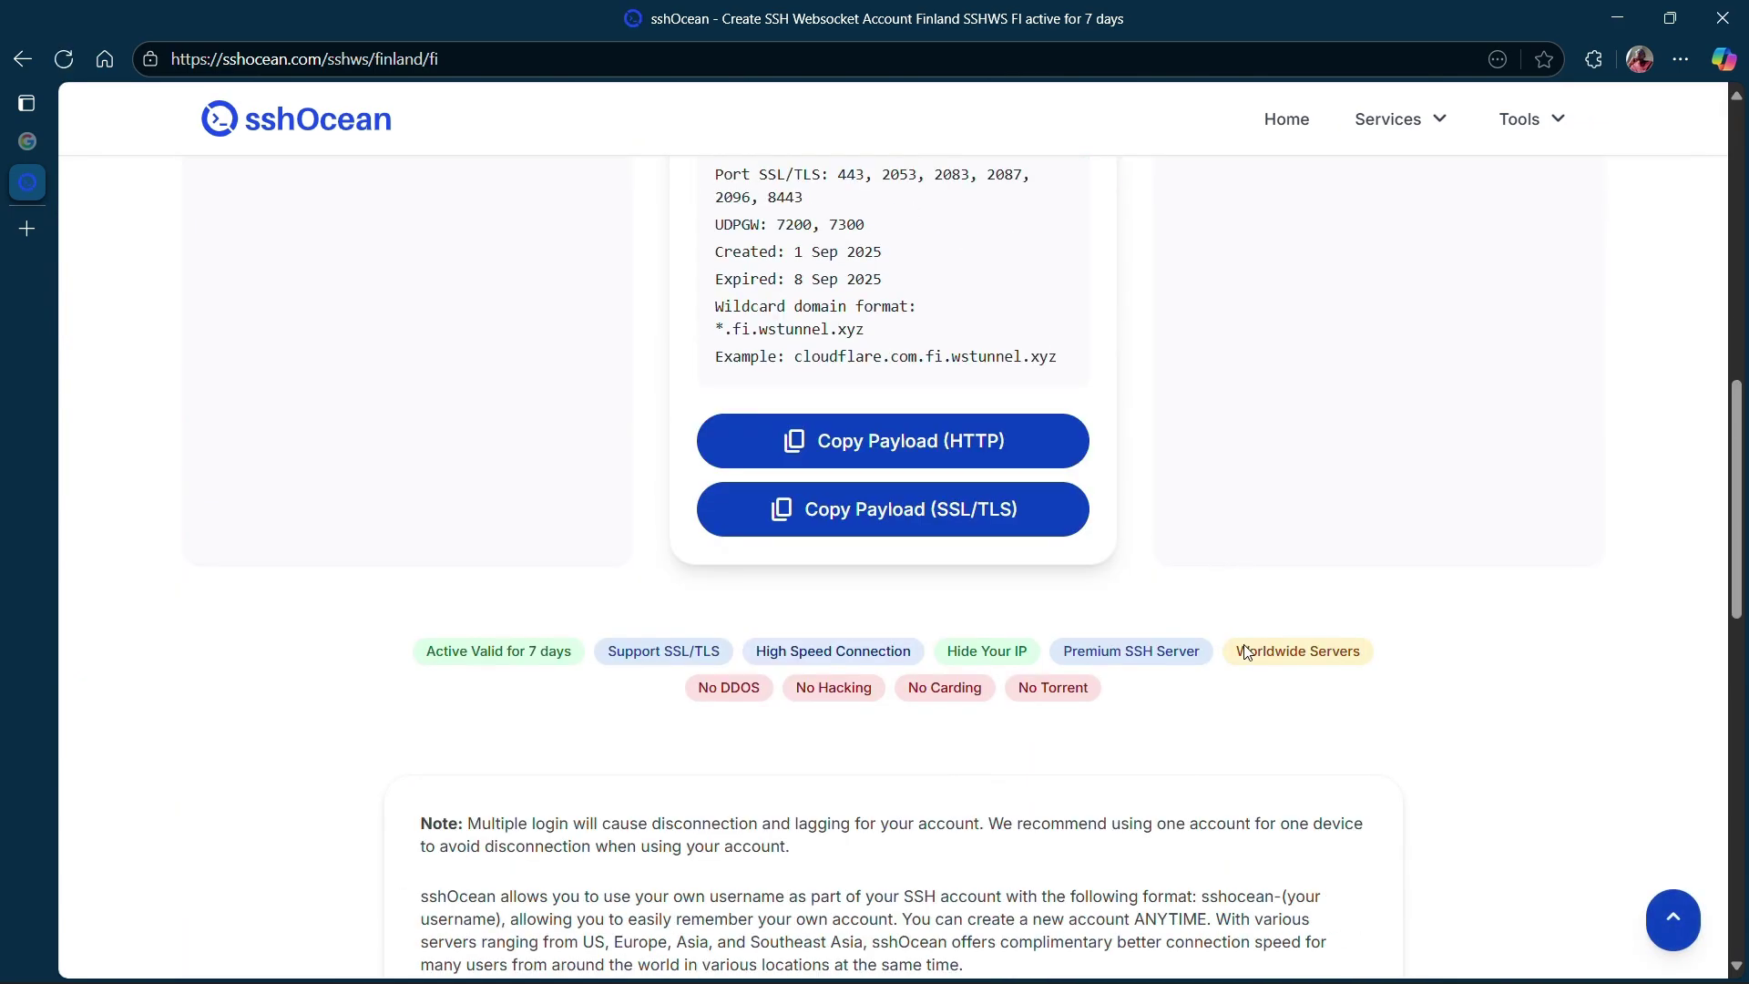
{"action": "scroll", "coordinate": [1190, 702], "scroll_direction": "up", "scroll_amount": 6}
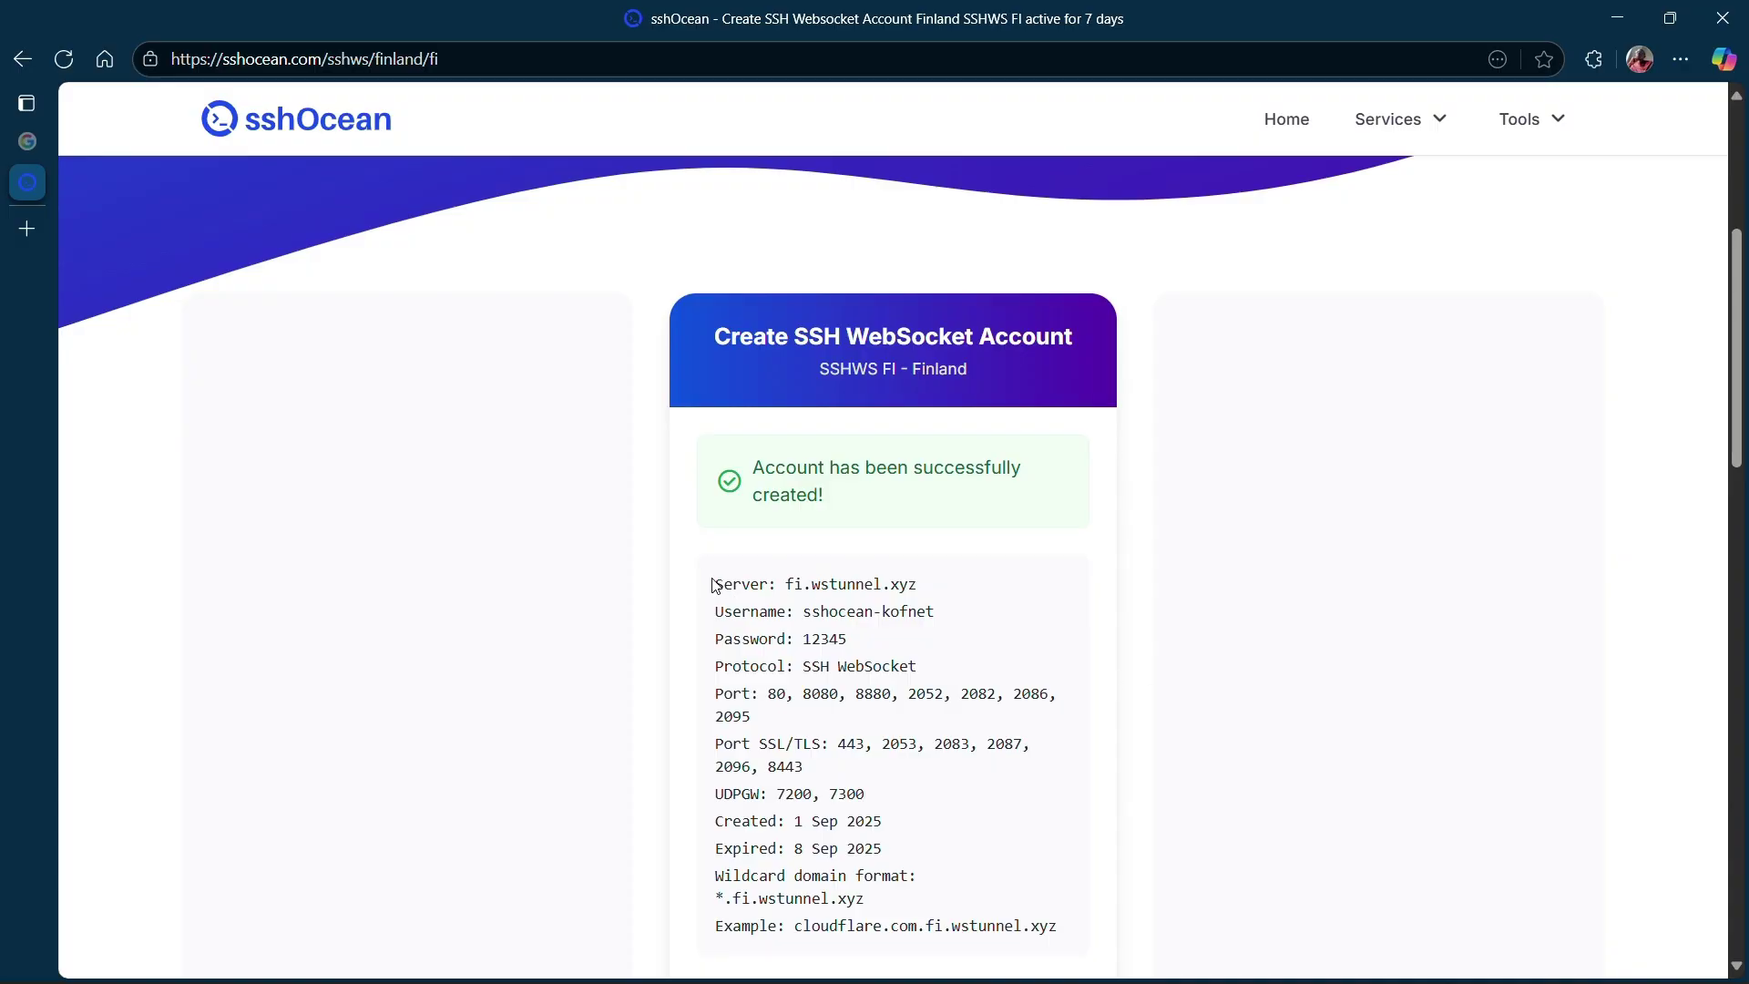
{"action": "left_click_drag", "start_coordinate": [716, 580], "coordinate": [874, 643]}
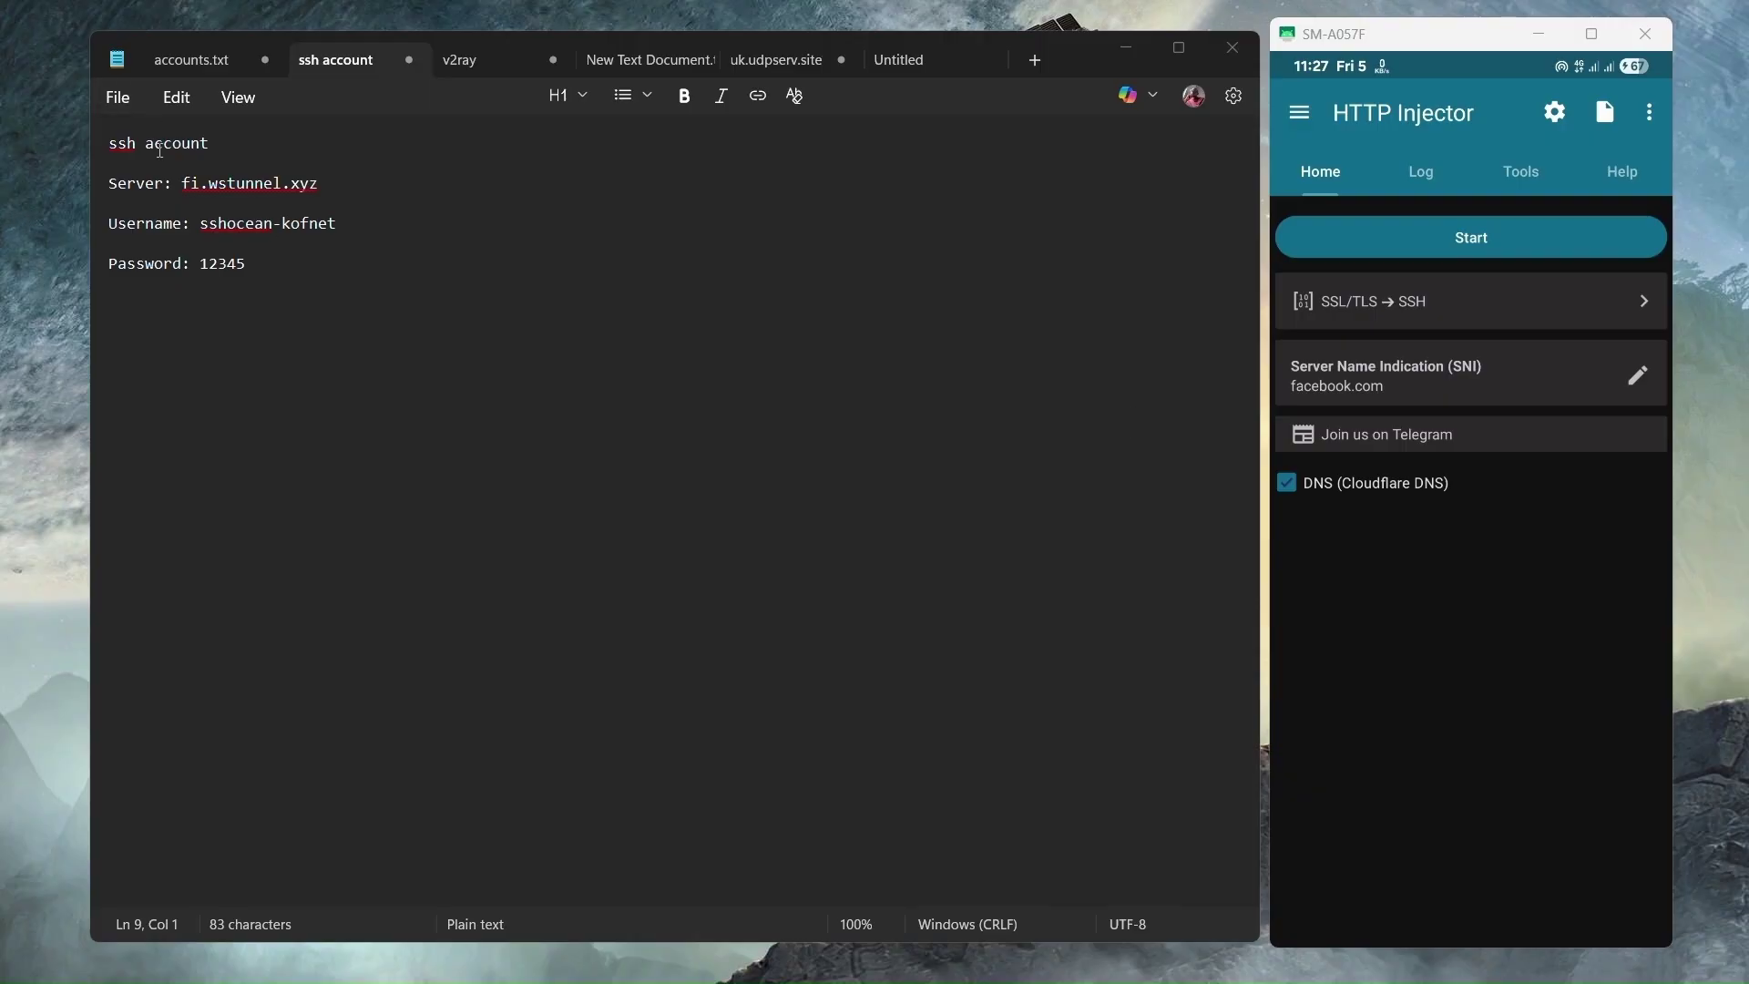
Add 'sni' and 'payload' lines under the password, separated by a blank line.
{"action": "key", "text": "Return"}
{"action": "type", "text": "sni"}
{"action": "key", "text": "Return"}
{"action": "type", "text": "payload"}
{"action": "key", "text": "Home"}
{"action": "key", "text": "Return"}
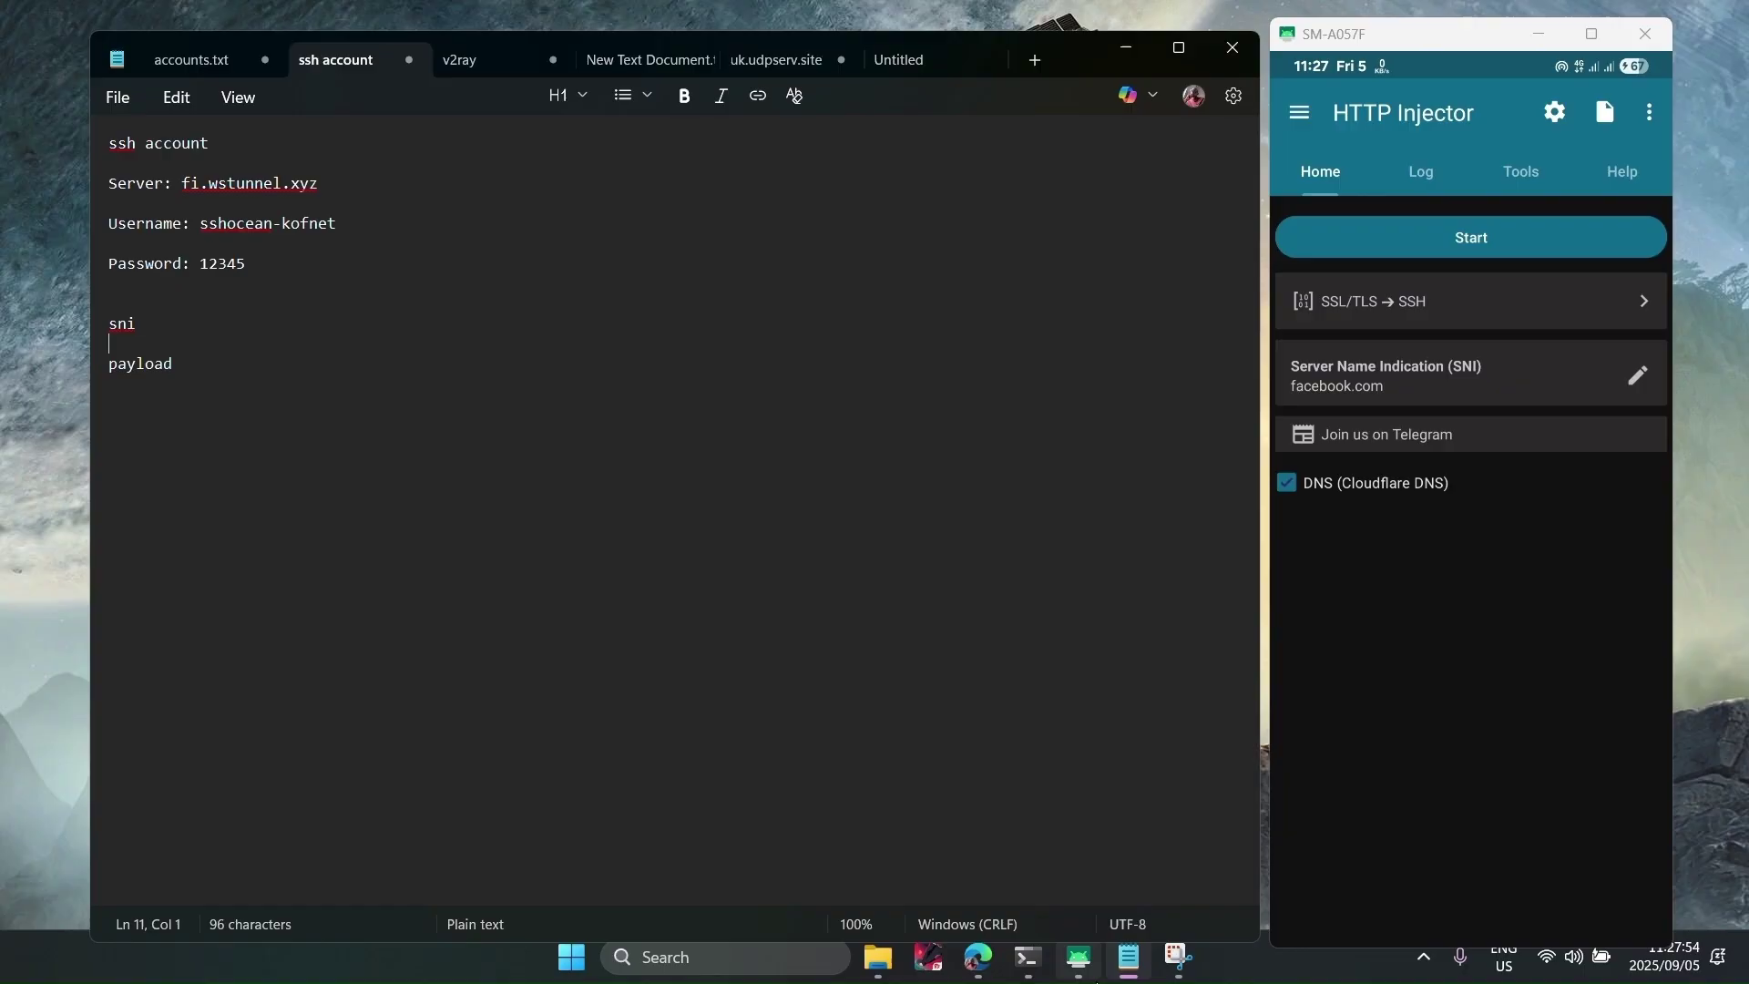
Search Google for 'snihost' in Edge and open snihost.com from the results.
{"action": "left_click", "coordinate": [980, 962]}
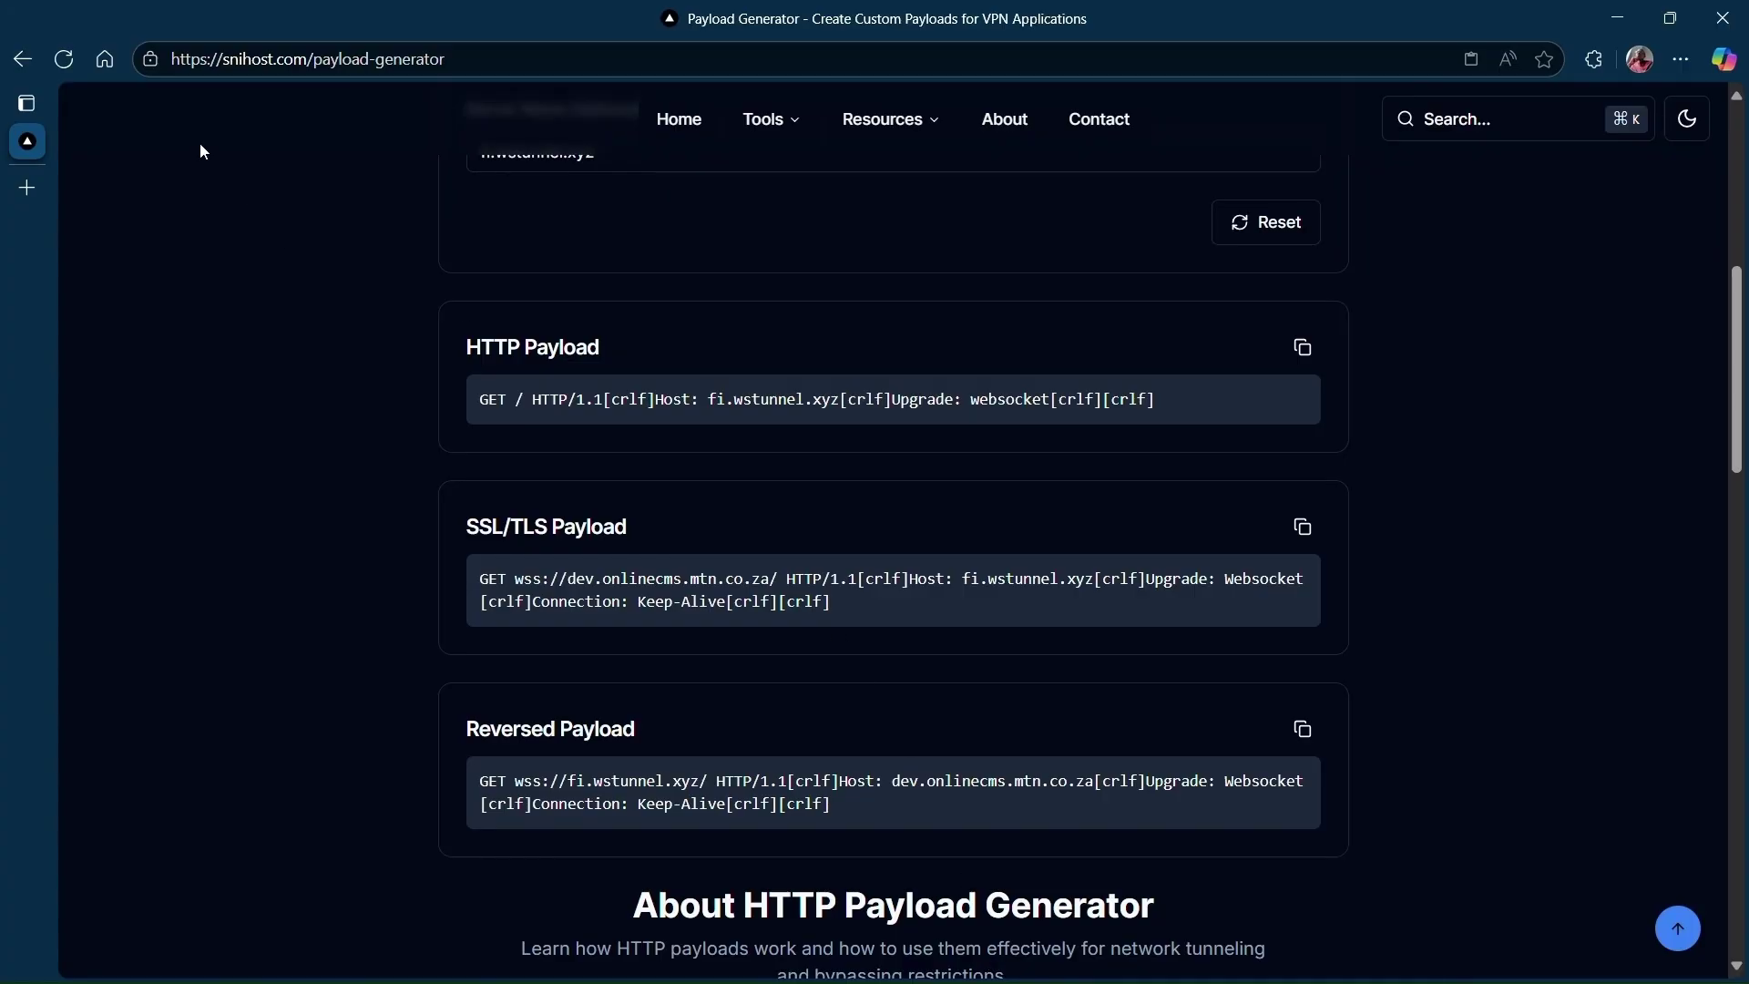
{"action": "left_click", "coordinate": [314, 53]}
{"action": "type", "text": "s"}
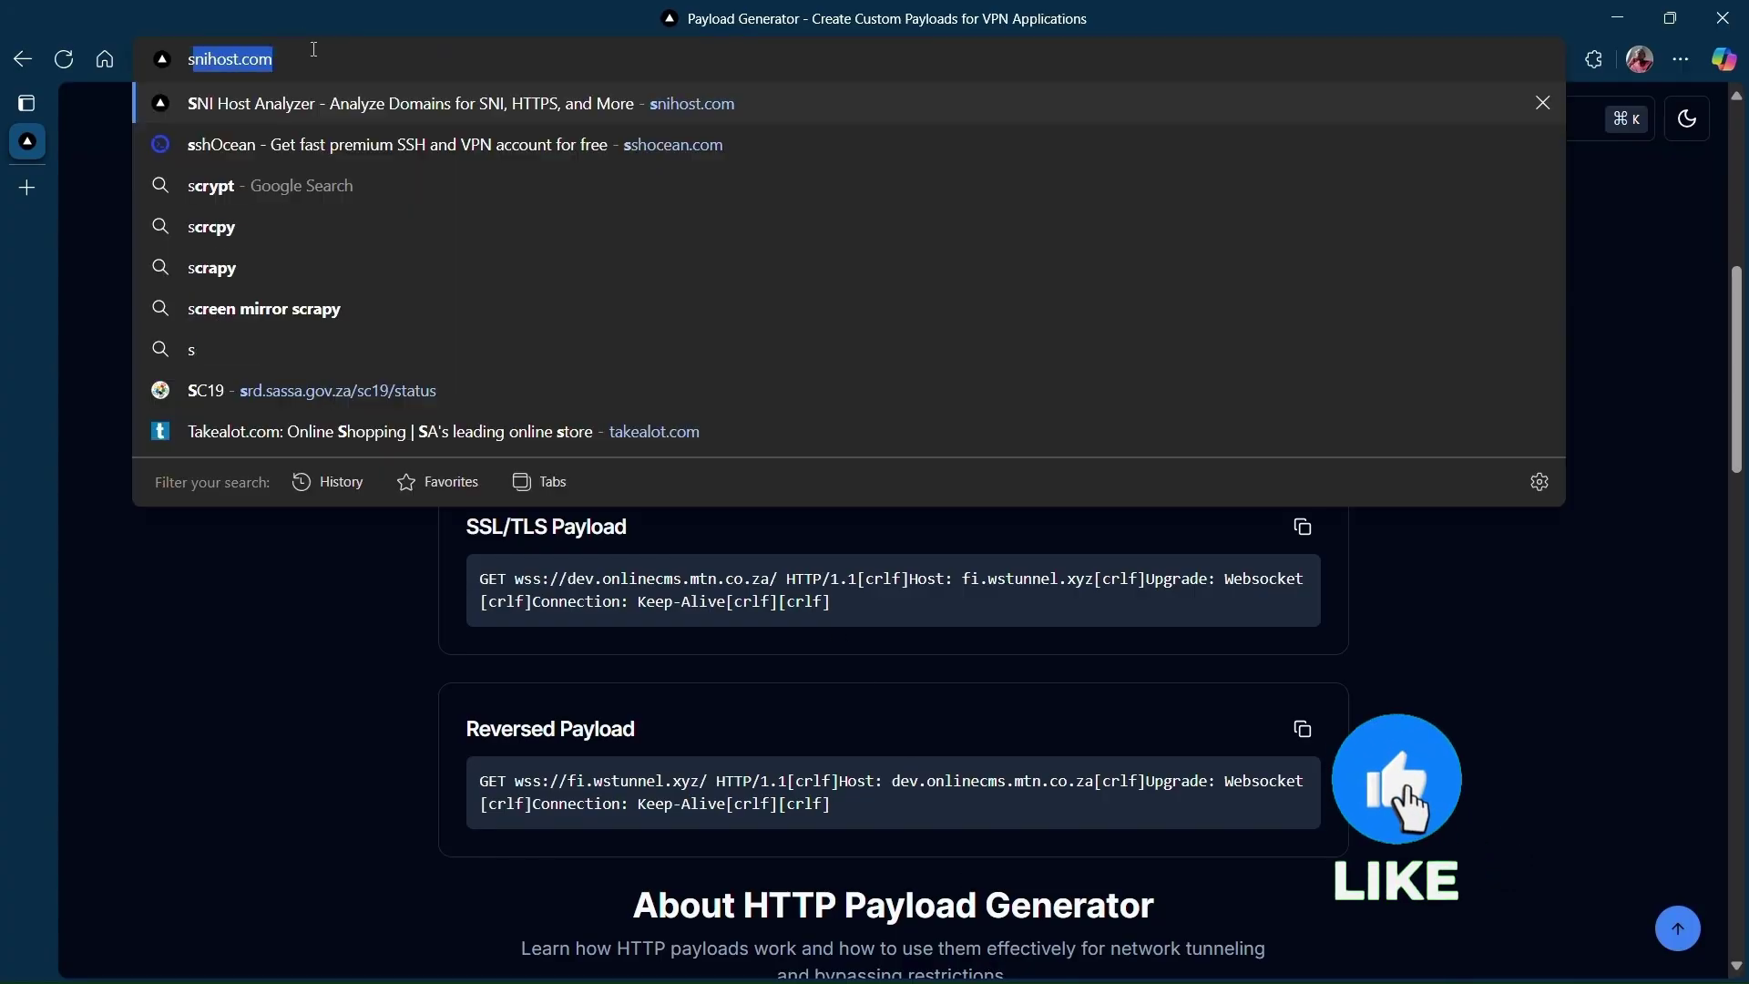
{"action": "type", "text": "nihost"}
{"action": "key", "text": "Delete"}
{"action": "key", "text": "Return"}
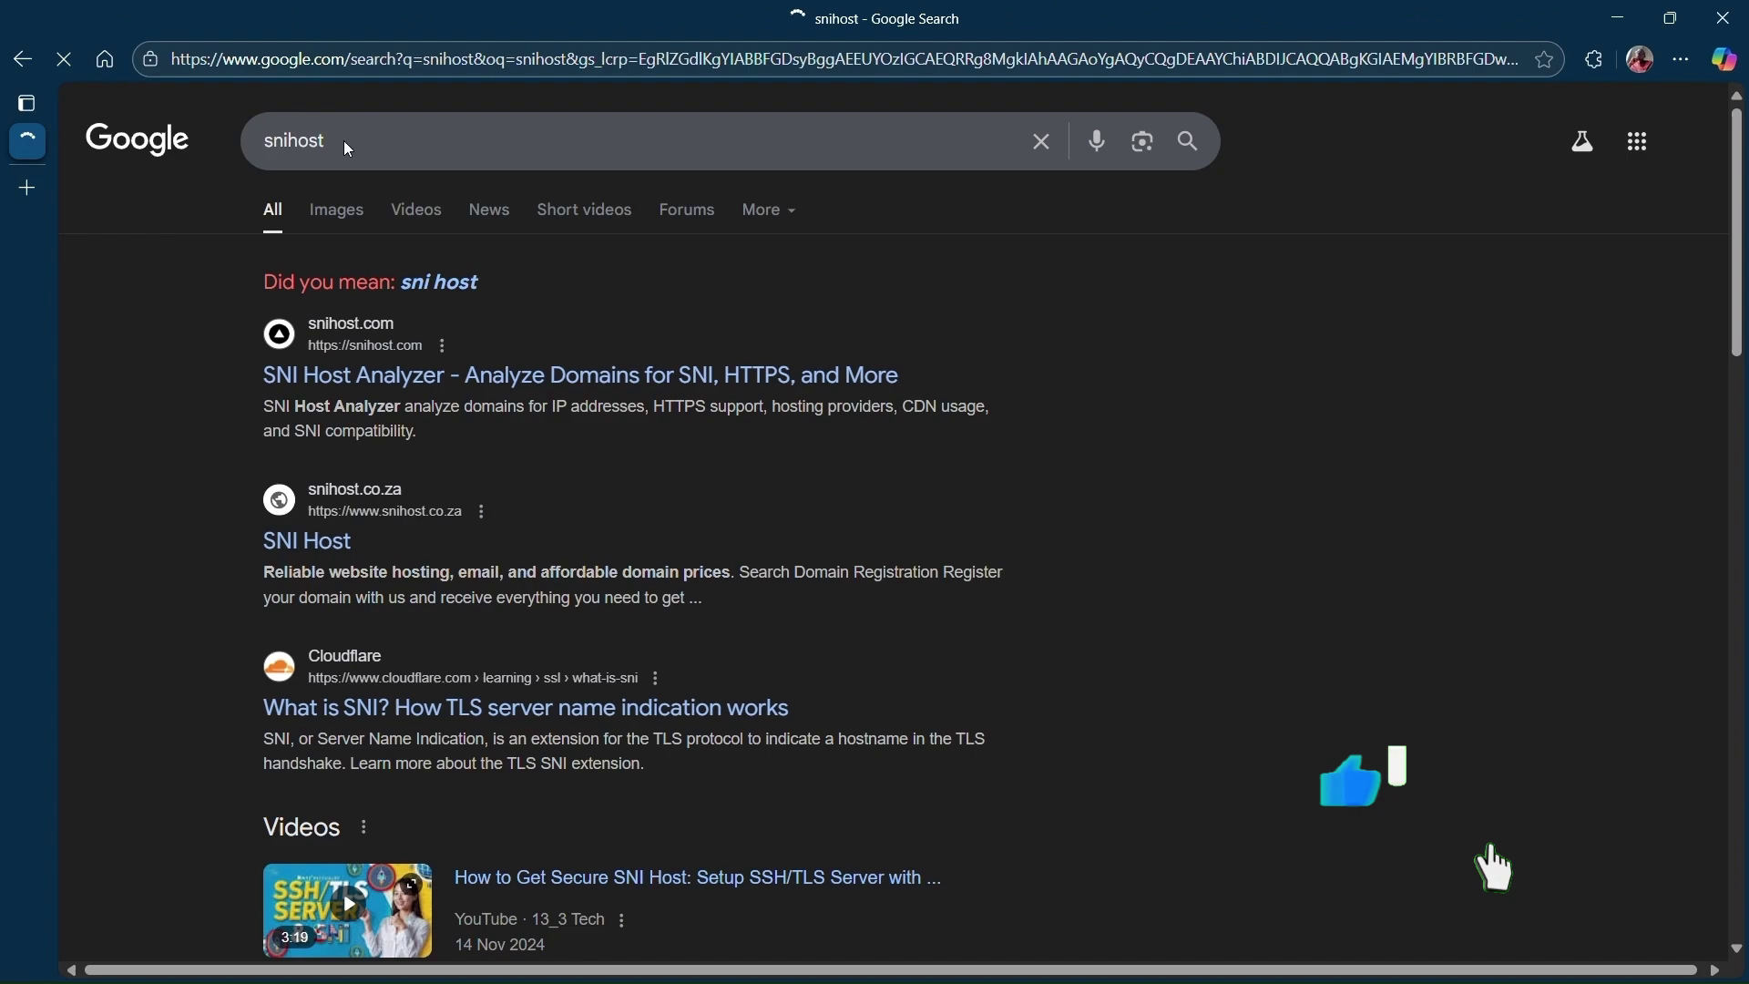
{"action": "left_click", "coordinate": [367, 364]}
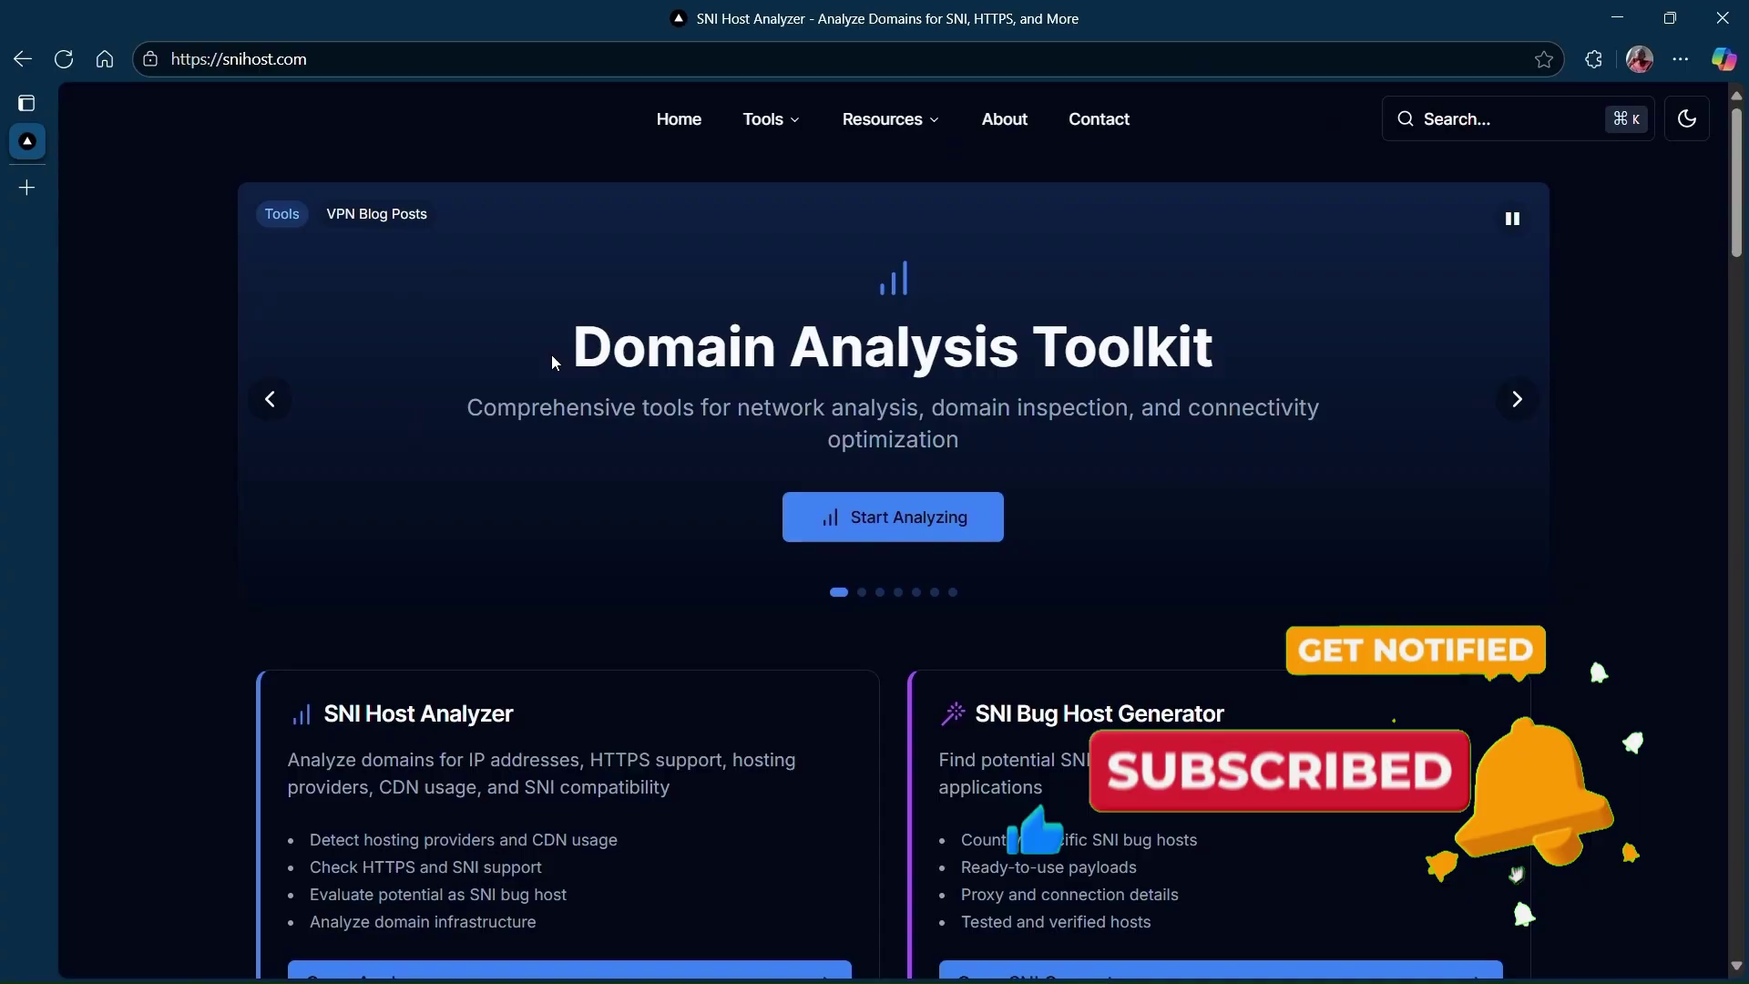
{"action": "mouse_move", "coordinate": [791, 135]}
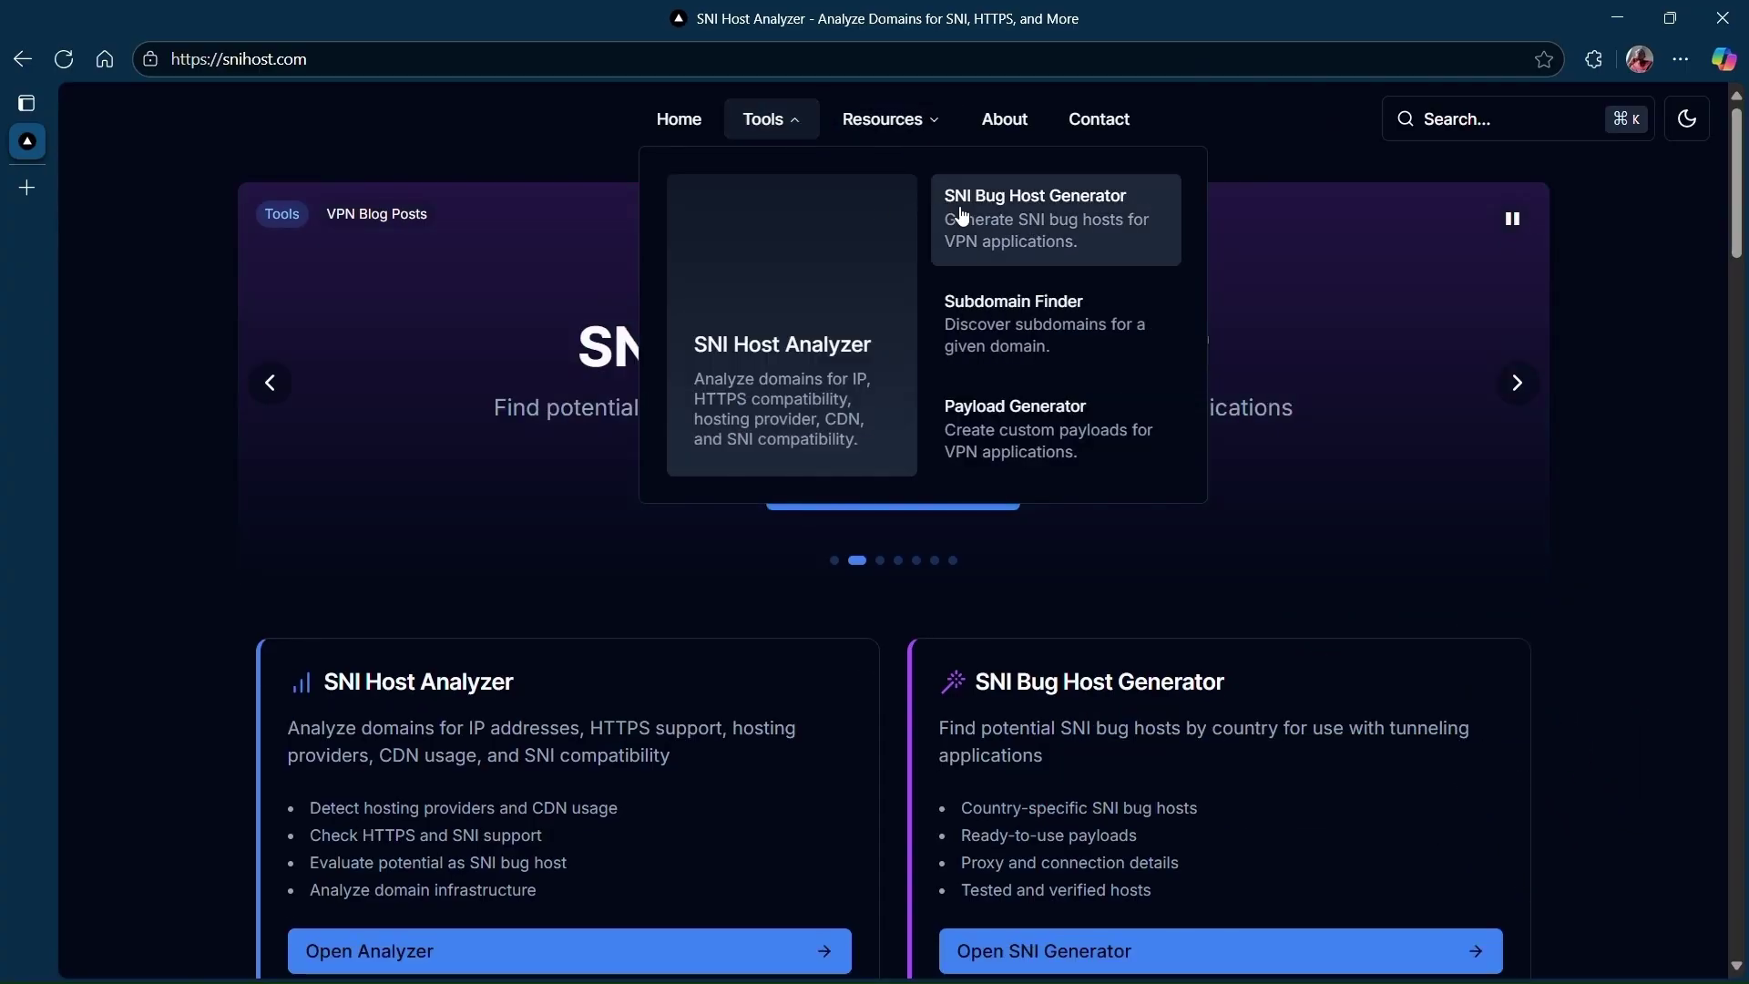
Open the SNI Bug Host Generator and pick South Africa via a 'south' country search.
{"action": "left_click", "coordinate": [996, 206]}
{"action": "scroll", "coordinate": [1434, 492], "scroll_direction": "down", "scroll_amount": 5}
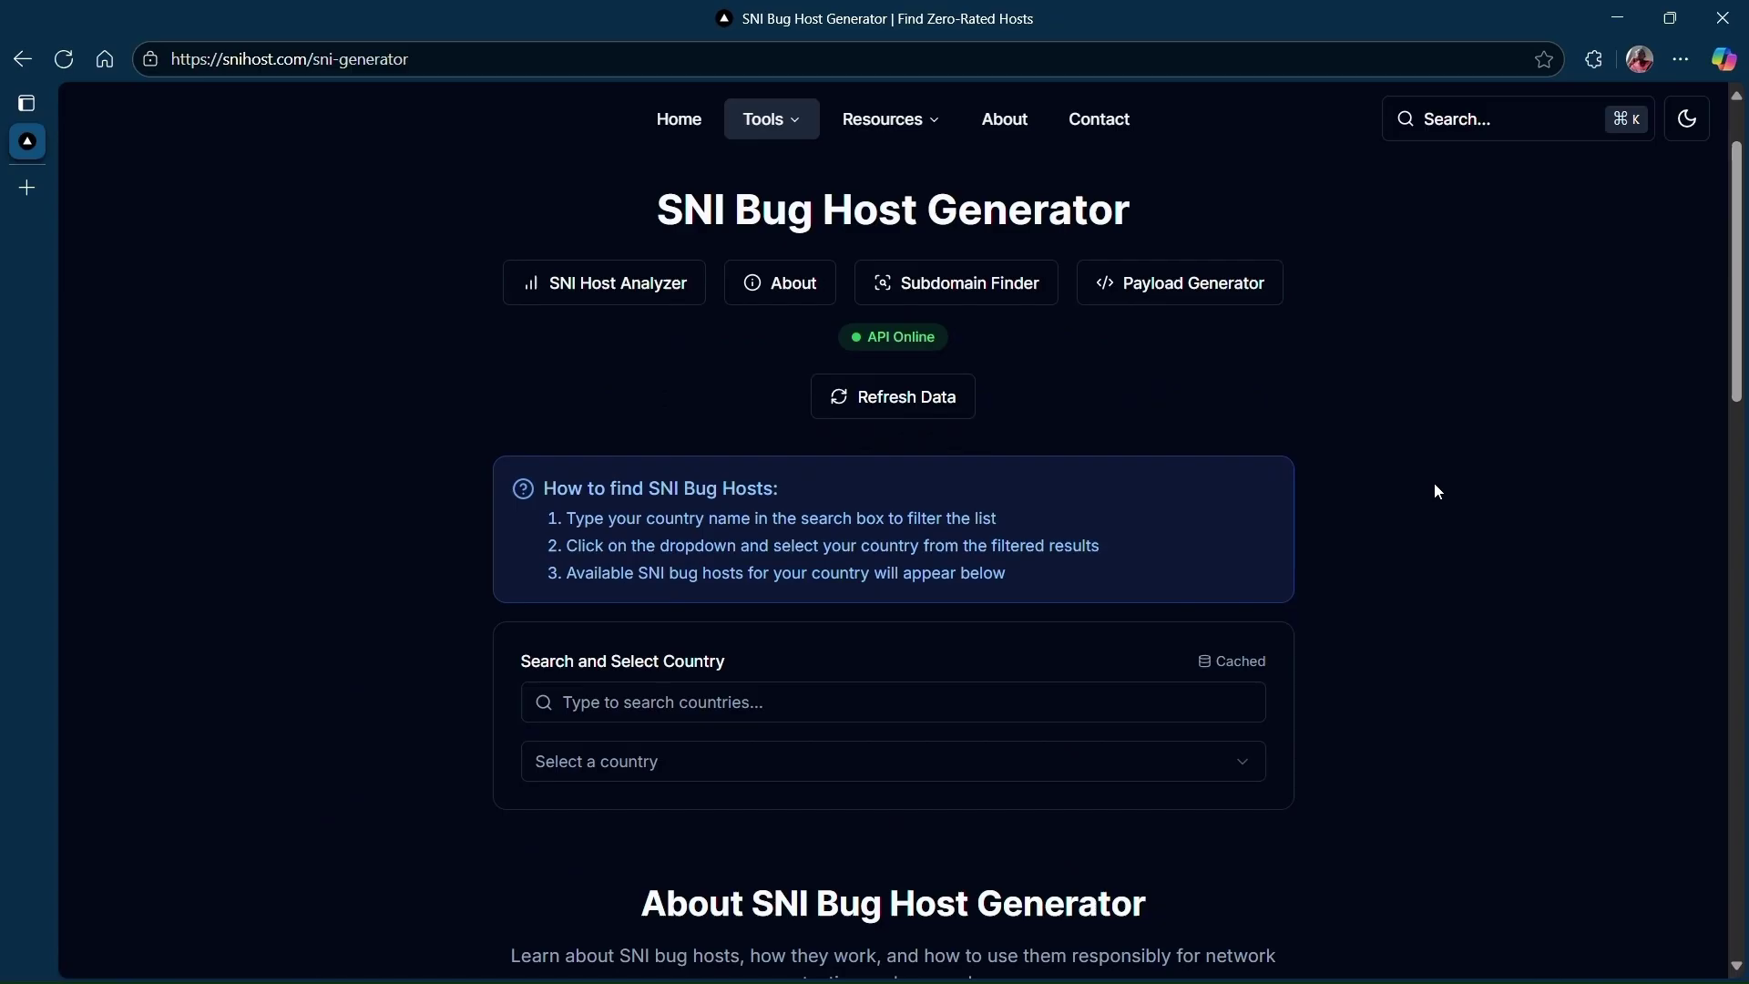
{"action": "left_click", "coordinate": [704, 365]}
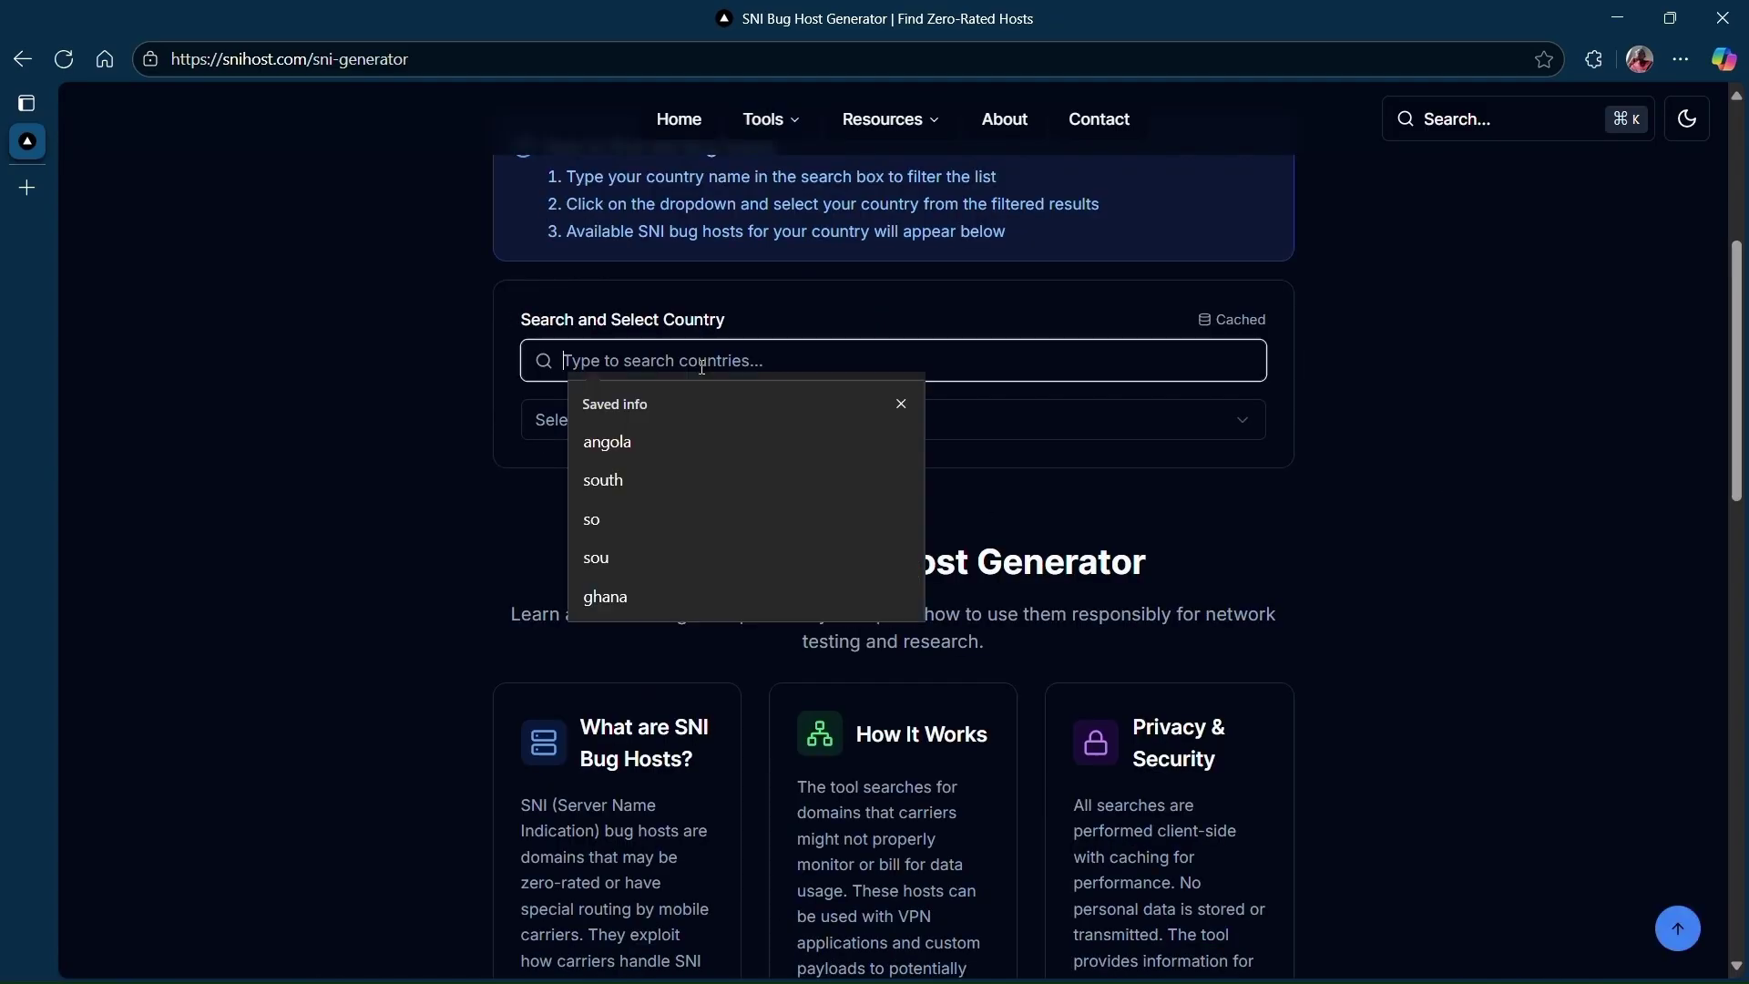
{"action": "left_click", "coordinate": [660, 483]}
{"action": "left_click", "coordinate": [676, 425]}
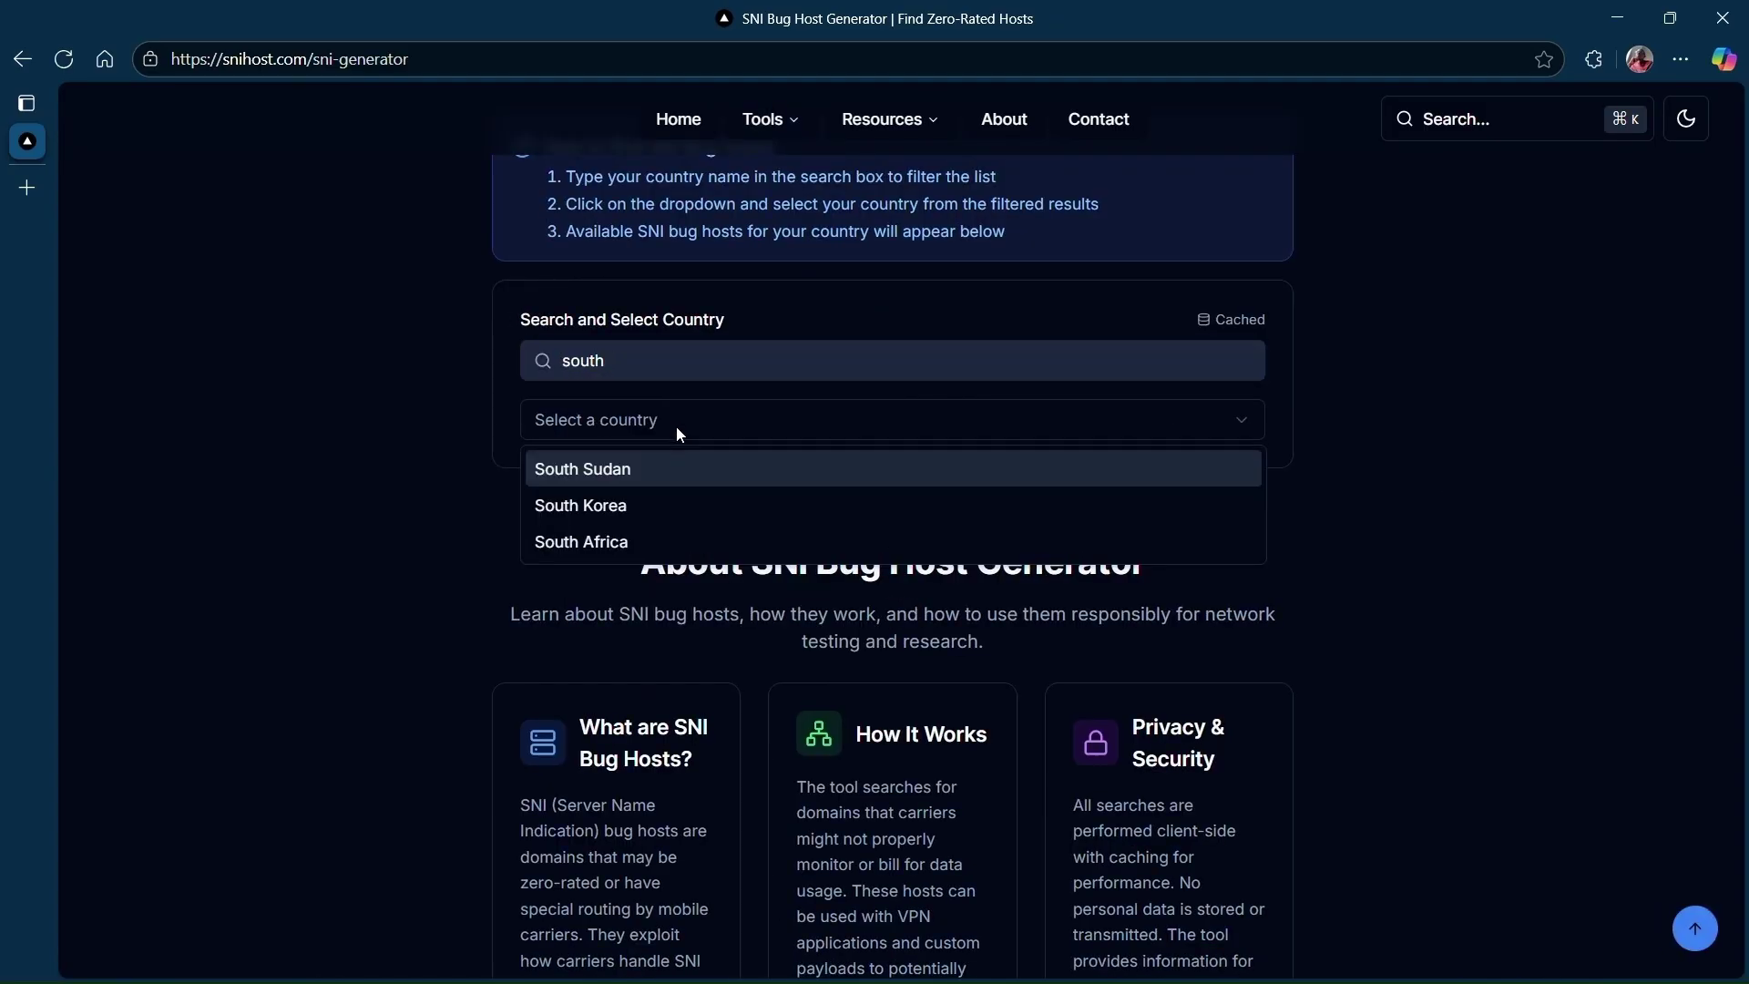
{"action": "left_click", "coordinate": [633, 538]}
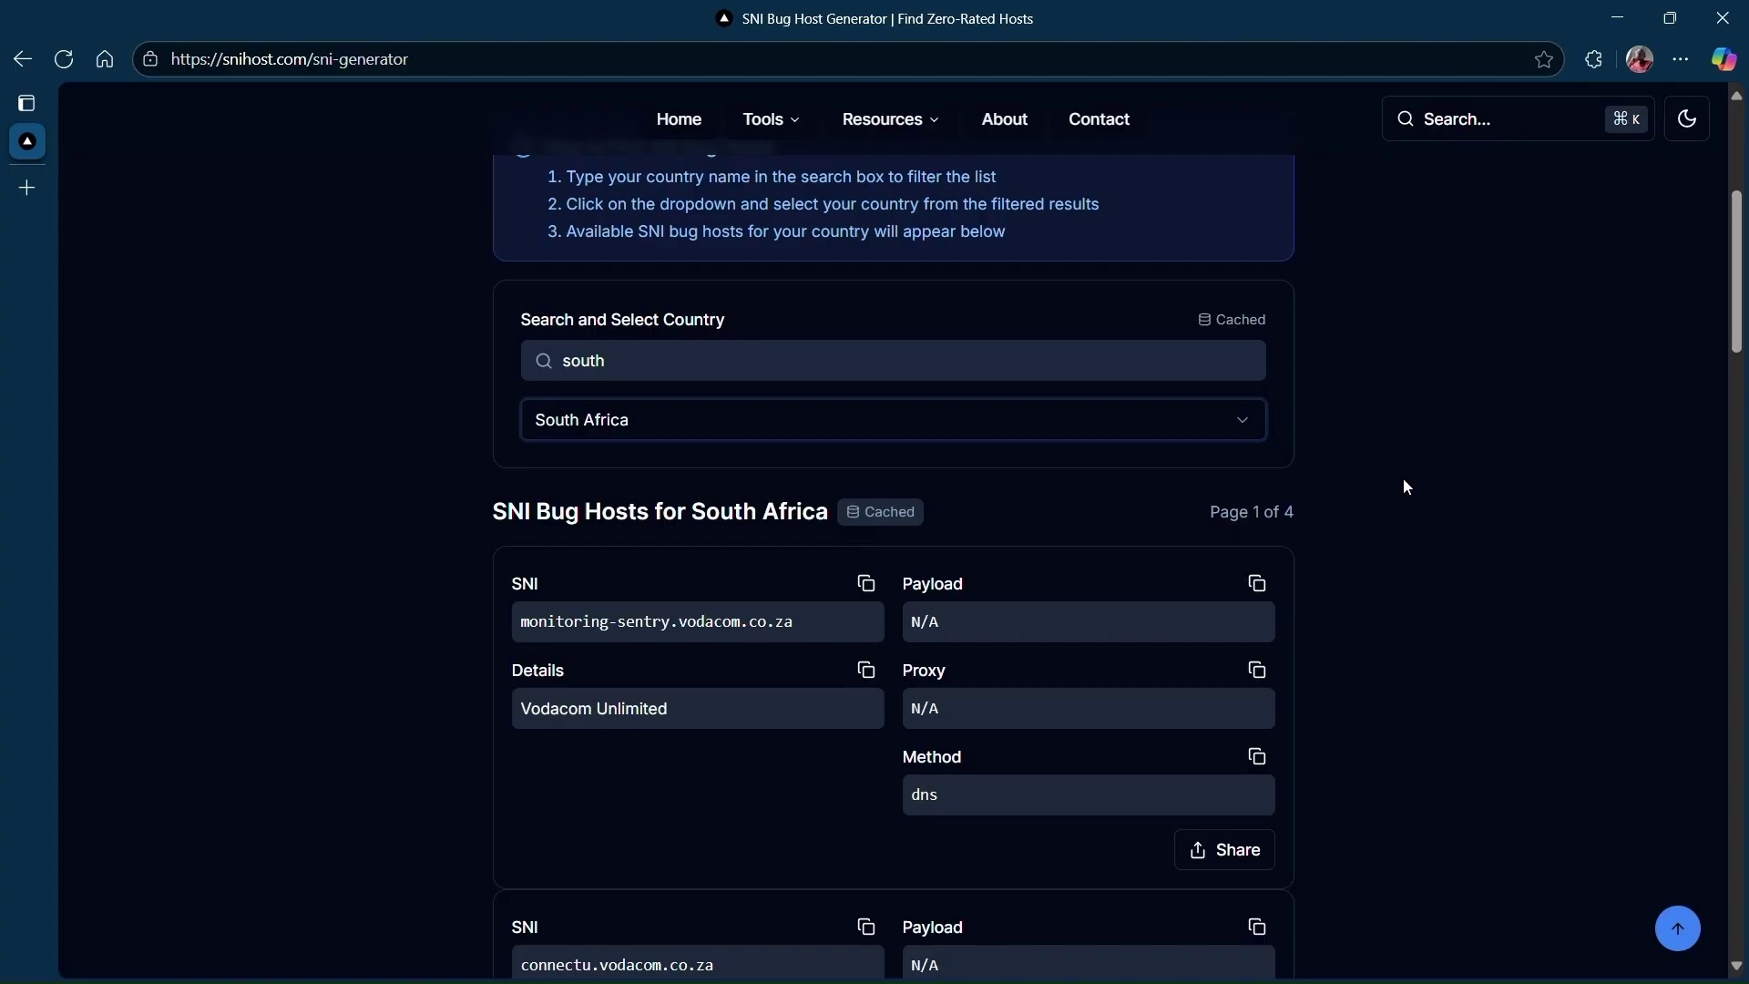
Go to the next page of hosts and copy dev.onlinecms.mtn.co.za.
{"action": "scroll", "coordinate": [1406, 485], "scroll_direction": "down", "scroll_amount": 2}
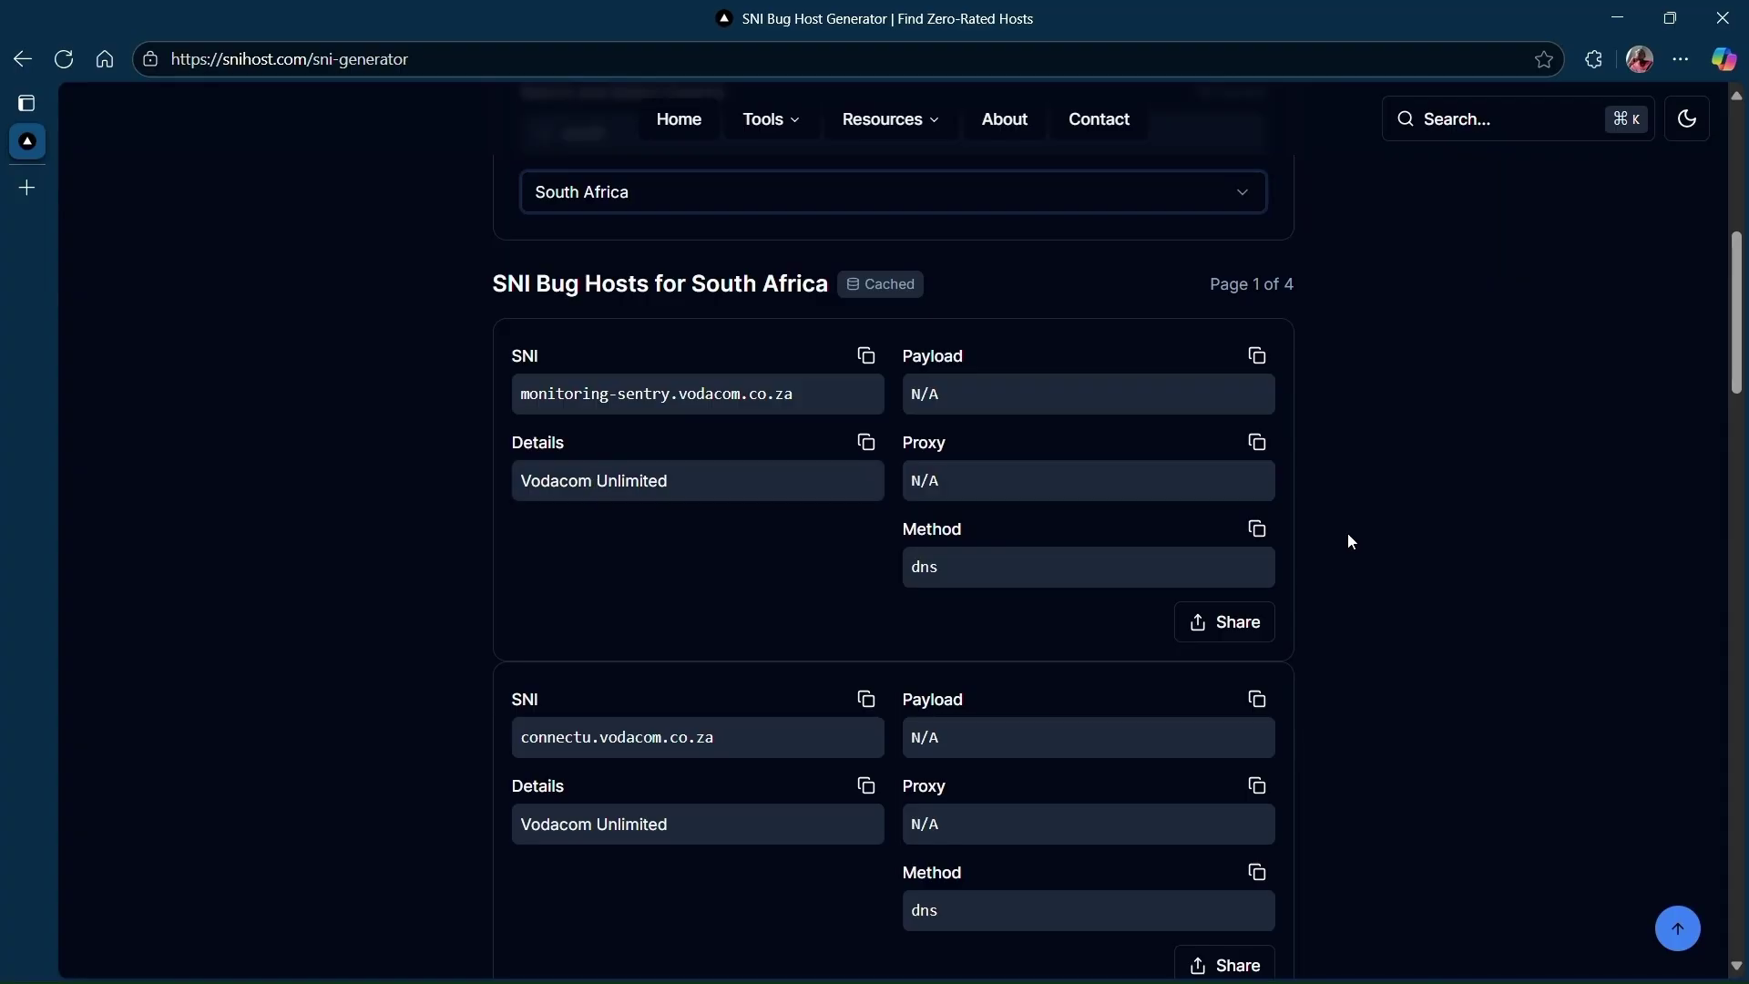
{"action": "scroll", "coordinate": [1351, 542], "scroll_direction": "down", "scroll_amount": 4}
{"action": "scroll", "coordinate": [1349, 542], "scroll_direction": "down", "scroll_amount": 11}
{"action": "scroll", "coordinate": [671, 341], "scroll_direction": "up", "scroll_amount": 3}
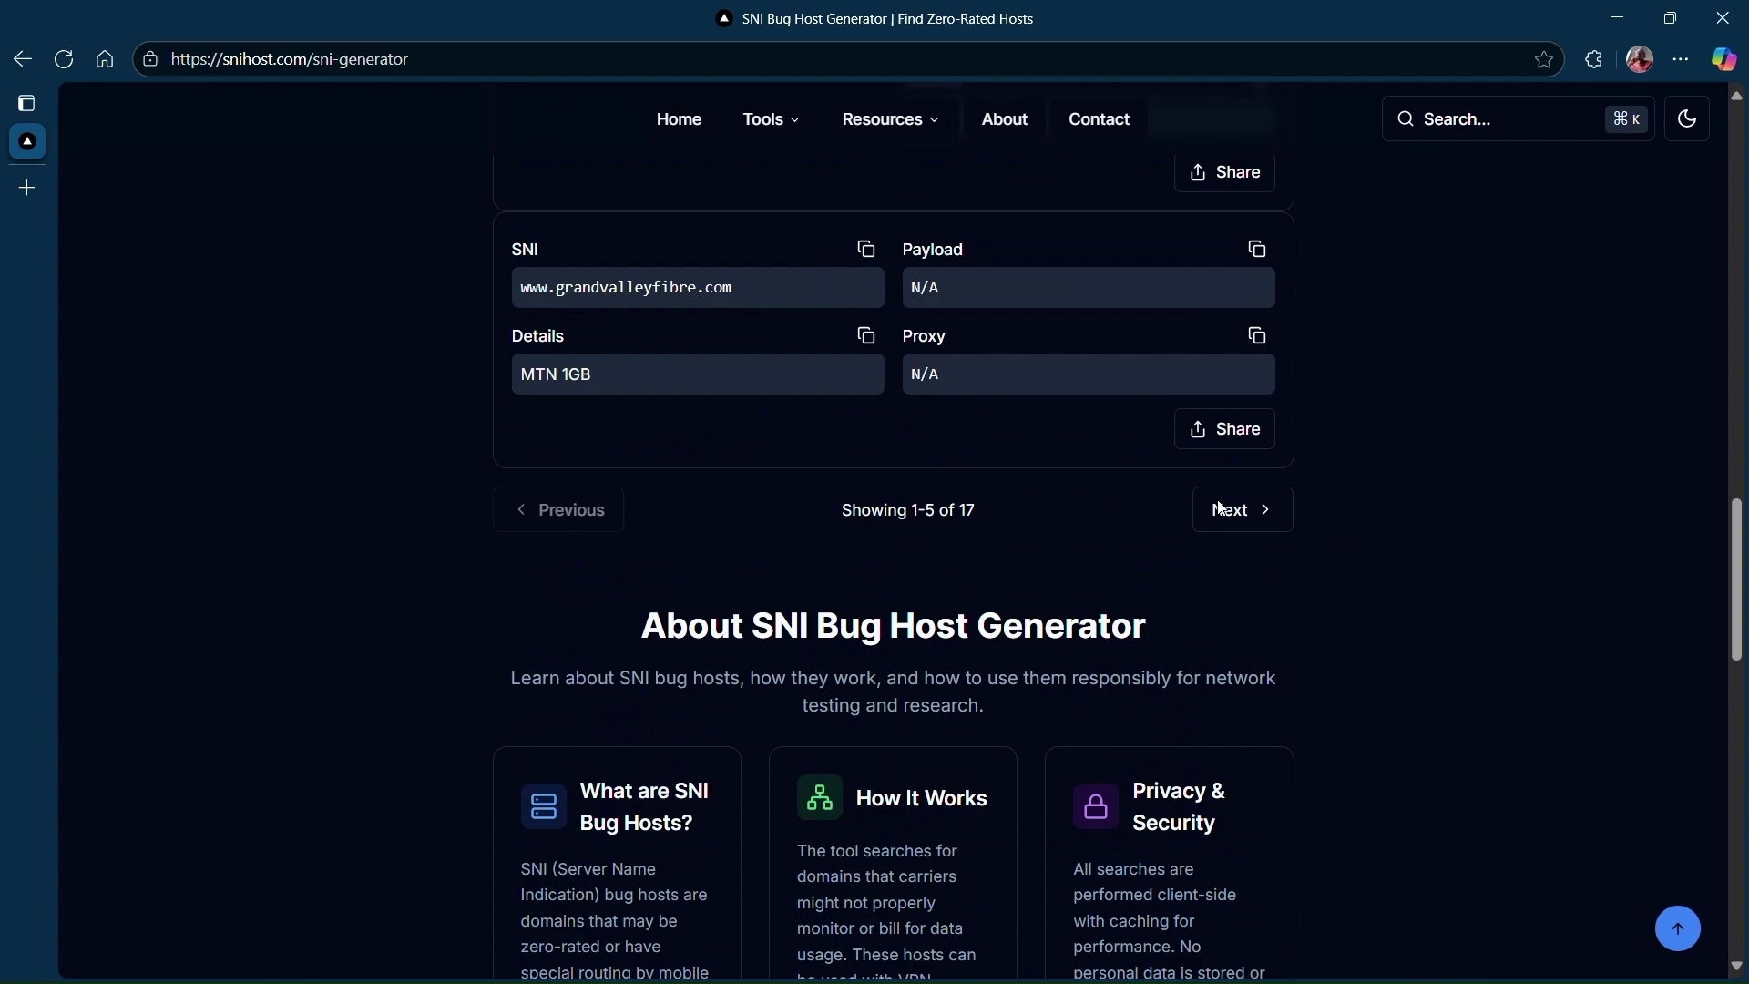
{"action": "scroll", "coordinate": [619, 467], "scroll_direction": "up", "scroll_amount": 5}
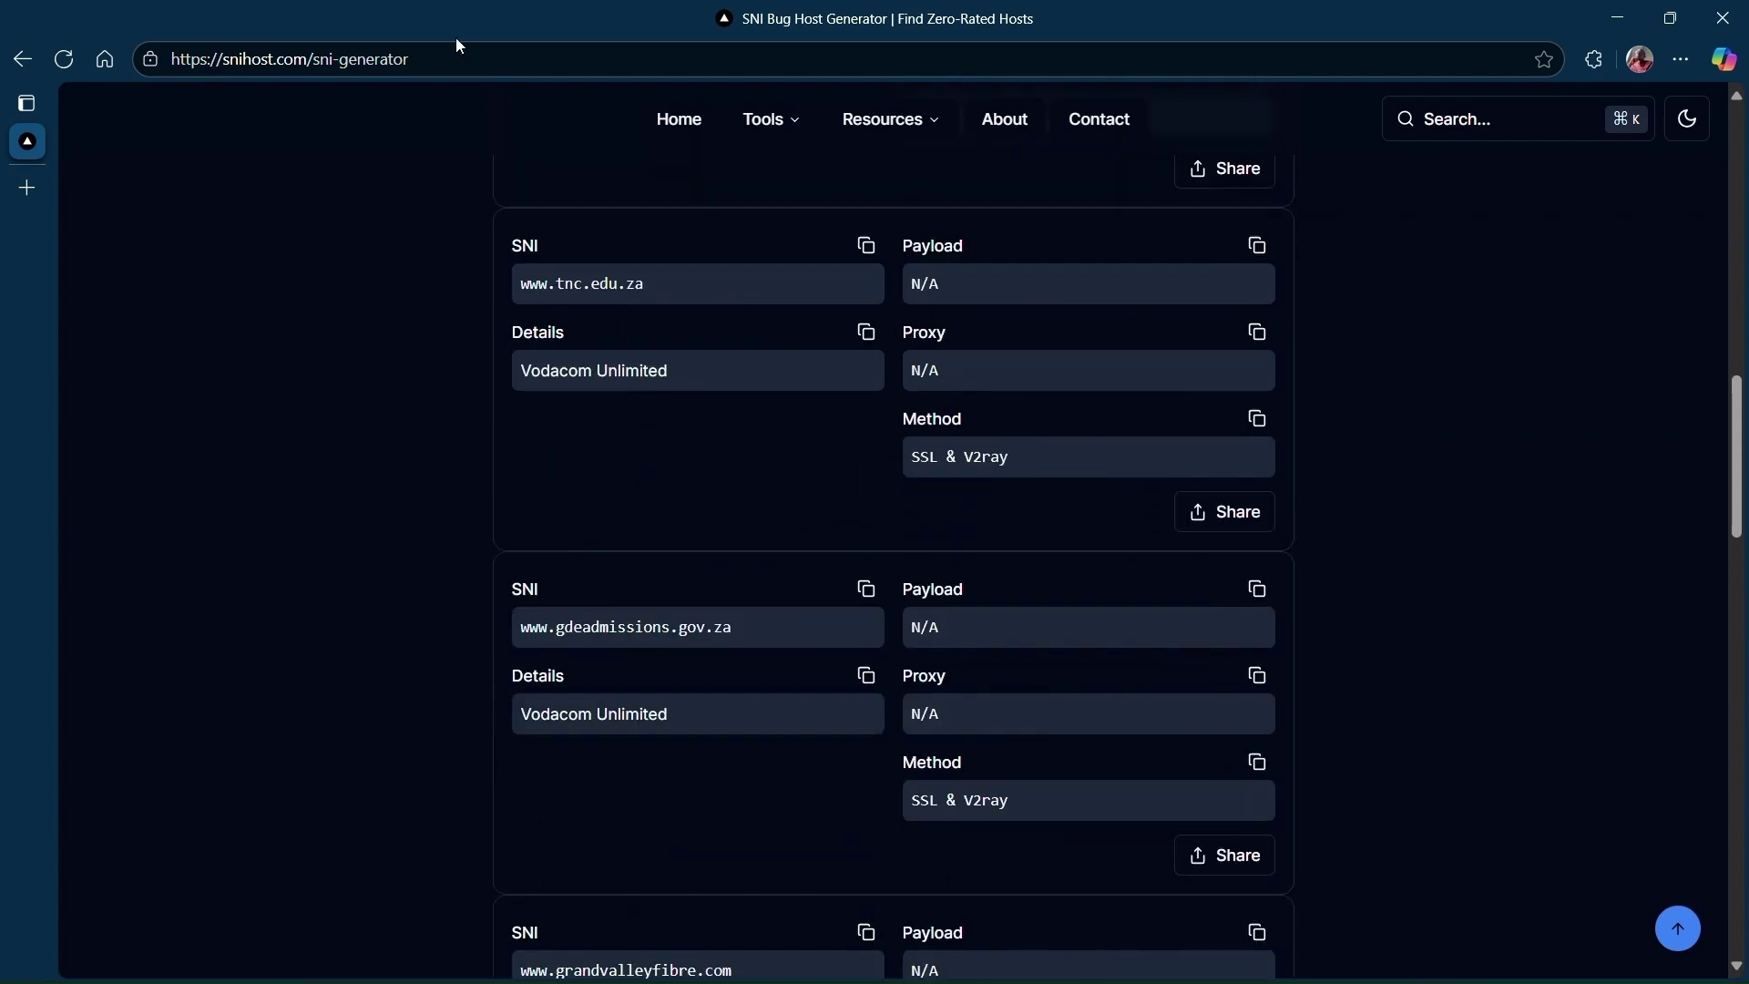
{"action": "scroll", "coordinate": [971, 546], "scroll_direction": "down", "scroll_amount": 4}
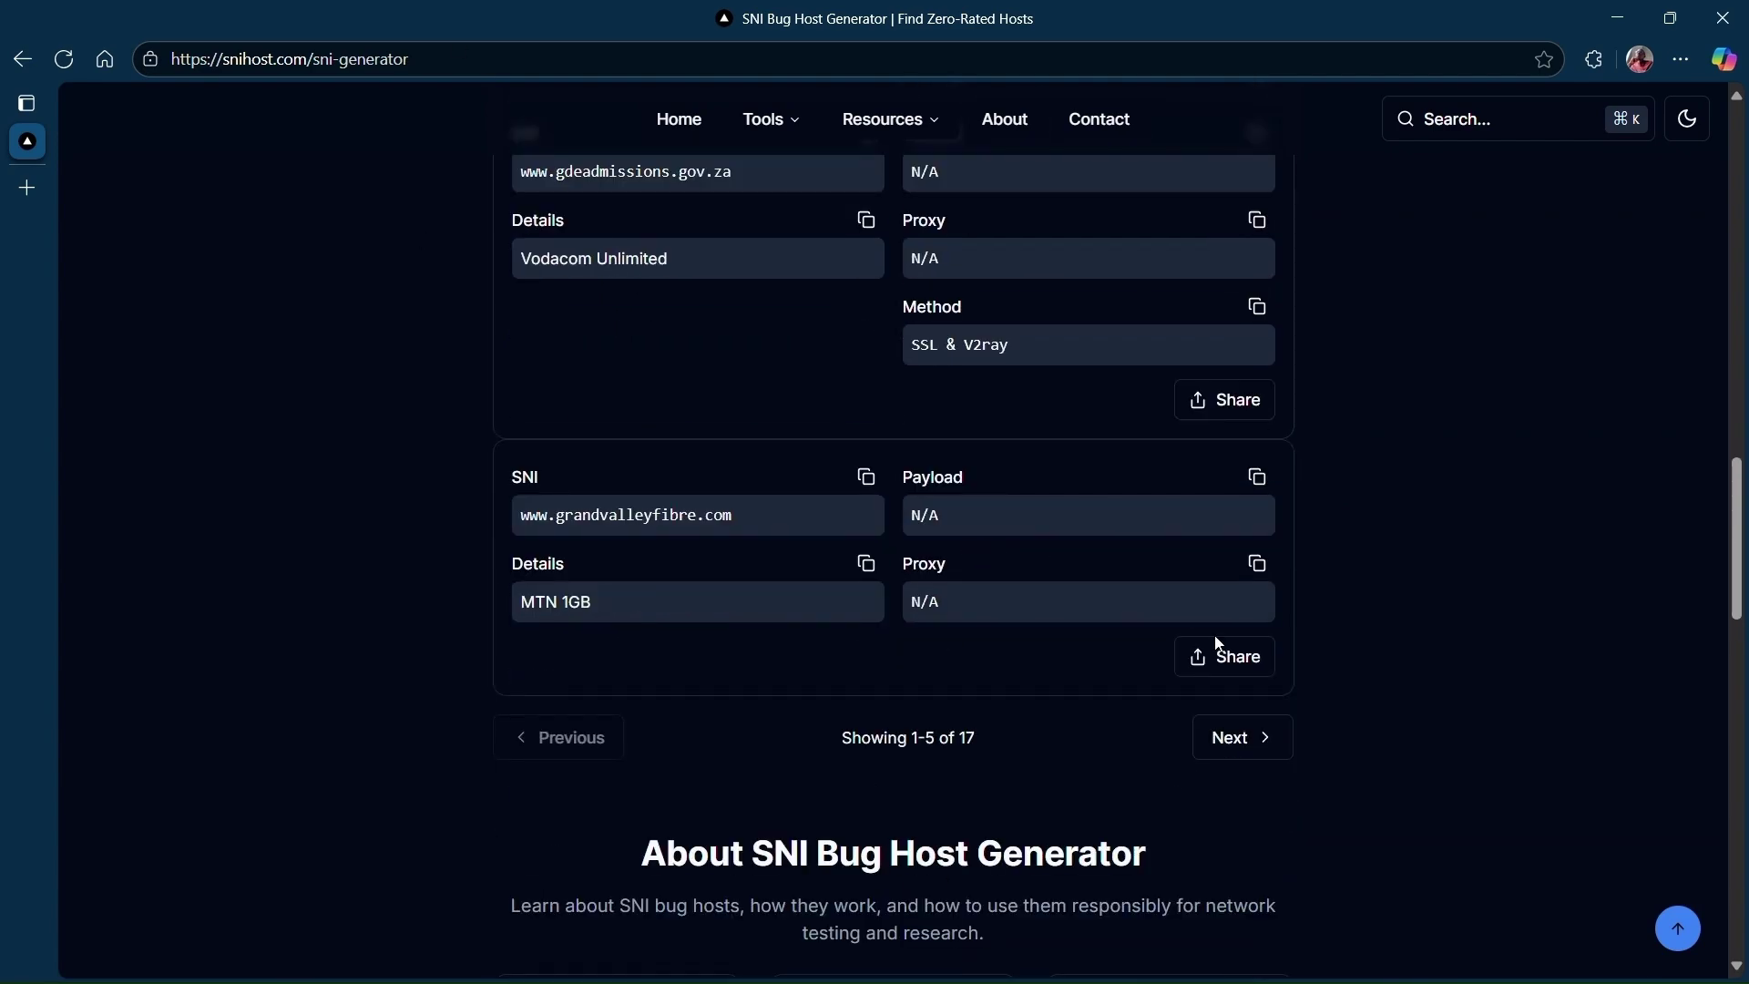
{"action": "left_click", "coordinate": [1279, 745]}
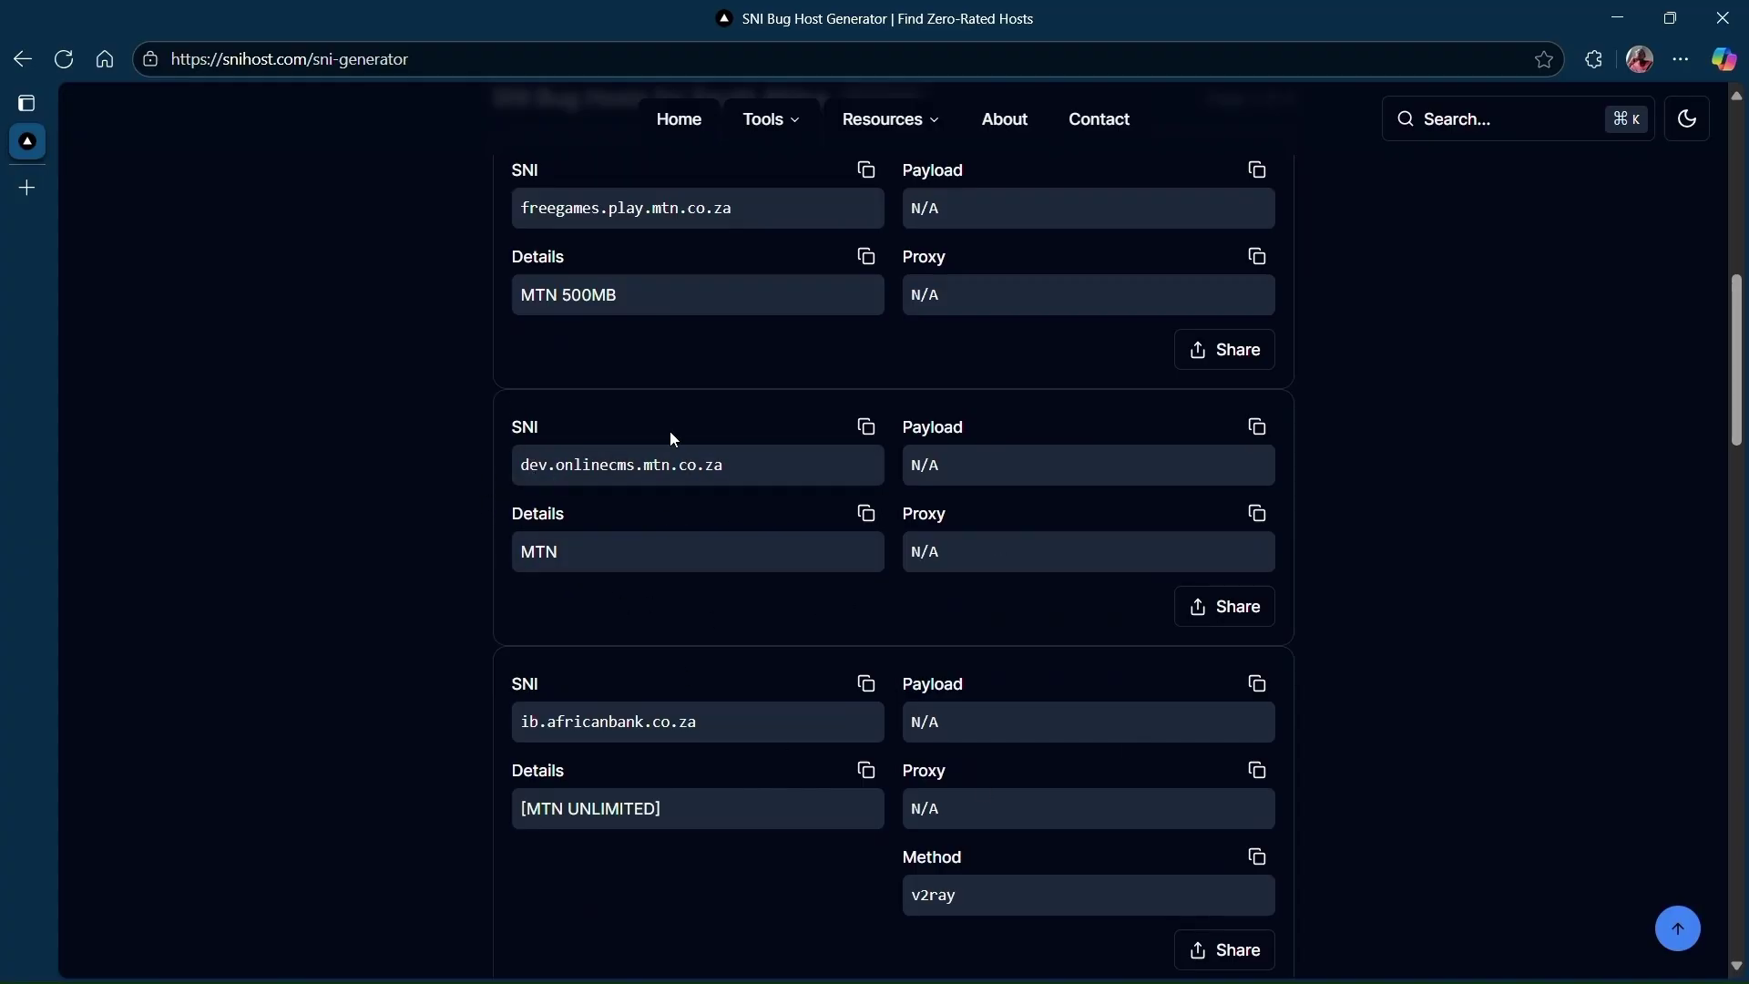
{"action": "scroll", "coordinate": [809, 664], "scroll_direction": "up", "scroll_amount": 3}
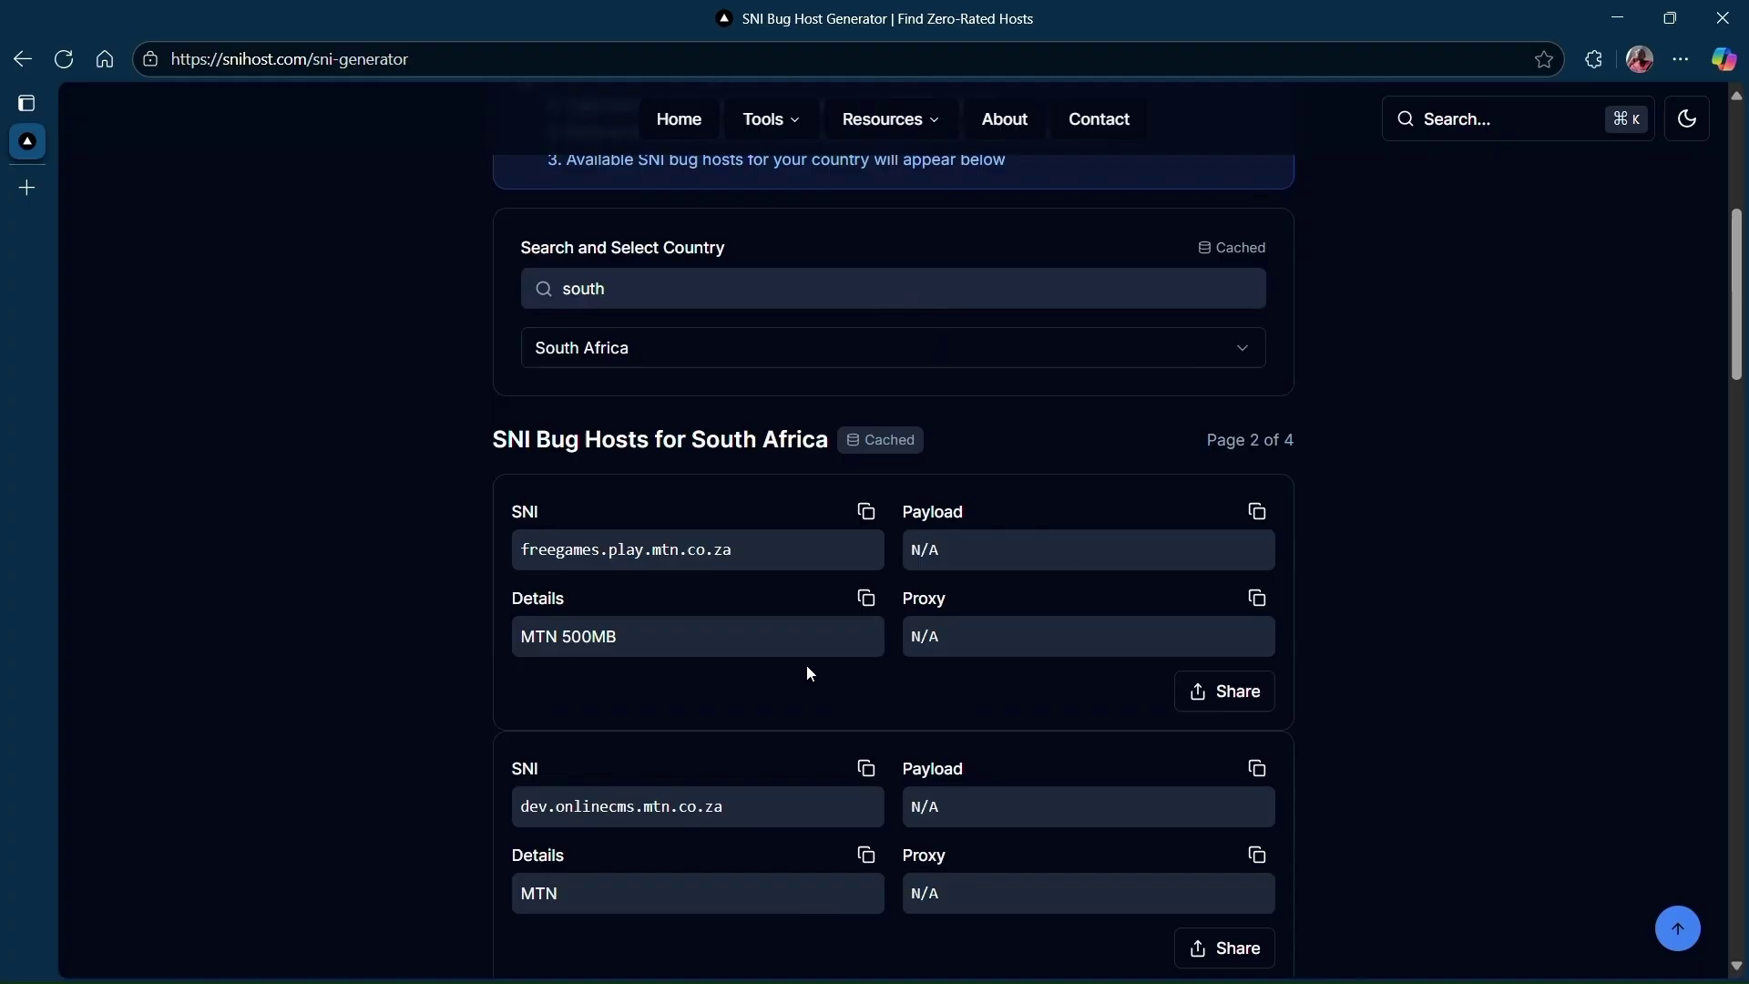
{"action": "scroll", "coordinate": [809, 665], "scroll_direction": "down", "scroll_amount": 2}
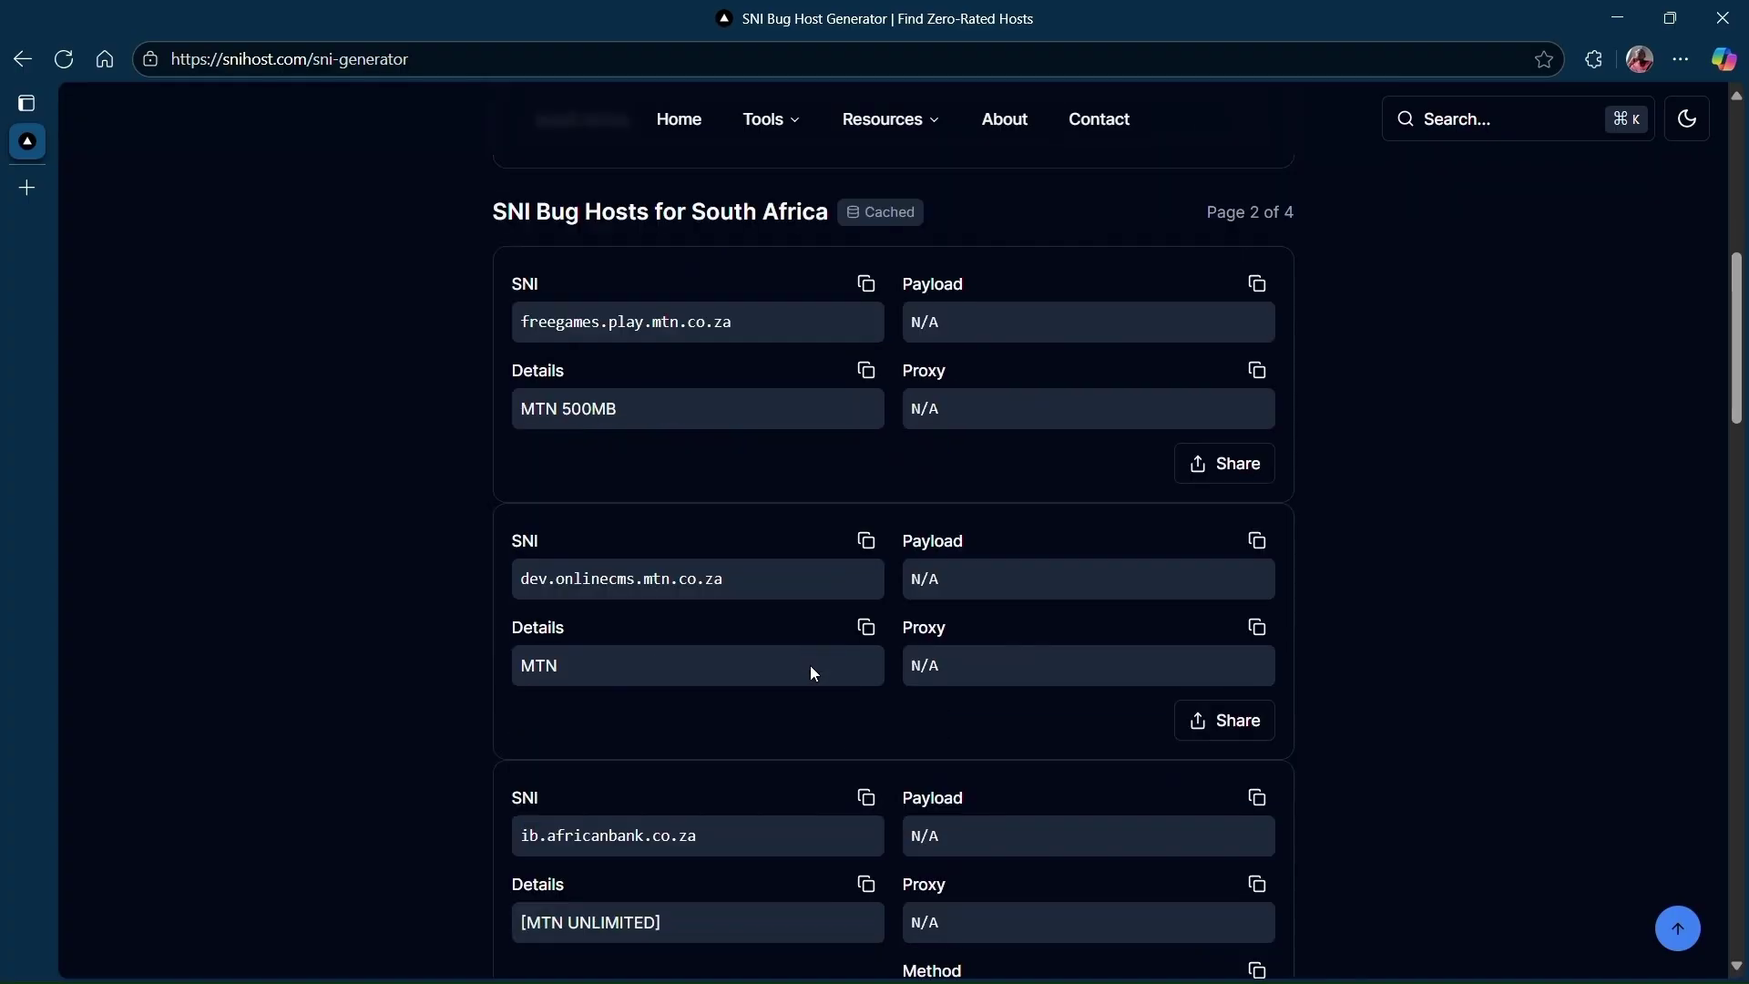
{"action": "left_click", "coordinate": [866, 541]}
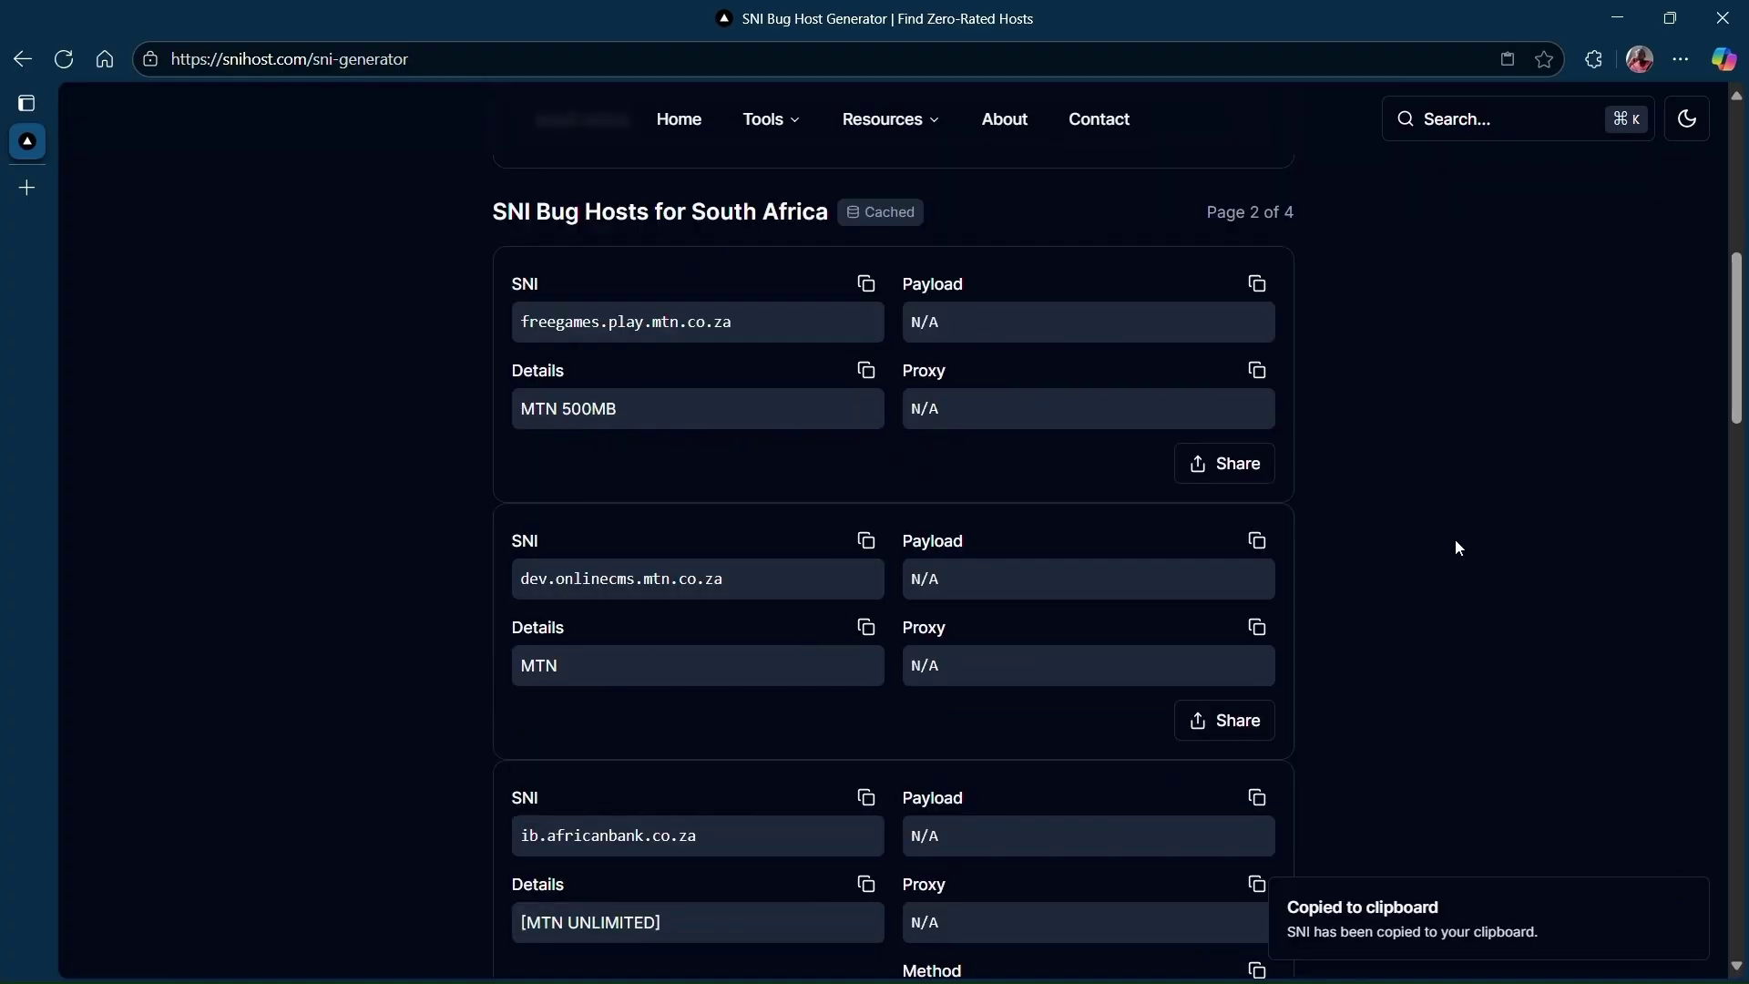
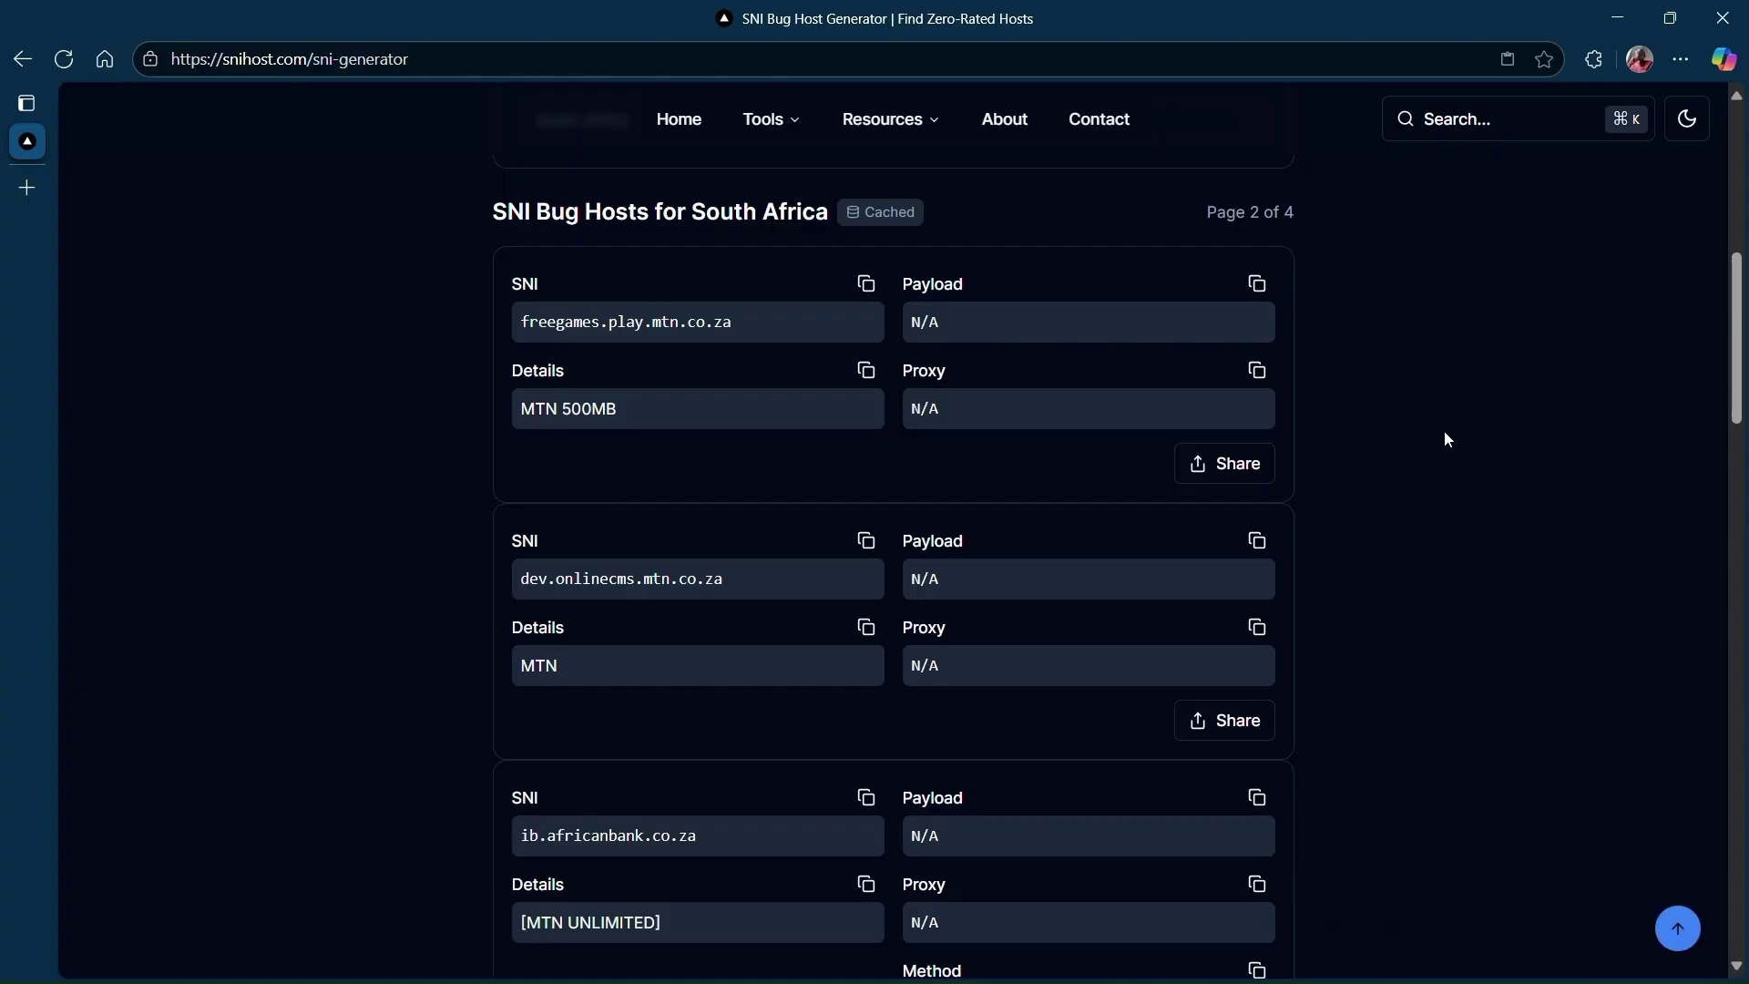
Analyze dev.onlinecms.mtn.co.za in the SNI Host Analyzer: online at 104.18.21.156, with HTTPS and SNI support.
{"action": "scroll", "coordinate": [1429, 412], "scroll_direction": "up", "scroll_amount": 6}
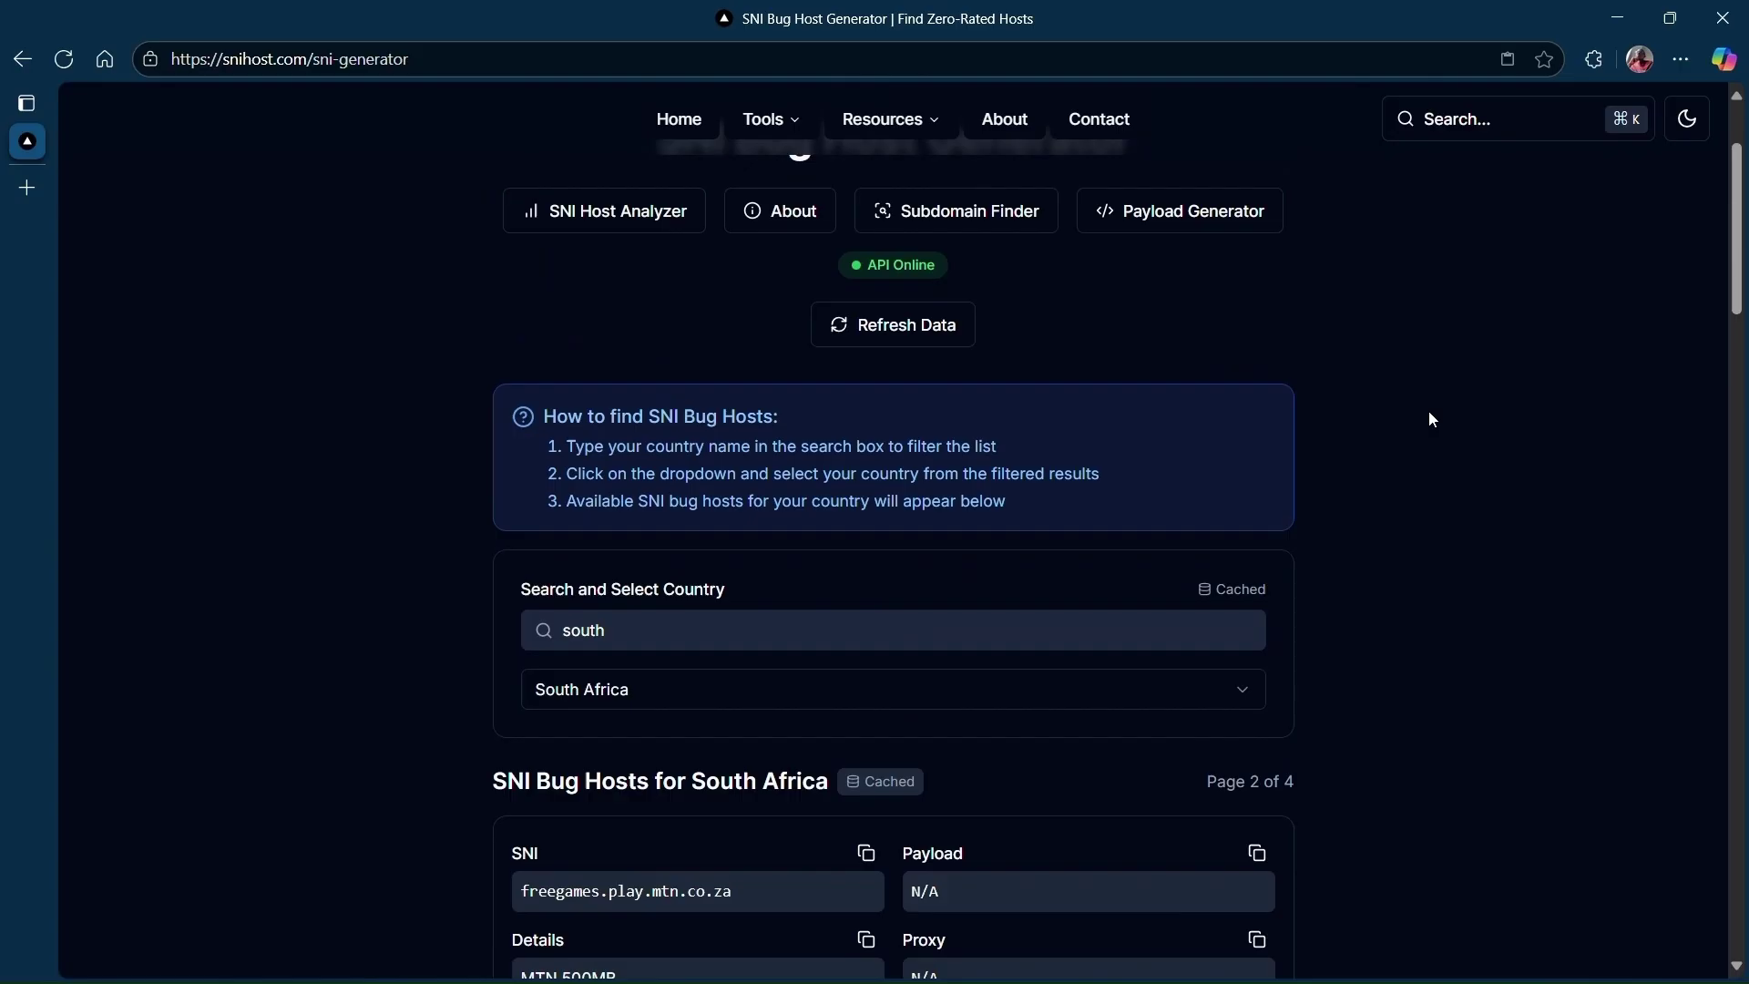
{"action": "mouse_move", "coordinate": [775, 139]}
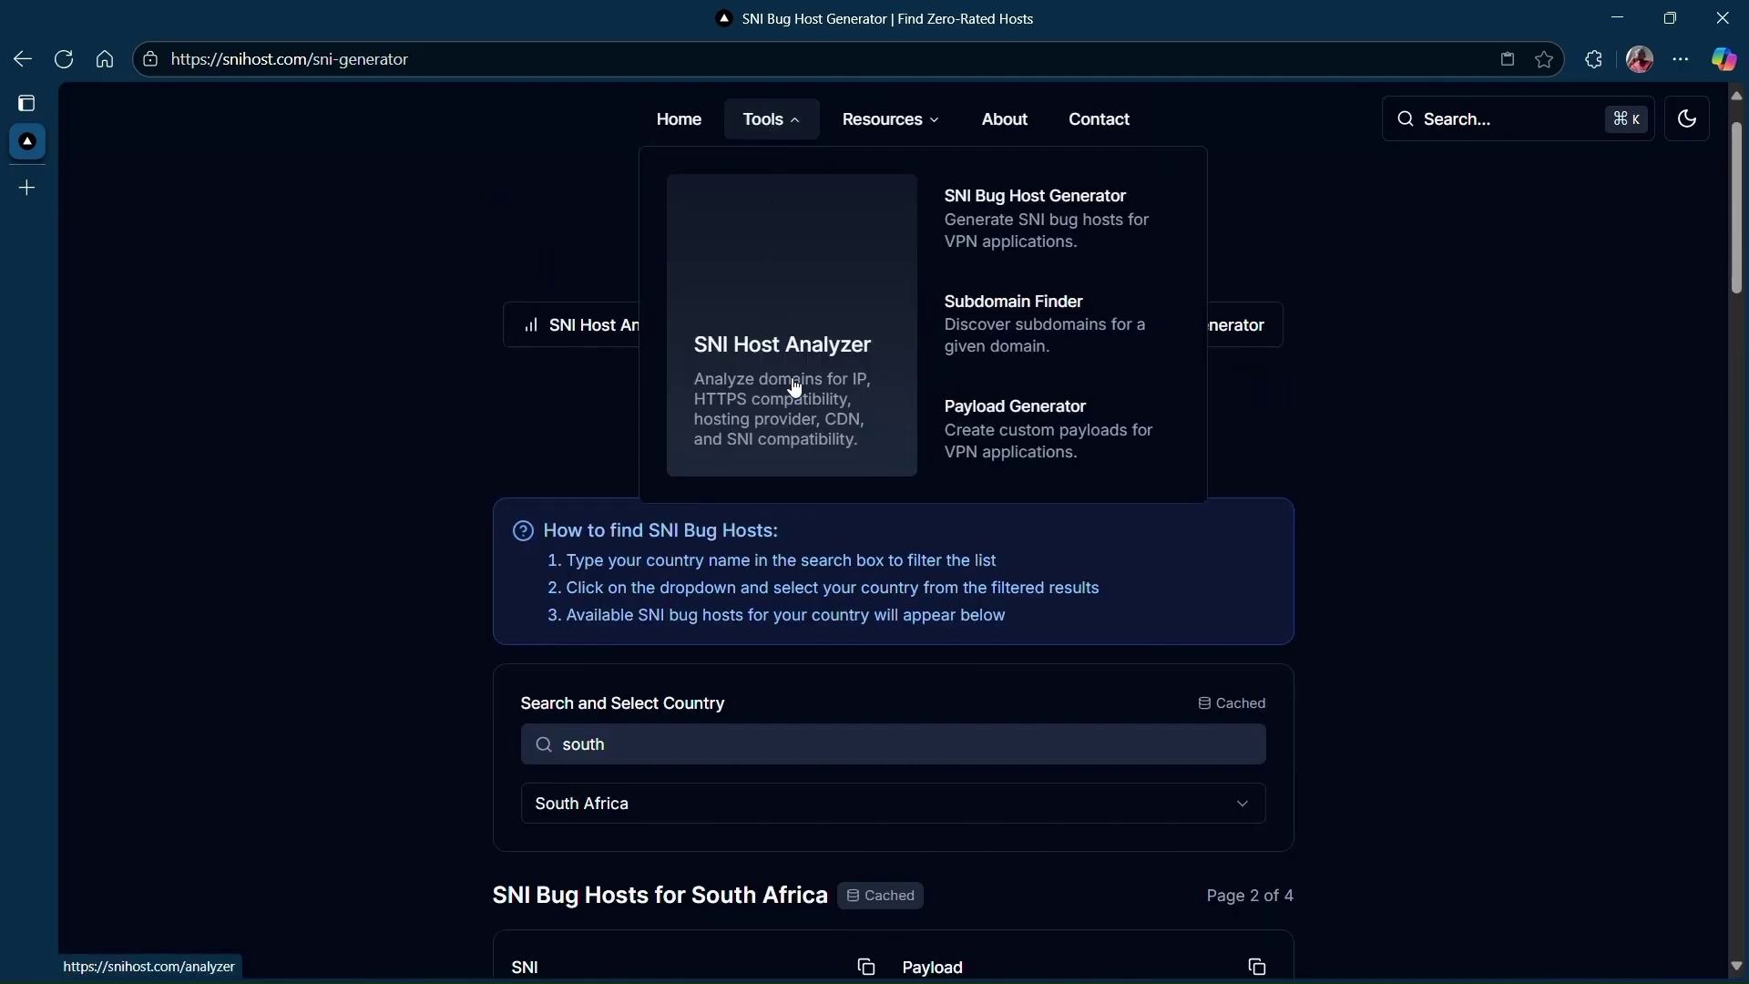
{"action": "left_click", "coordinate": [658, 336]}
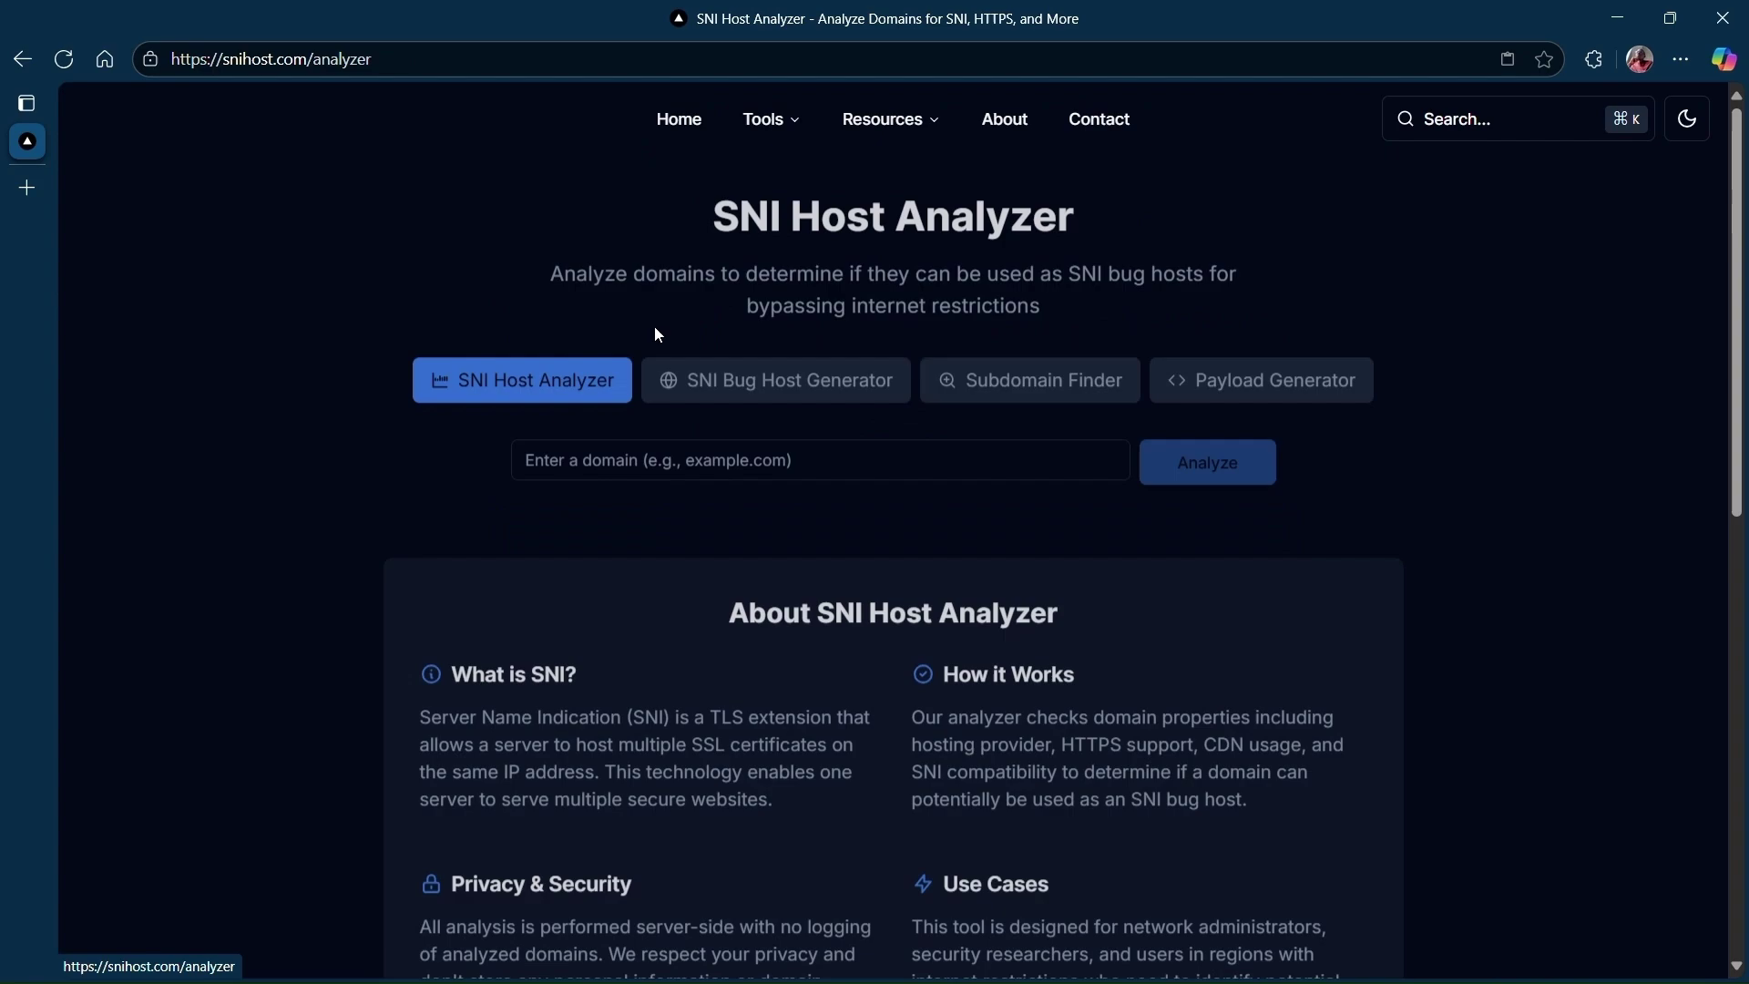
{"action": "left_click", "coordinate": [746, 455]}
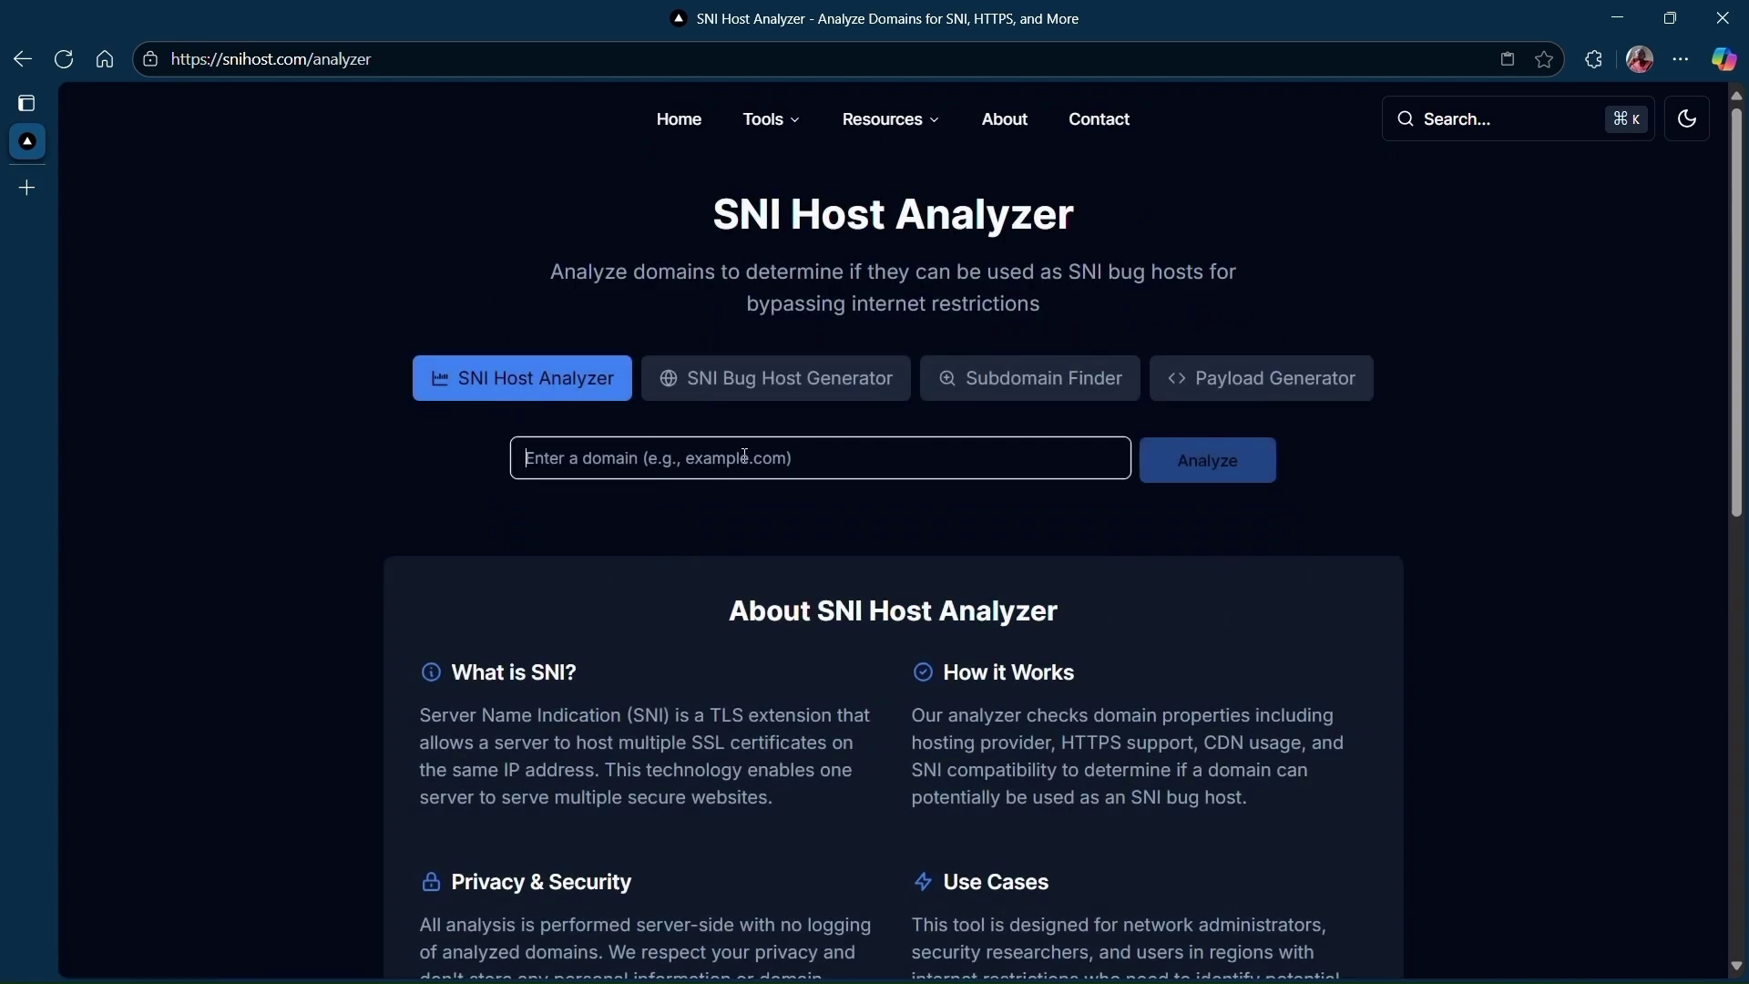
{"action": "type", "text": "dev.onlinecms.mtn.co.za"}
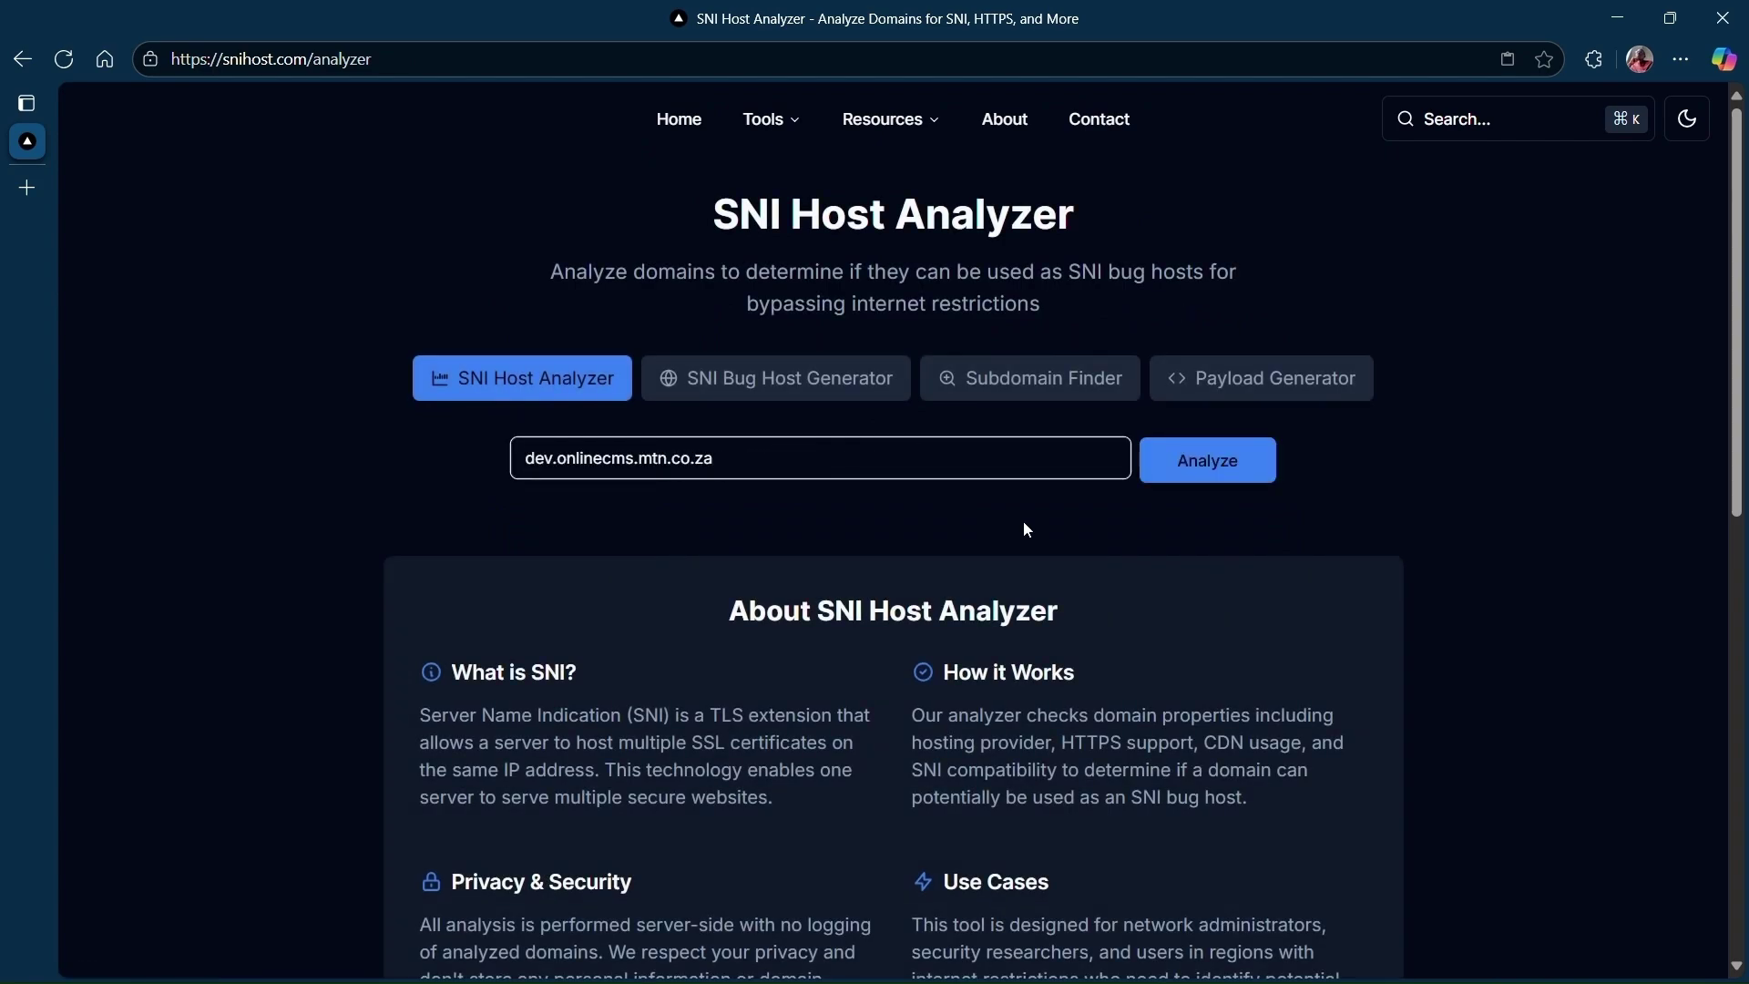
{"action": "left_click", "coordinate": [1238, 461]}
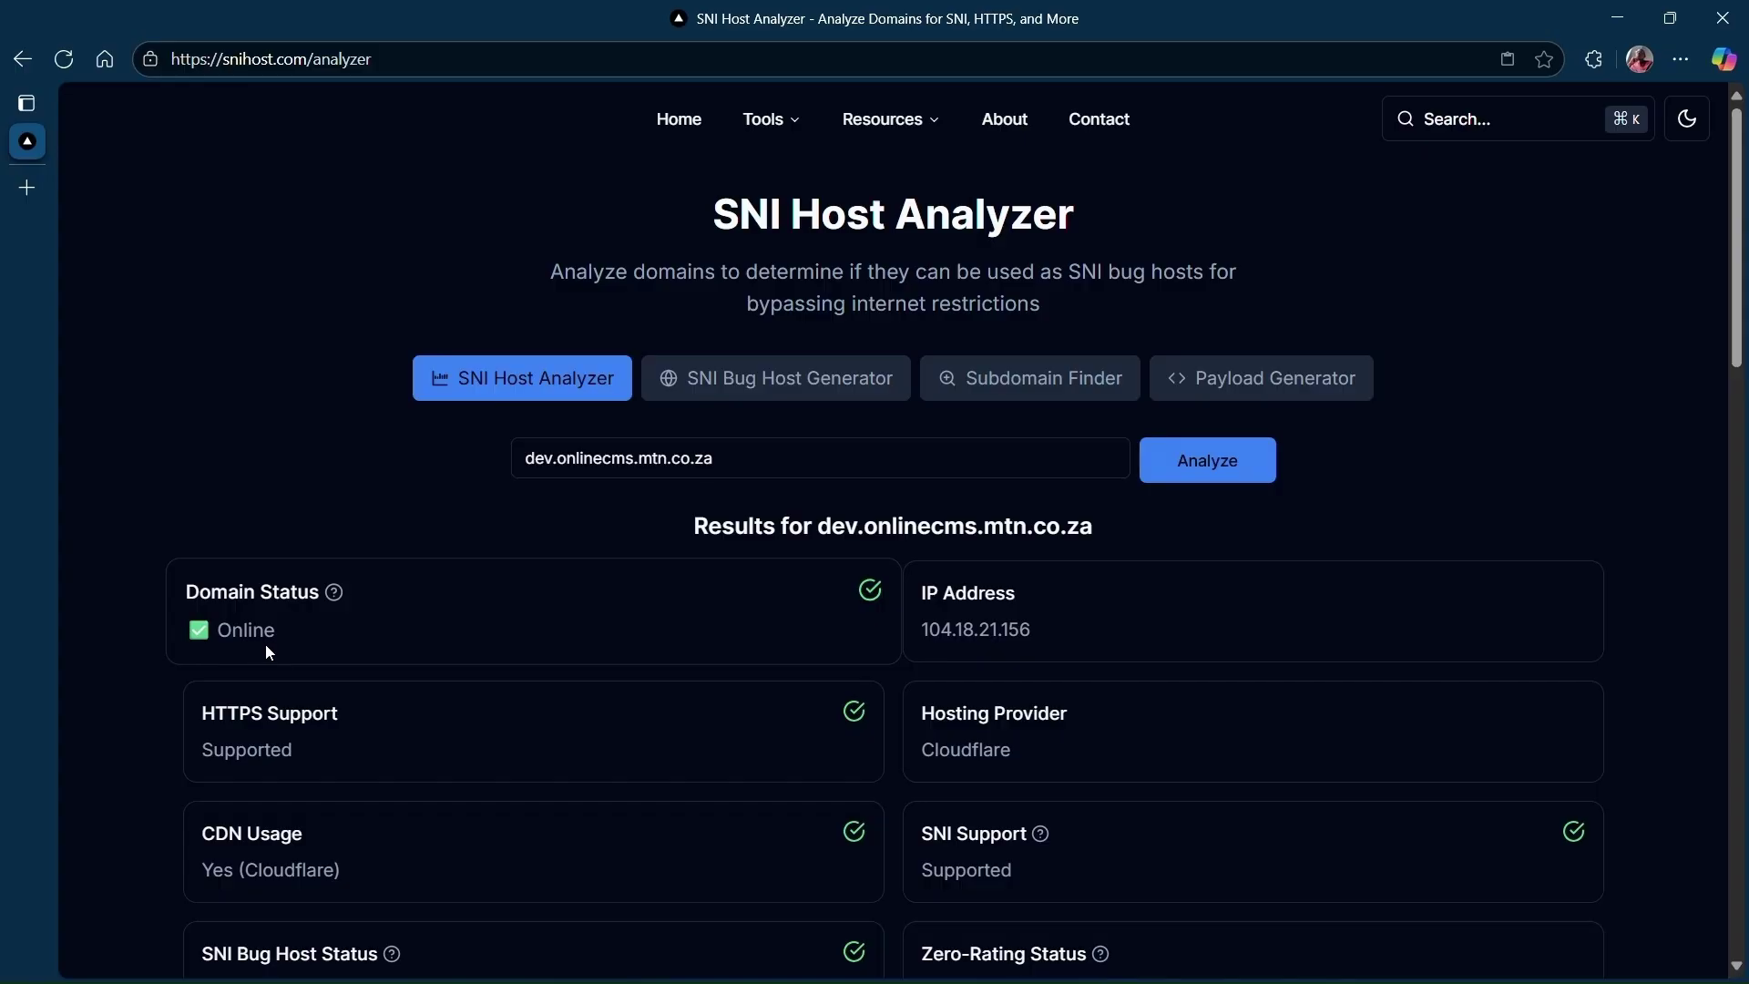
Review the 'likely SNI bug host' verdict, then go to the Payload Generator.
{"action": "scroll", "coordinate": [269, 652], "scroll_direction": "down", "scroll_amount": 4}
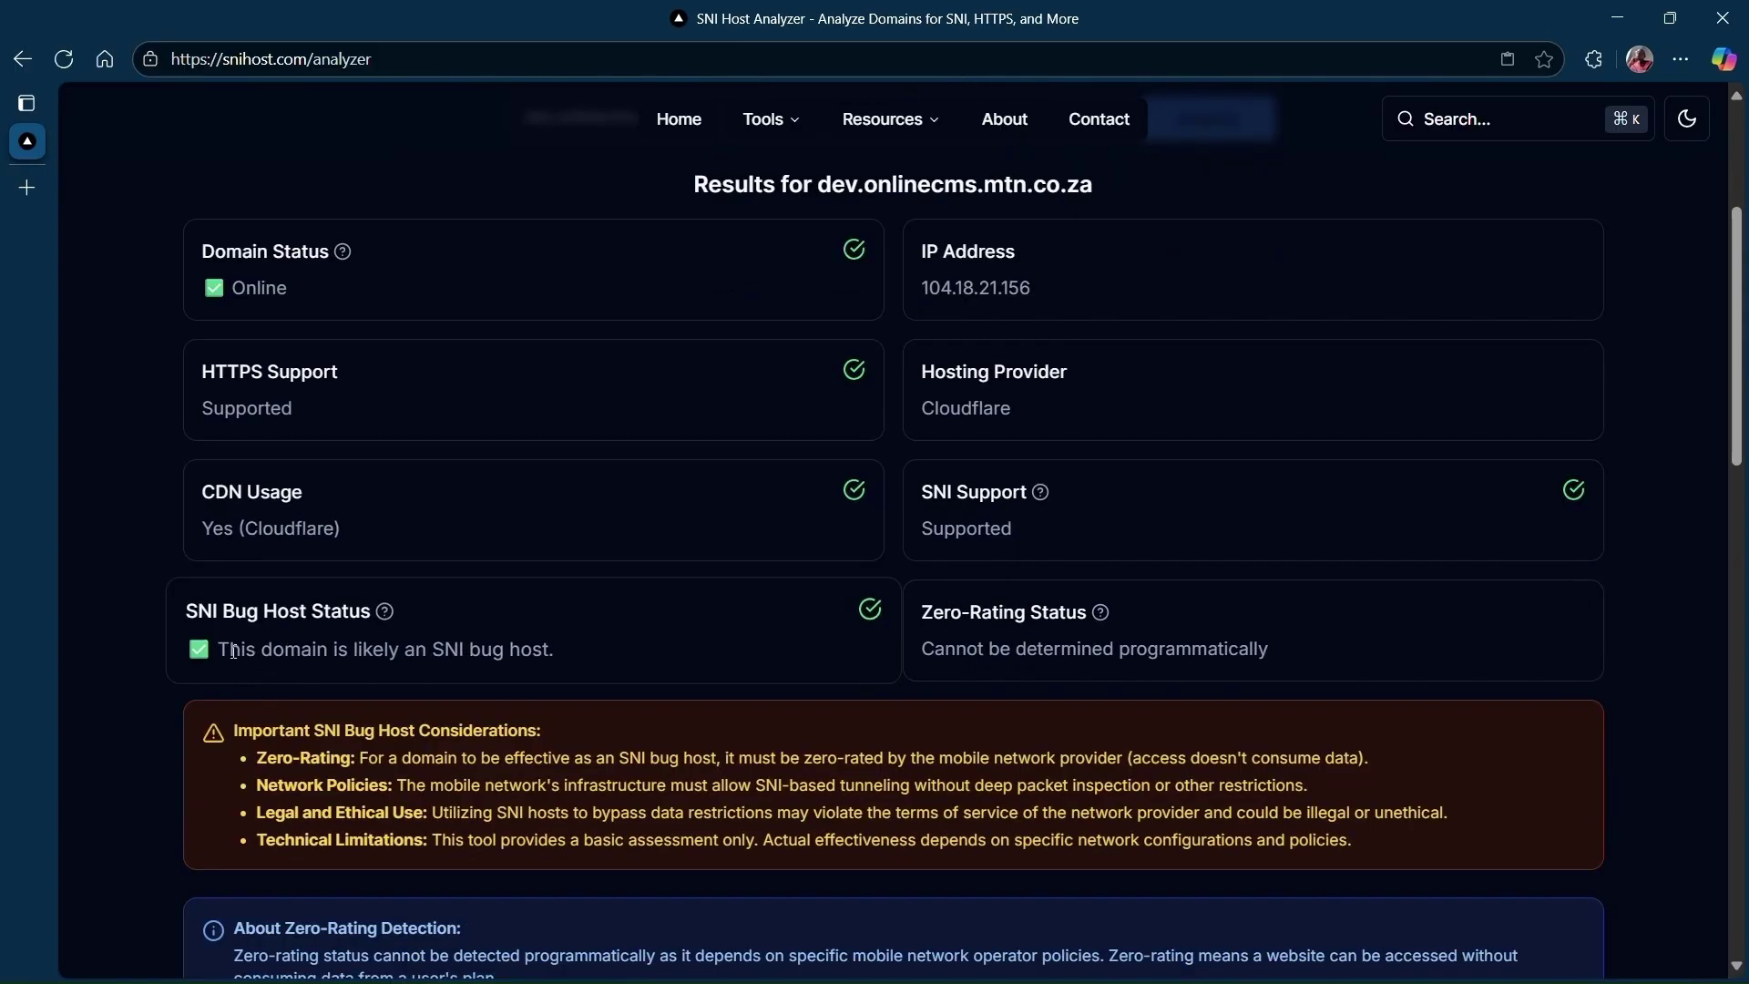
{"action": "left_click_drag", "start_coordinate": [221, 645], "coordinate": [518, 640]}
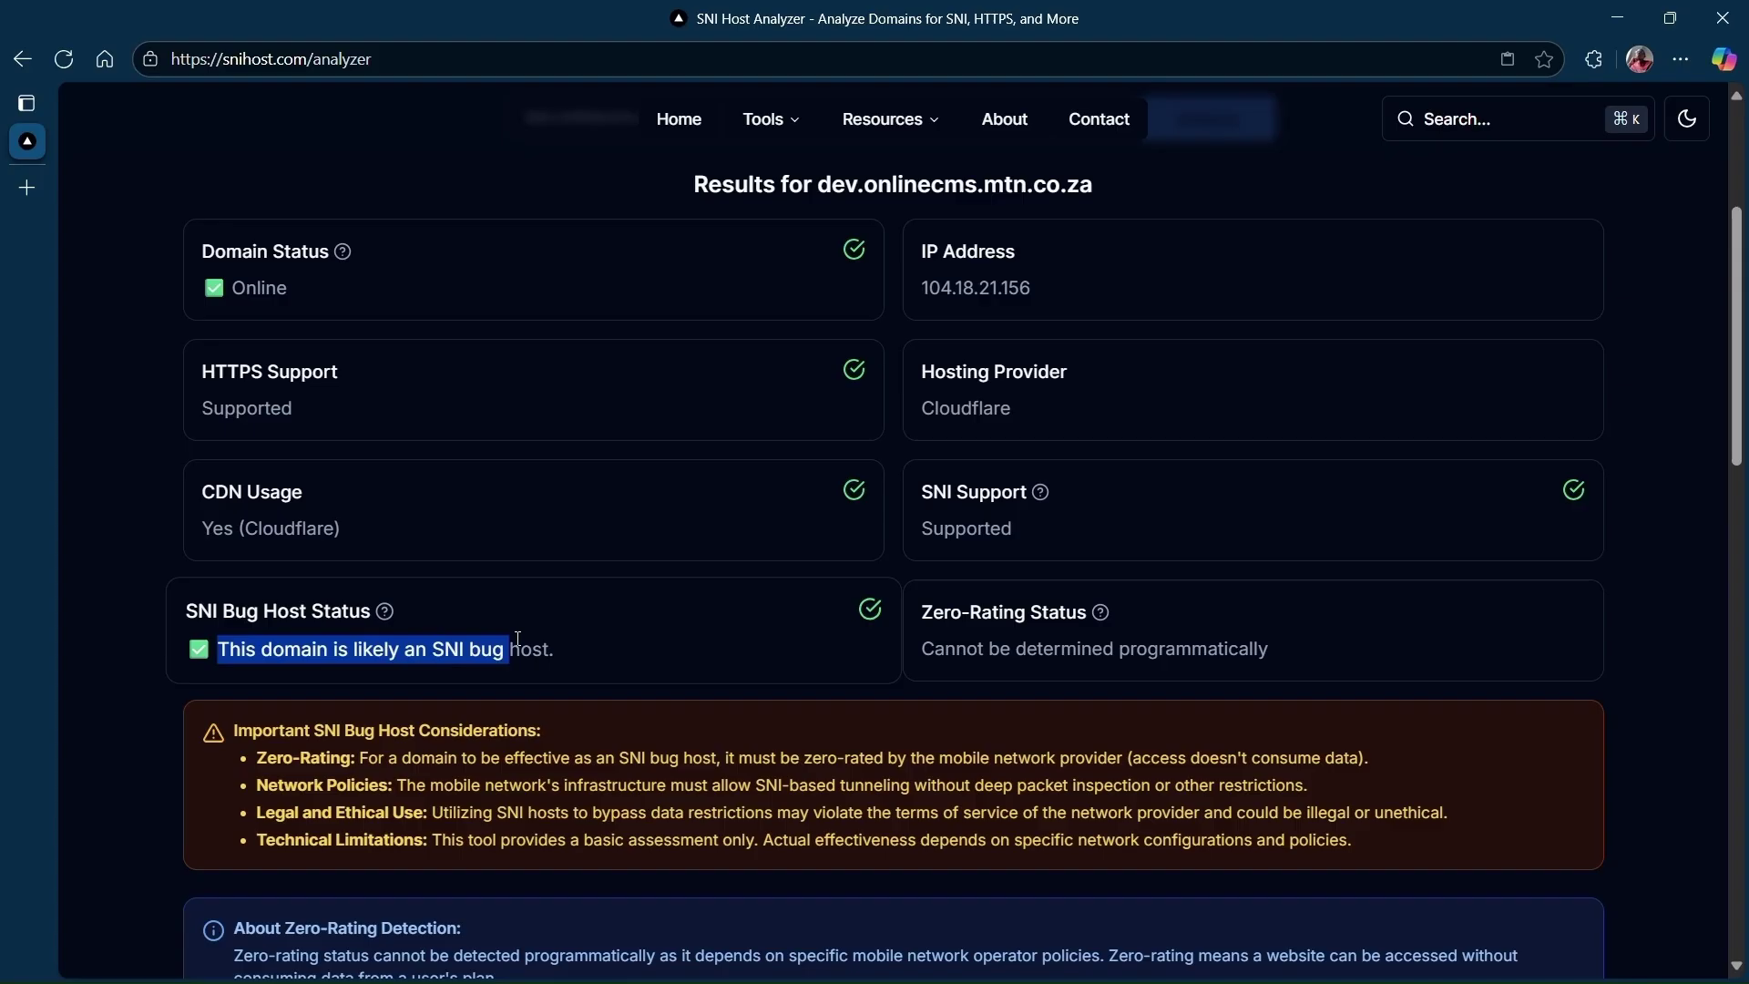
{"action": "left_click", "coordinate": [696, 629]}
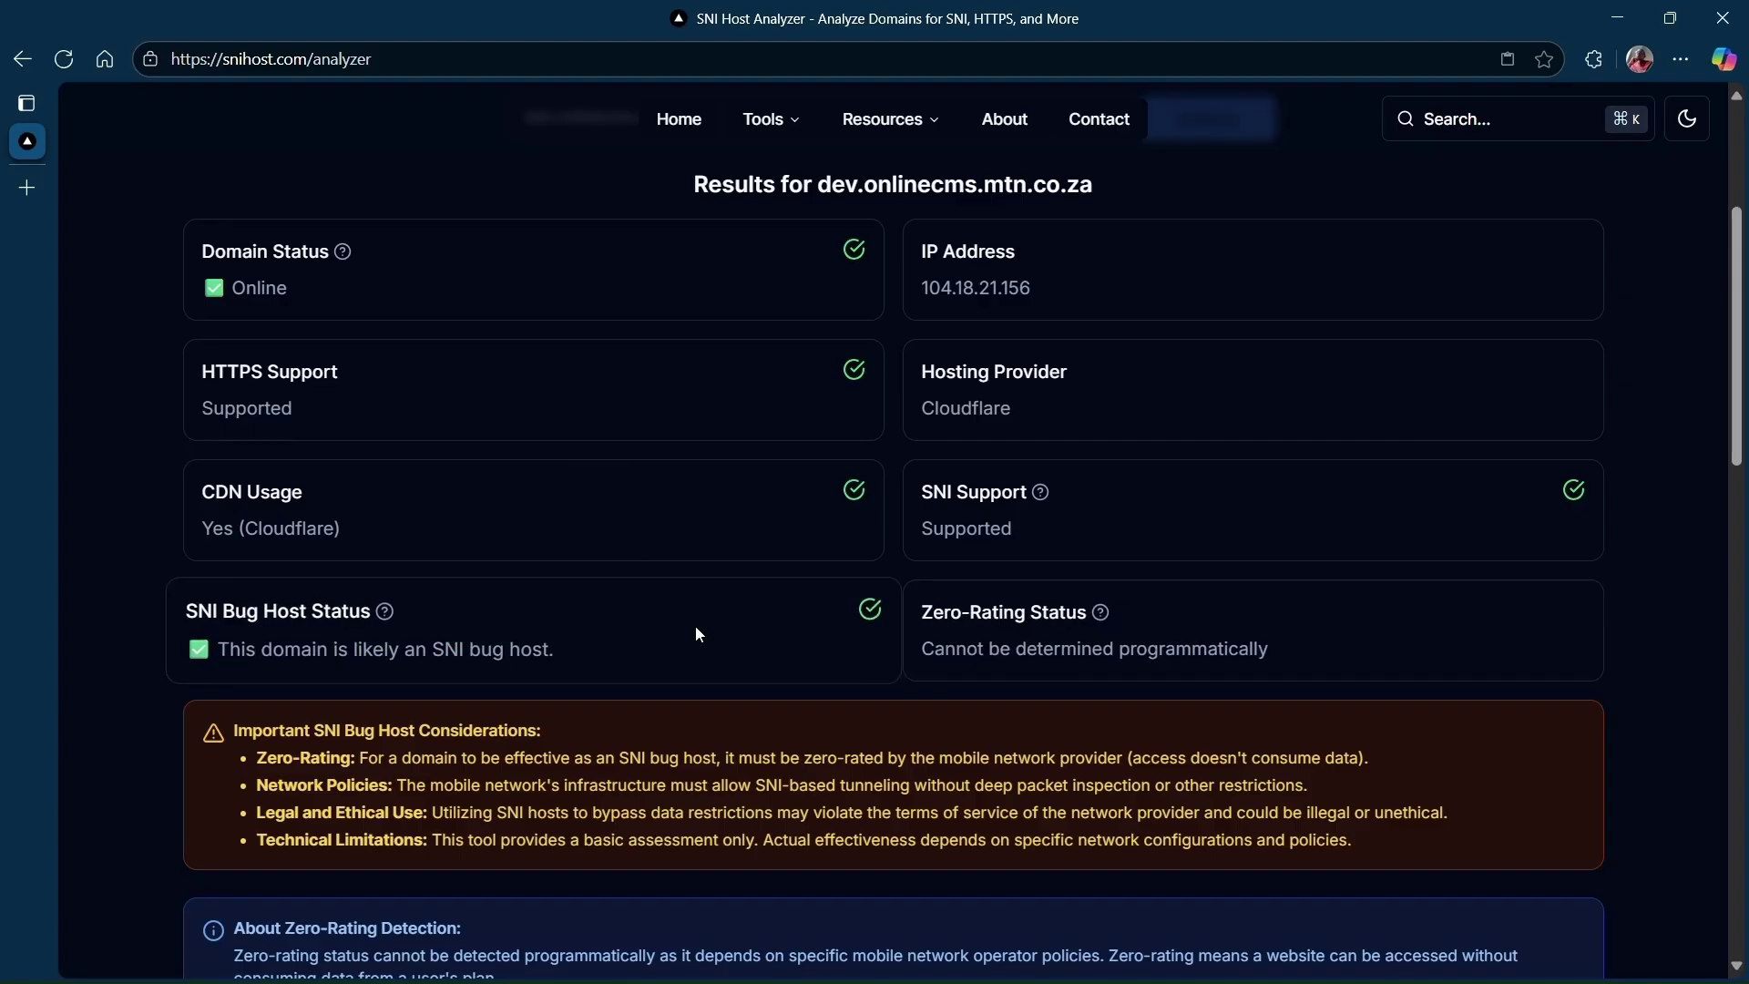
{"action": "scroll", "coordinate": [696, 628], "scroll_direction": "up", "scroll_amount": 4}
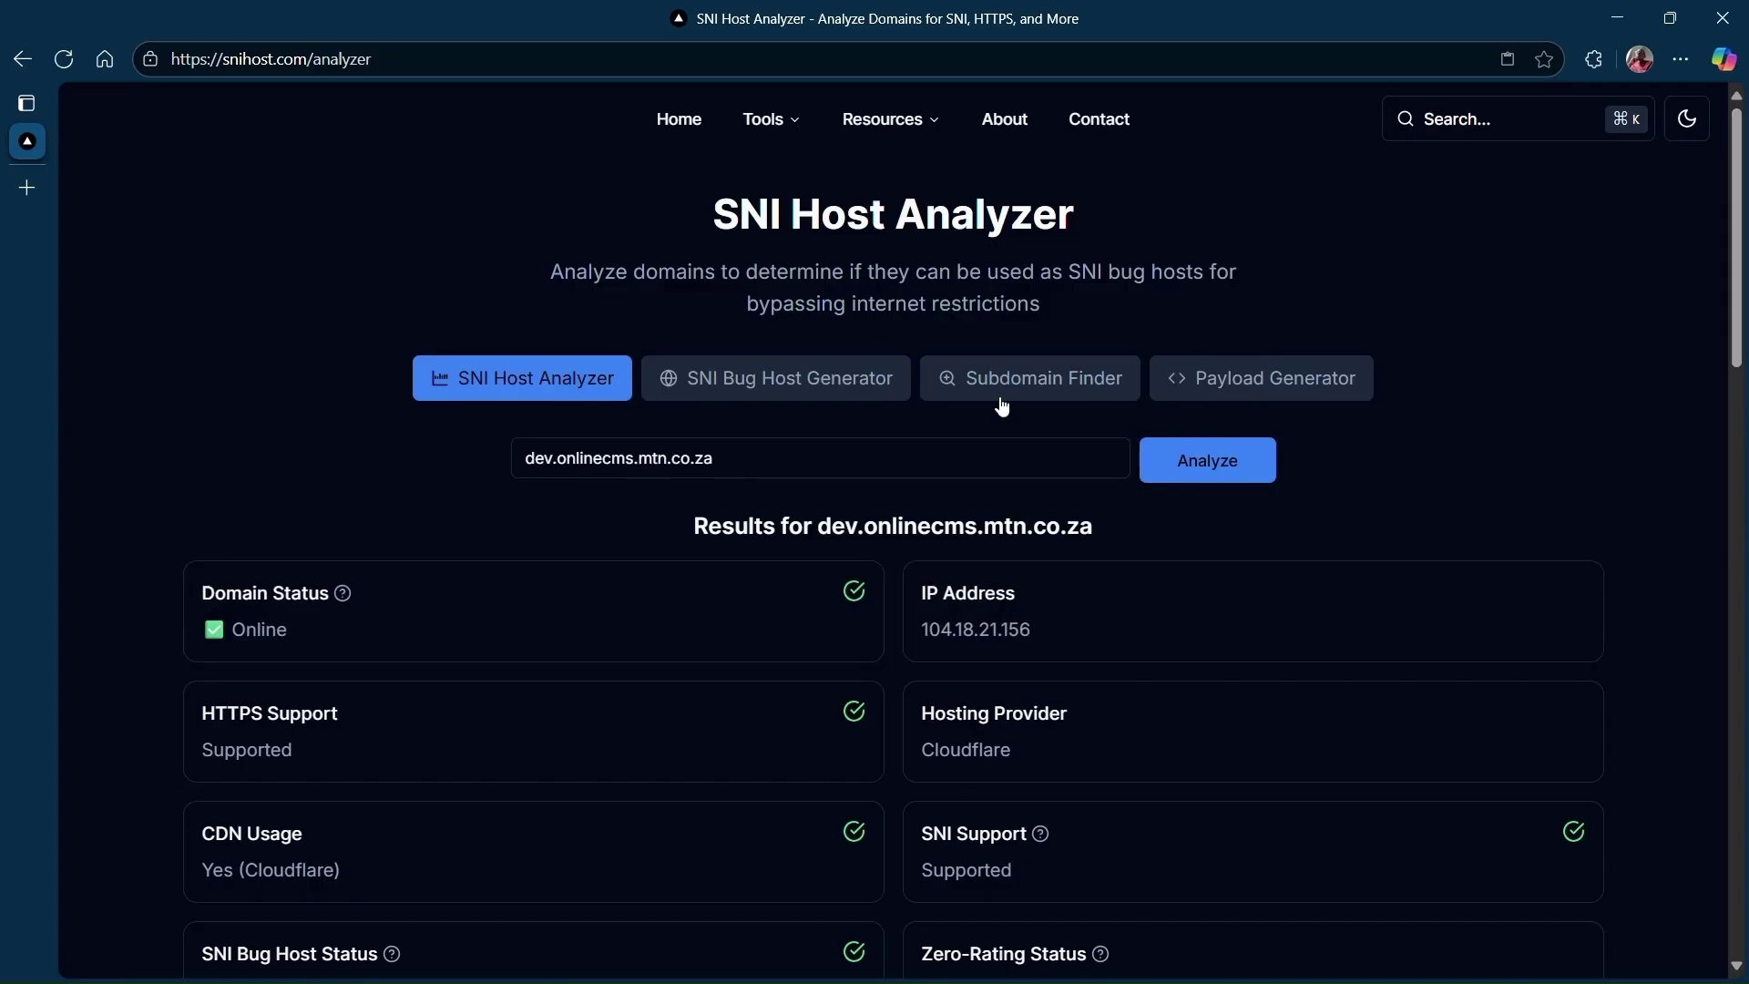
{"action": "left_click", "coordinate": [1294, 394]}
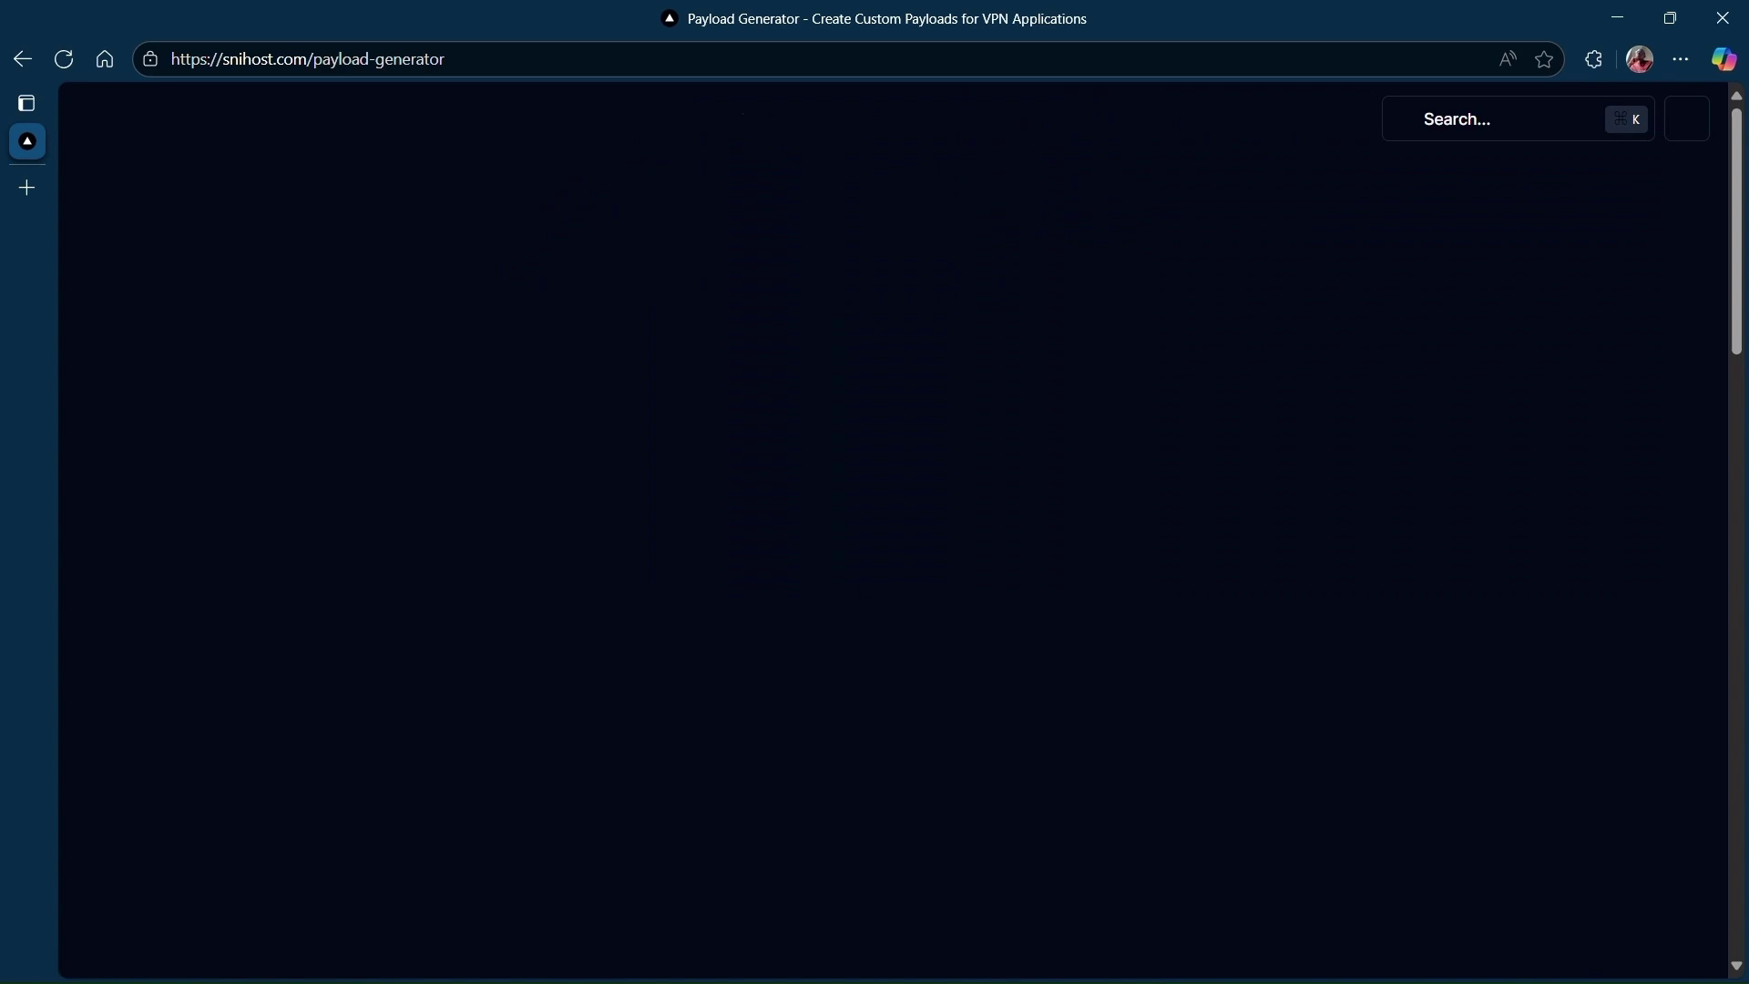
Paste dev.onlinecms.mtn.co.za after sni: in the Notepad ssh account notes, then return to the browser.
{"action": "left_click", "coordinate": [1618, 17]}
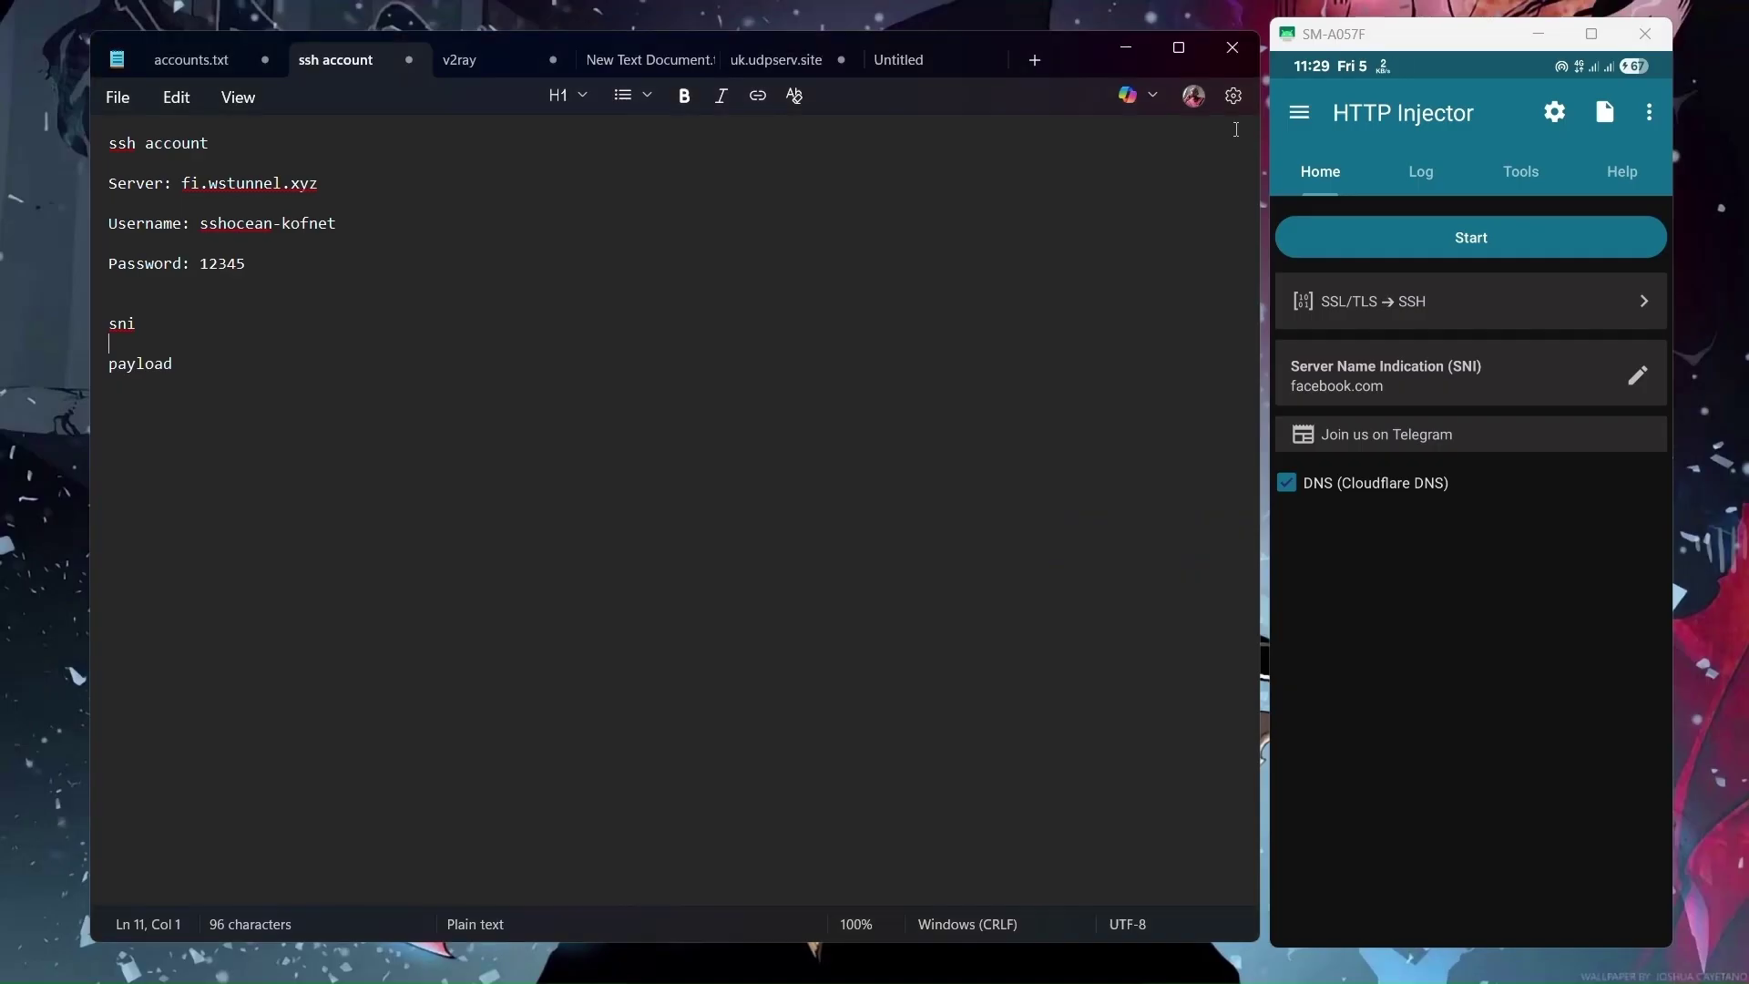
{"action": "left_click", "coordinate": [173, 333]}
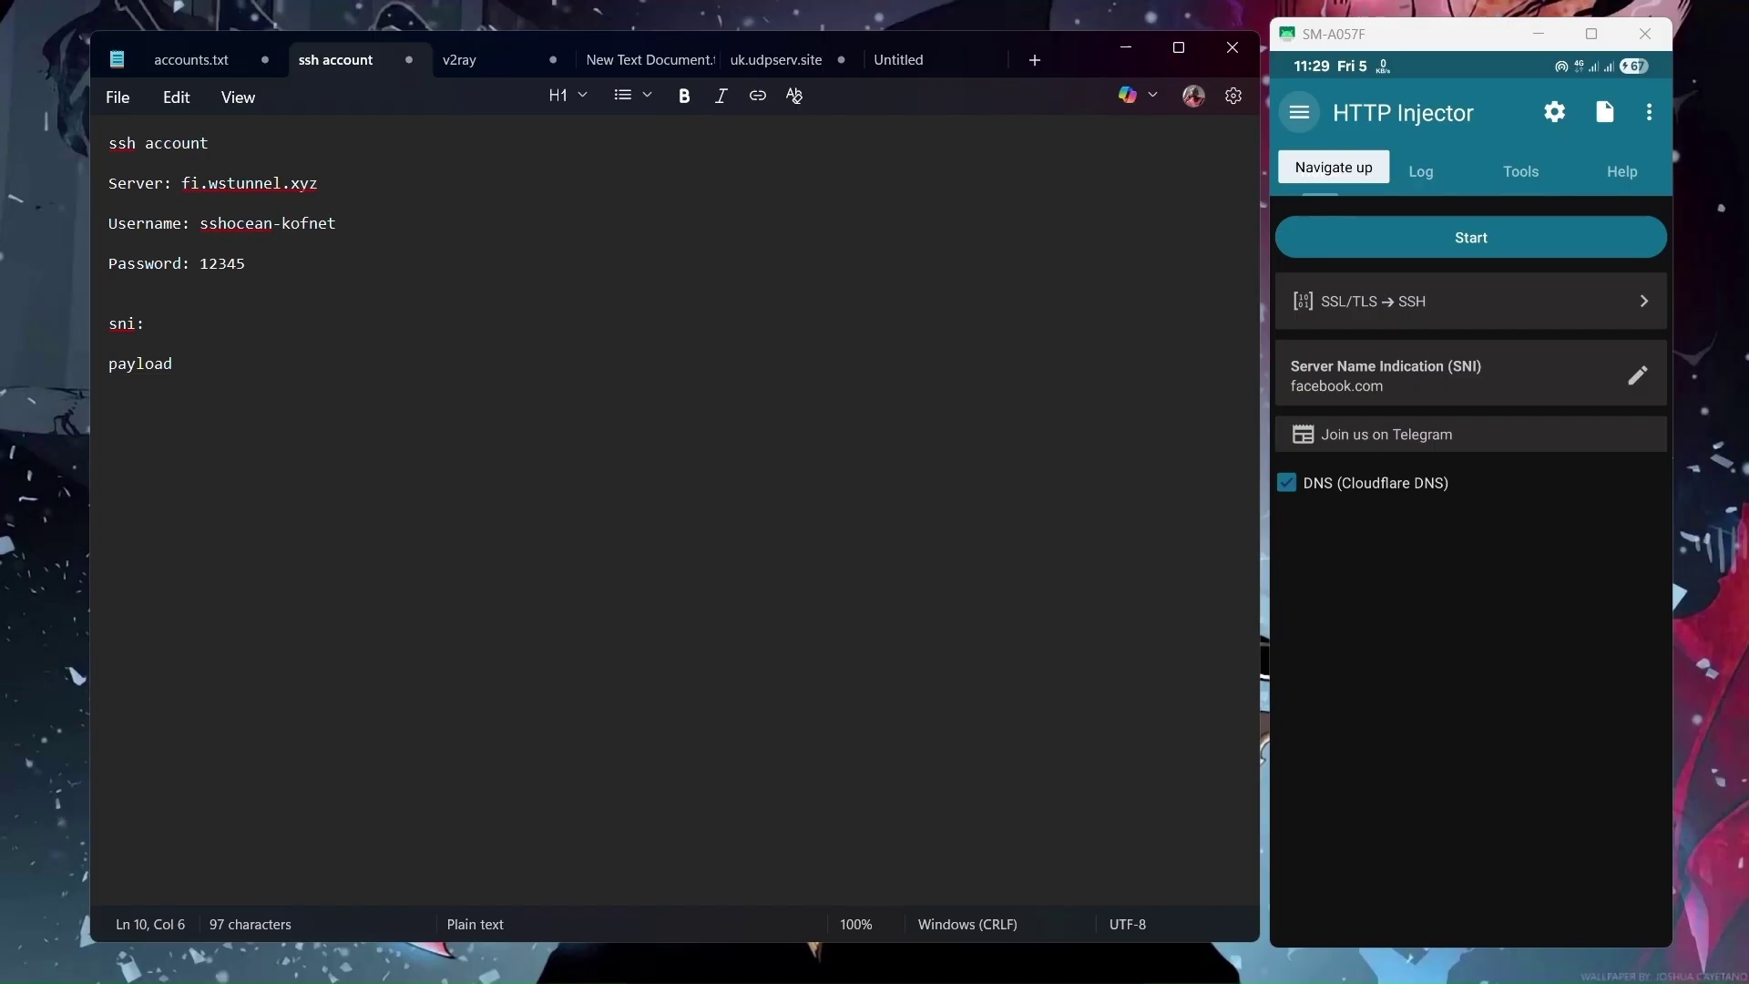
{"action": "type", "text": "dev.onlinecms.mtn.co.za"}
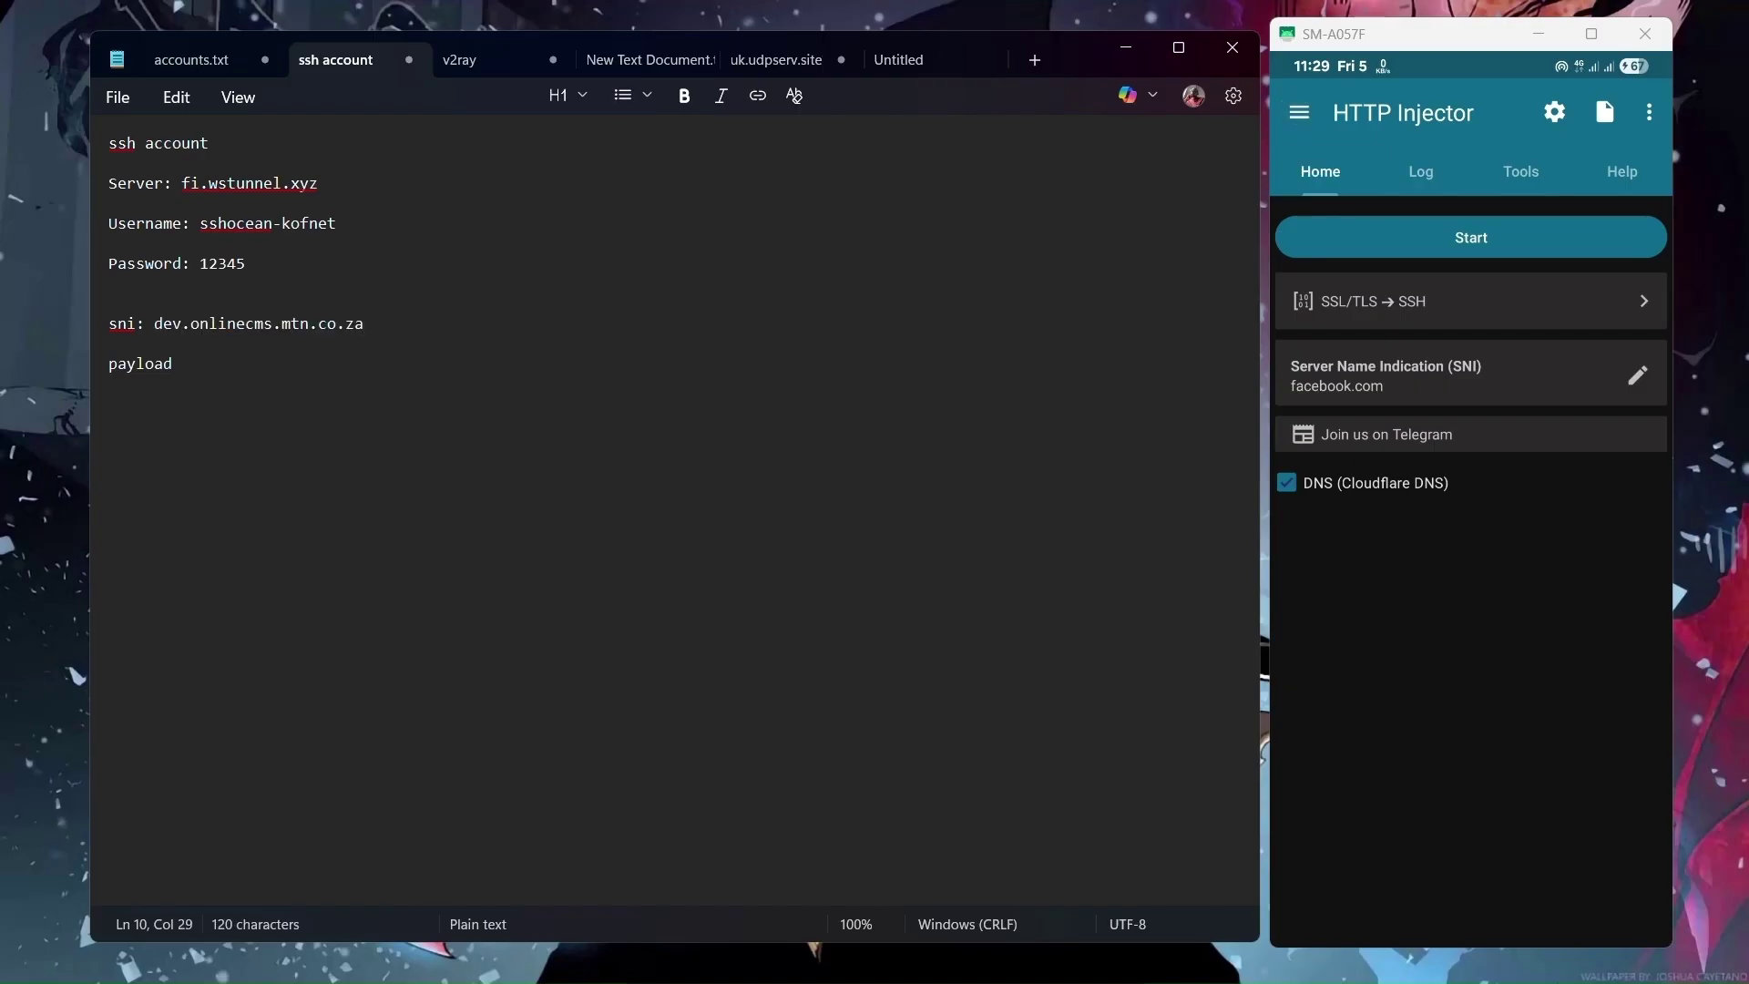
{"action": "left_click", "coordinate": [978, 960]}
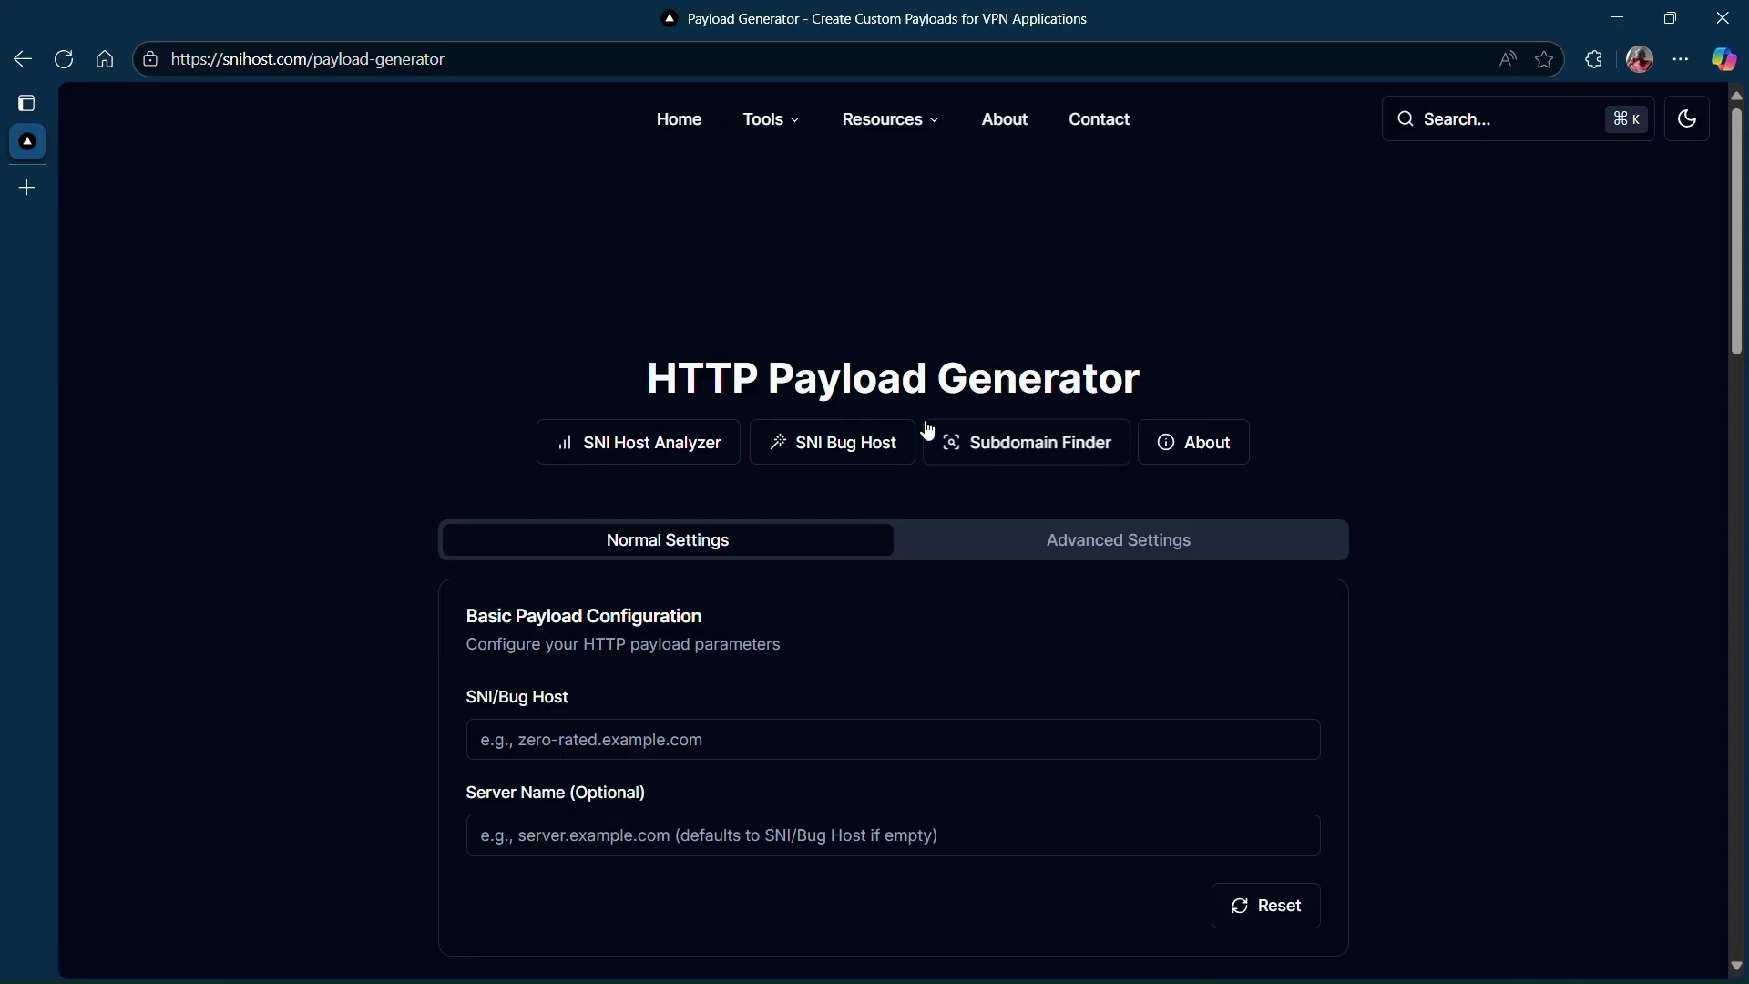
Reopen the Payload Generator from Tools and put the cursor in its SNI/Bug Host field.
{"action": "mouse_move", "coordinate": [800, 134]}
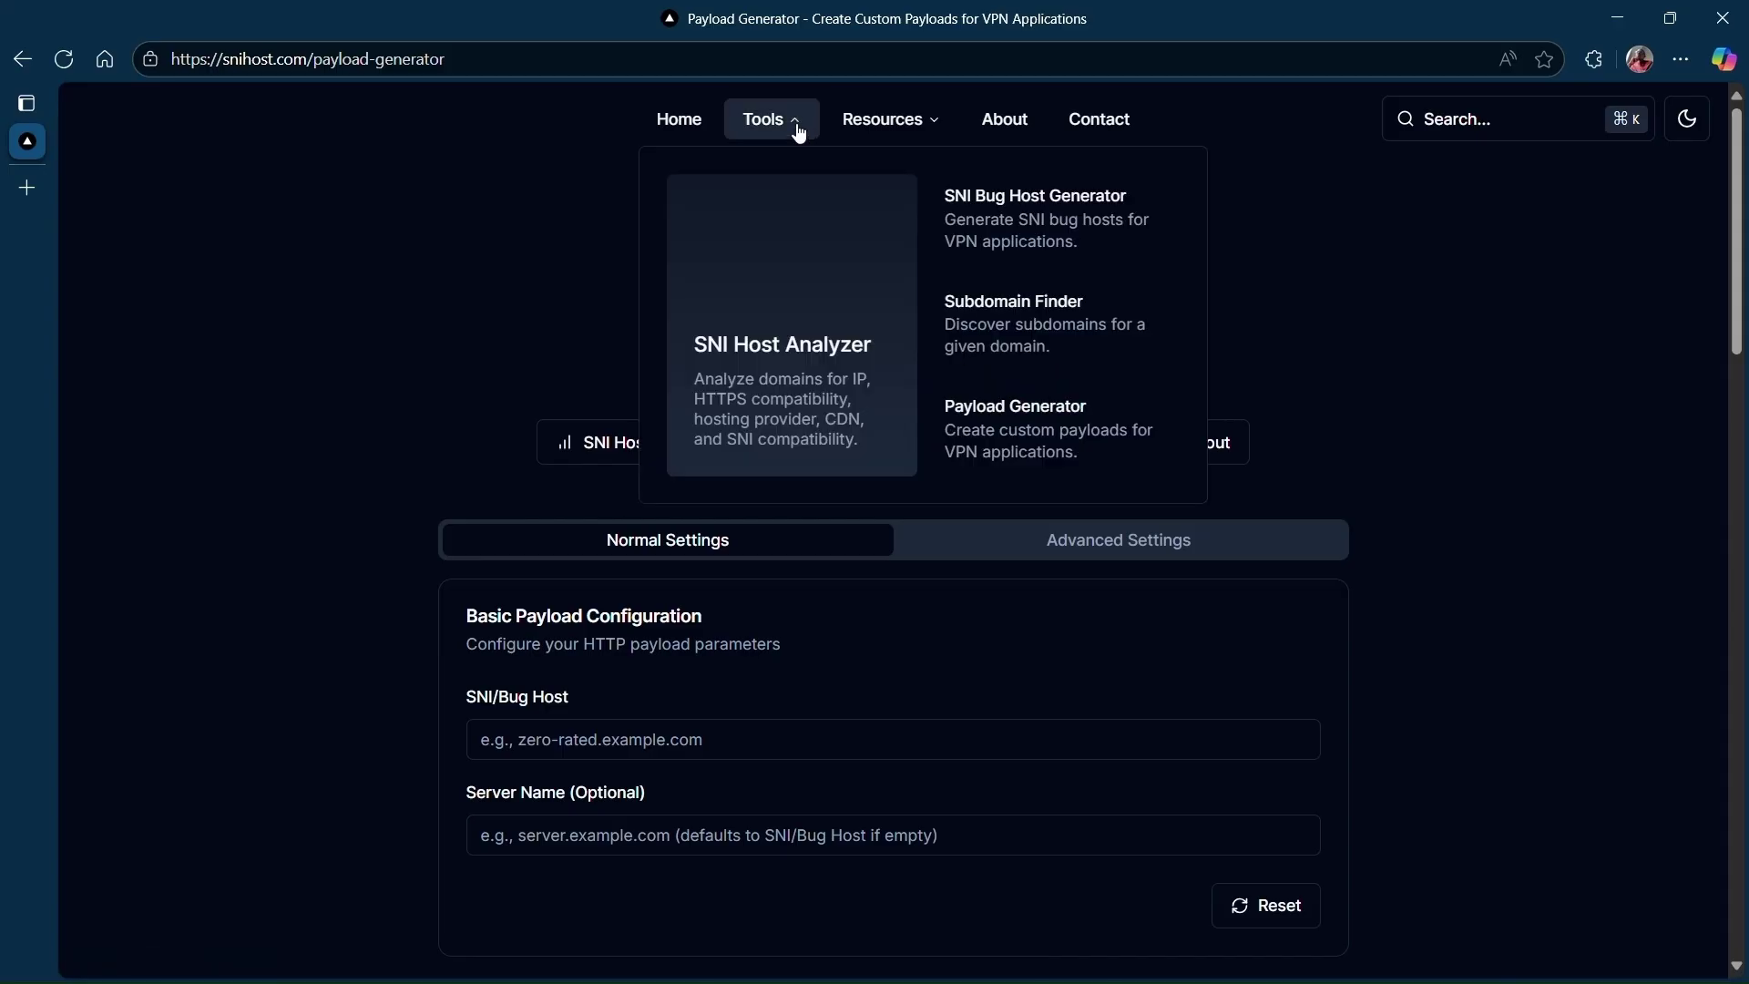
{"action": "left_click", "coordinate": [1085, 437]}
{"action": "scroll", "coordinate": [1480, 415], "scroll_direction": "down", "scroll_amount": 3}
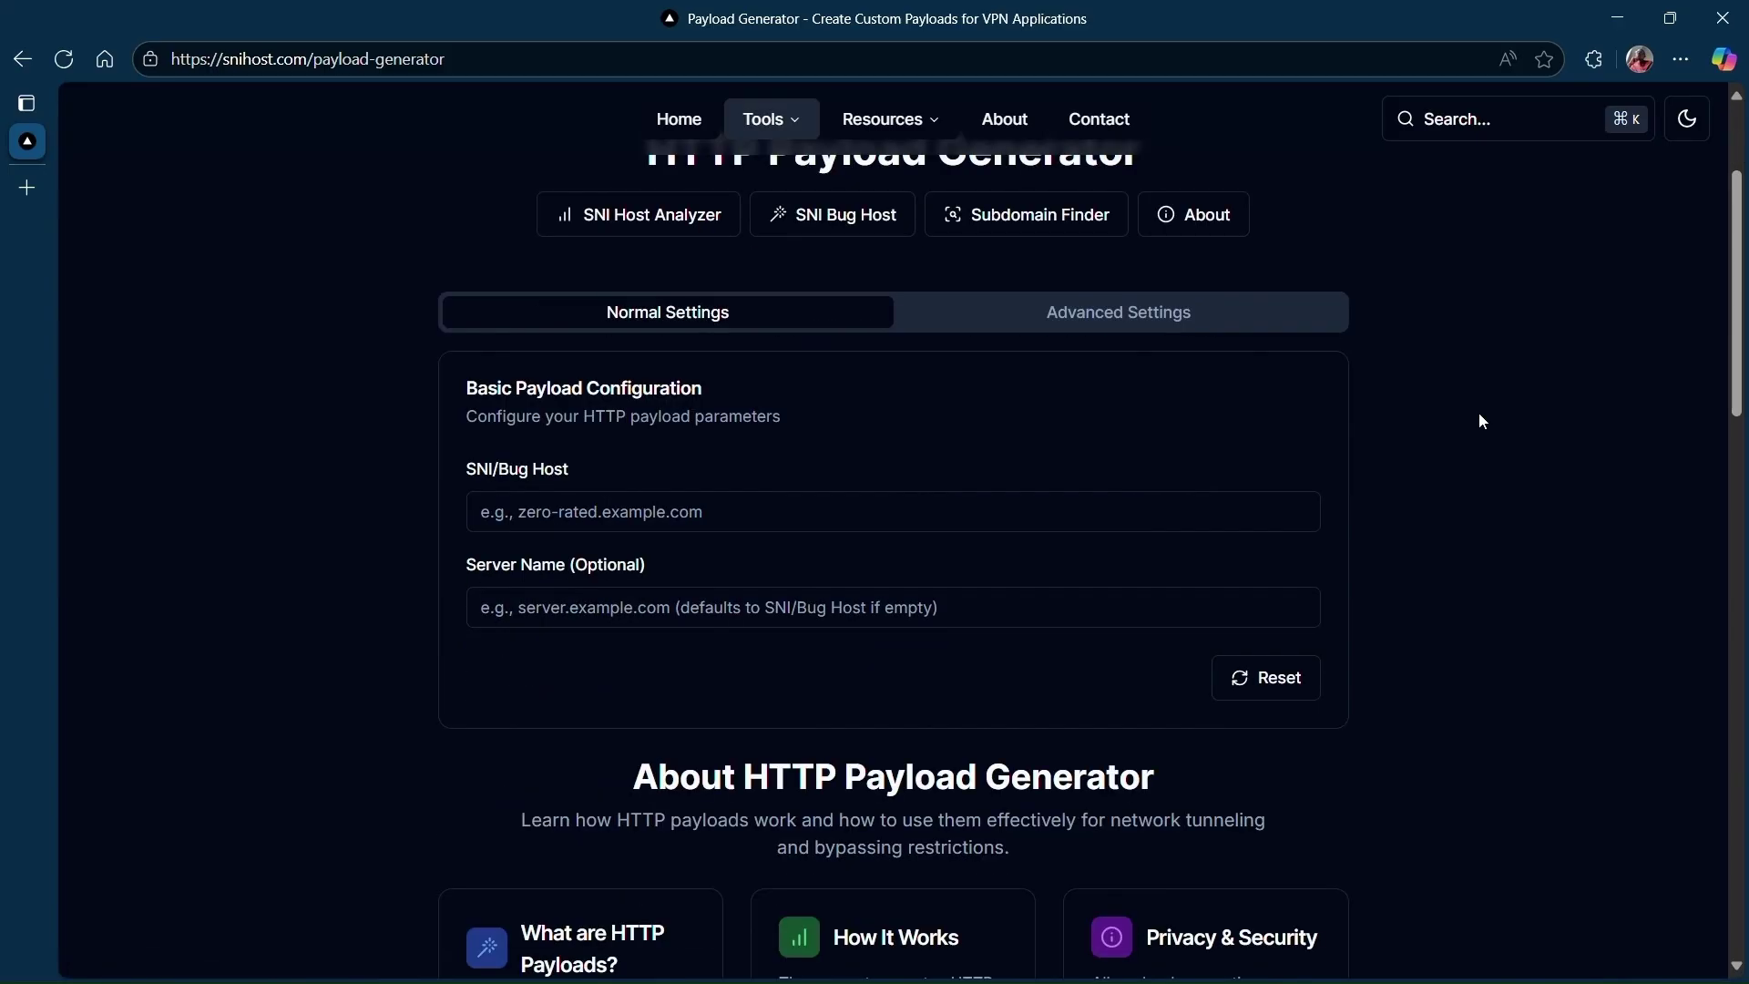
{"action": "left_click", "coordinate": [638, 506]}
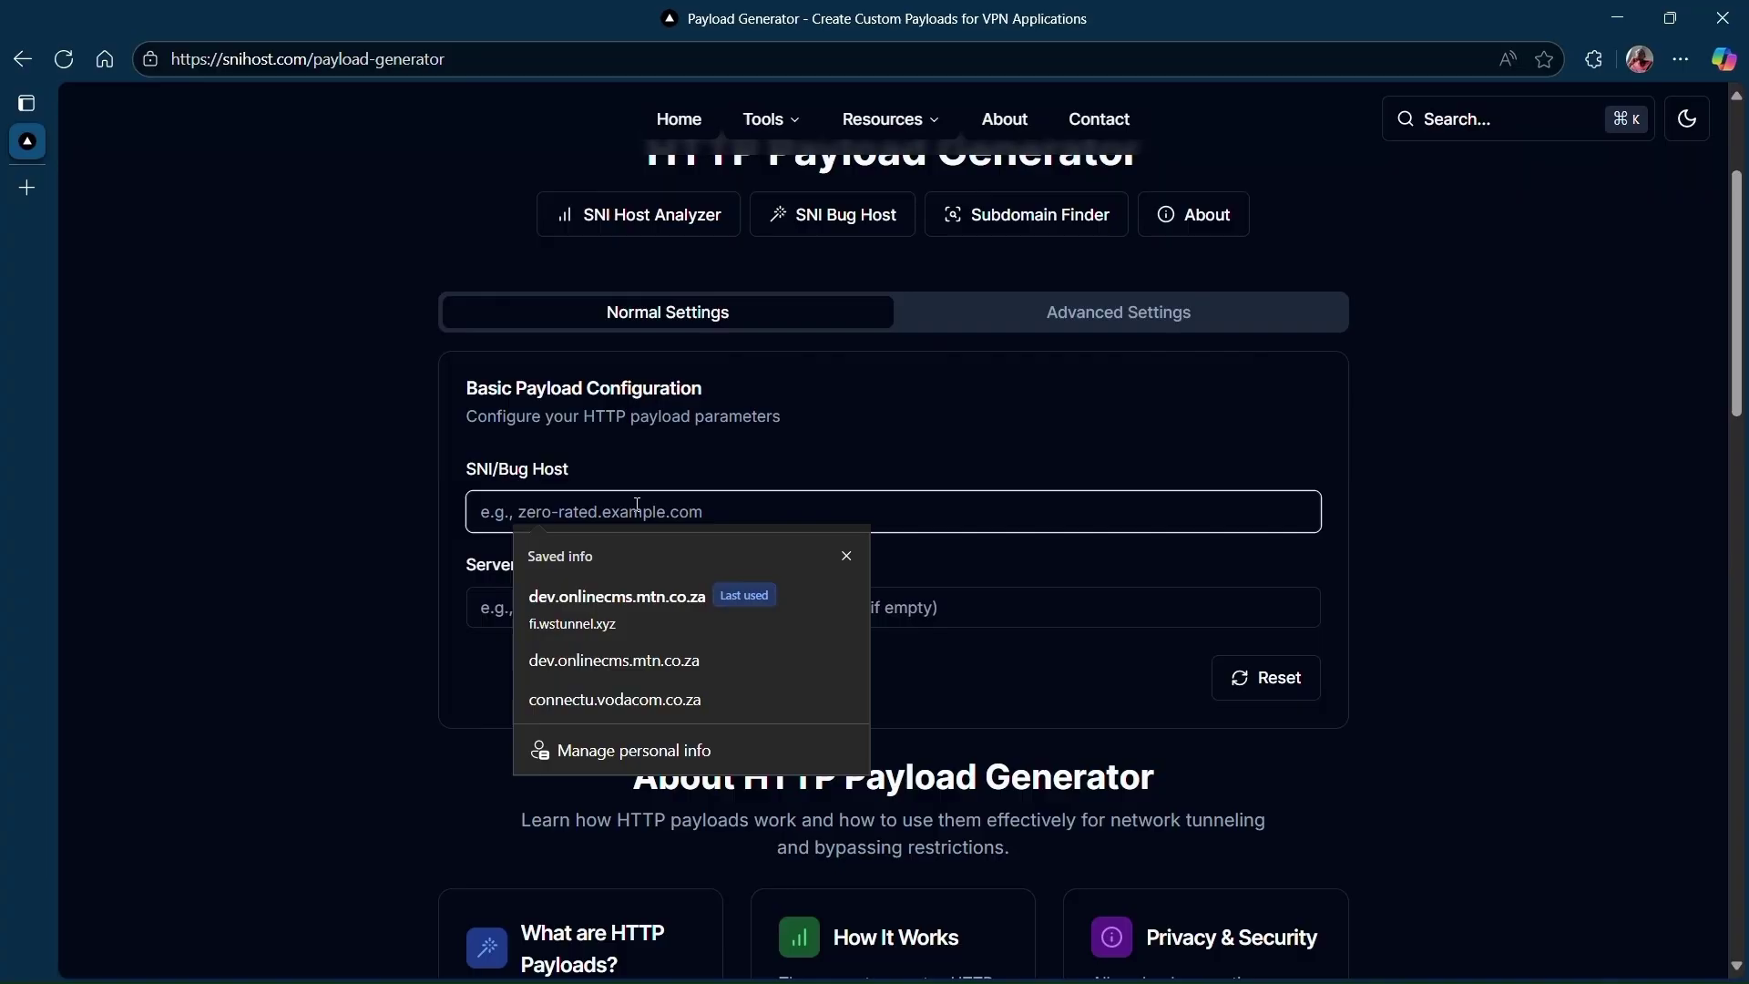
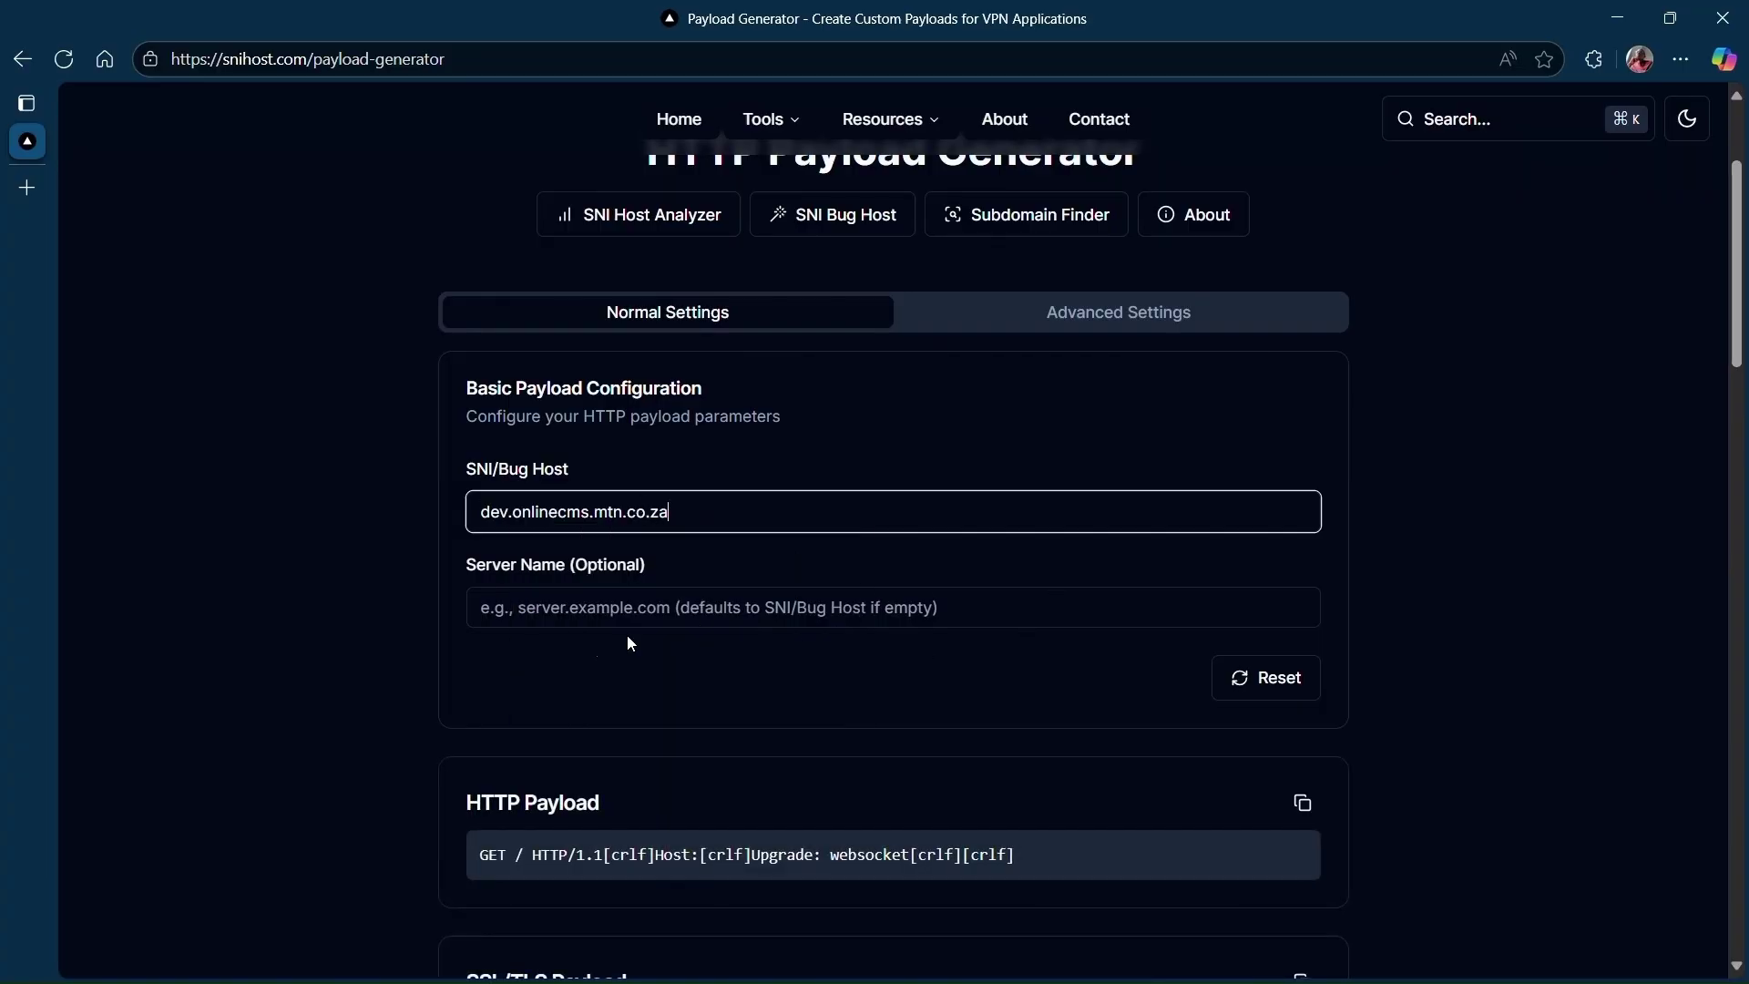
Copy fi.wstunnel.xyz from the notes and paste it as the generator's optional server name.
{"action": "left_click", "coordinate": [1618, 19]}
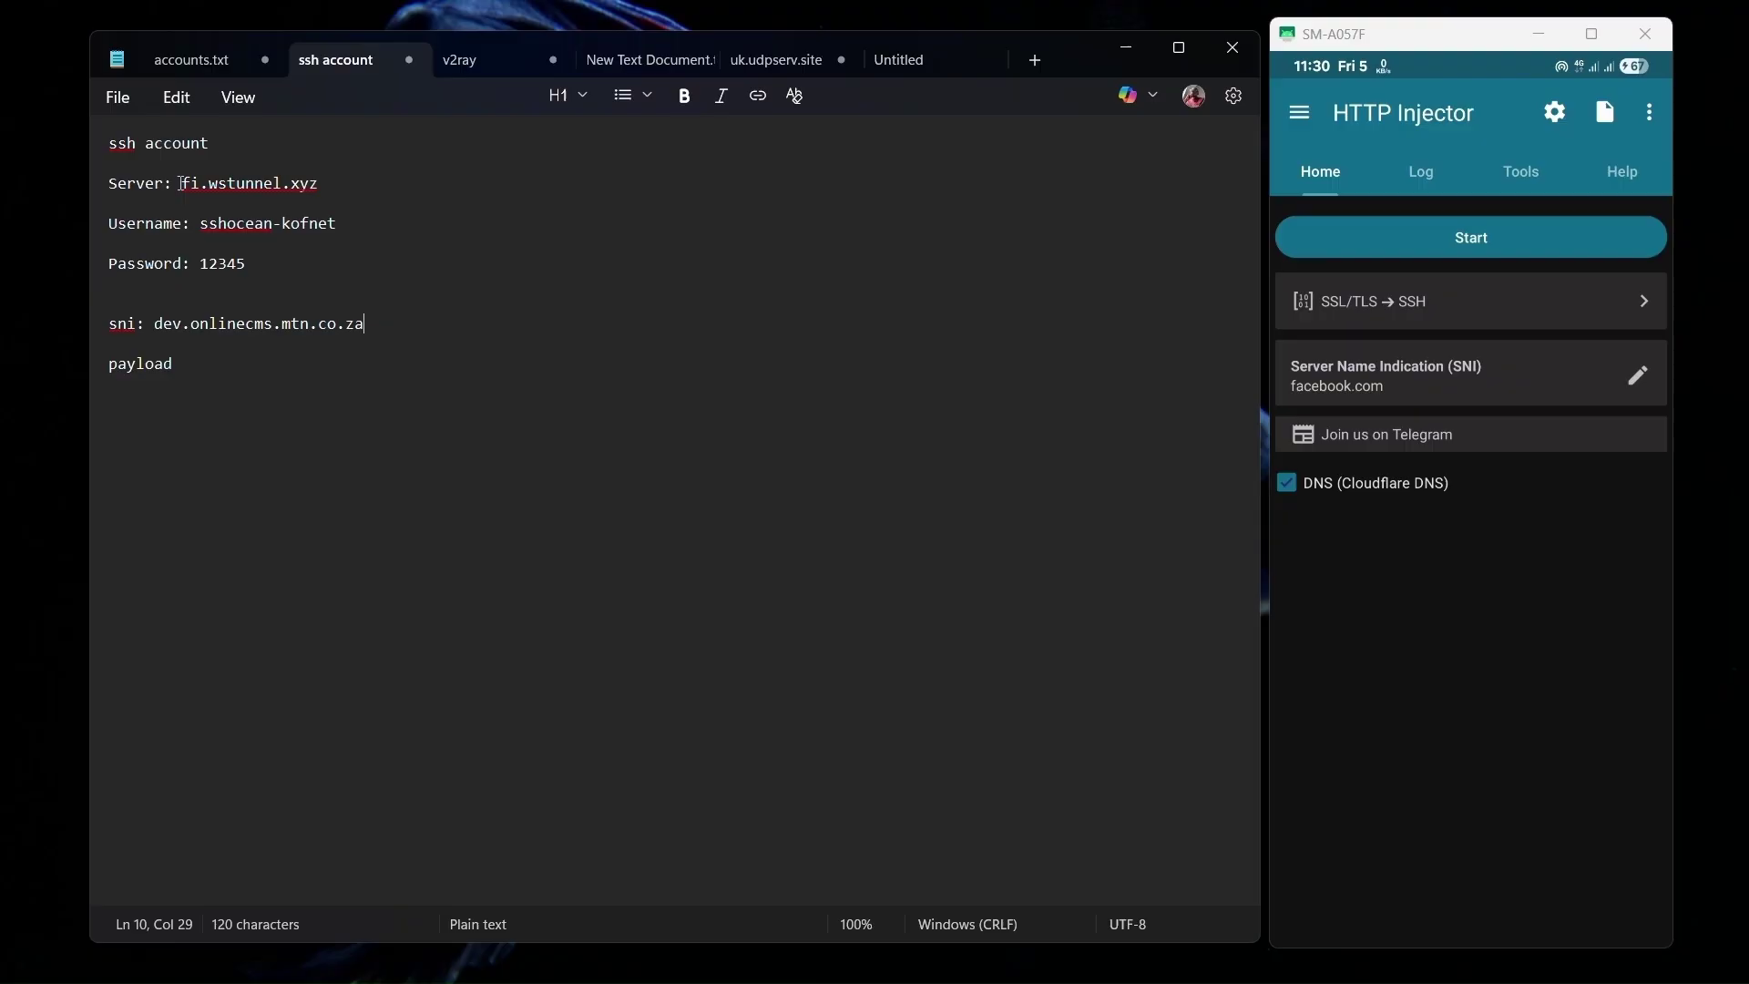
{"action": "left_click_drag", "start_coordinate": [183, 183], "coordinate": [322, 186]}
{"action": "key", "text": "ctrl+c"}
{"action": "left_click", "coordinate": [214, 186]}
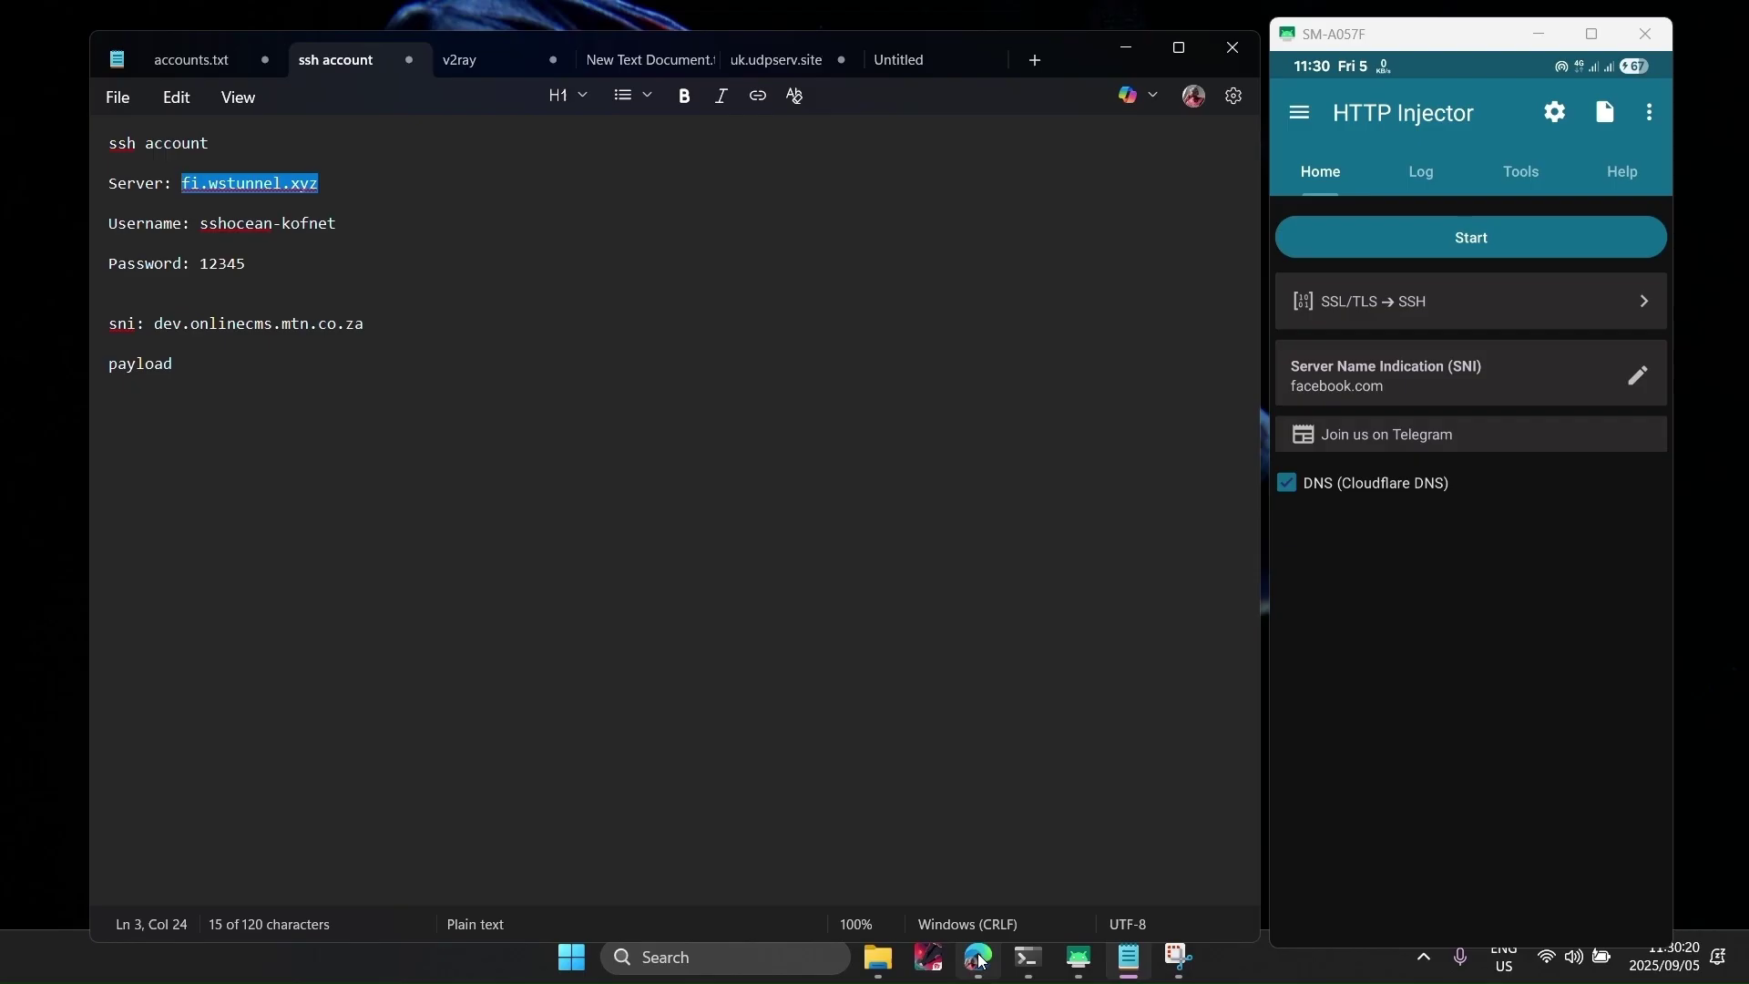
{"action": "left_click", "coordinate": [979, 961]}
{"action": "left_click", "coordinate": [581, 617]}
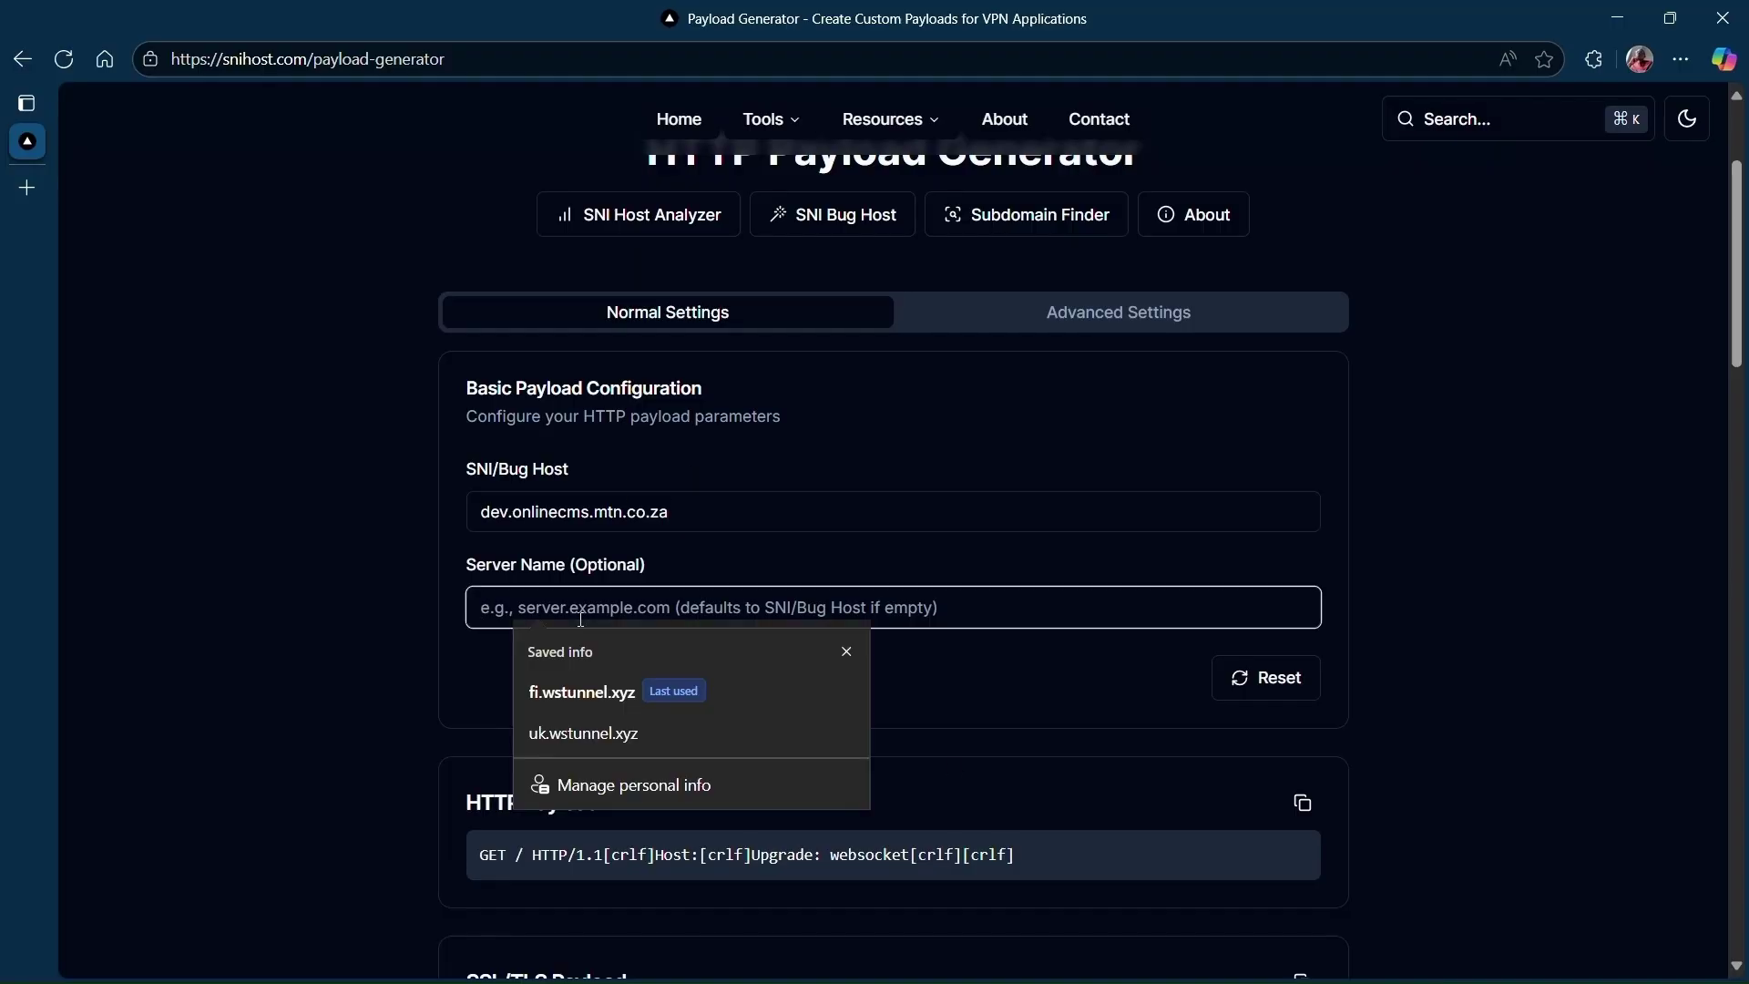
{"action": "key", "text": "ctrl+v"}
Look through the generator's advanced payload settings, then return to the basic settings.
{"action": "scroll", "coordinate": [1586, 583], "scroll_direction": "down", "scroll_amount": 1}
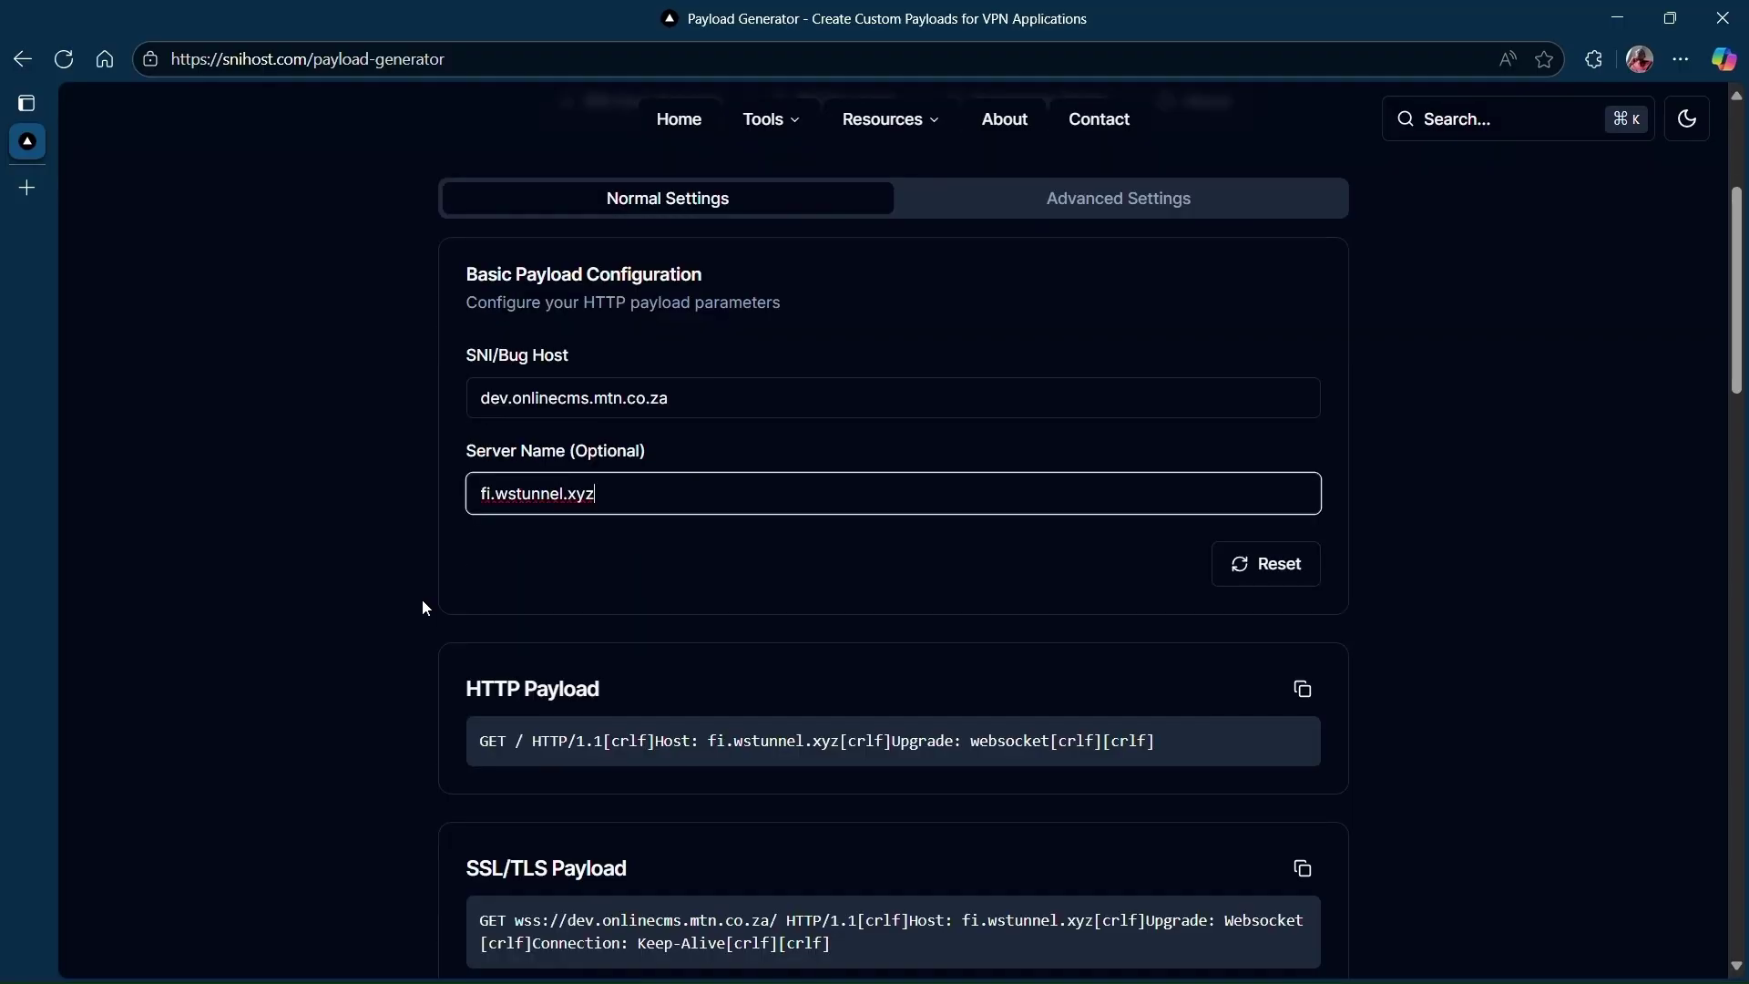
{"action": "scroll", "coordinate": [423, 600], "scroll_direction": "down", "scroll_amount": 1}
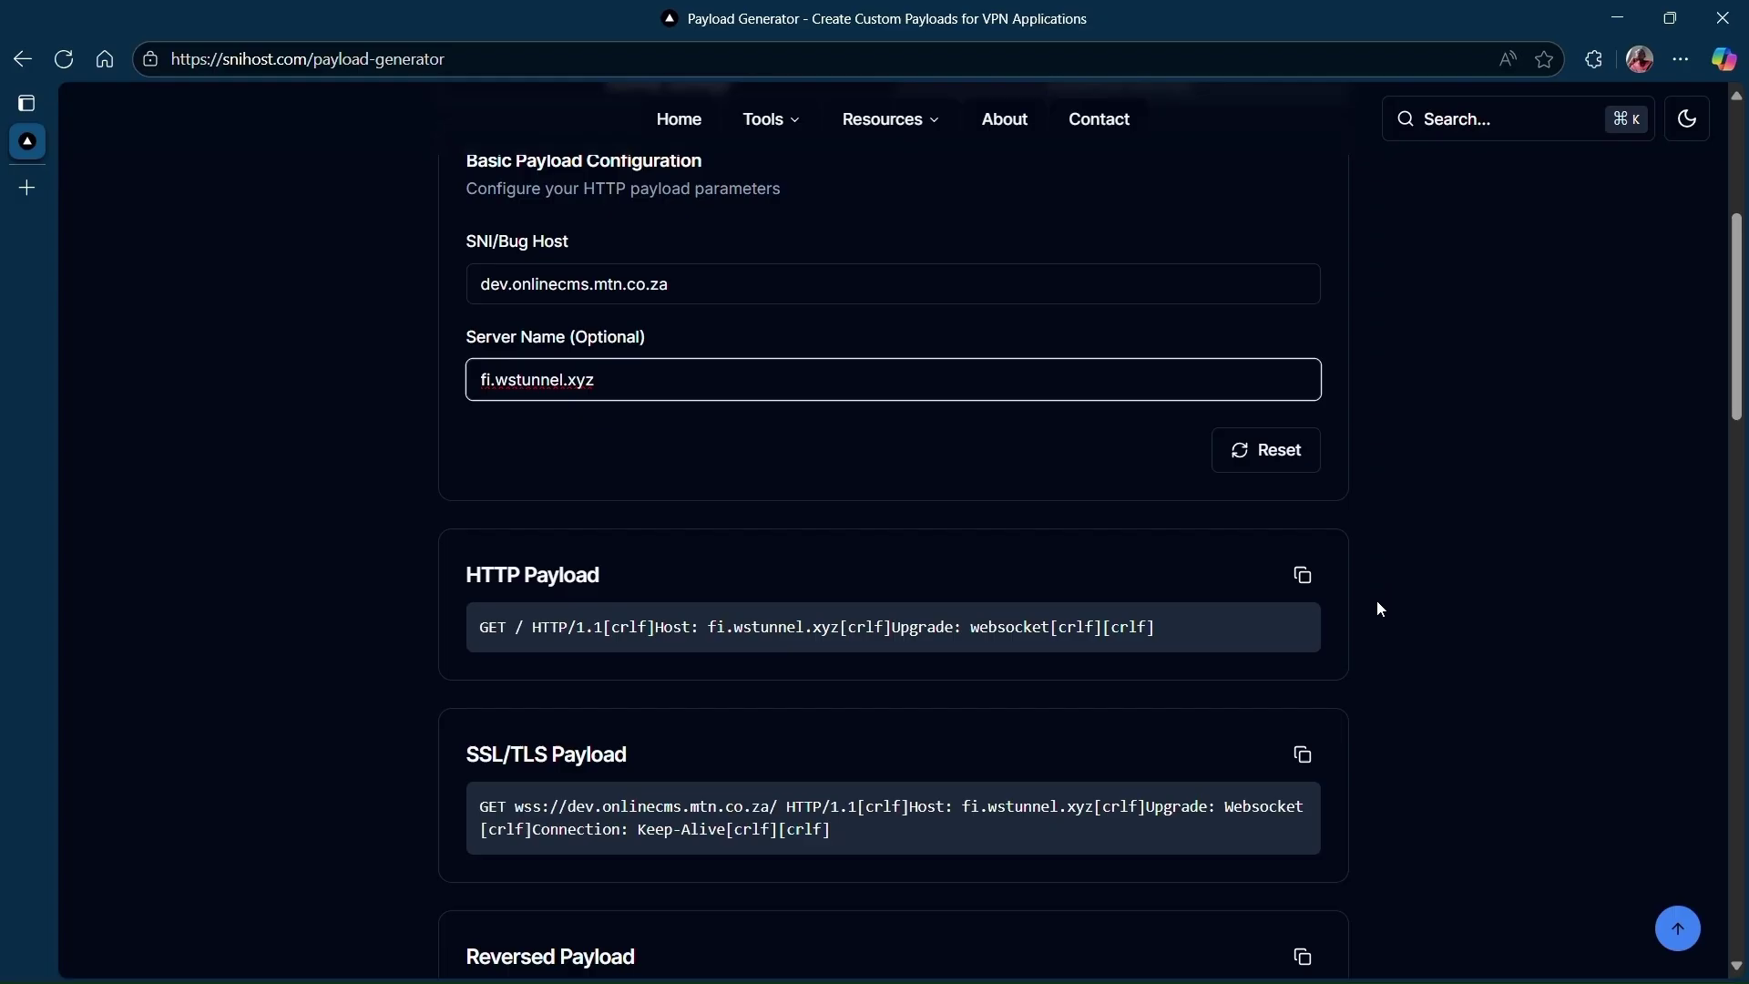
{"action": "scroll", "coordinate": [1394, 583], "scroll_direction": "down", "scroll_amount": 3}
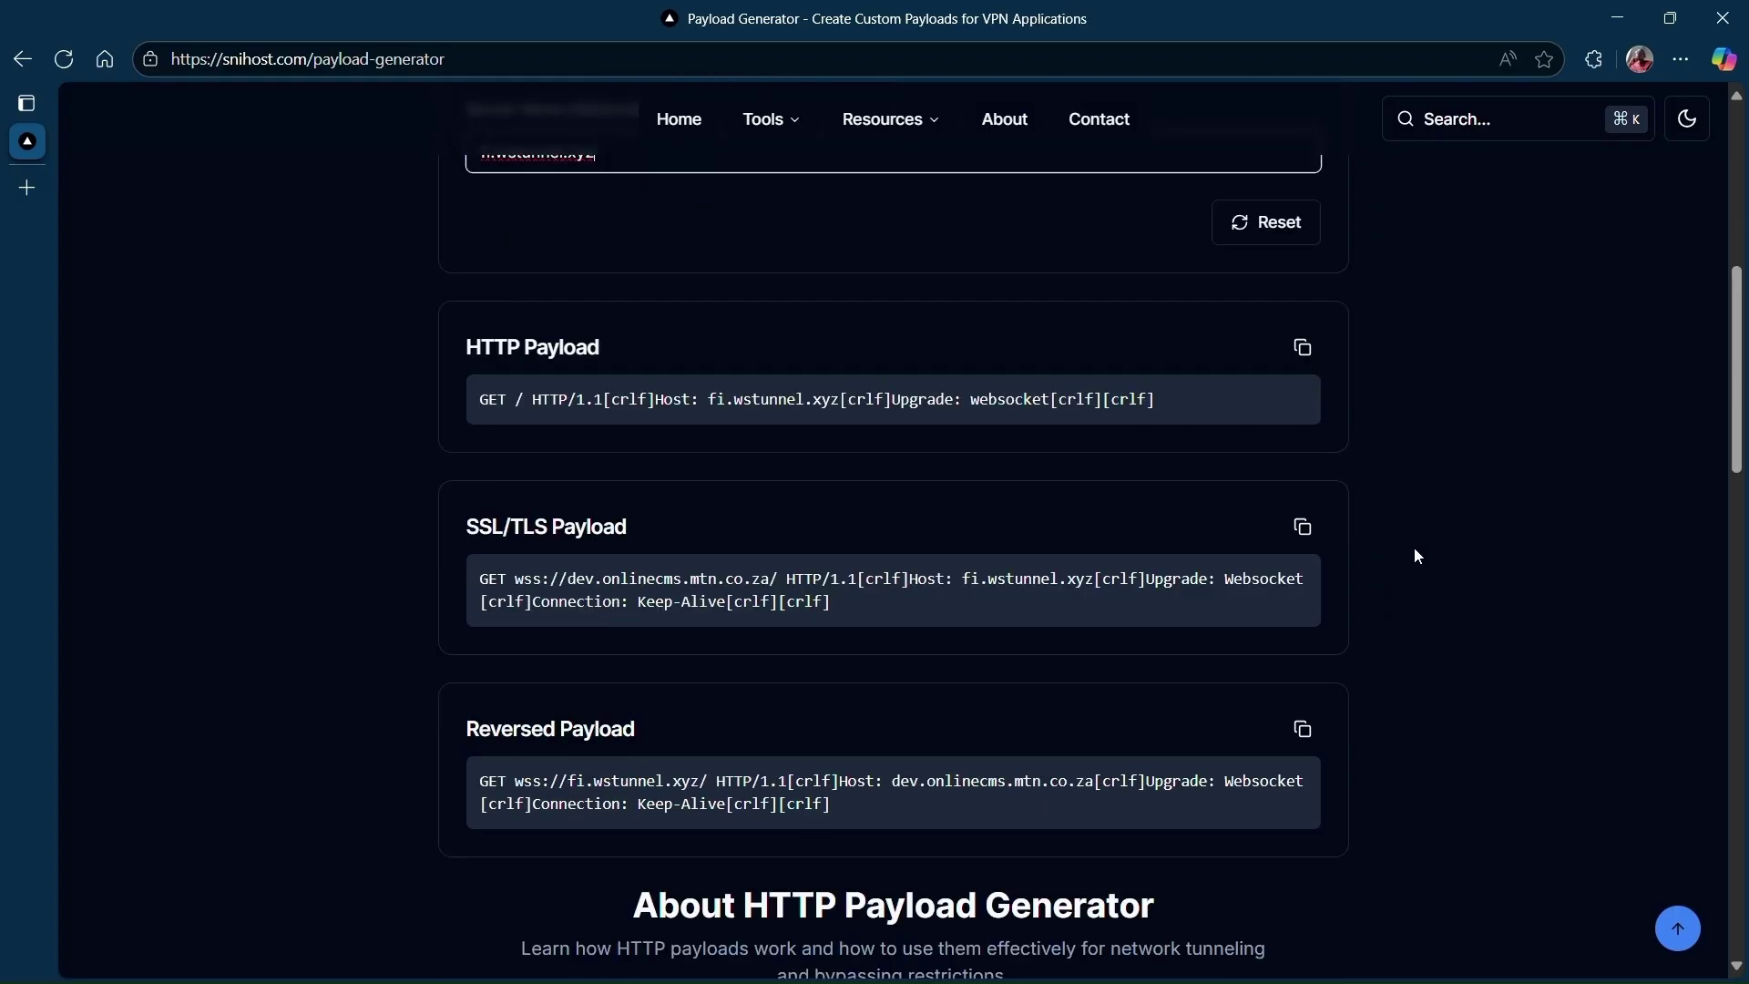
{"action": "scroll", "coordinate": [1660, 572], "scroll_direction": "up", "scroll_amount": 3}
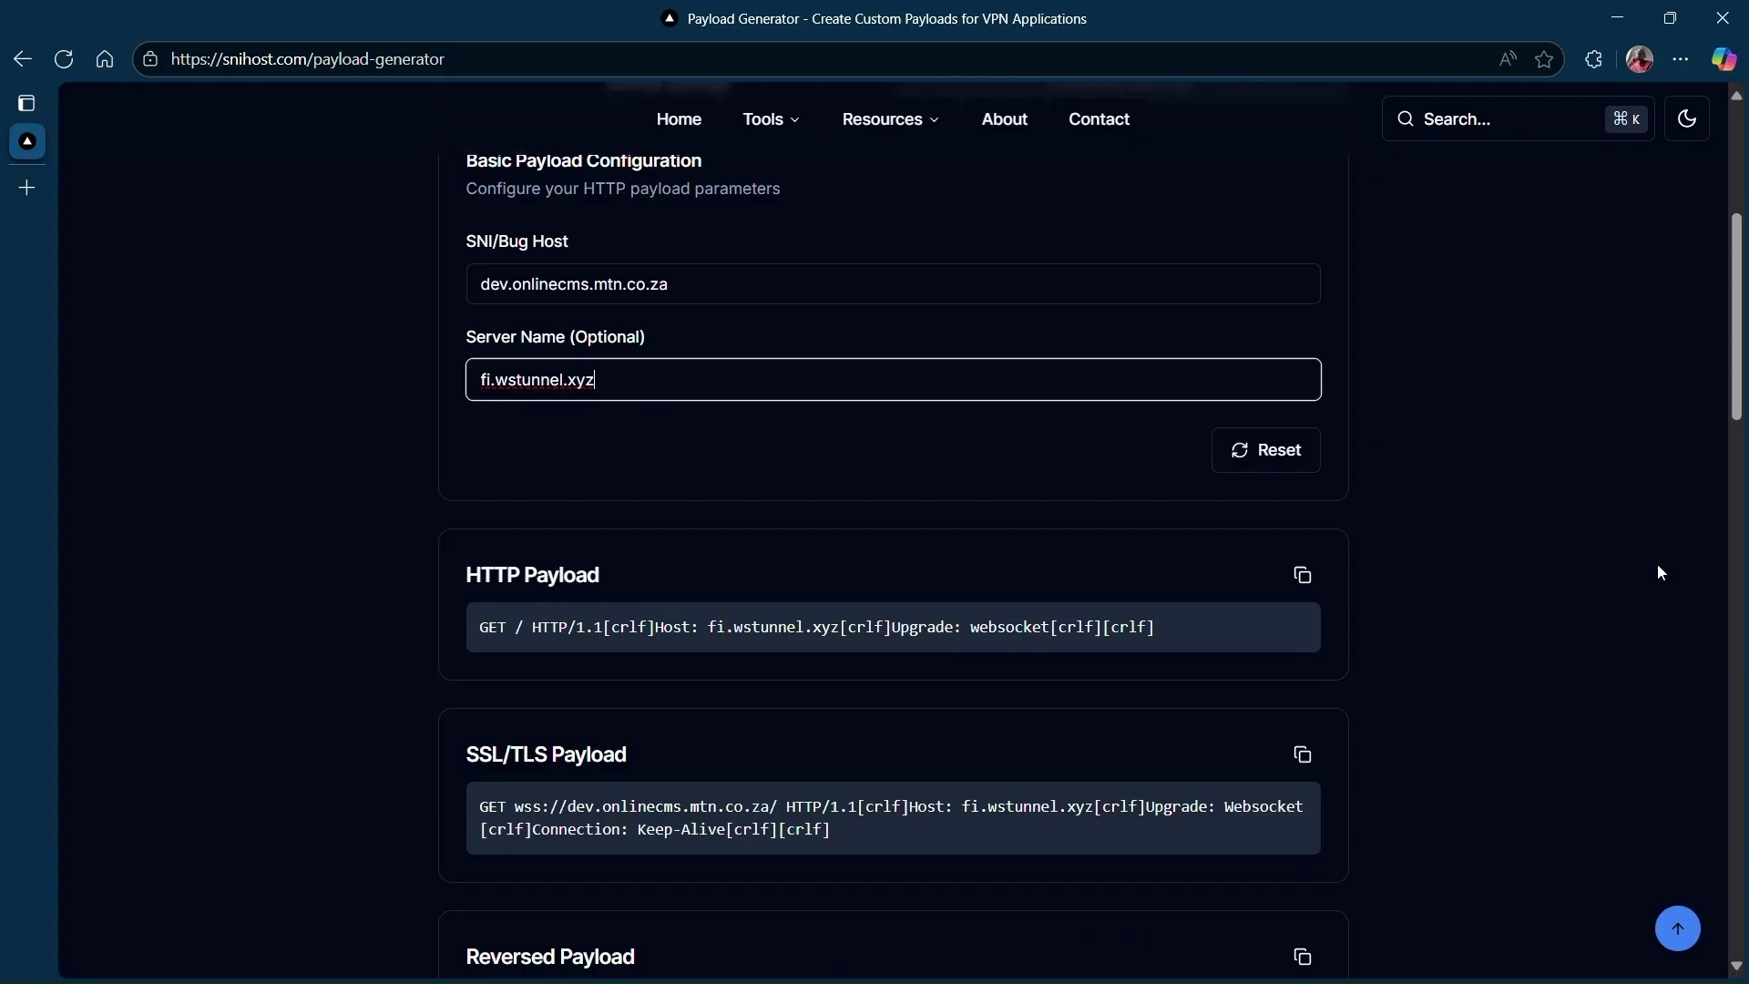
{"action": "scroll", "coordinate": [1631, 574], "scroll_direction": "up", "scroll_amount": 2}
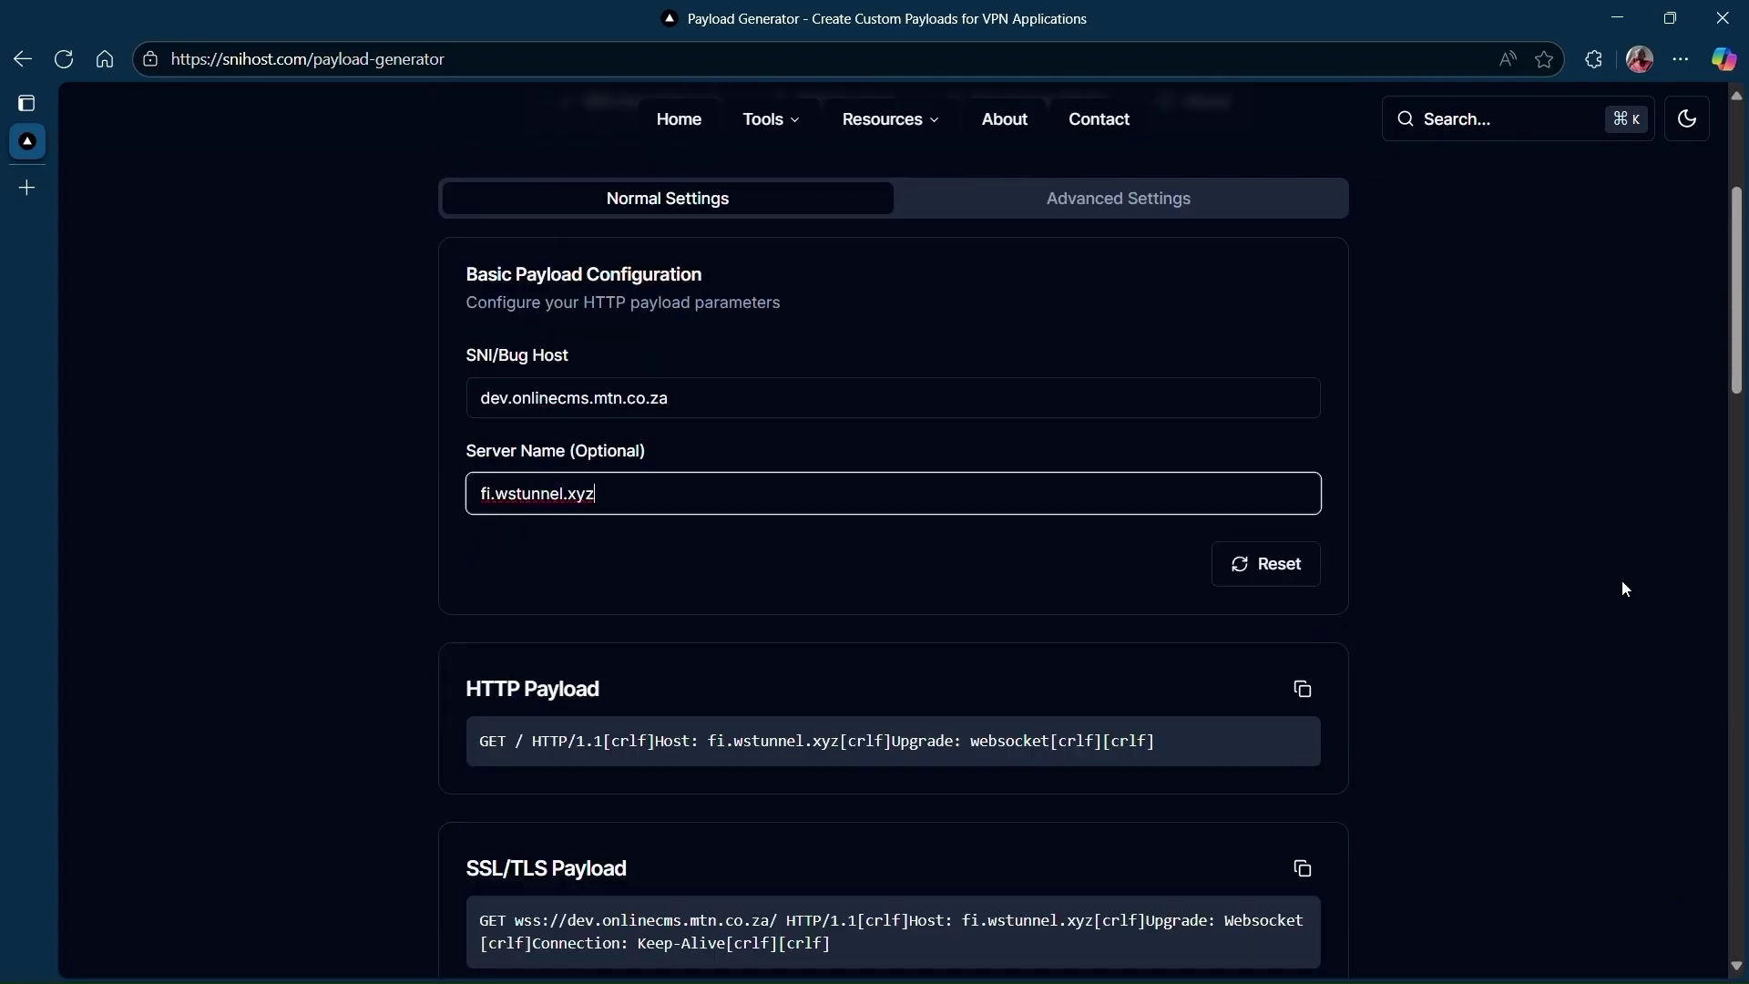
{"action": "left_click", "coordinate": [1075, 211]}
{"action": "scroll", "coordinate": [1187, 500], "scroll_direction": "down", "scroll_amount": 5}
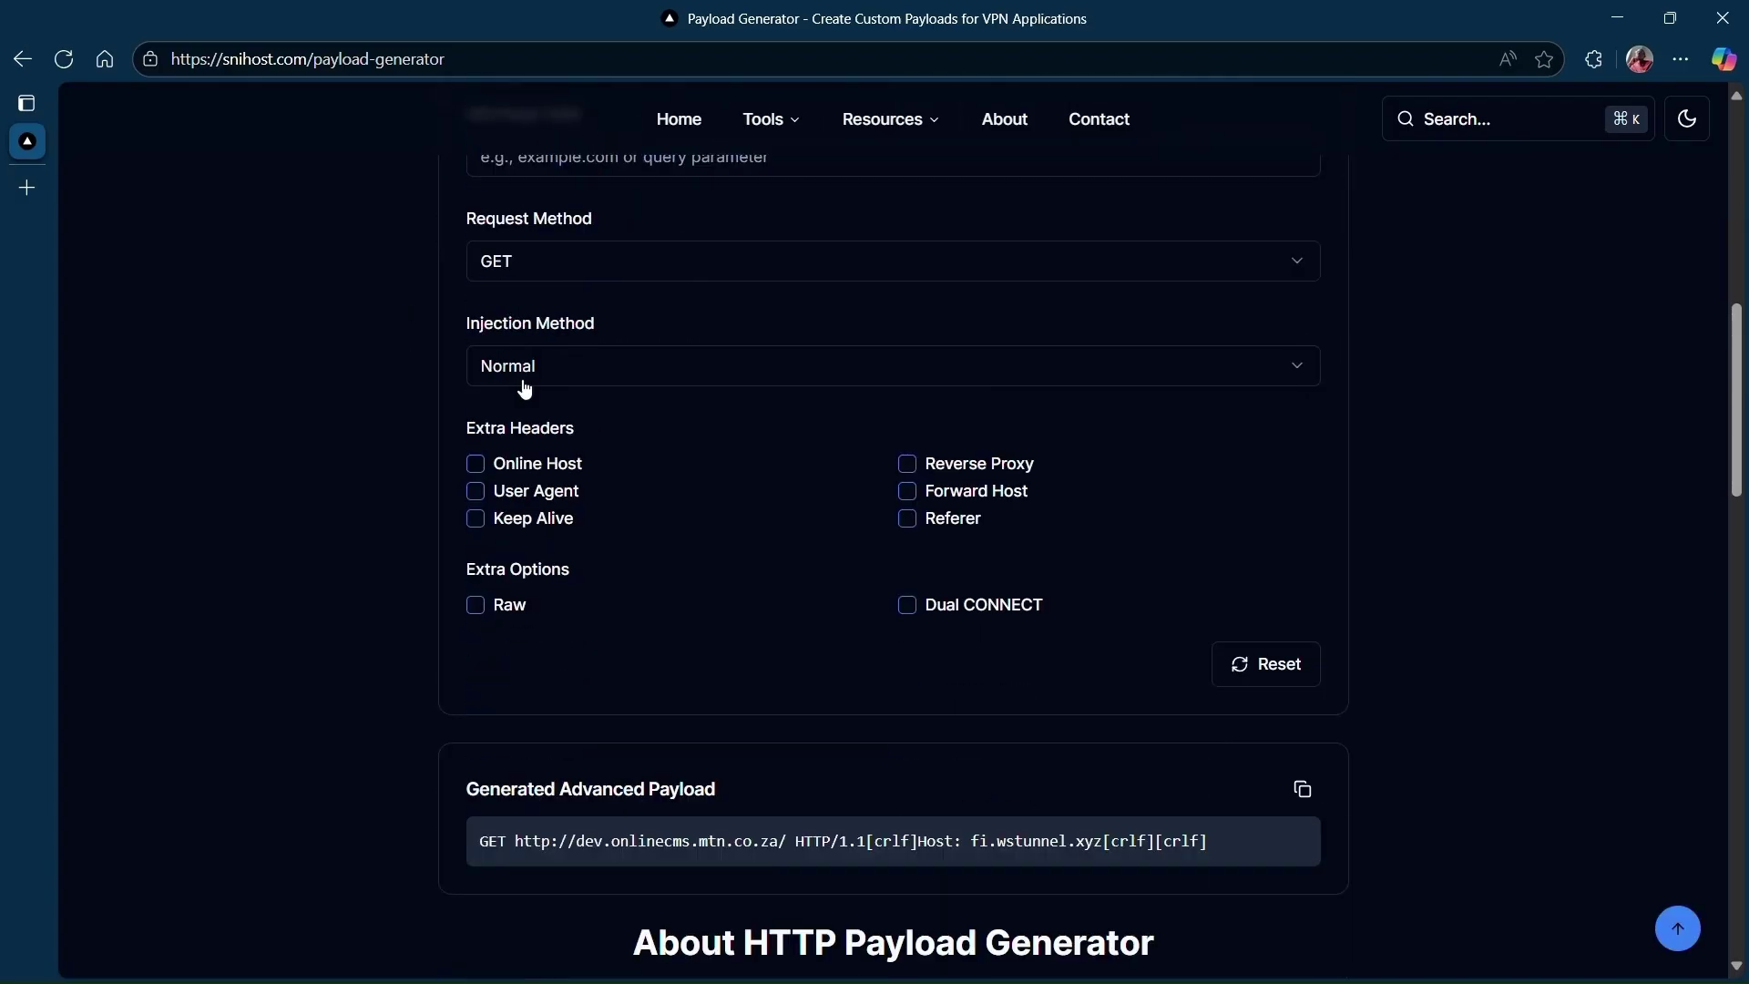
{"action": "scroll", "coordinate": [806, 505], "scroll_direction": "up", "scroll_amount": 7}
{"action": "scroll", "coordinate": [805, 505], "scroll_direction": "down", "scroll_amount": 5}
{"action": "scroll", "coordinate": [805, 504], "scroll_direction": "up", "scroll_amount": 5}
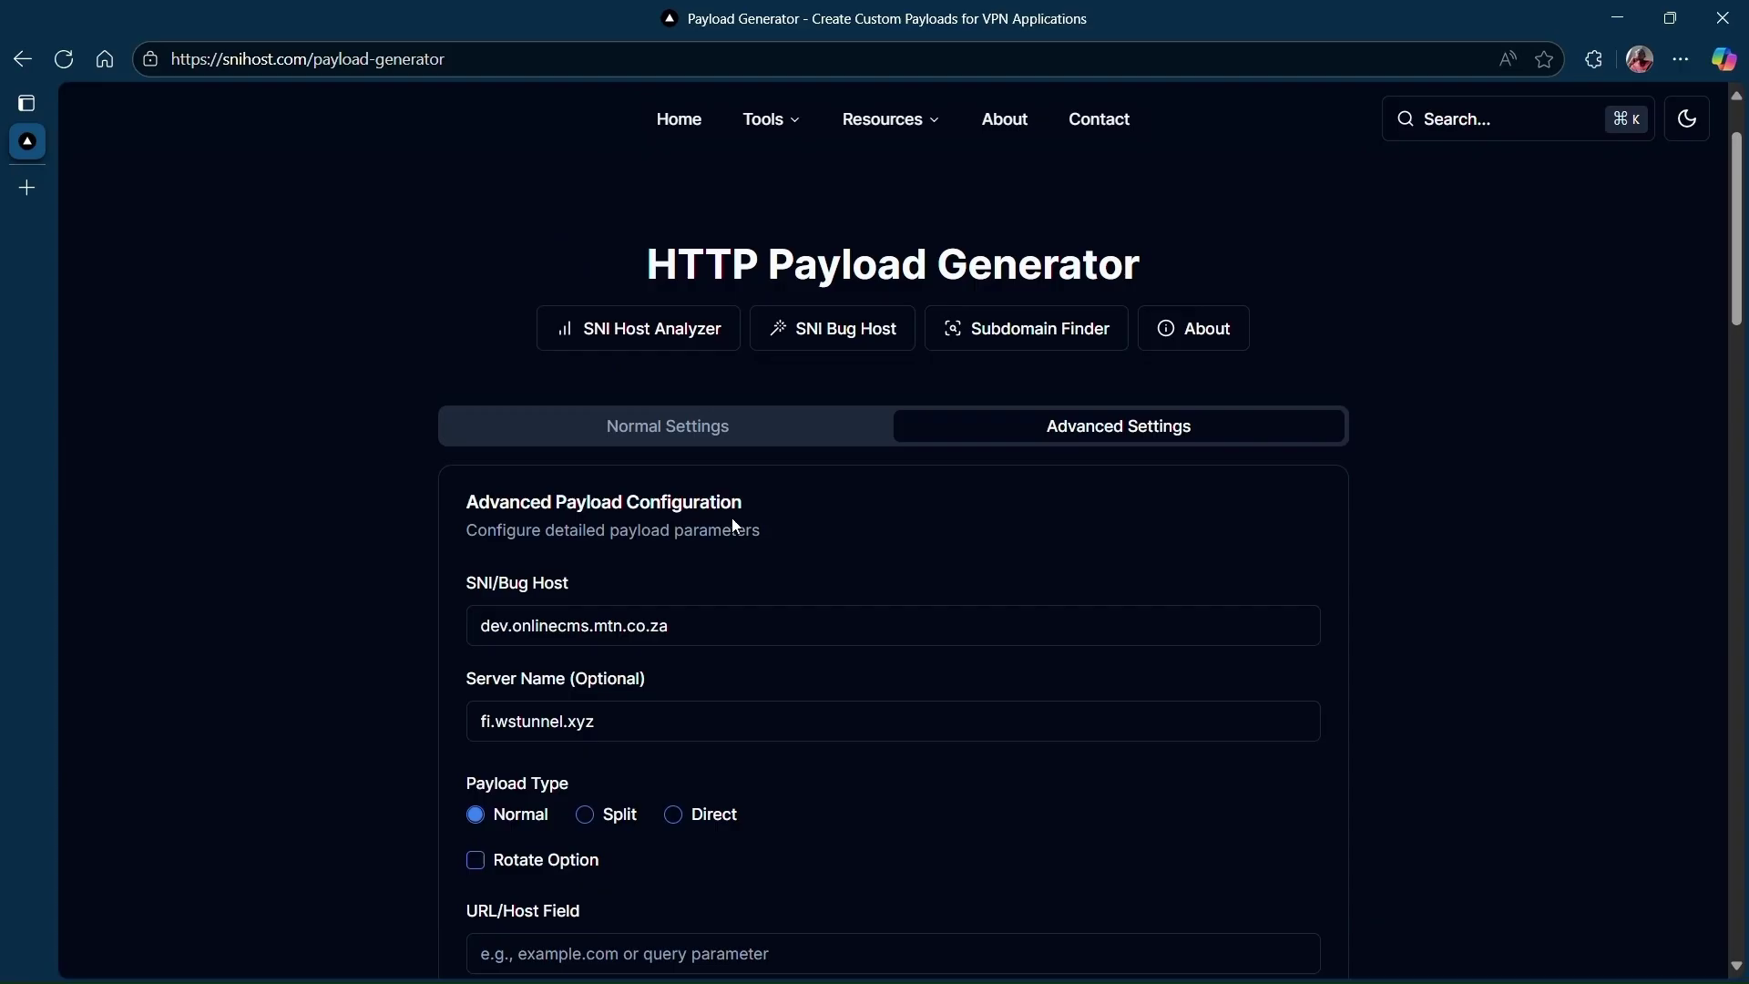
{"action": "scroll", "coordinate": [848, 546], "scroll_direction": "down", "scroll_amount": 3}
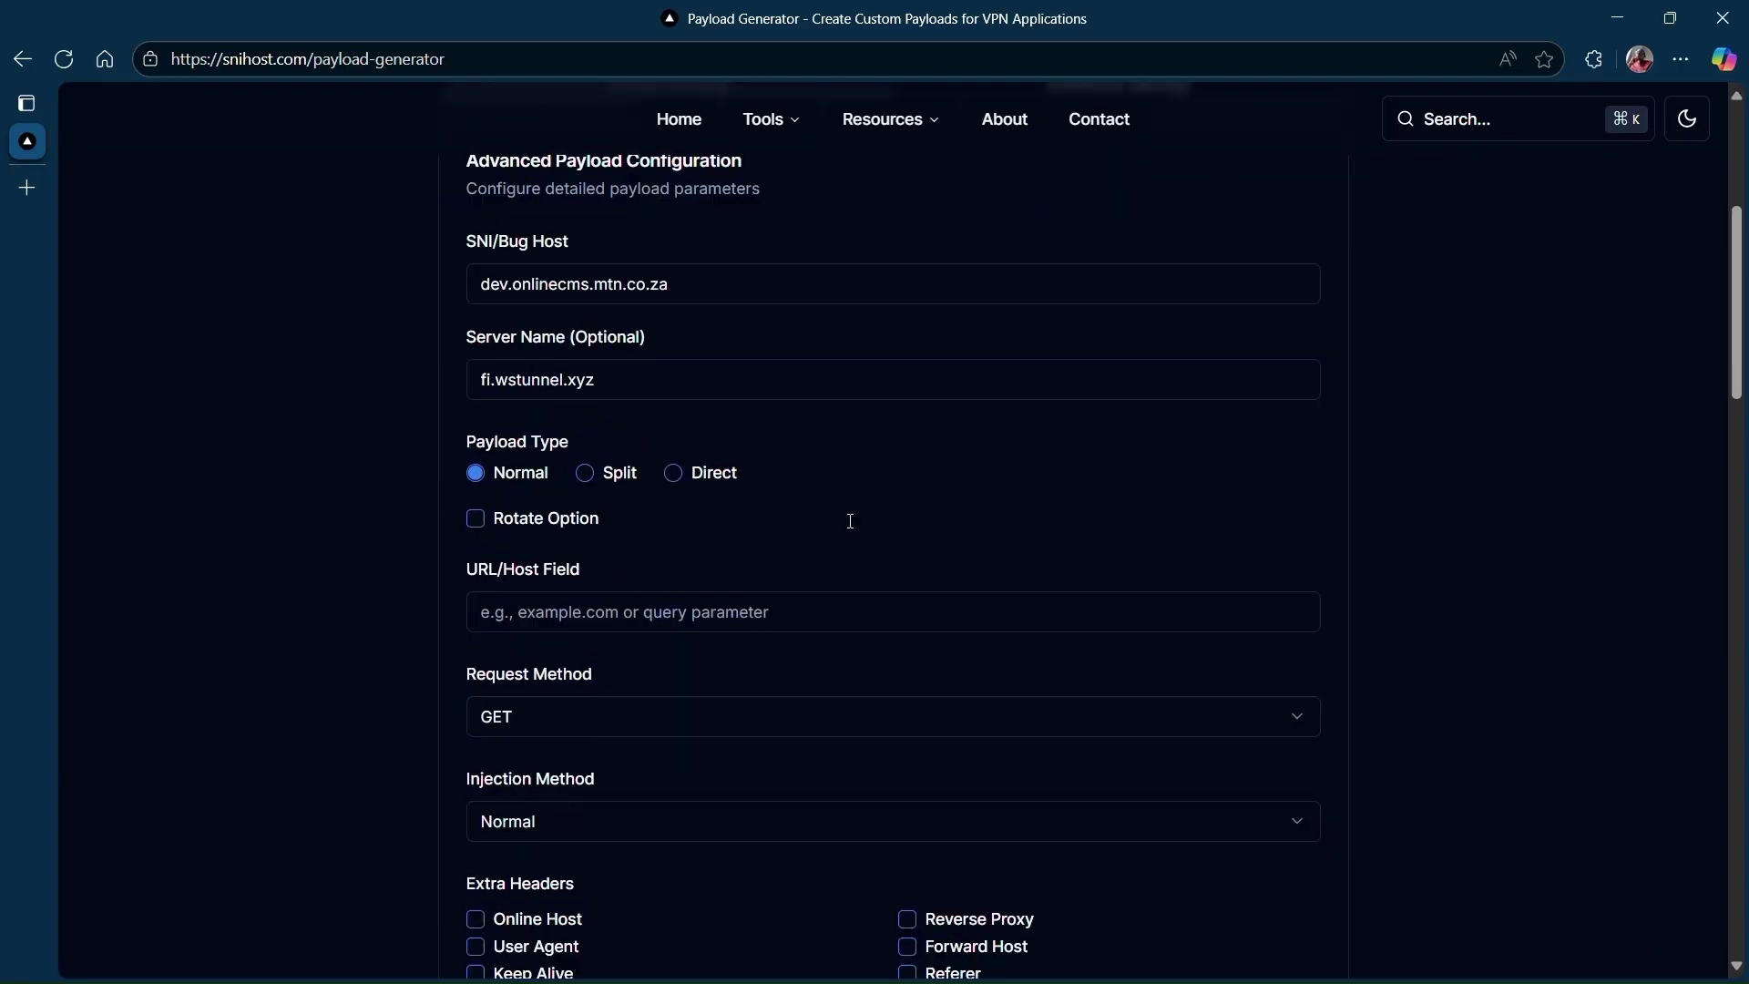
{"action": "scroll", "coordinate": [850, 520], "scroll_direction": "down", "scroll_amount": 3}
{"action": "left_click", "coordinate": [720, 447]}
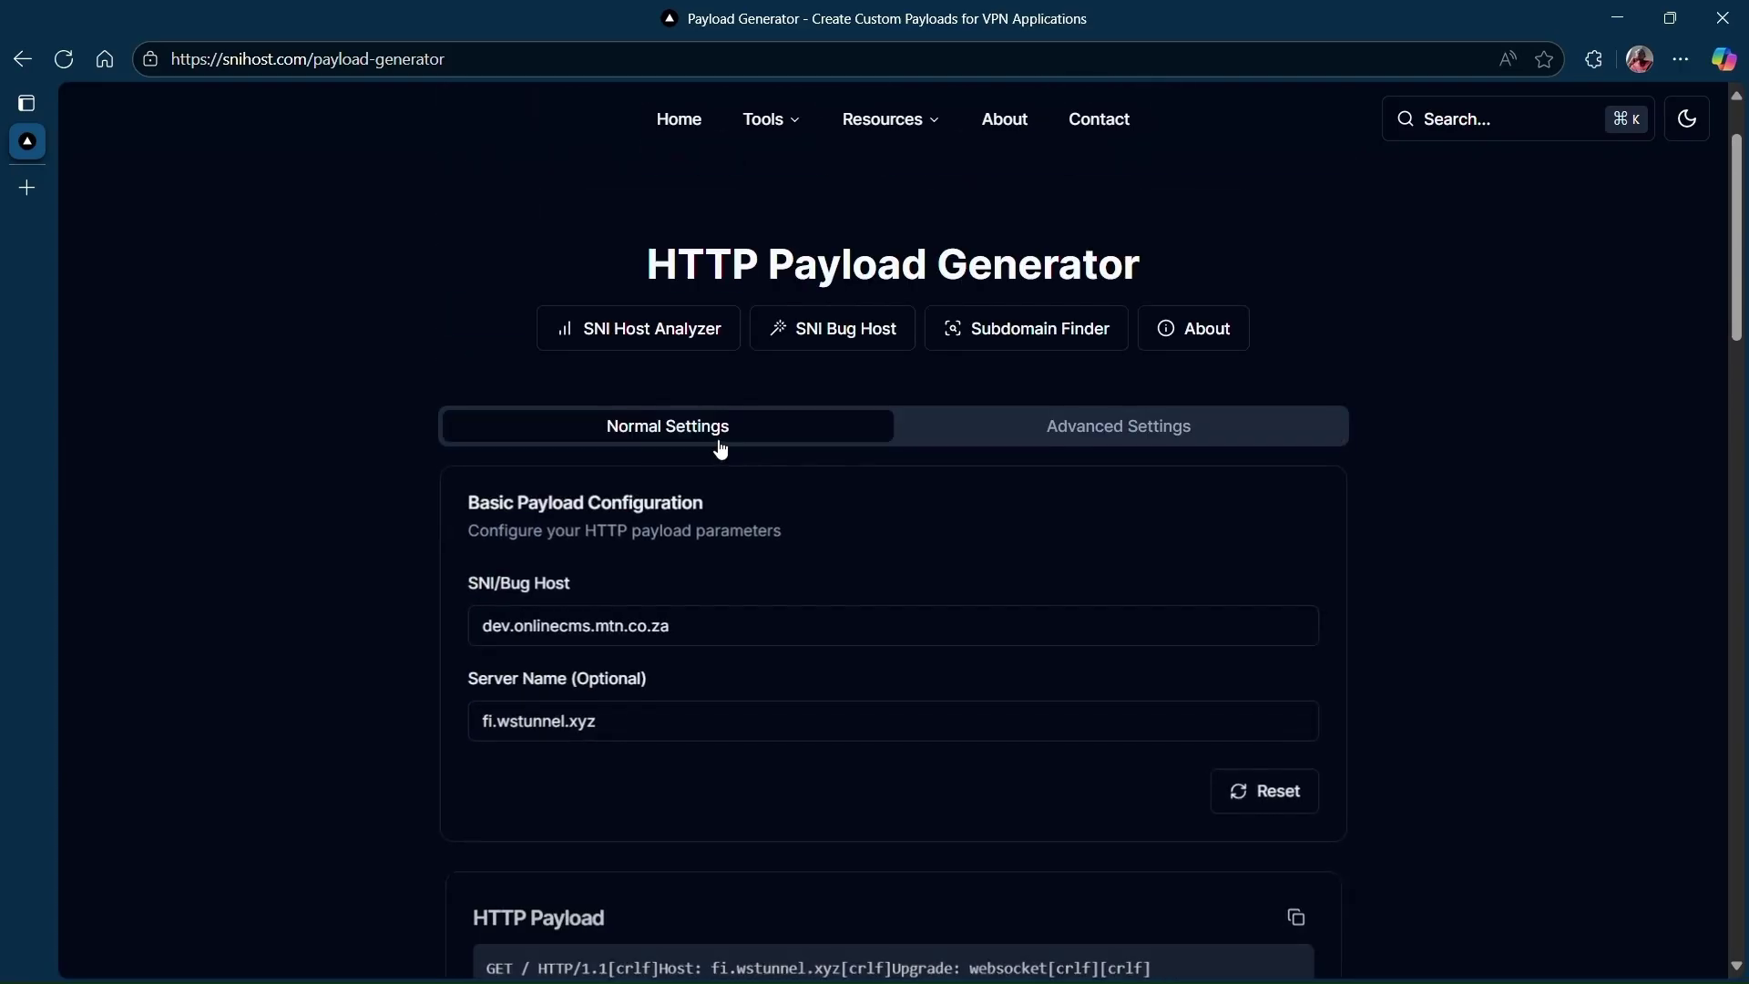
Copy the generated HTTP payload and return to the ssh account notes after 'payload'.
{"action": "scroll", "coordinate": [1606, 520], "scroll_direction": "down", "scroll_amount": 6}
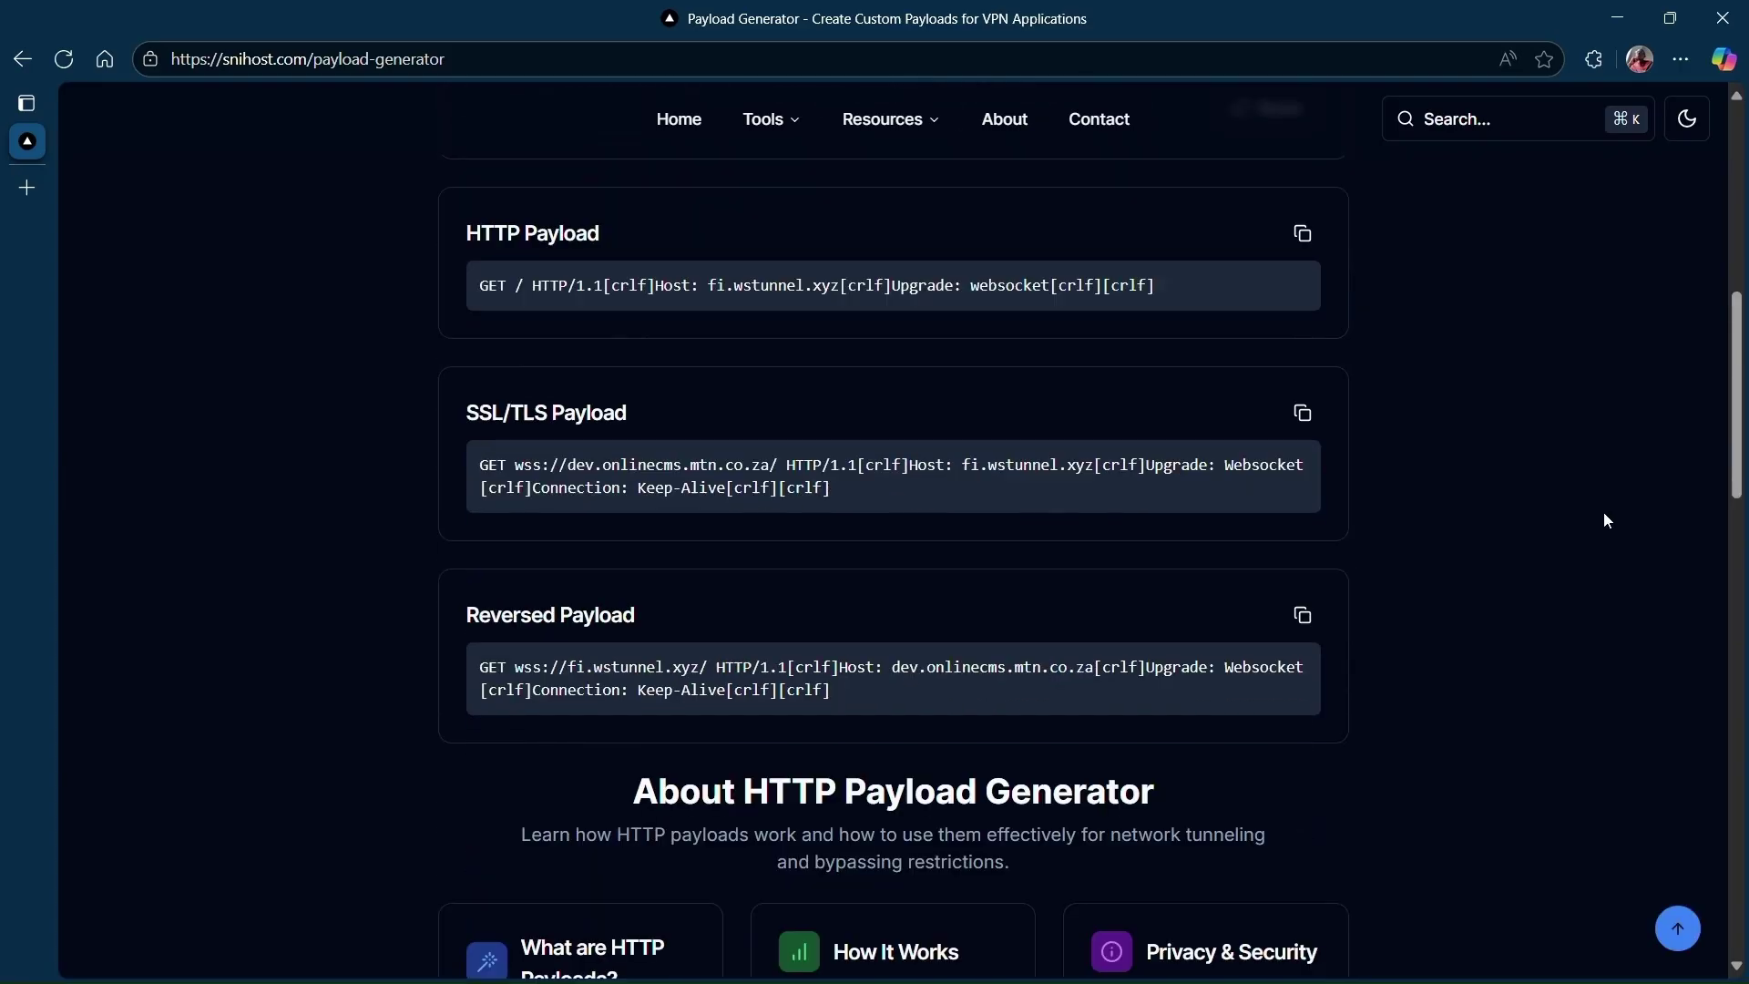
{"action": "left_click", "coordinate": [1304, 234]}
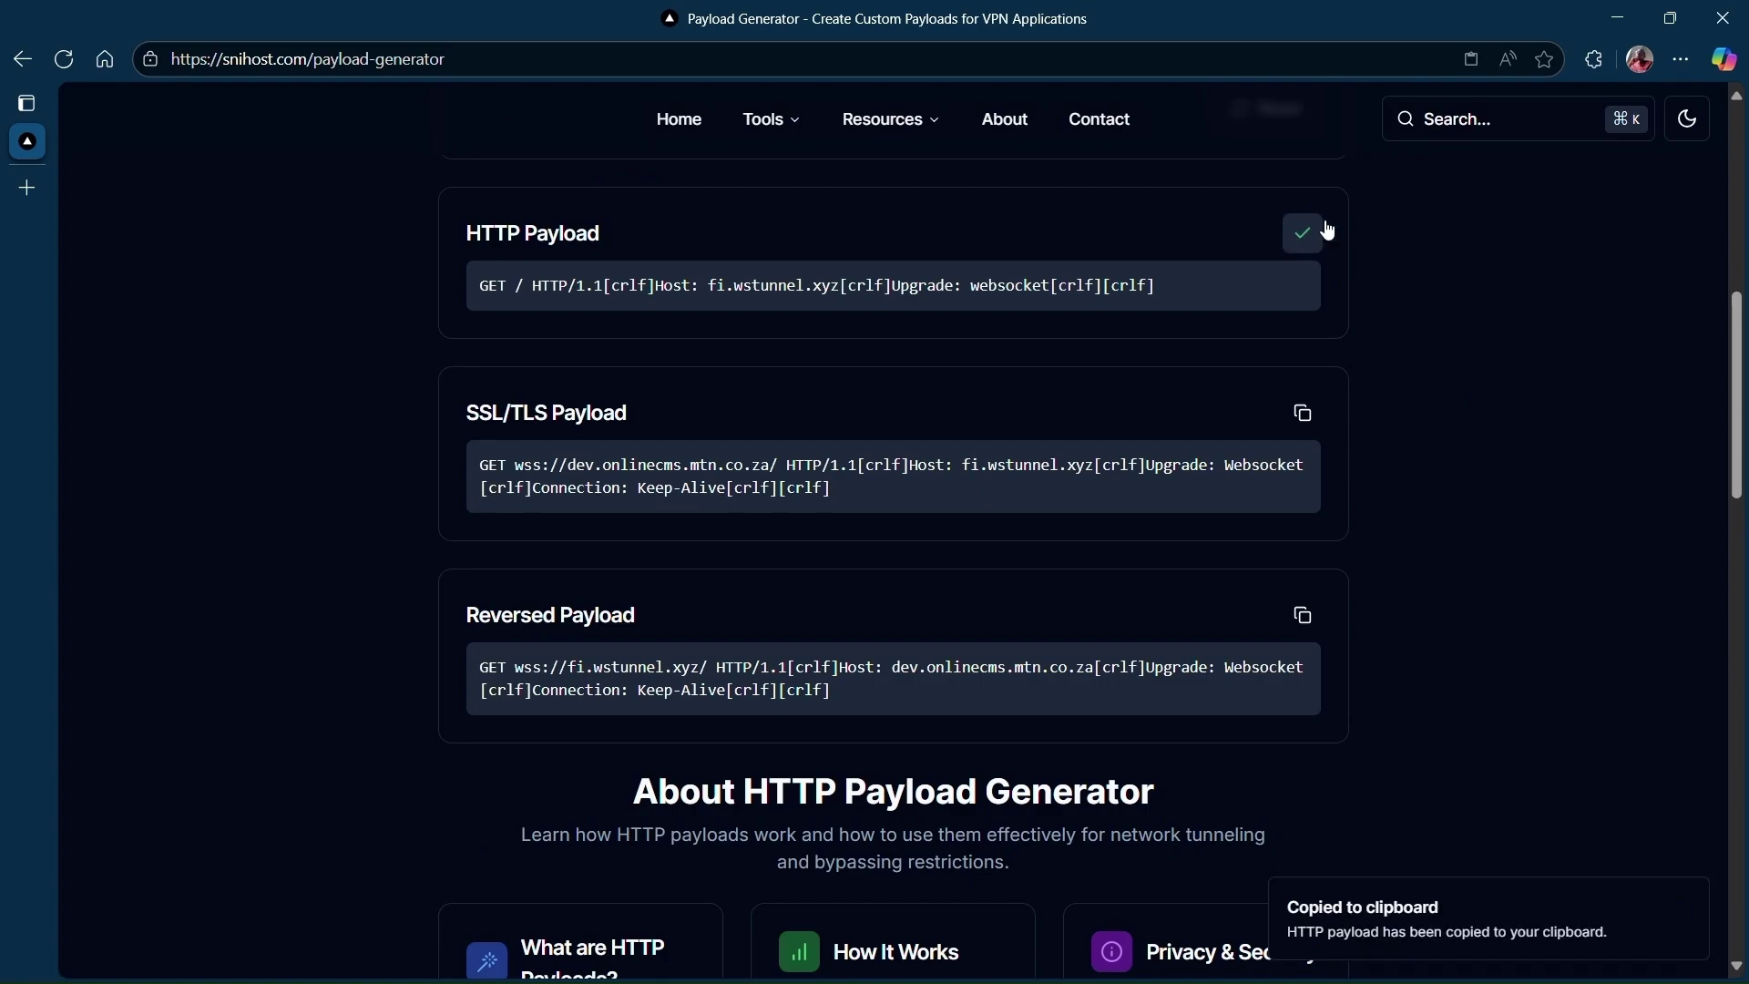
{"action": "left_click", "coordinate": [1608, 20]}
{"action": "left_click", "coordinate": [232, 363]}
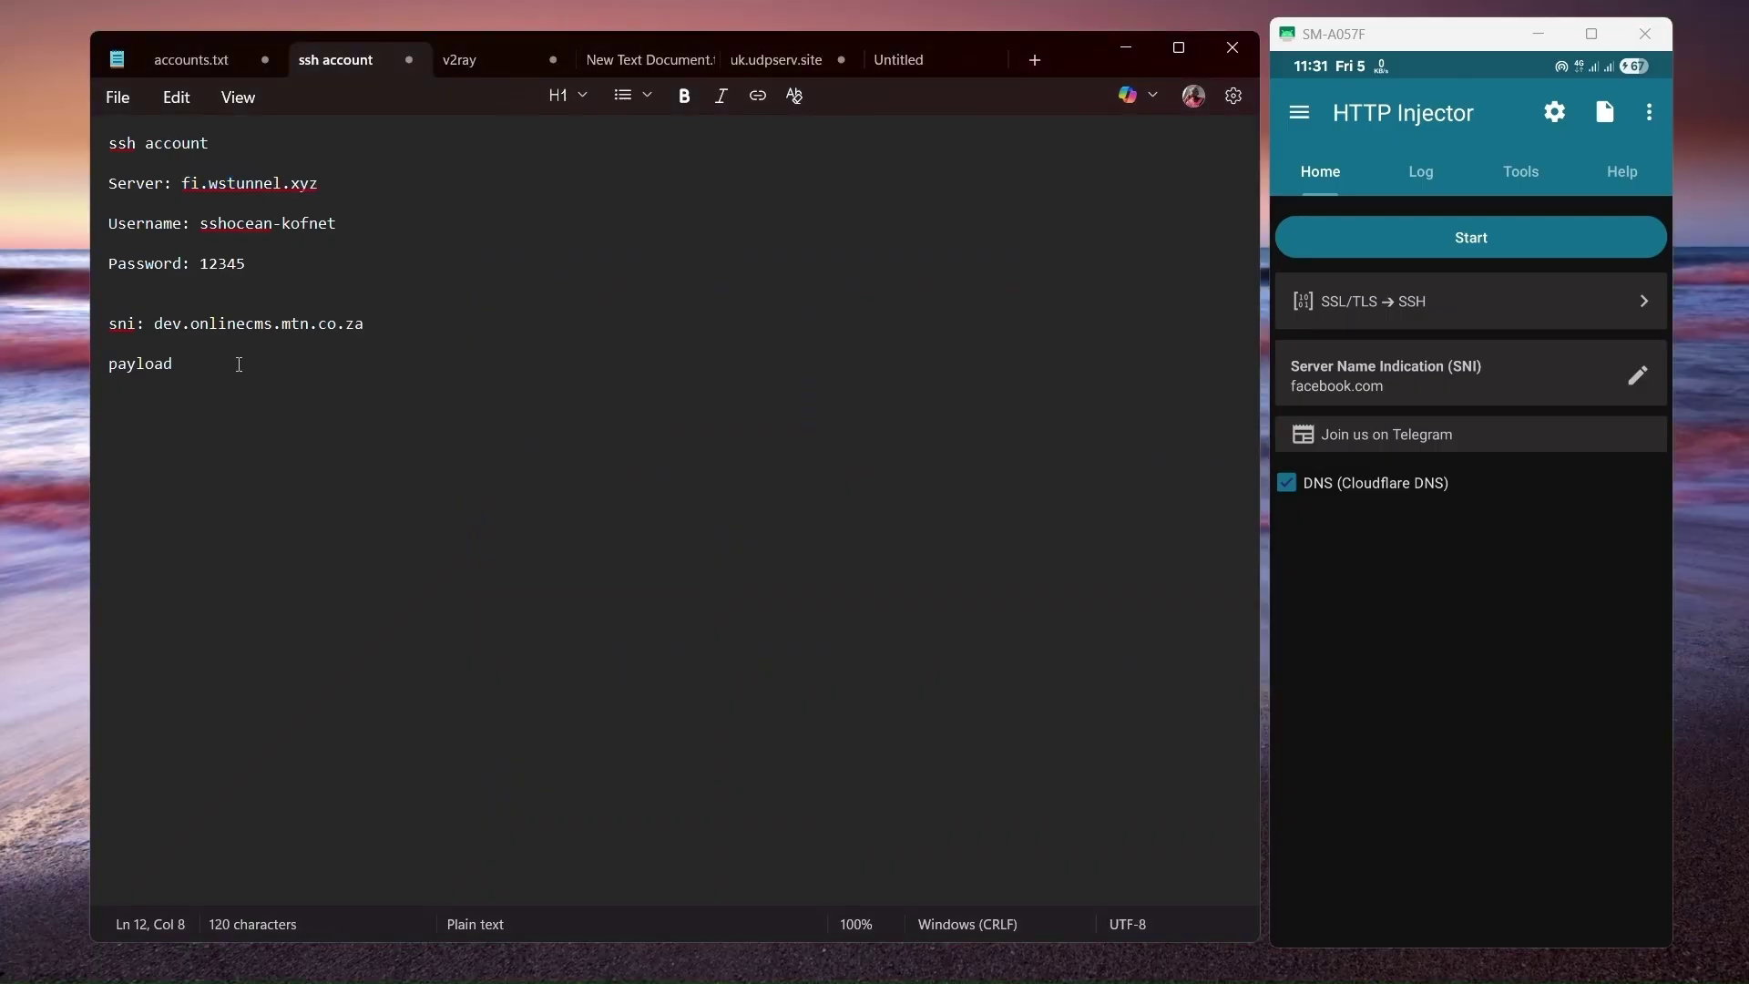
Add ': ' and the copied HTTP payload after the payload label in the notes.
{"action": "type", "text": ":"}
{"action": "key", "text": "ctrl+v"}
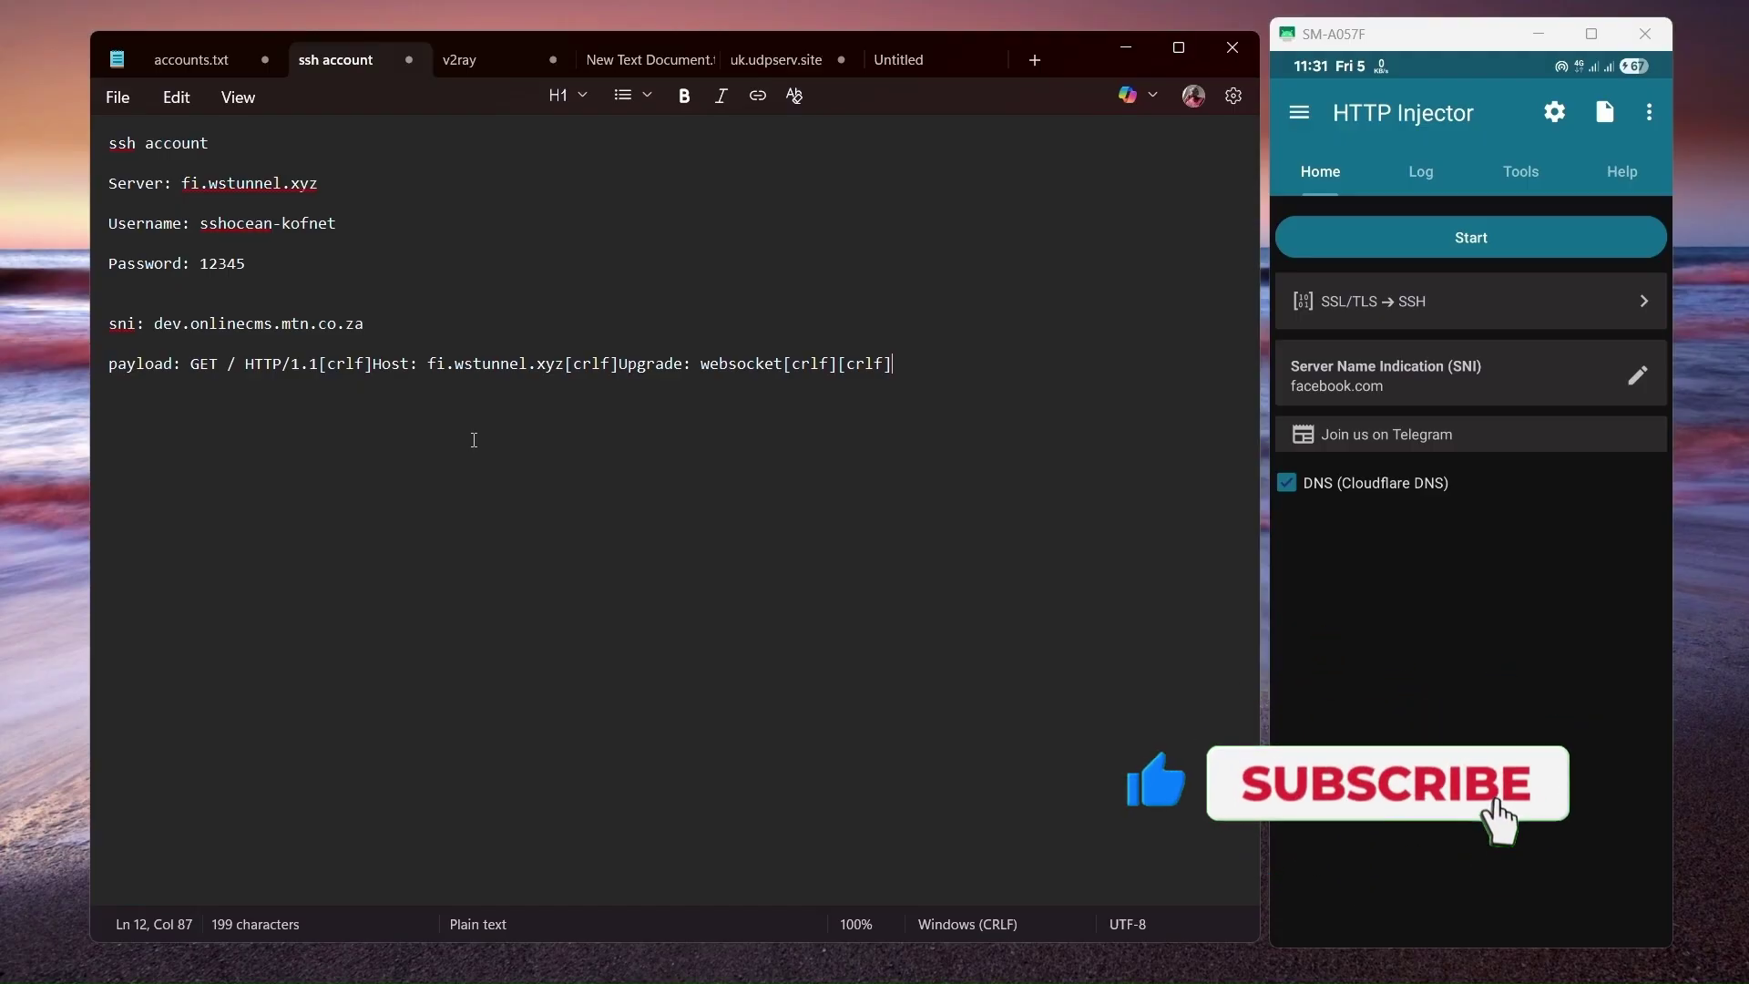
{"action": "left_click", "coordinate": [1546, 628]}
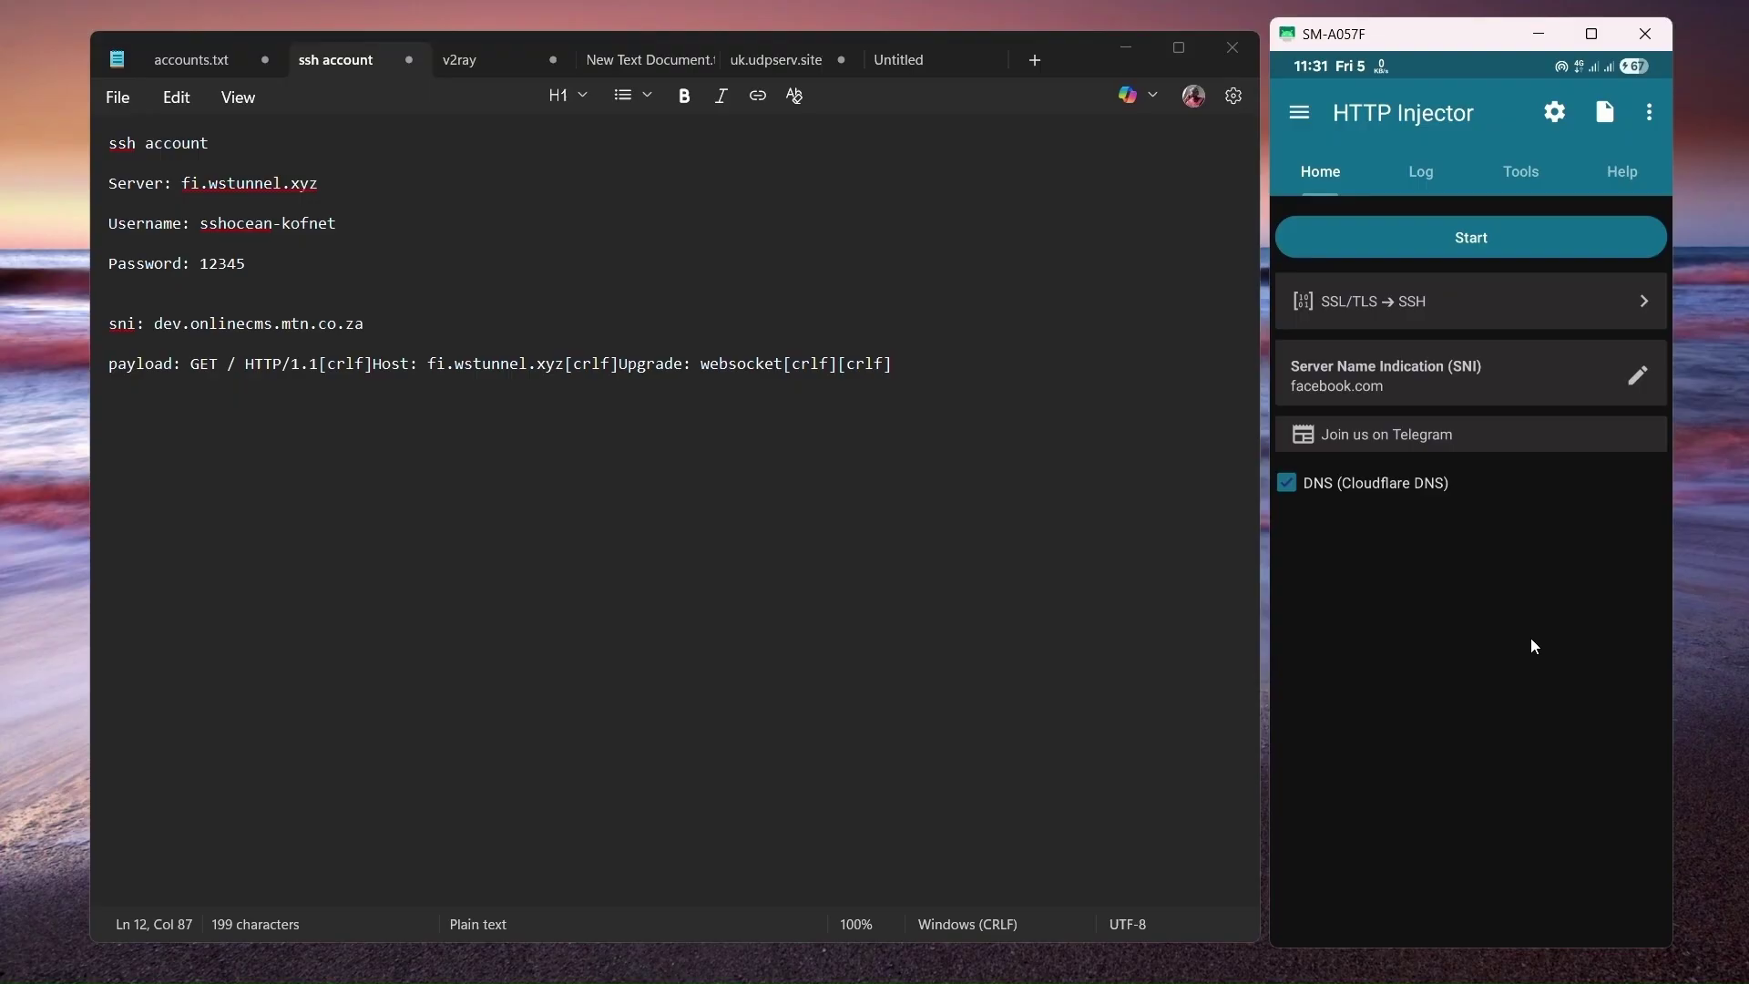
{"action": "left_click", "coordinate": [1653, 112]}
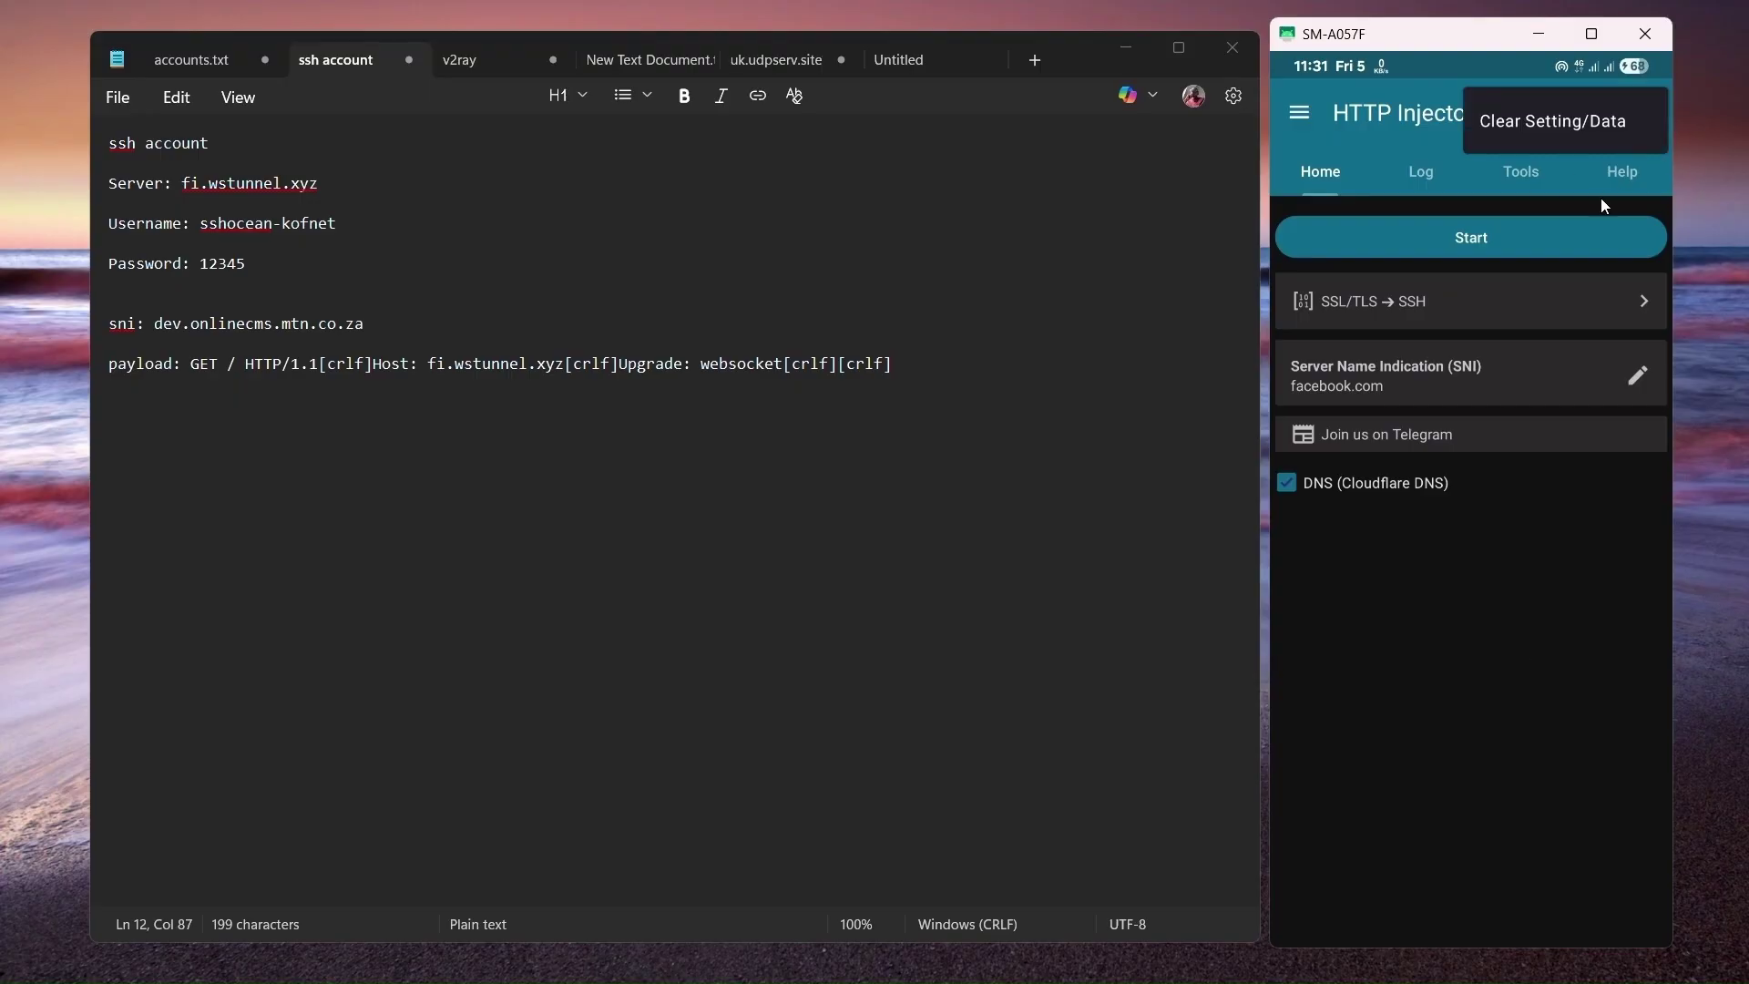
{"action": "left_click", "coordinate": [1602, 135]}
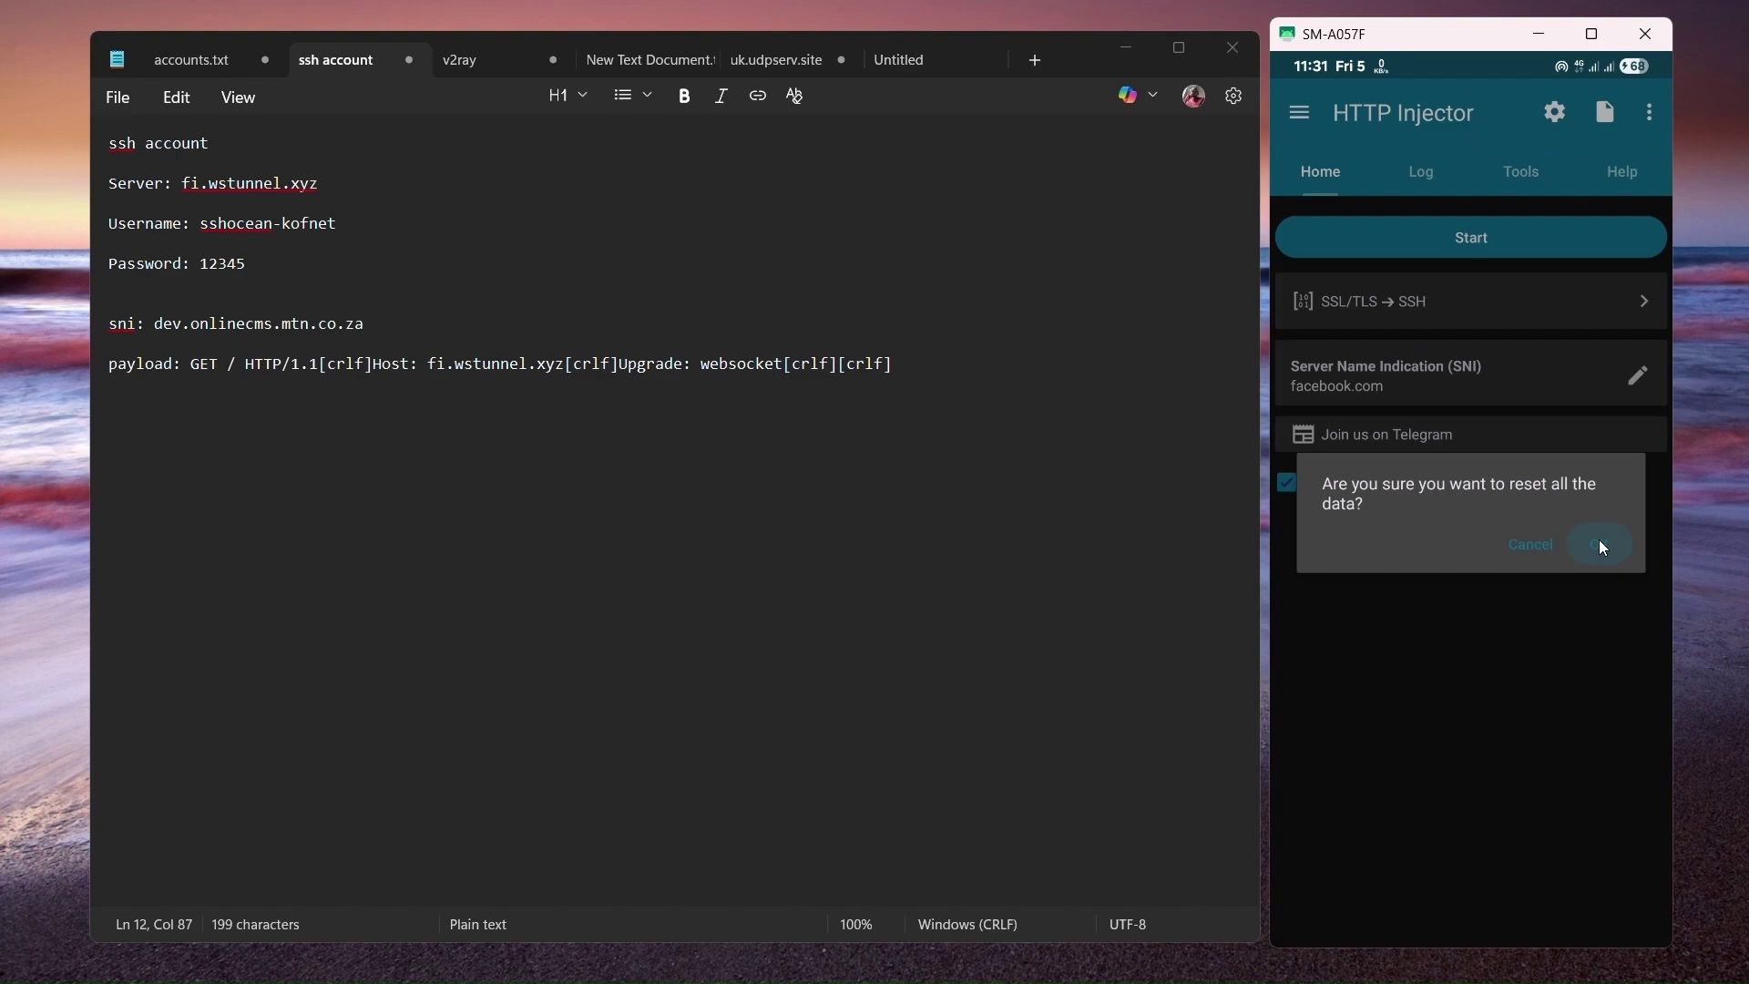
{"action": "left_click", "coordinate": [1605, 547]}
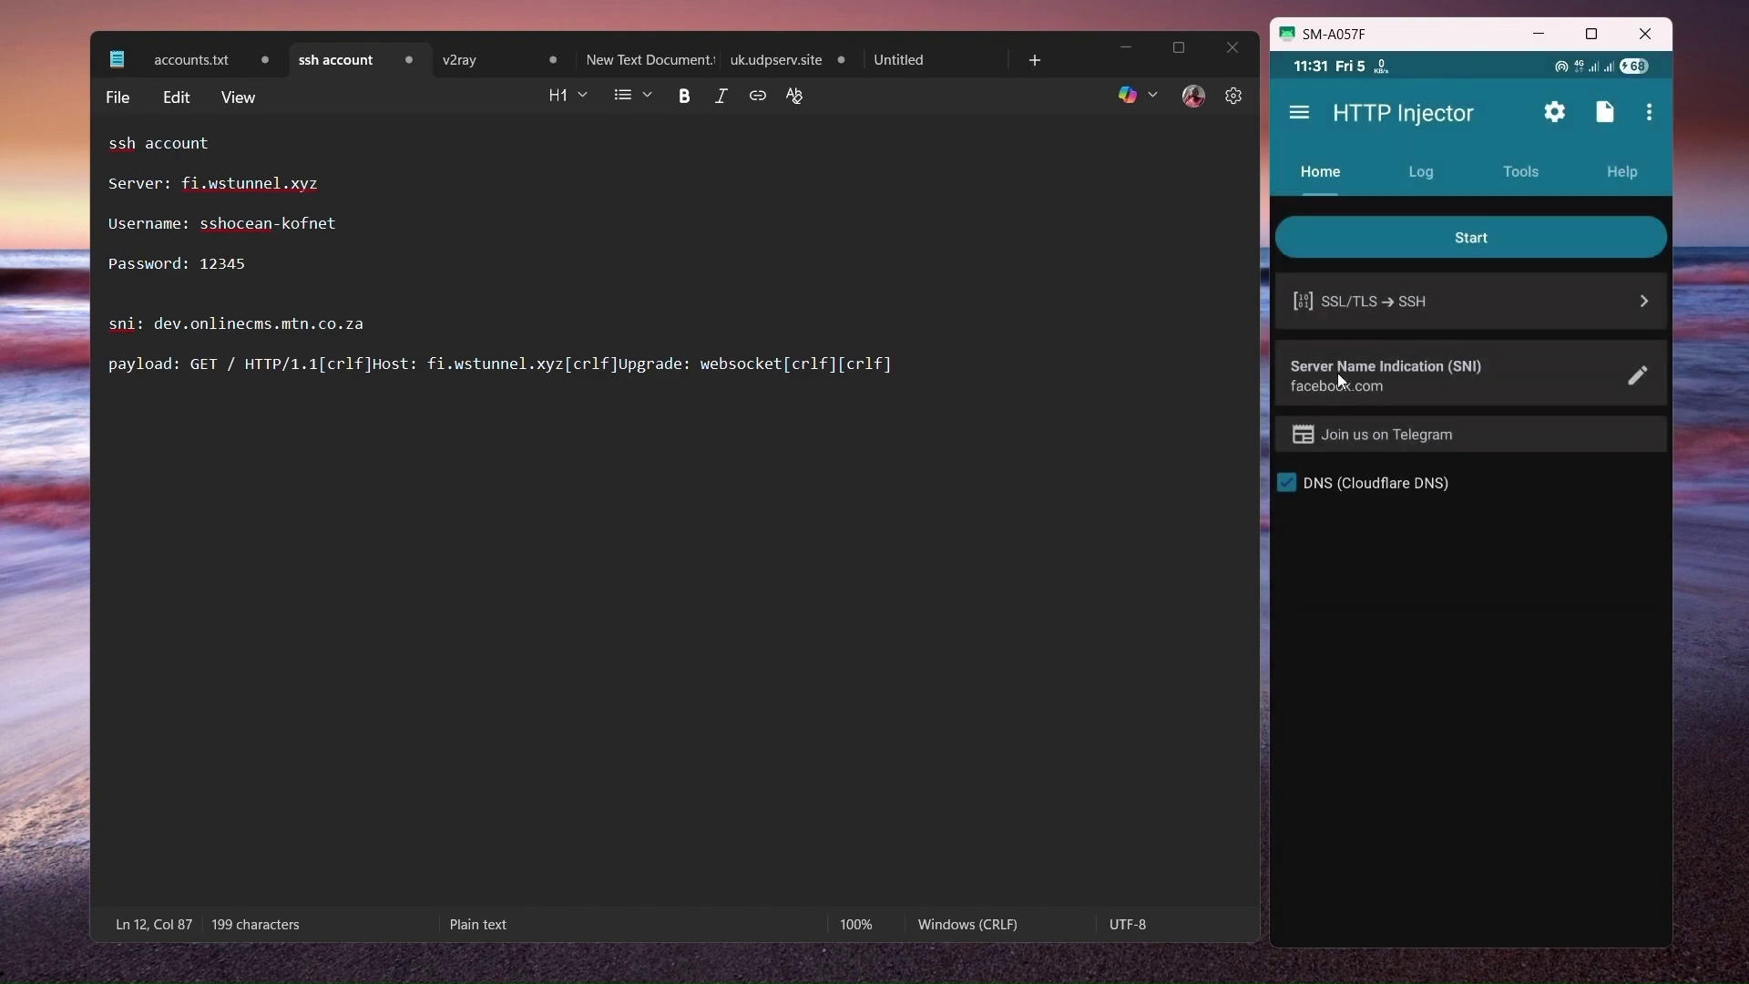
{"action": "left_click", "coordinate": [1551, 315]}
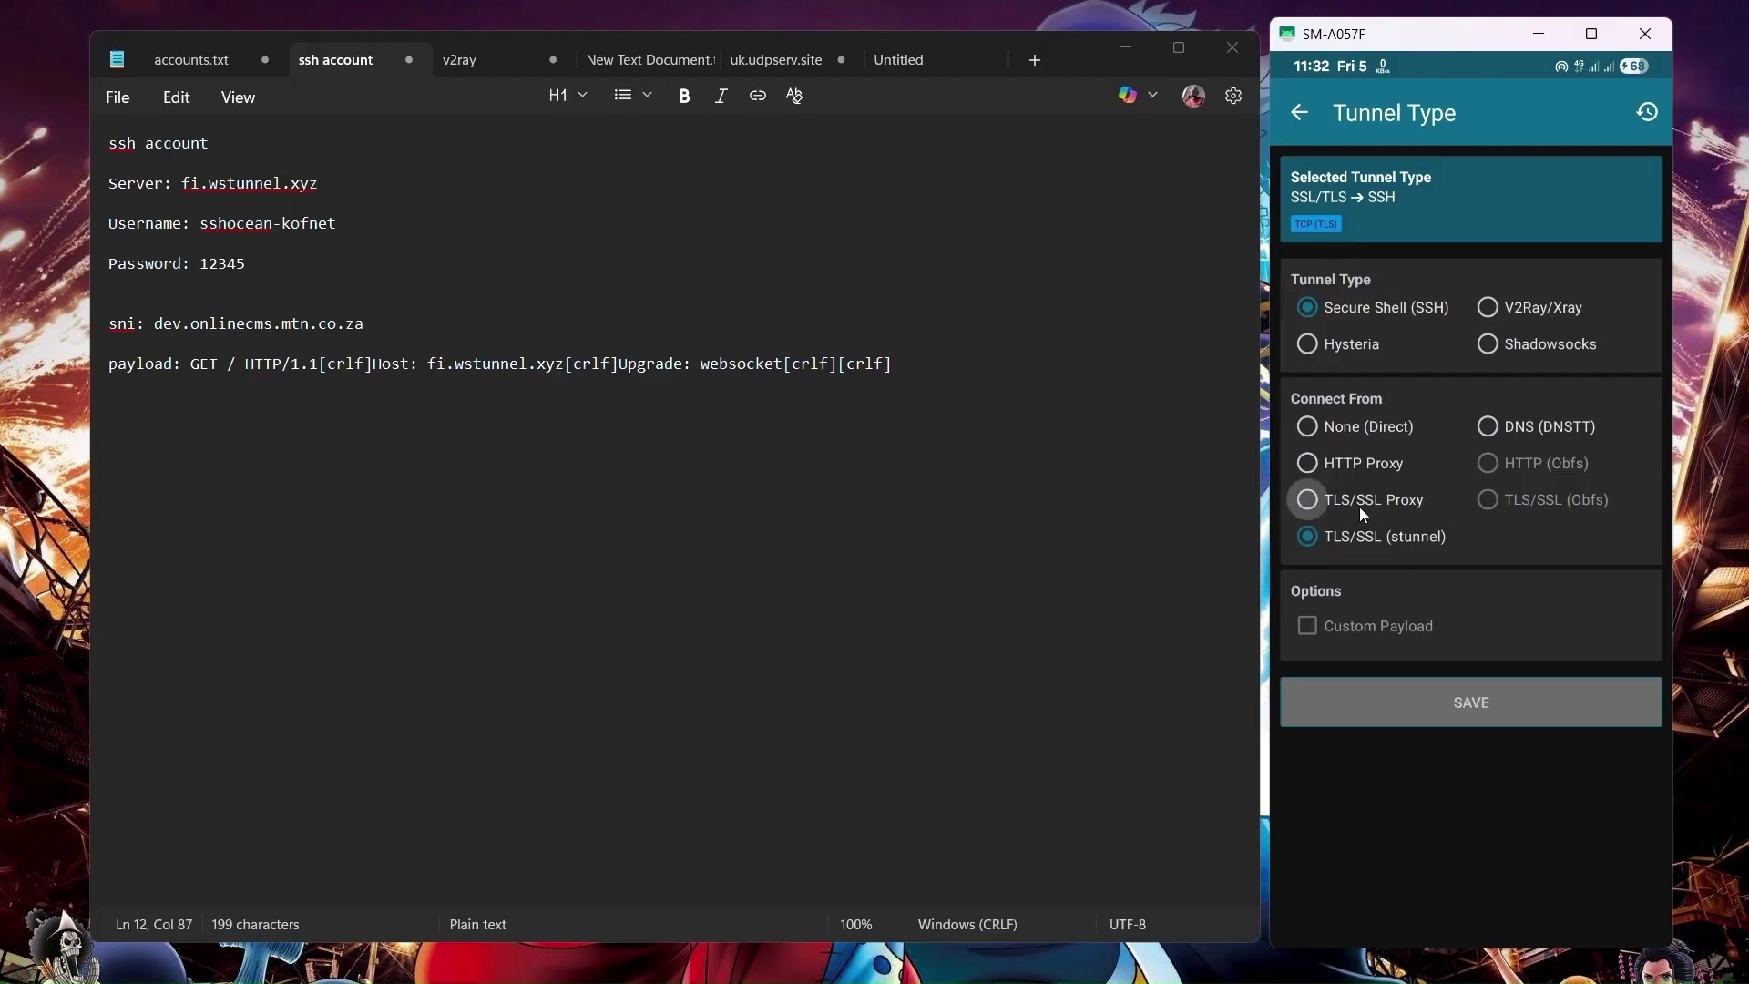
Save the tunnel type as TLS/SSL Proxy → SSH with Custom Payload.
{"action": "left_click", "coordinate": [1328, 501]}
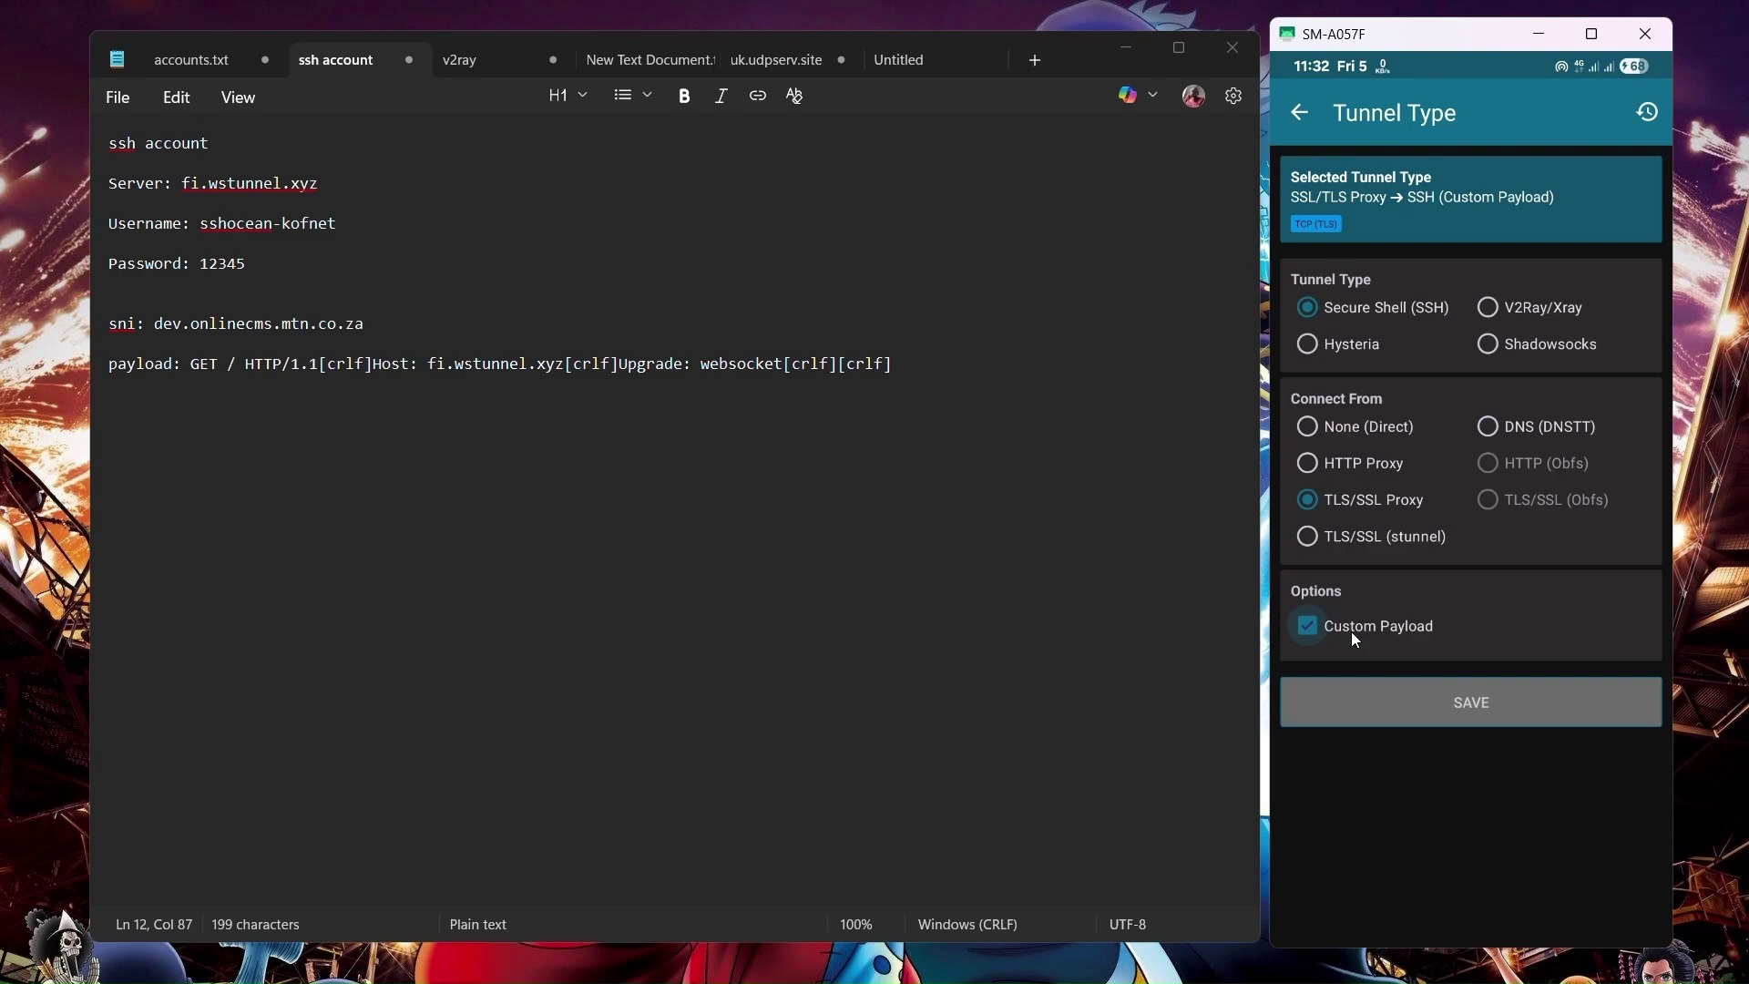
{"action": "left_click", "coordinate": [1531, 718]}
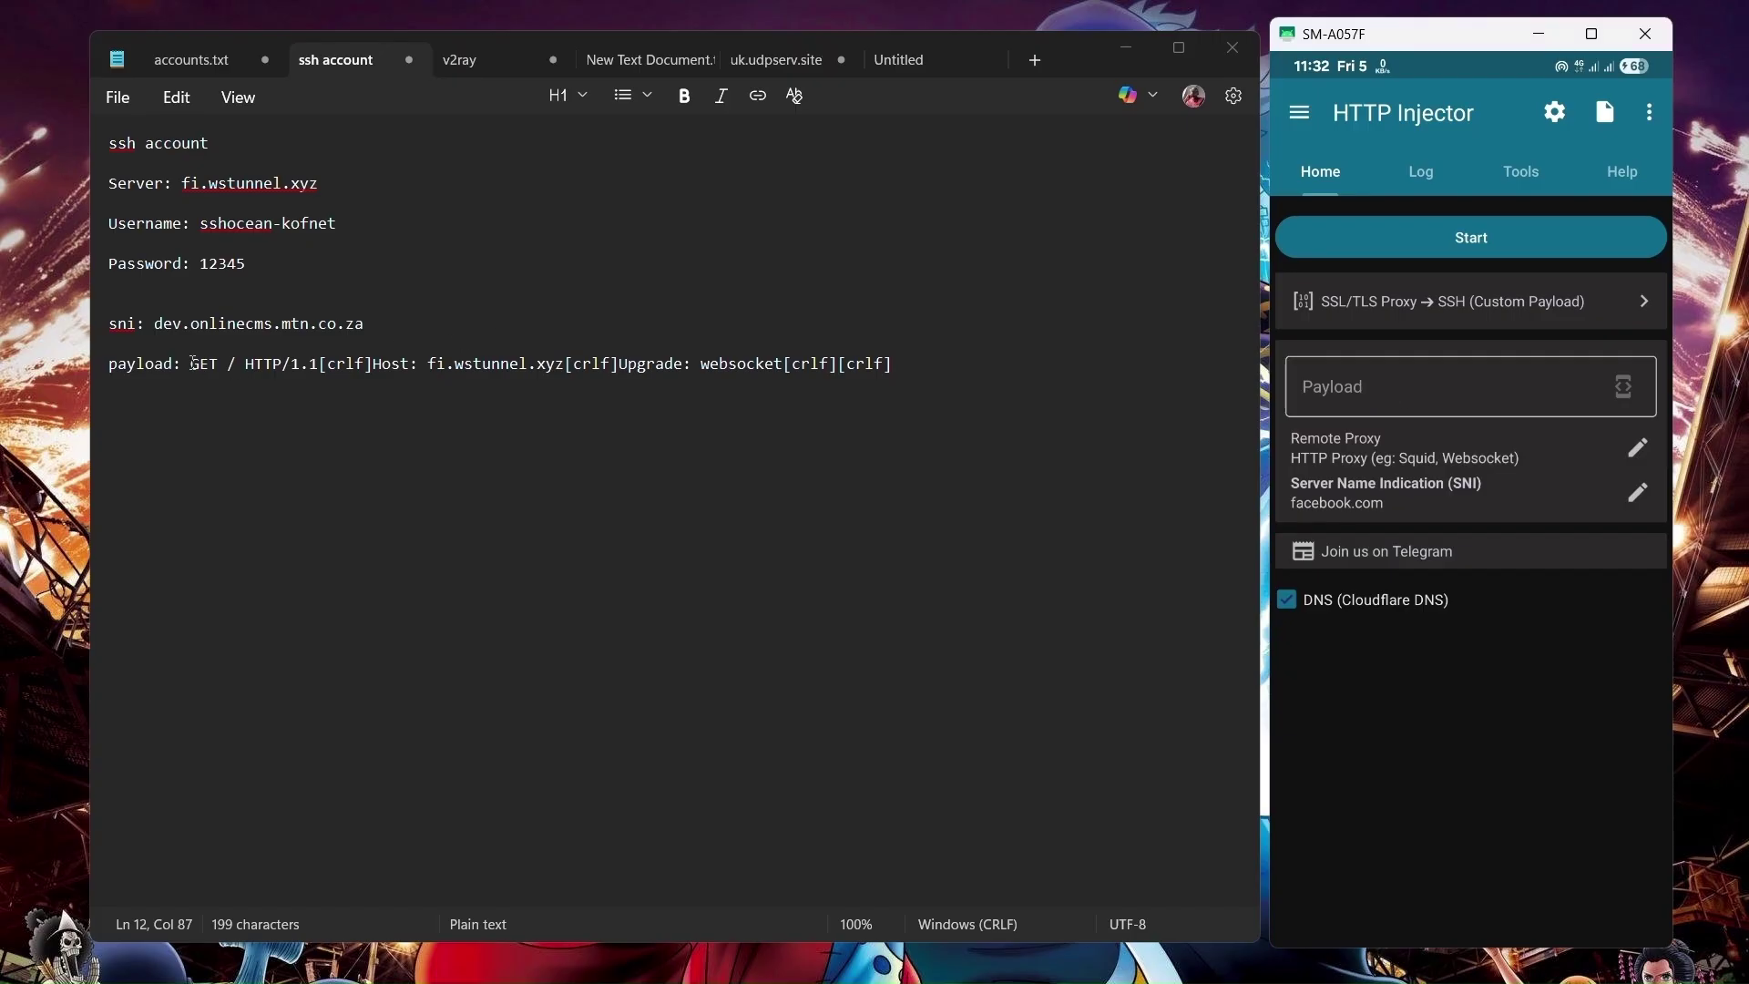
Paste the websocket HTTP payload from the notes into the Payload box.
{"action": "left_click_drag", "start_coordinate": [192, 362], "coordinate": [939, 376]}
{"action": "key", "text": "ctrl+c"}
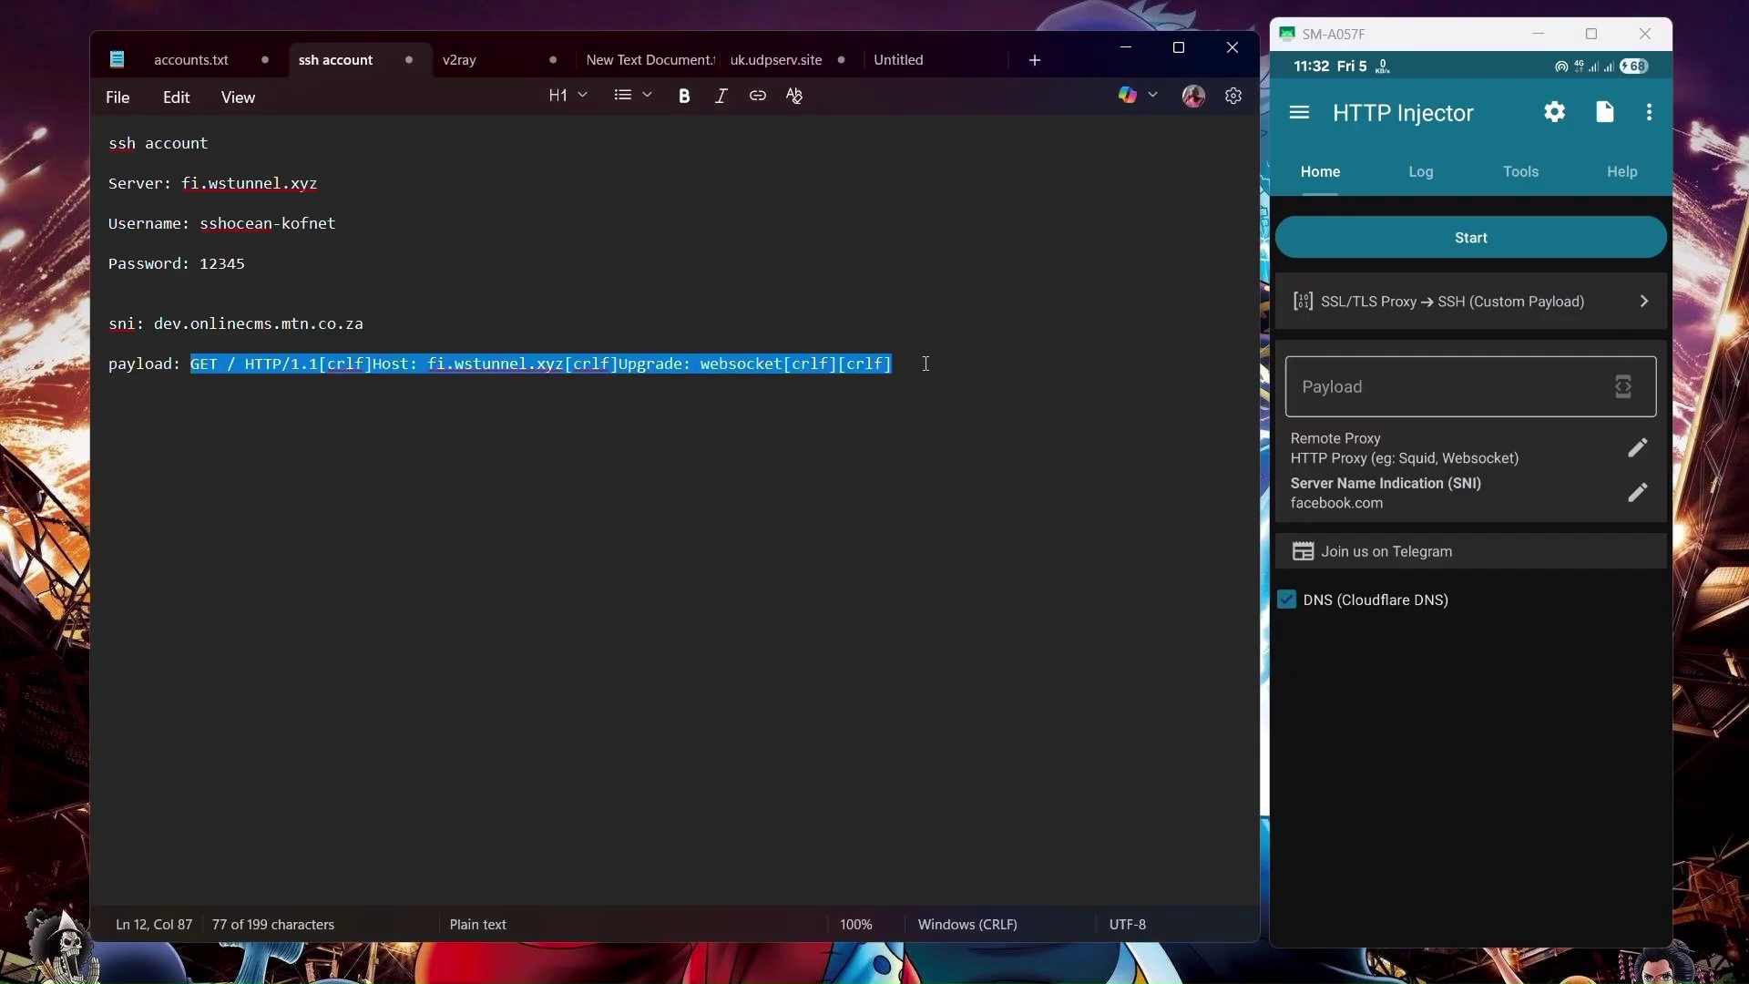
{"action": "left_click", "coordinate": [1348, 369]}
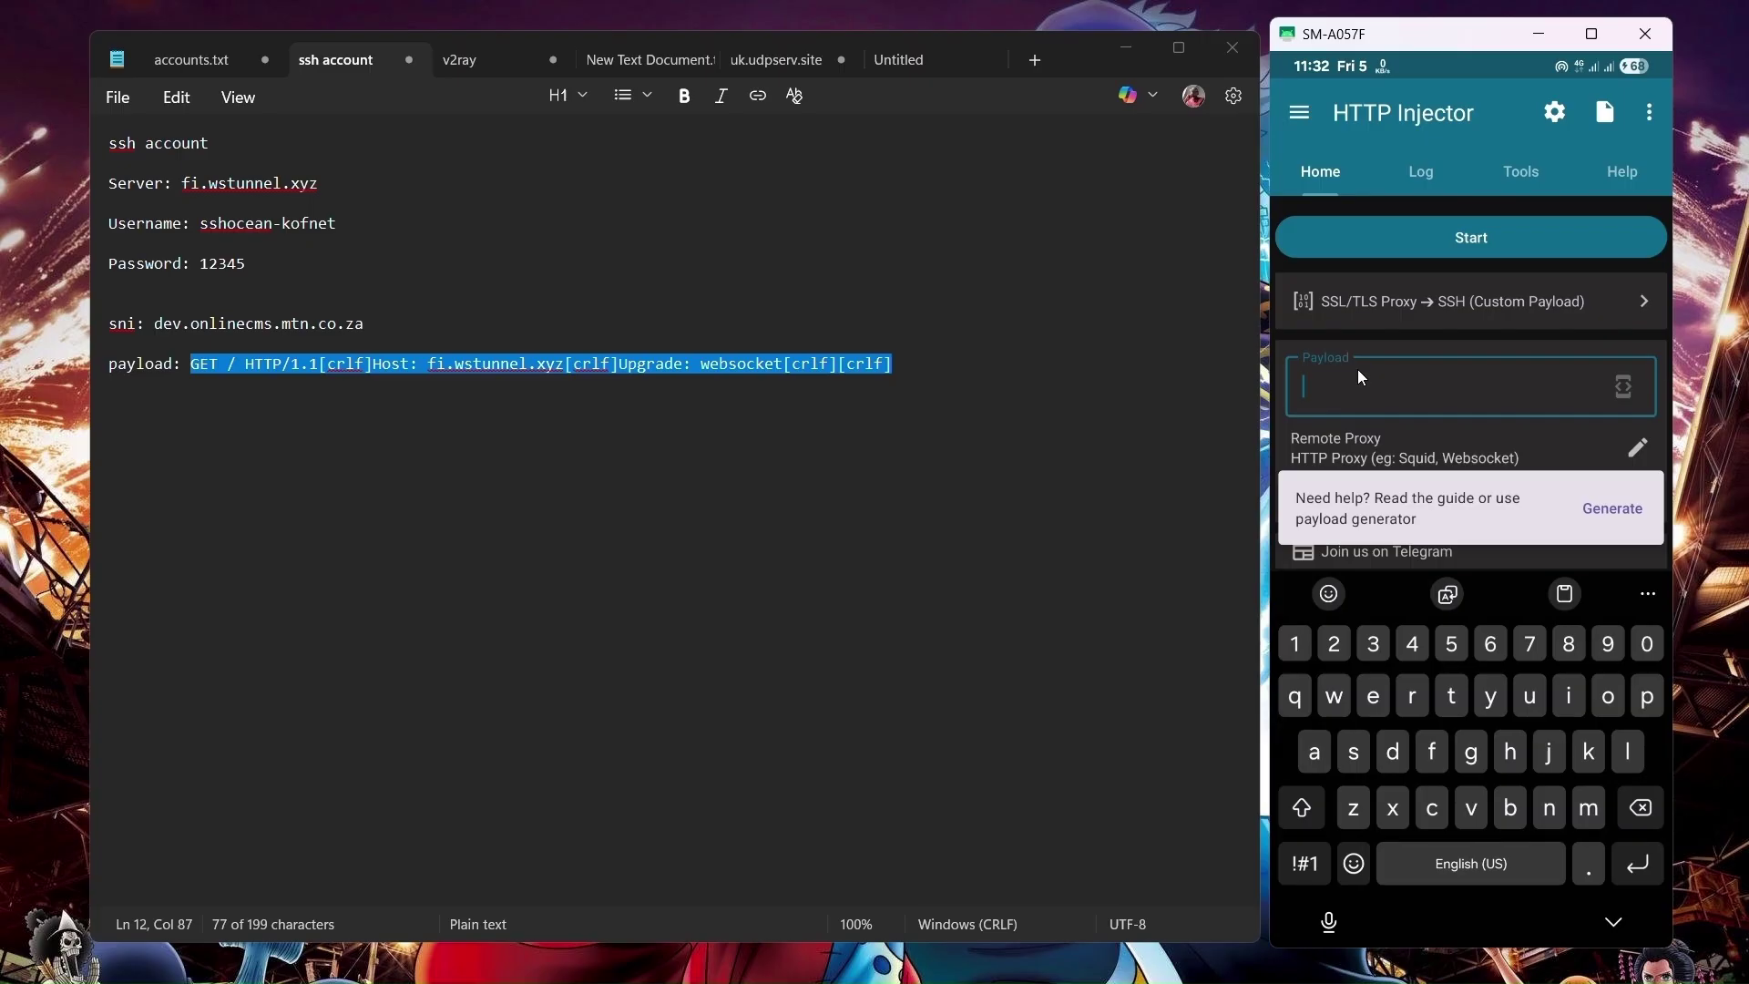
{"action": "key", "text": "ctrl+v"}
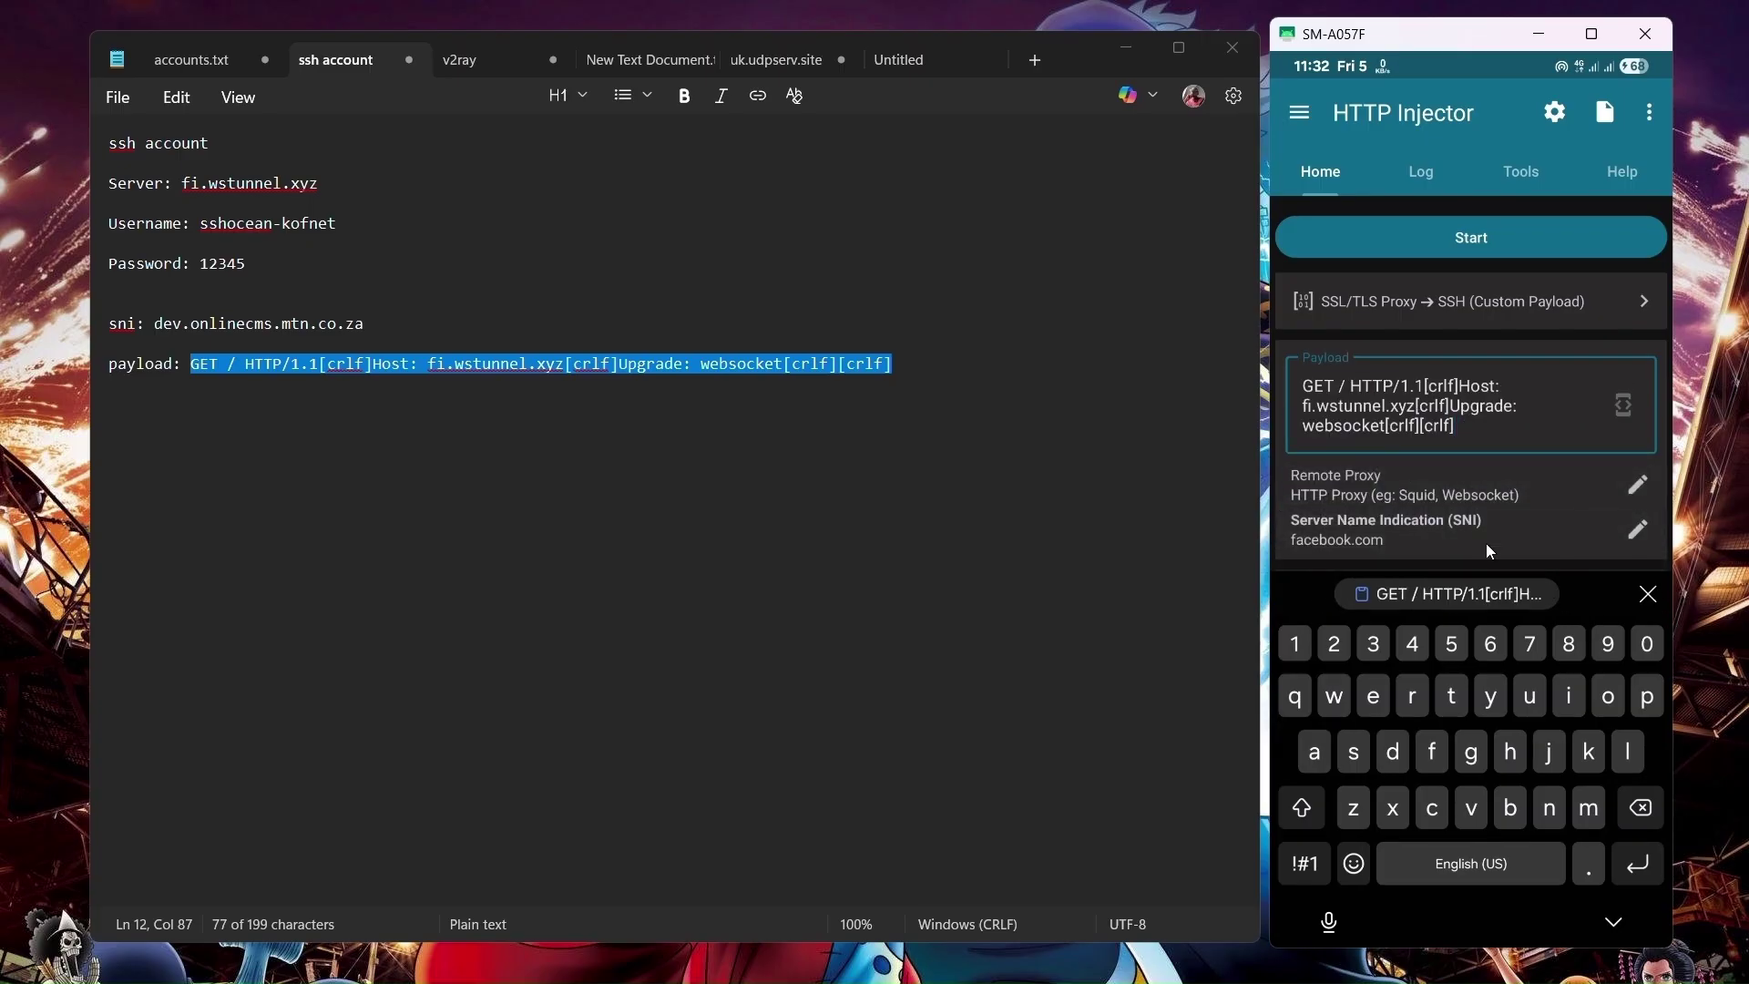
Set the remote proxy to fi.wstunnel.xyz on port 443.
{"action": "left_click", "coordinate": [1635, 492]}
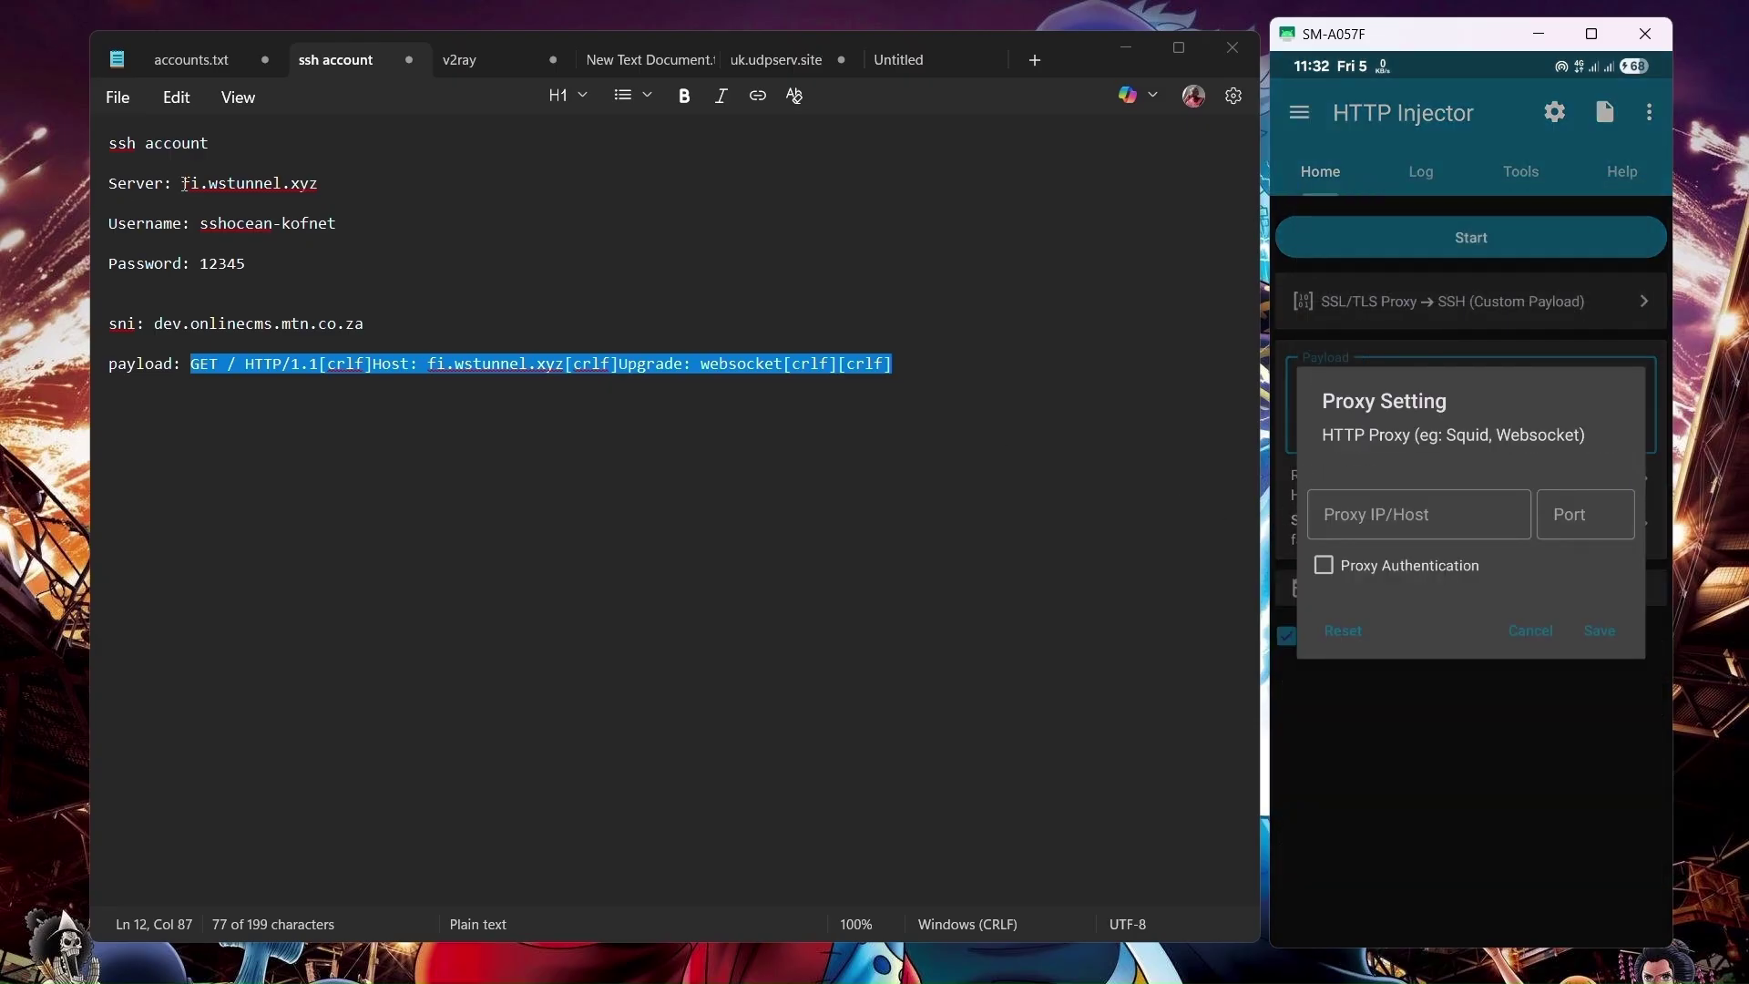
{"action": "left_click_drag", "start_coordinate": [184, 183], "coordinate": [319, 185]}
{"action": "key", "text": "ctrl+c"}
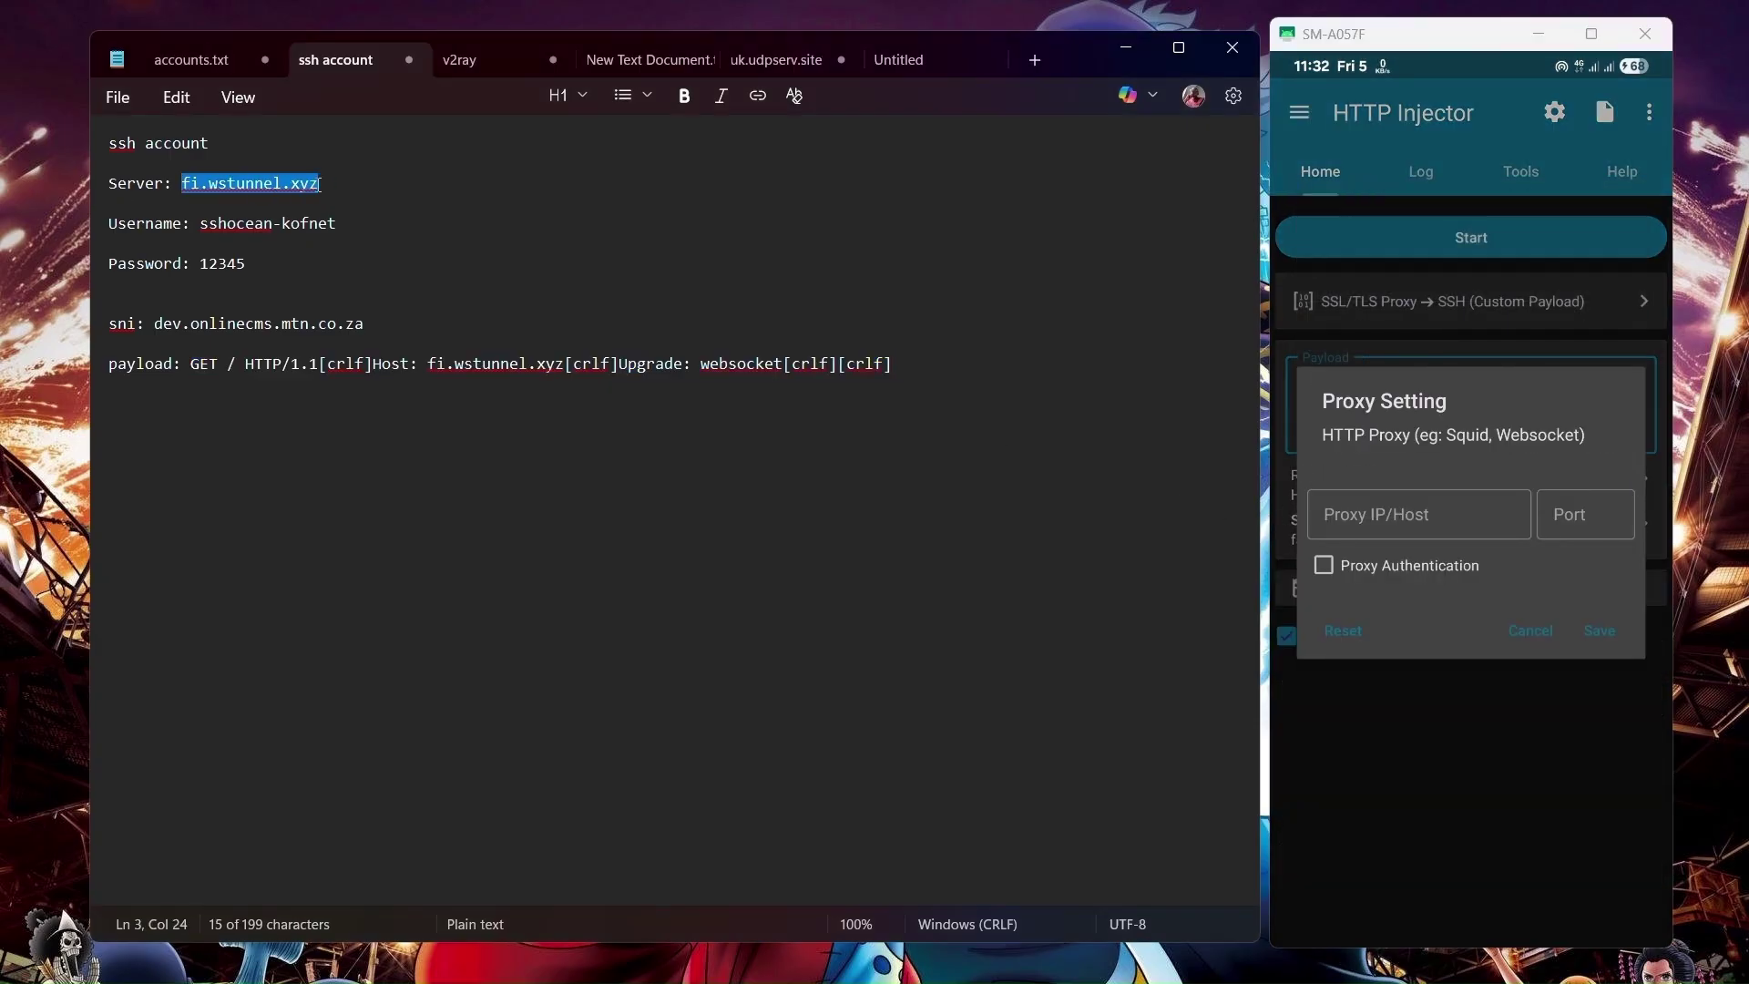
{"action": "left_click", "coordinate": [1414, 517]}
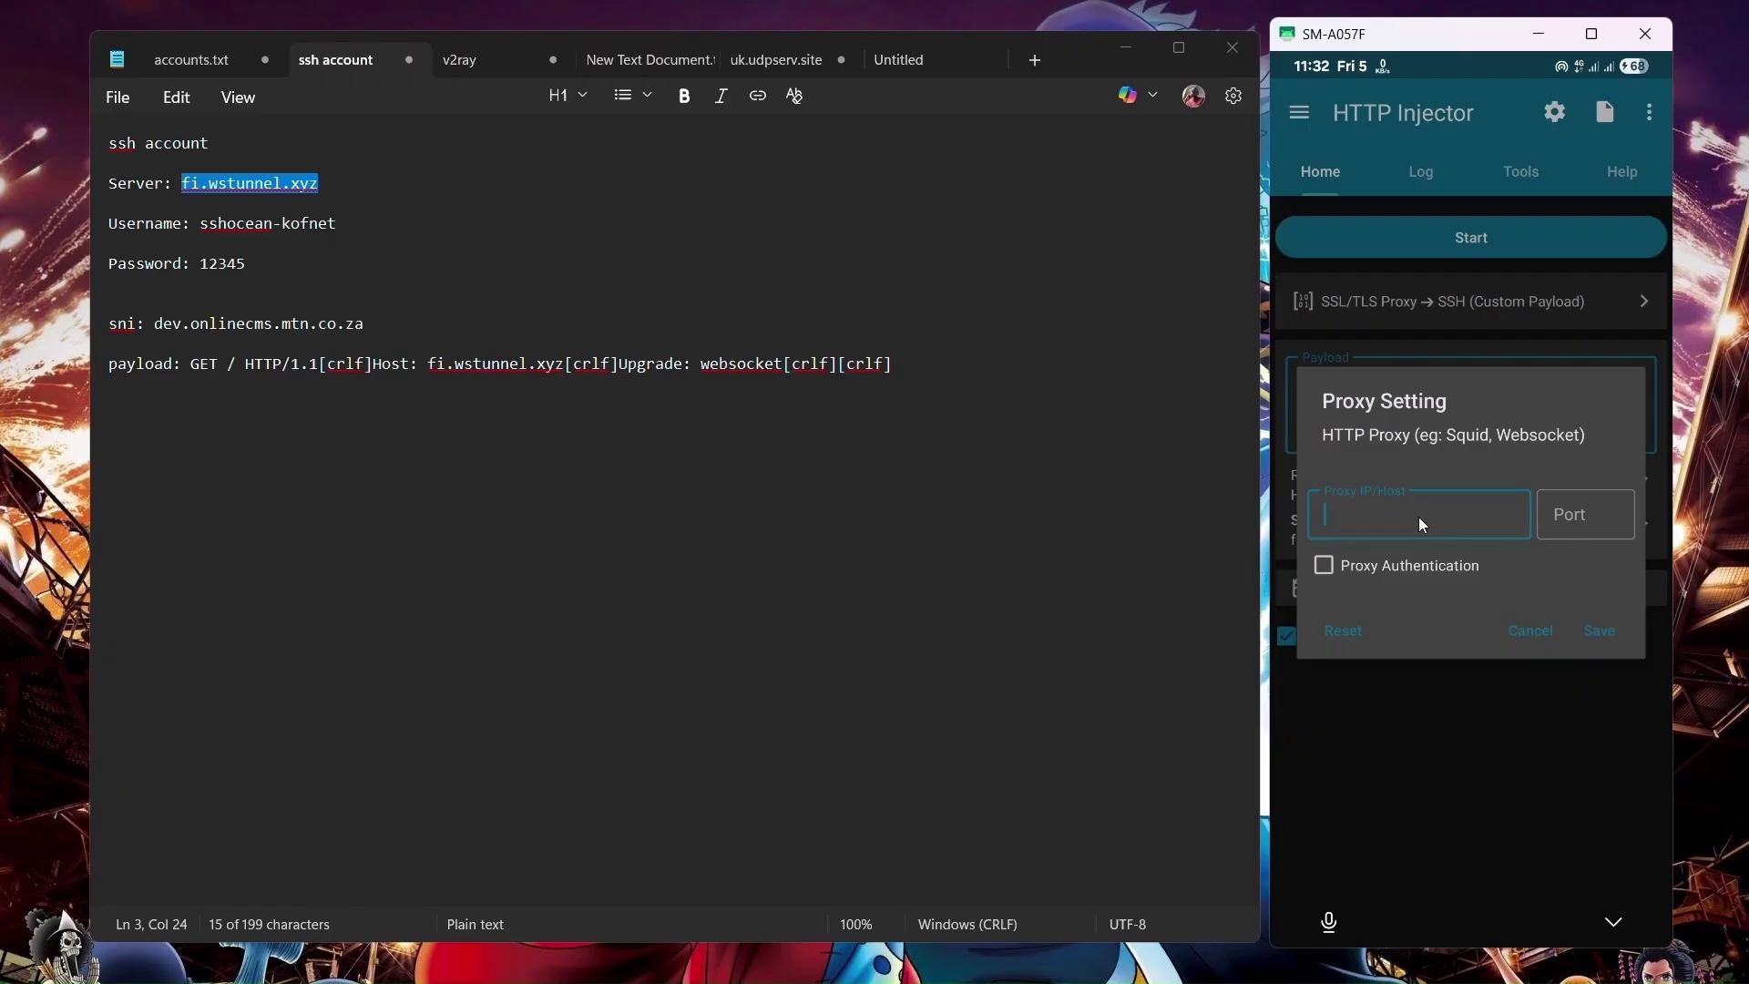
{"action": "key", "text": "ctrl+v"}
{"action": "left_click", "coordinate": [1571, 326]}
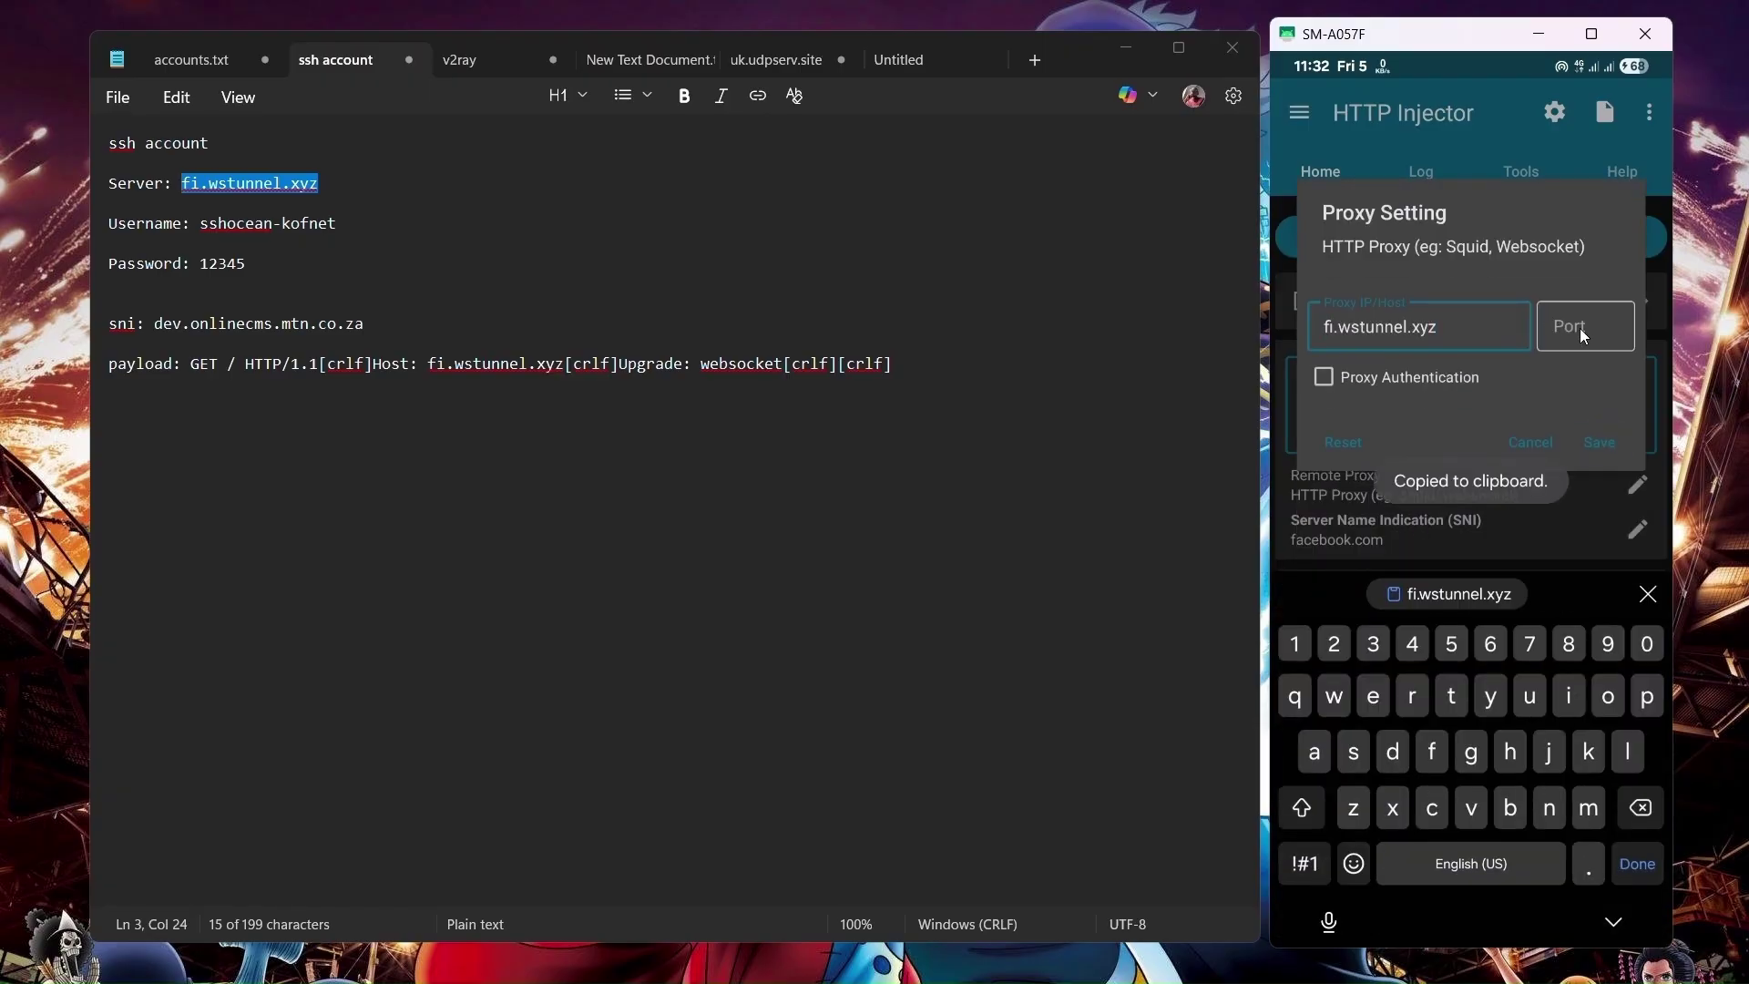
{"action": "type", "text": "44"}
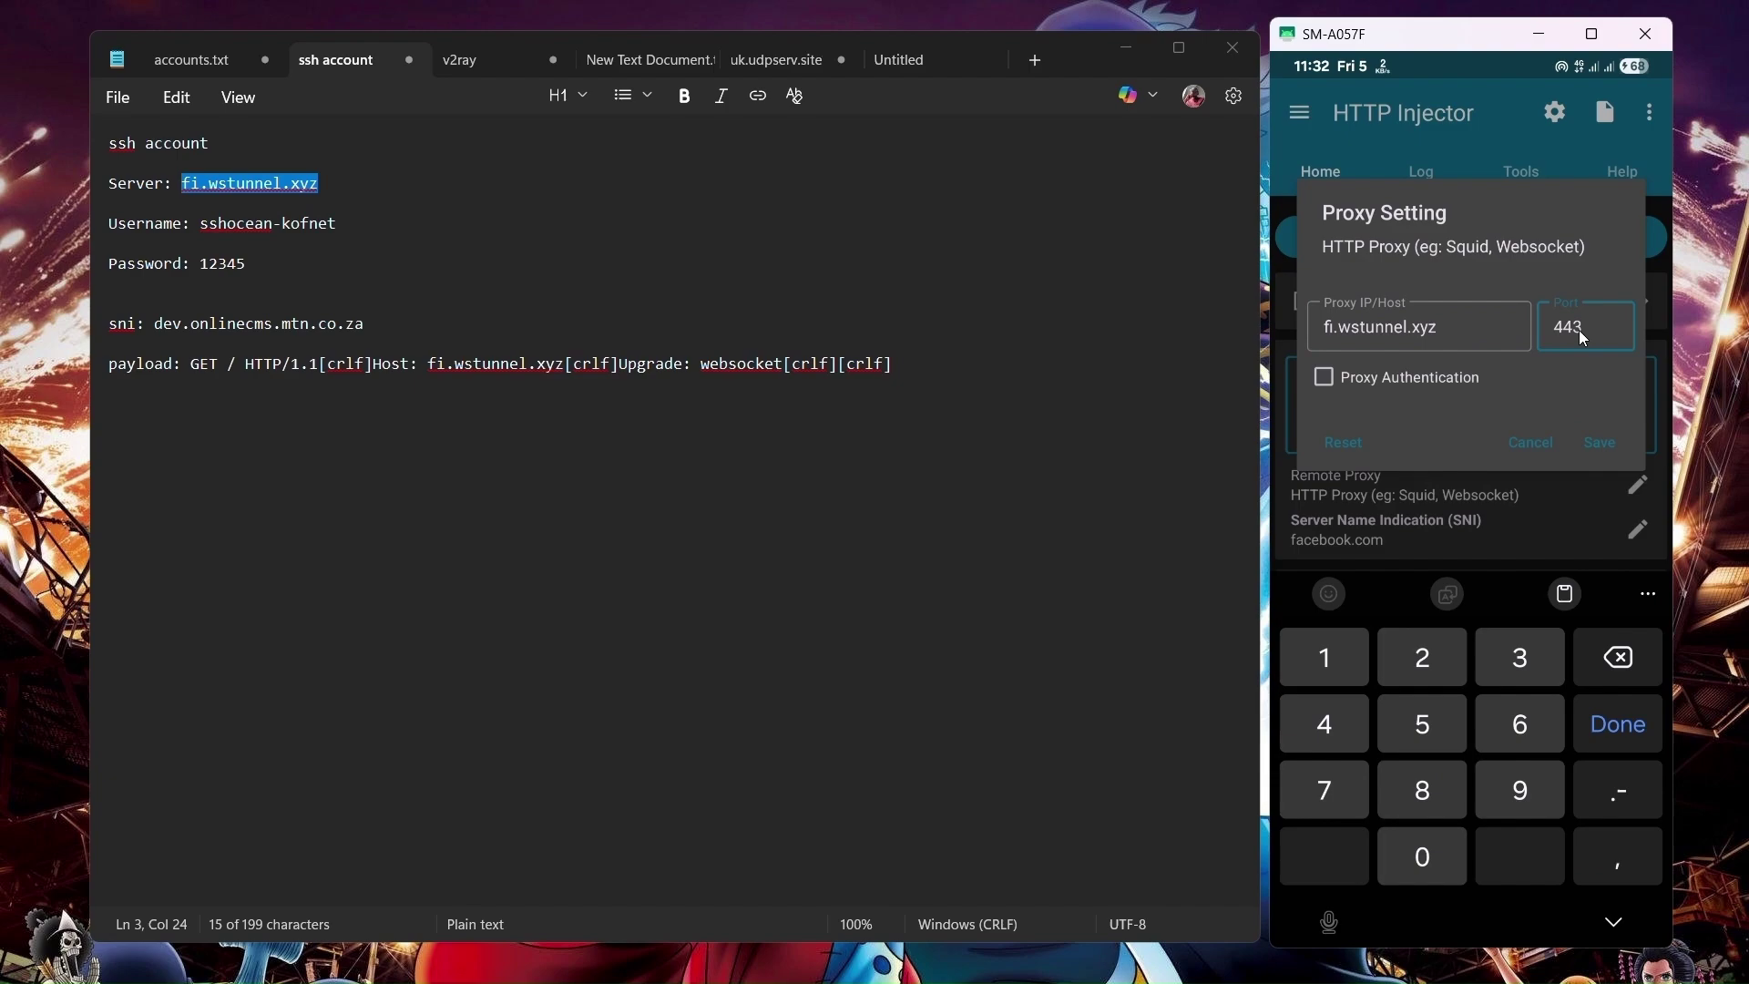
{"action": "type", "text": "3"}
{"action": "left_click", "coordinate": [1593, 449]}
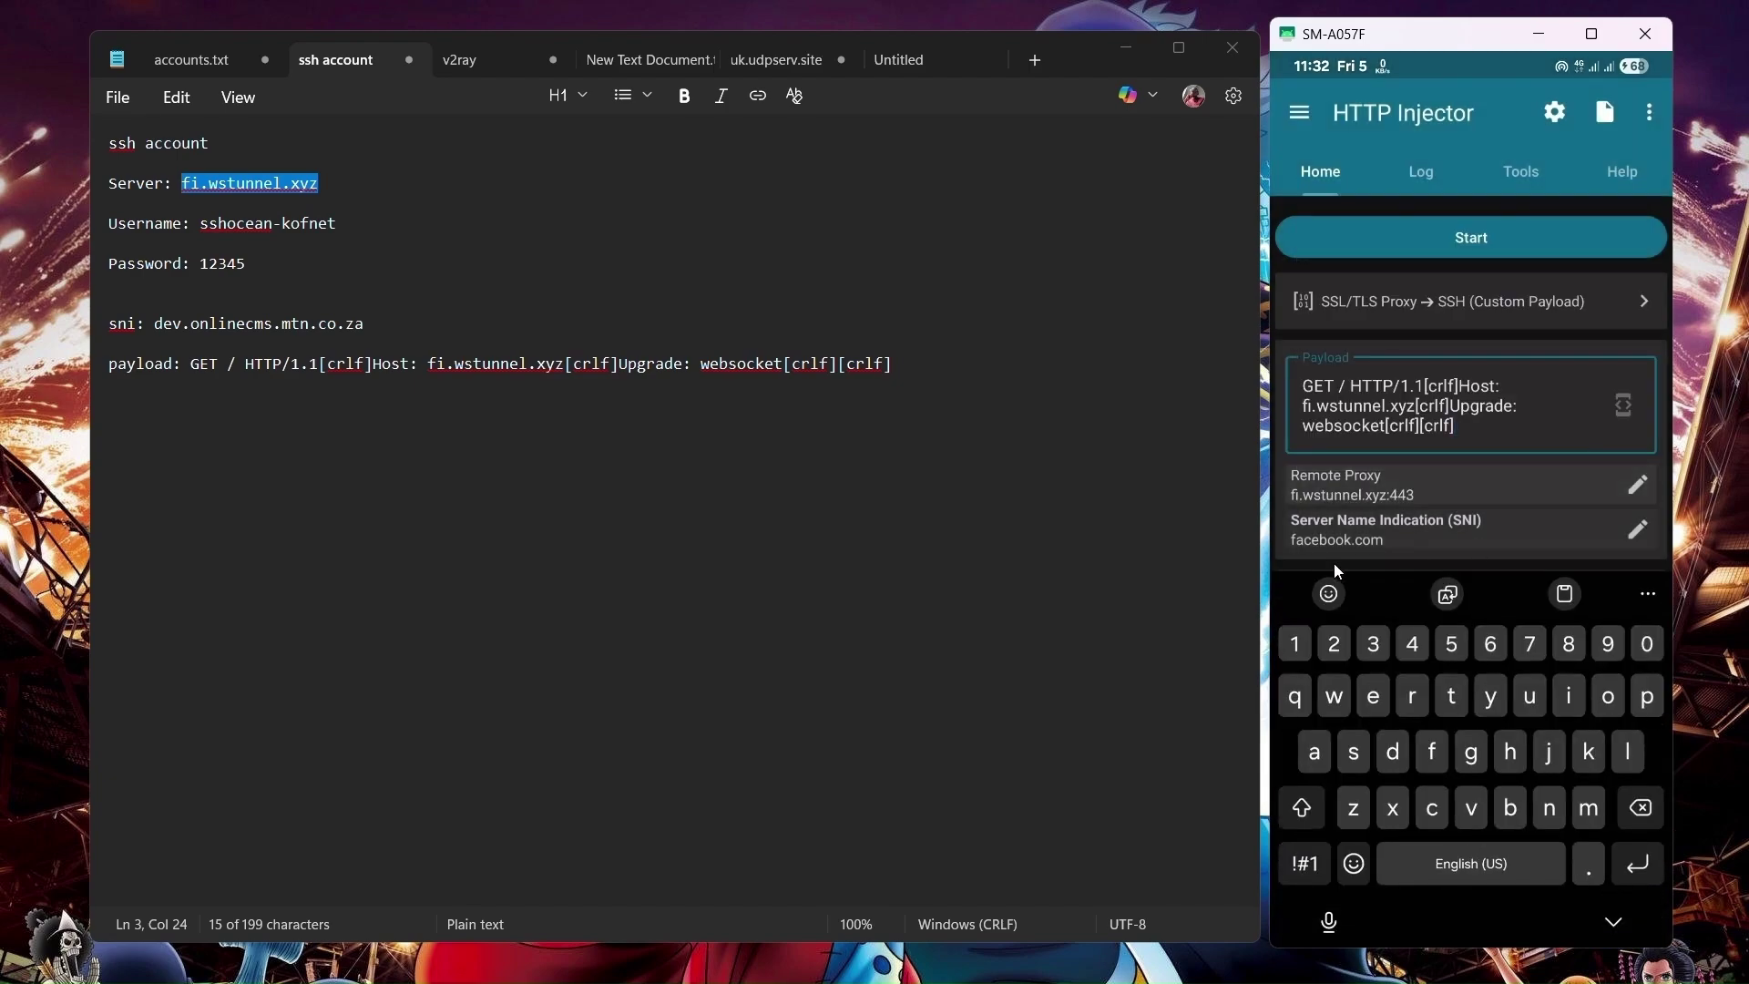
{"action": "left_click", "coordinate": [1636, 539]}
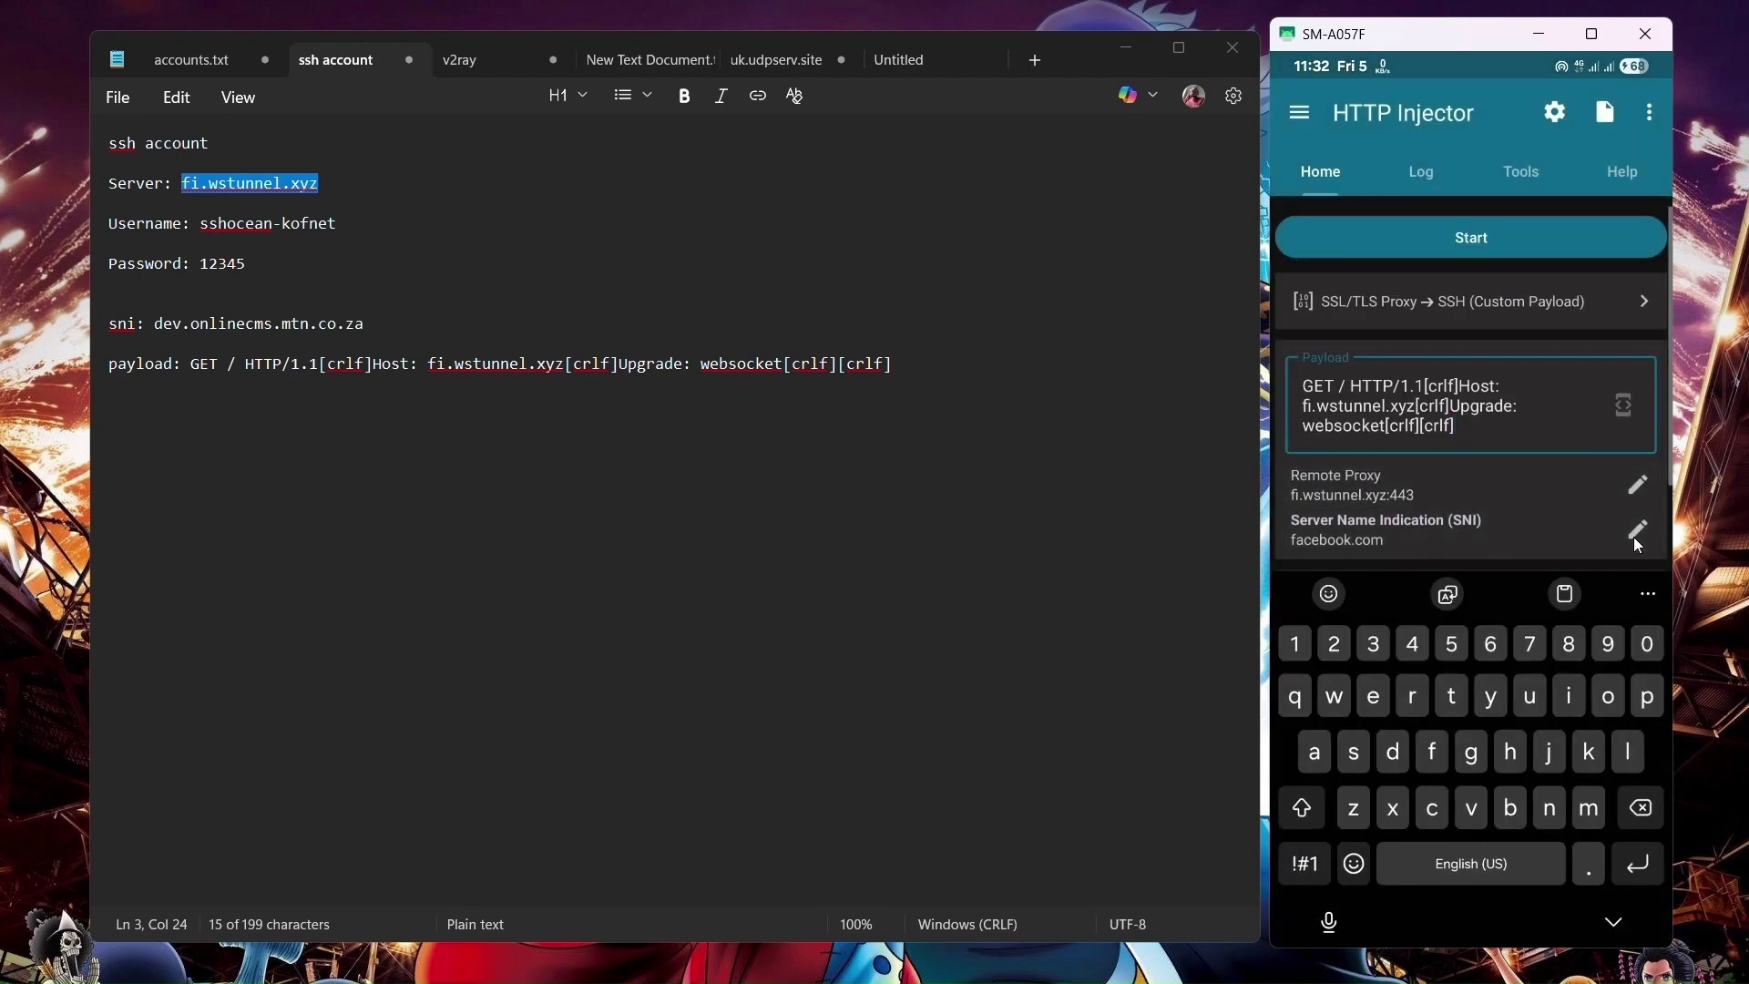
Replace the SNI hostname facebook.com with dev.onlinecms.mtn.co.za and save.
{"action": "left_click", "coordinate": [1451, 497]}
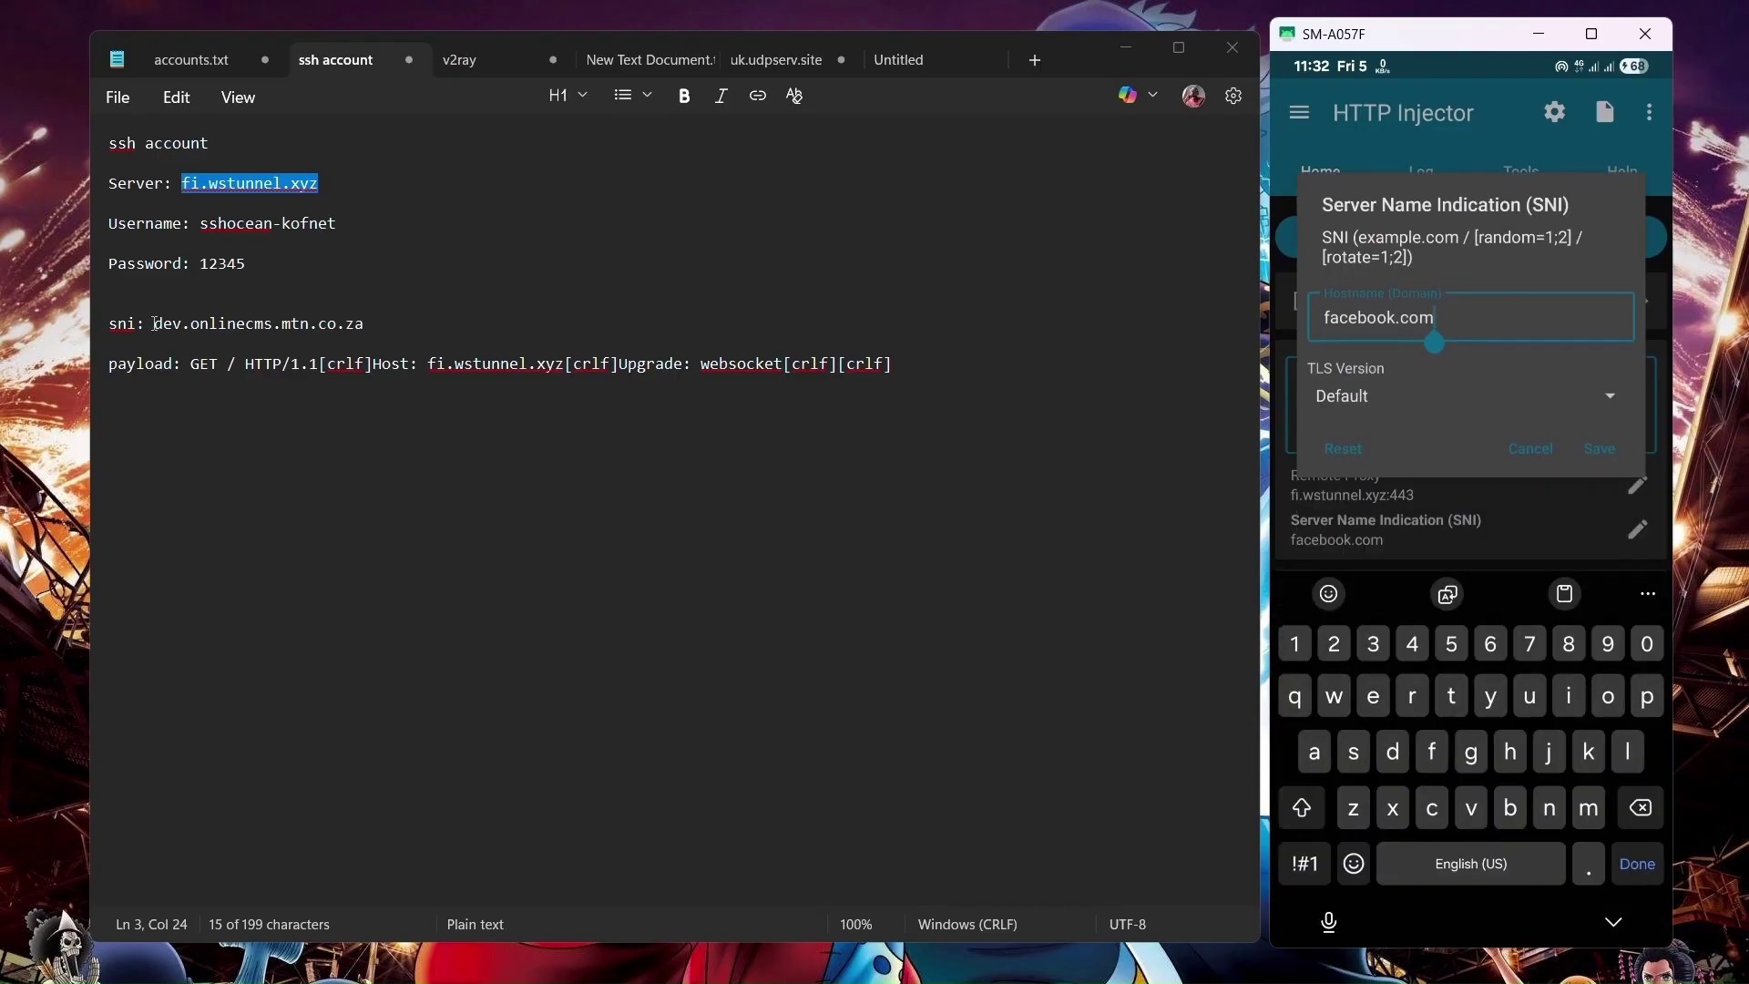
{"action": "left_click_drag", "start_coordinate": [154, 323], "coordinate": [368, 330]}
{"action": "key", "text": "ctrl+c"}
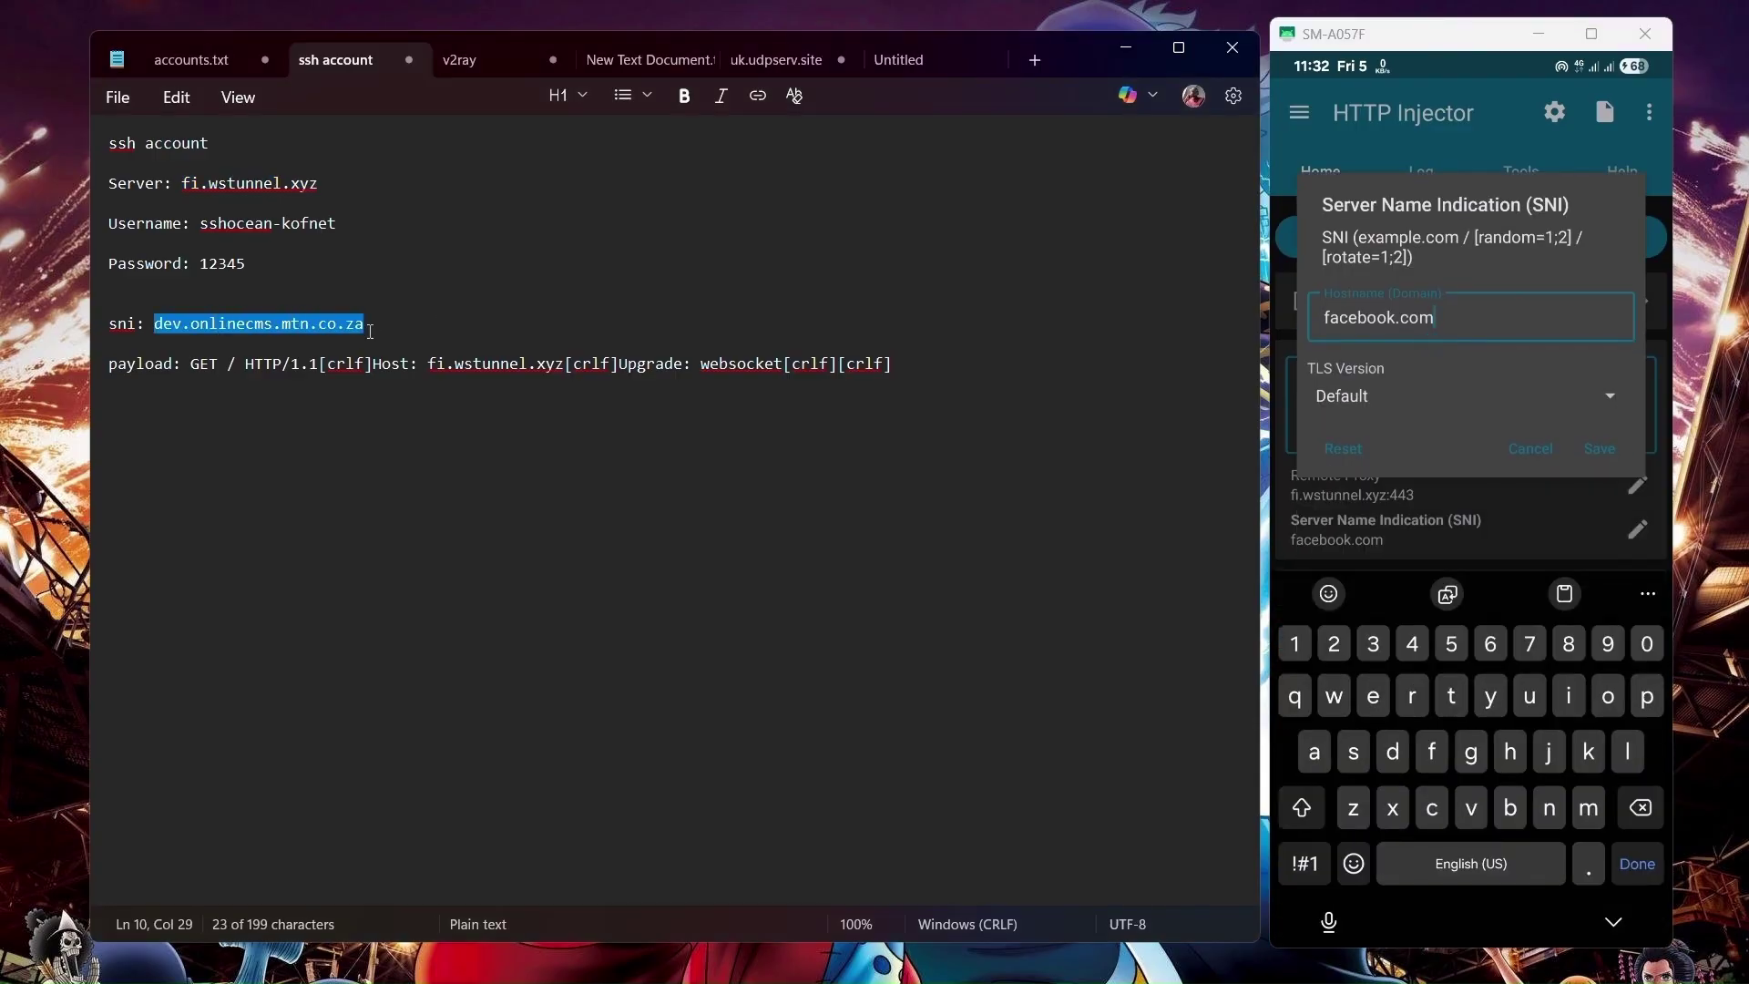
{"action": "left_click", "coordinate": [1466, 326]}
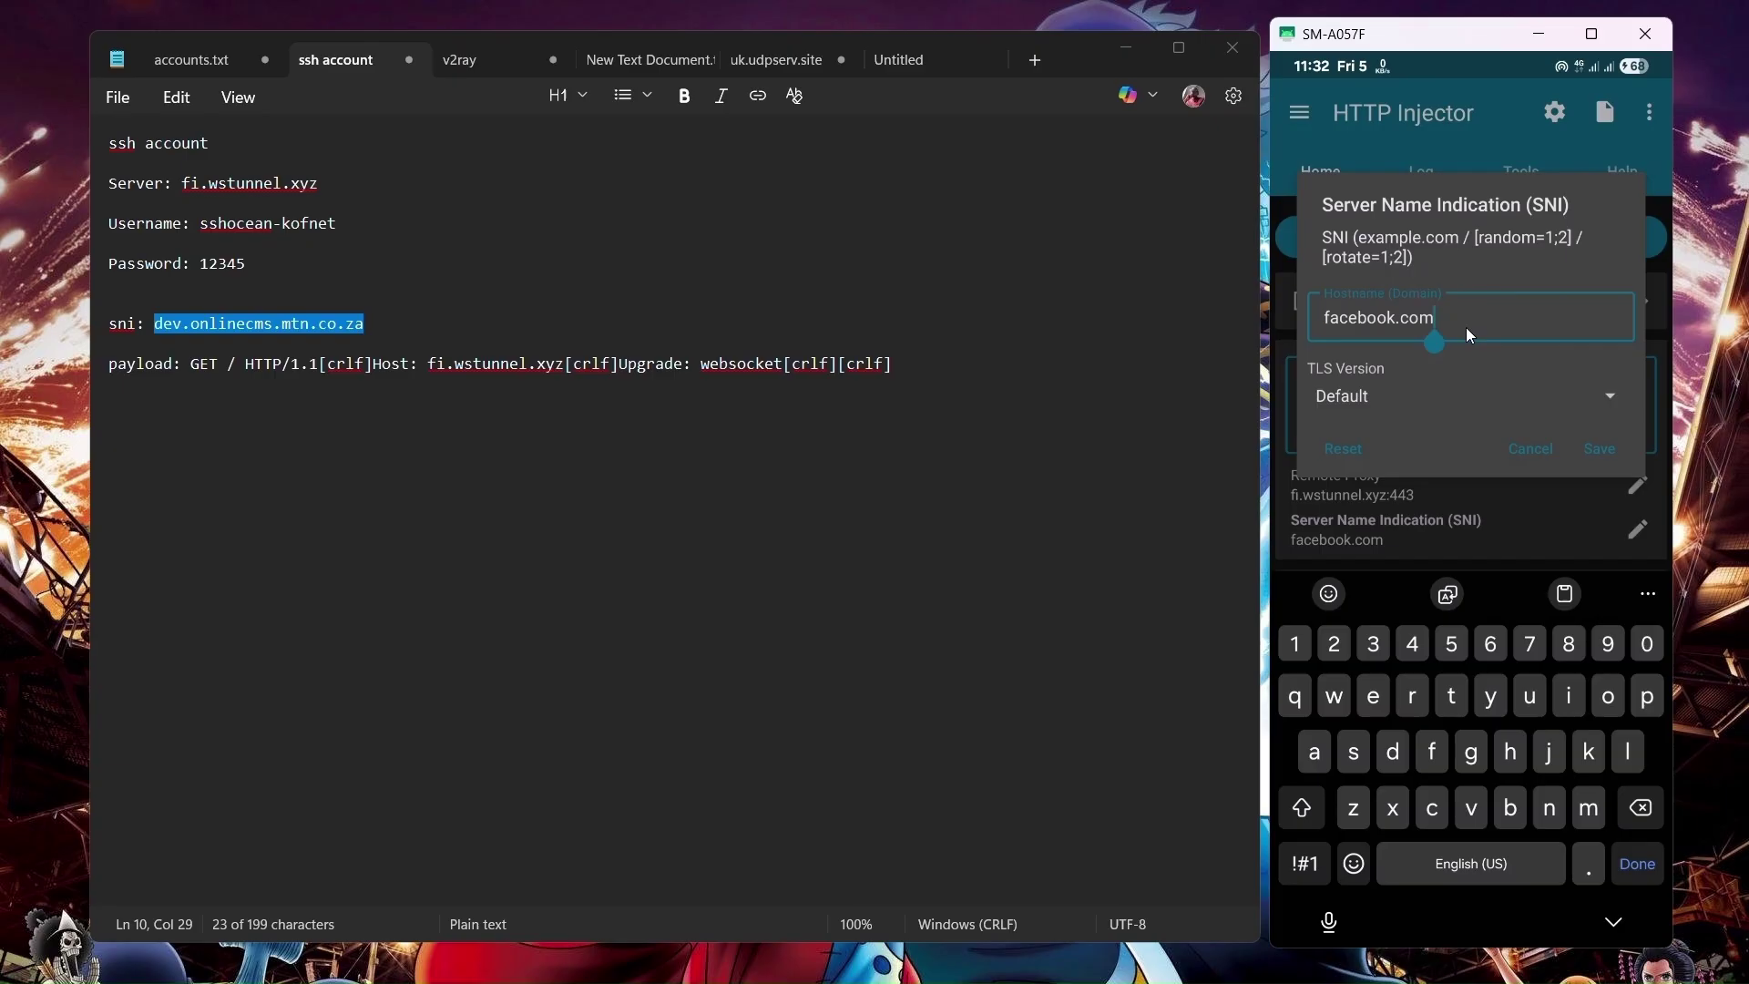
{"action": "key", "text": "BackSpace"}
{"action": "key", "text": "BackSpace"}
{"action": "key", "text": "BackSpace"}
{"action": "key", "text": "BackSpace"}
{"action": "key", "text": "BackSpace"}
{"action": "key", "text": "BackSpace"}
{"action": "key", "text": "BackSpace"}
{"action": "key", "text": "BackSpace"}
{"action": "key", "text": "BackSpace"}
{"action": "key", "text": "BackSpace"}
{"action": "key", "text": "BackSpace"}
{"action": "key", "text": "BackSpace"}
{"action": "key", "text": "ctrl+v"}
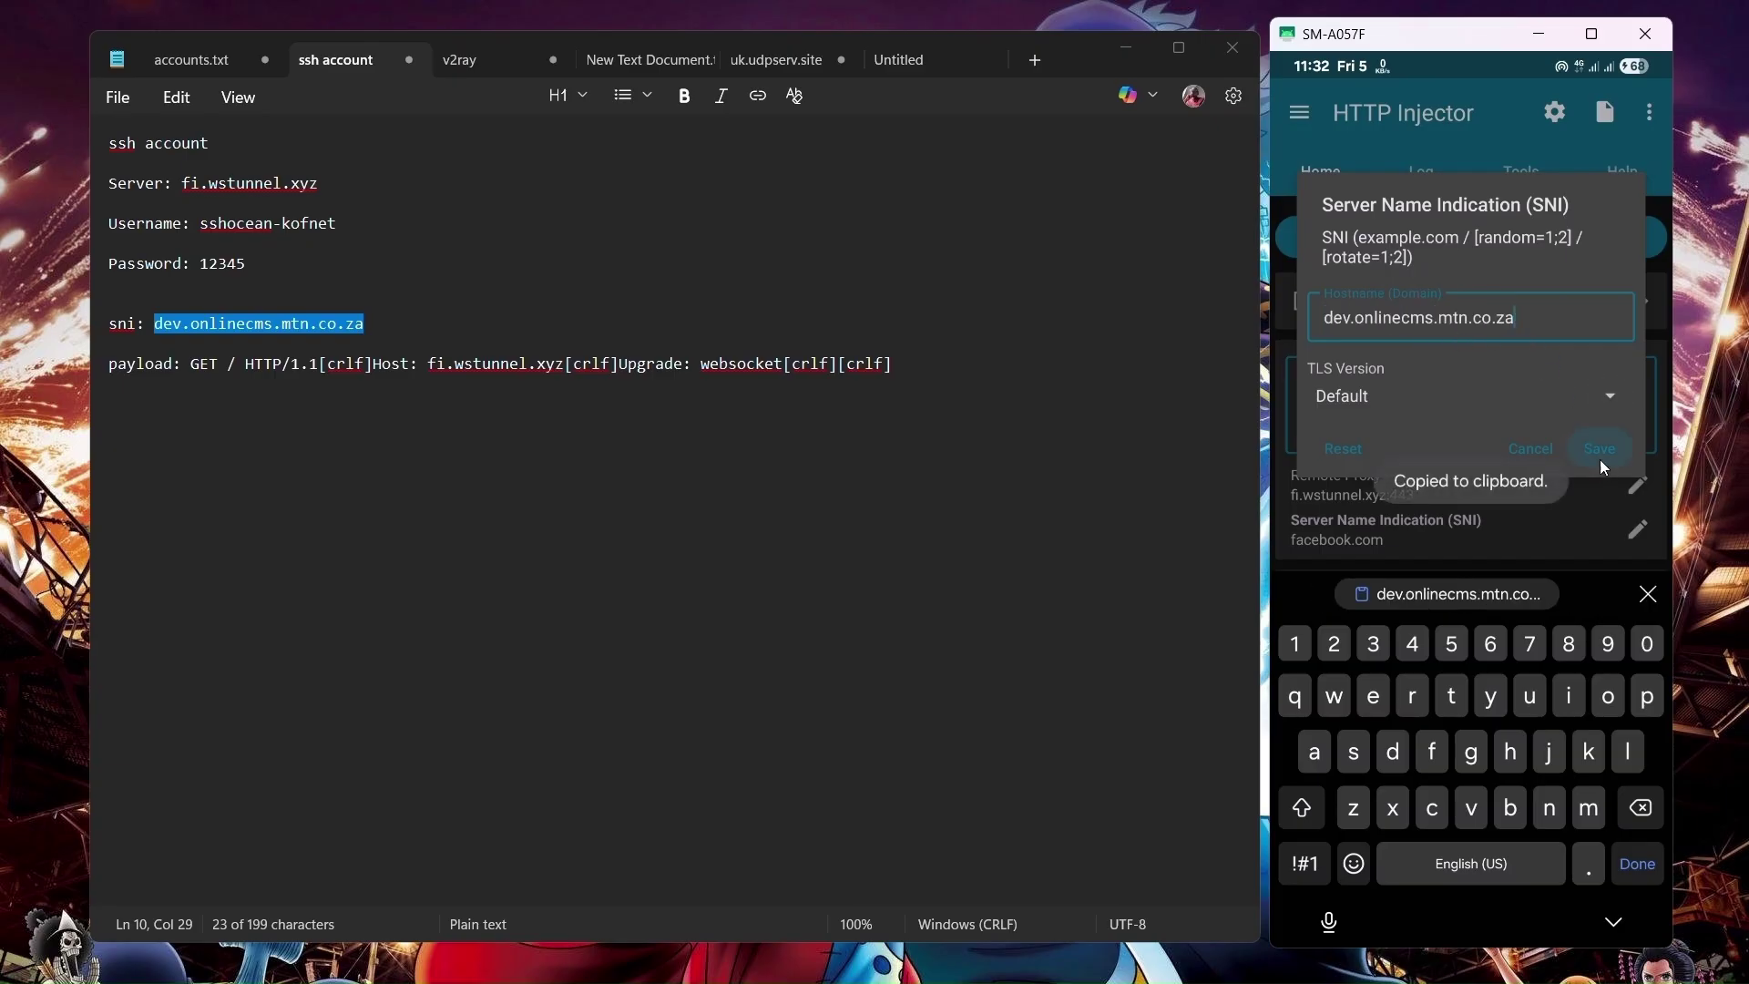
{"action": "left_click", "coordinate": [1593, 451]}
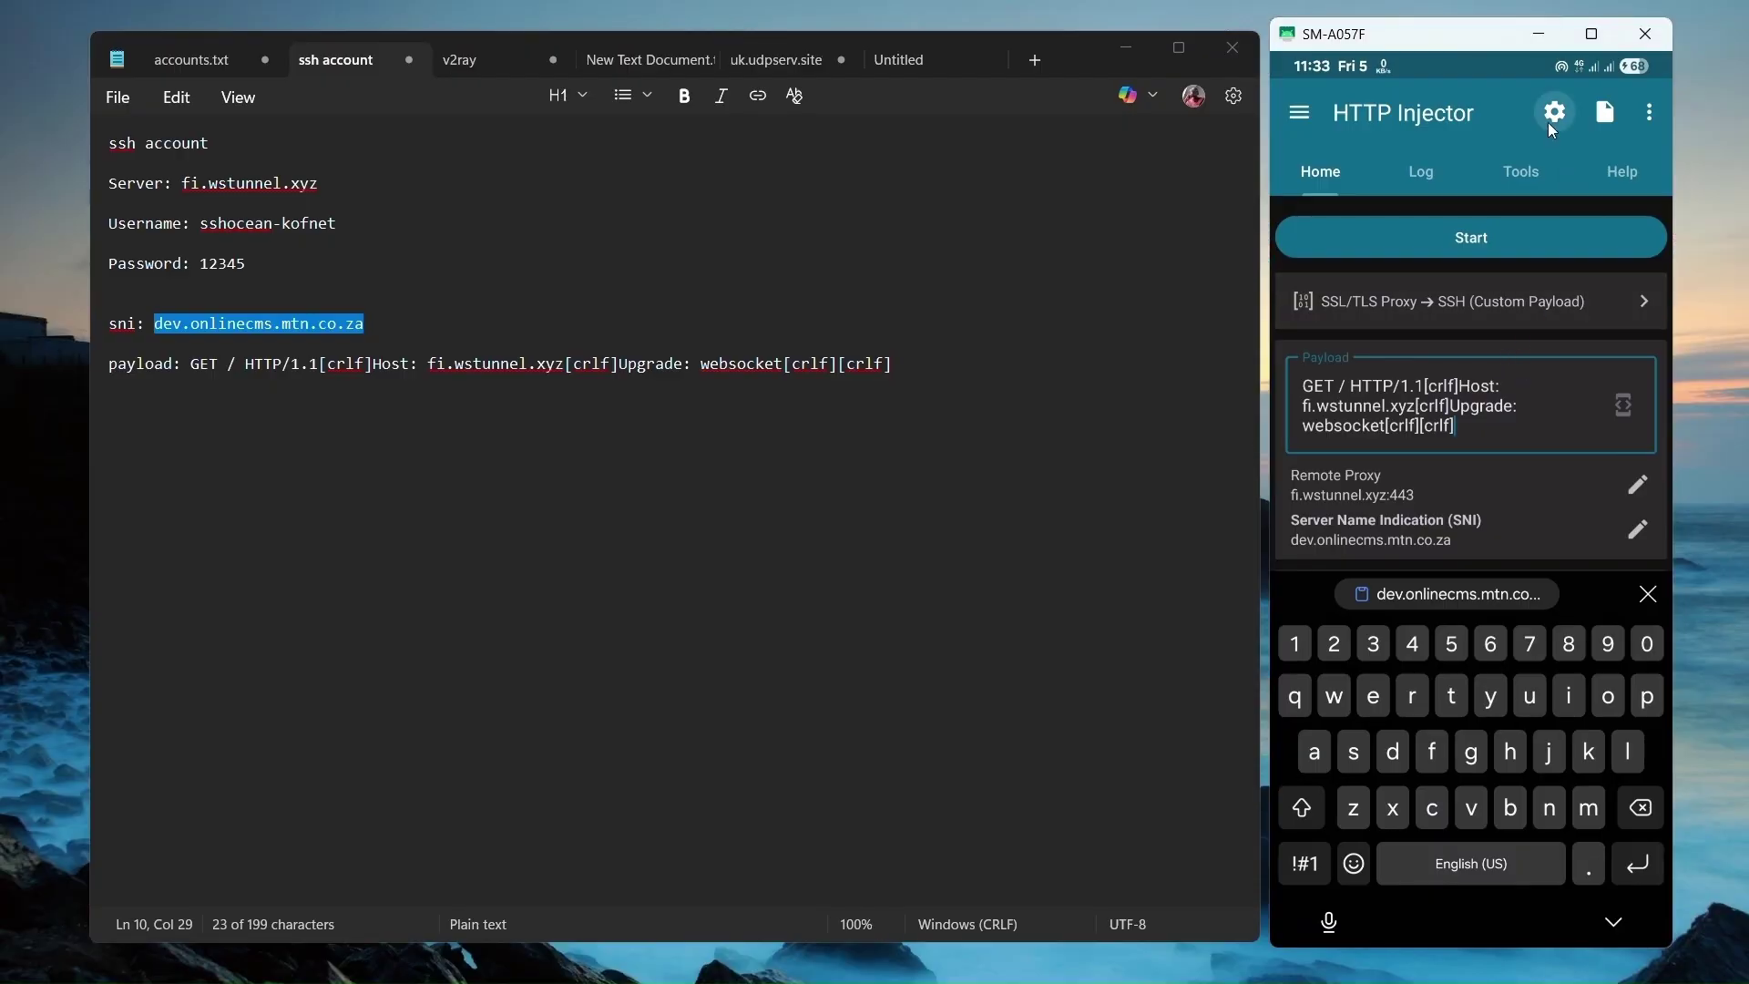
Set the SSH host to dev.onlinecms.mtn.co.za and the SSH port to 443.
{"action": "left_click", "coordinate": [1566, 113]}
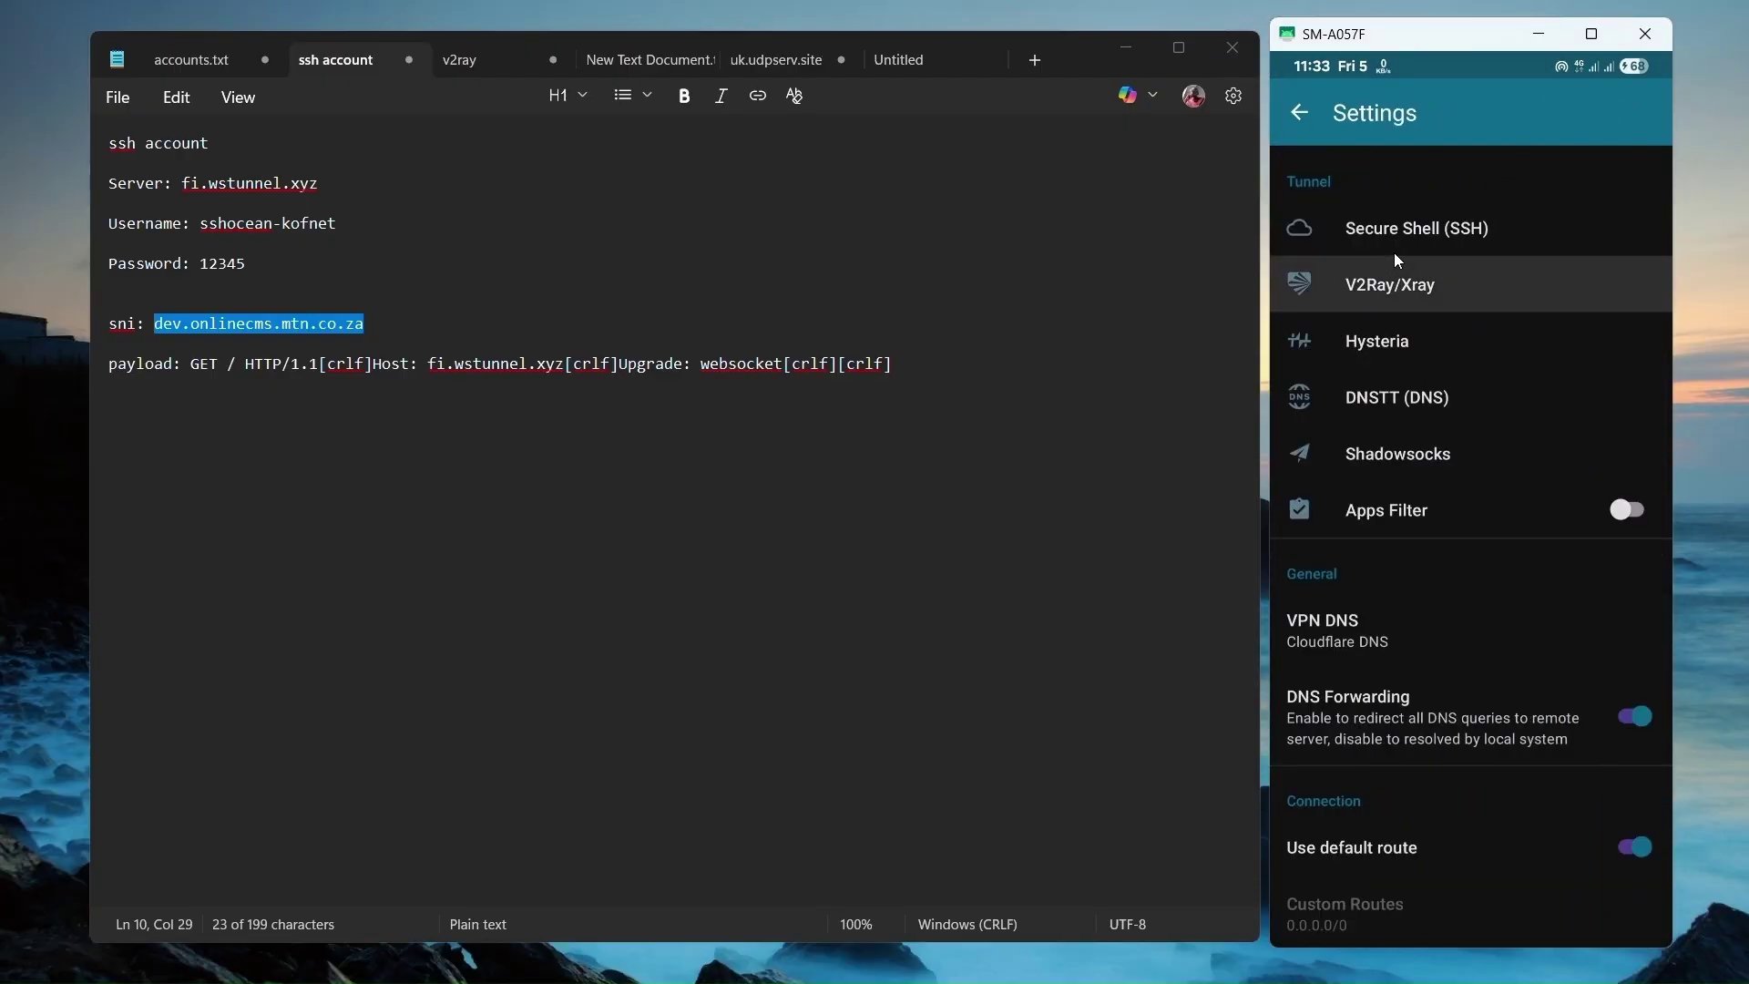
{"action": "left_click", "coordinate": [1461, 224]}
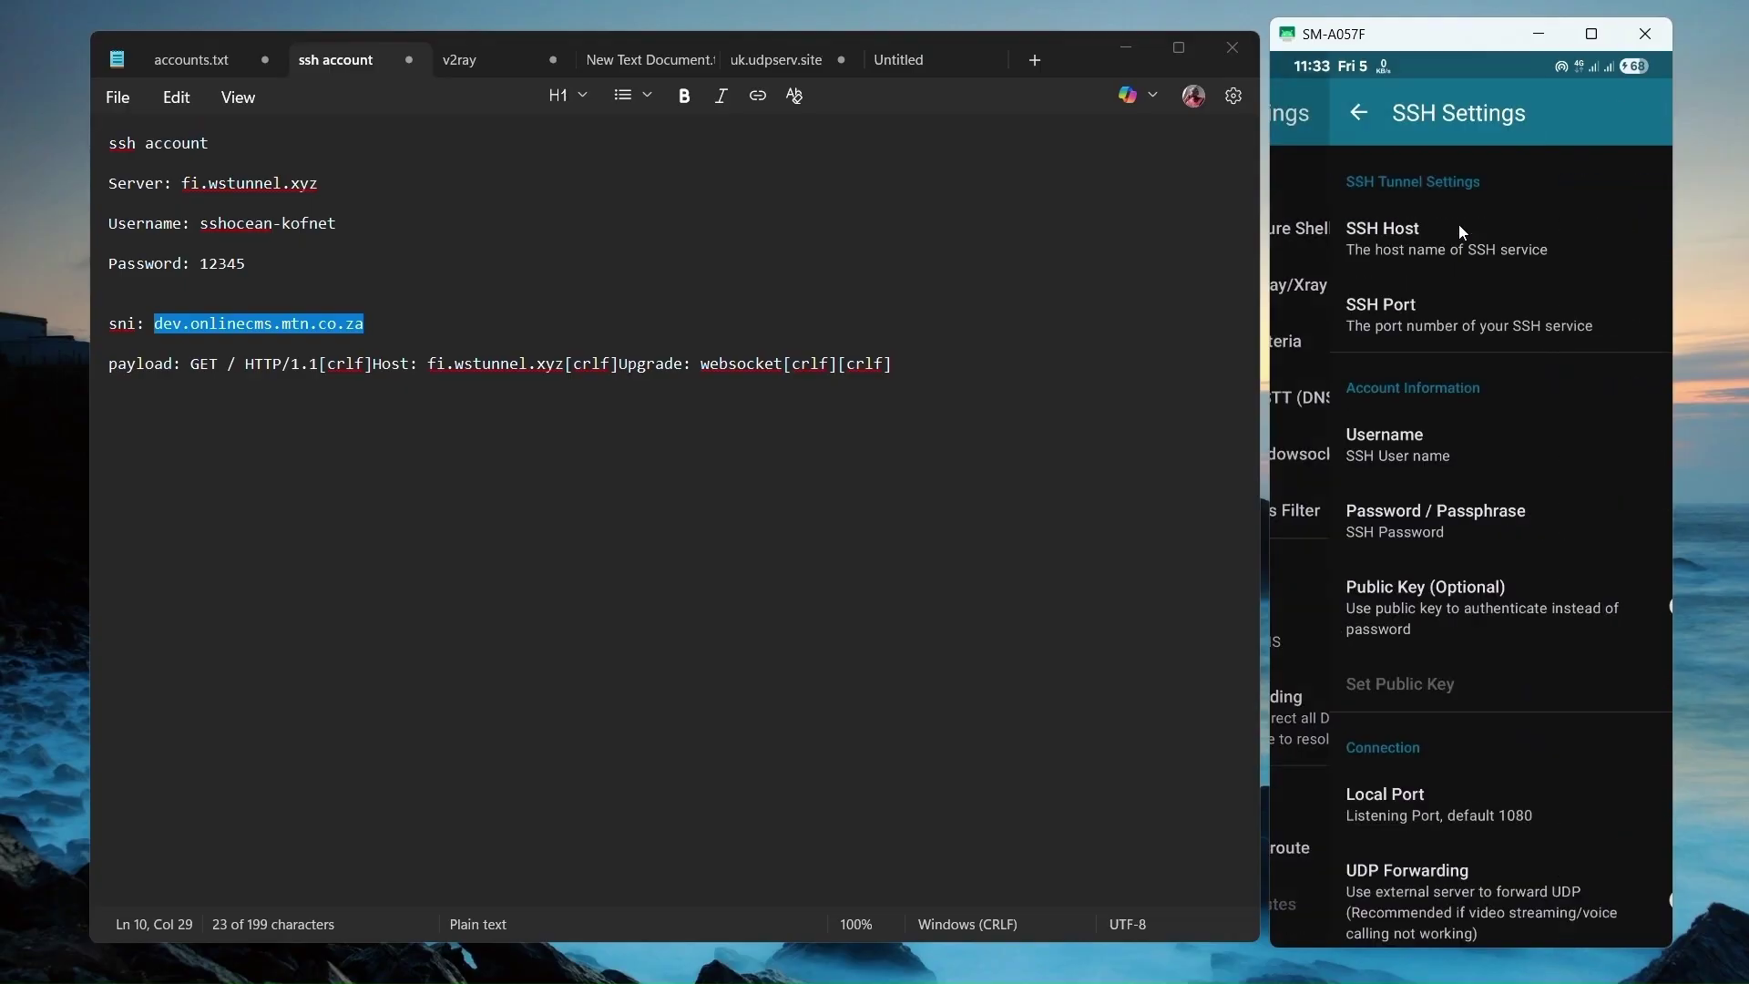
{"action": "left_click", "coordinate": [1403, 251]}
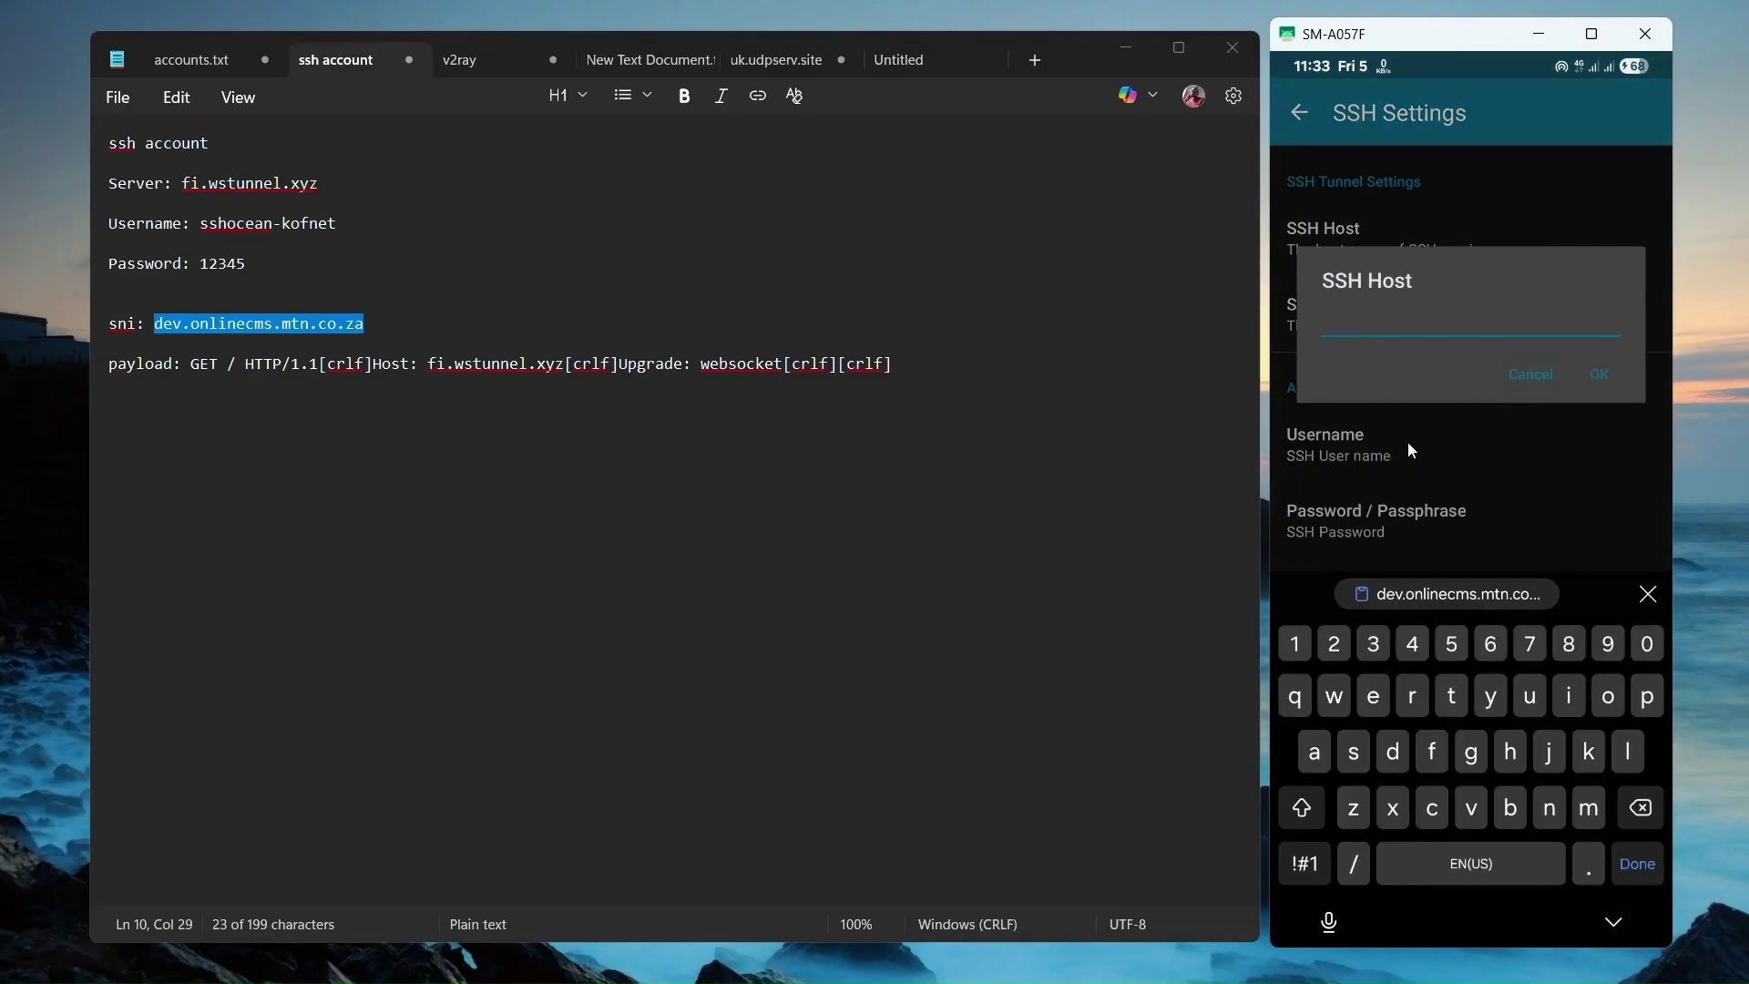
{"action": "type", "text": "dev.onlinecms.mtn.co.za"}
{"action": "left_click", "coordinate": [1622, 382]}
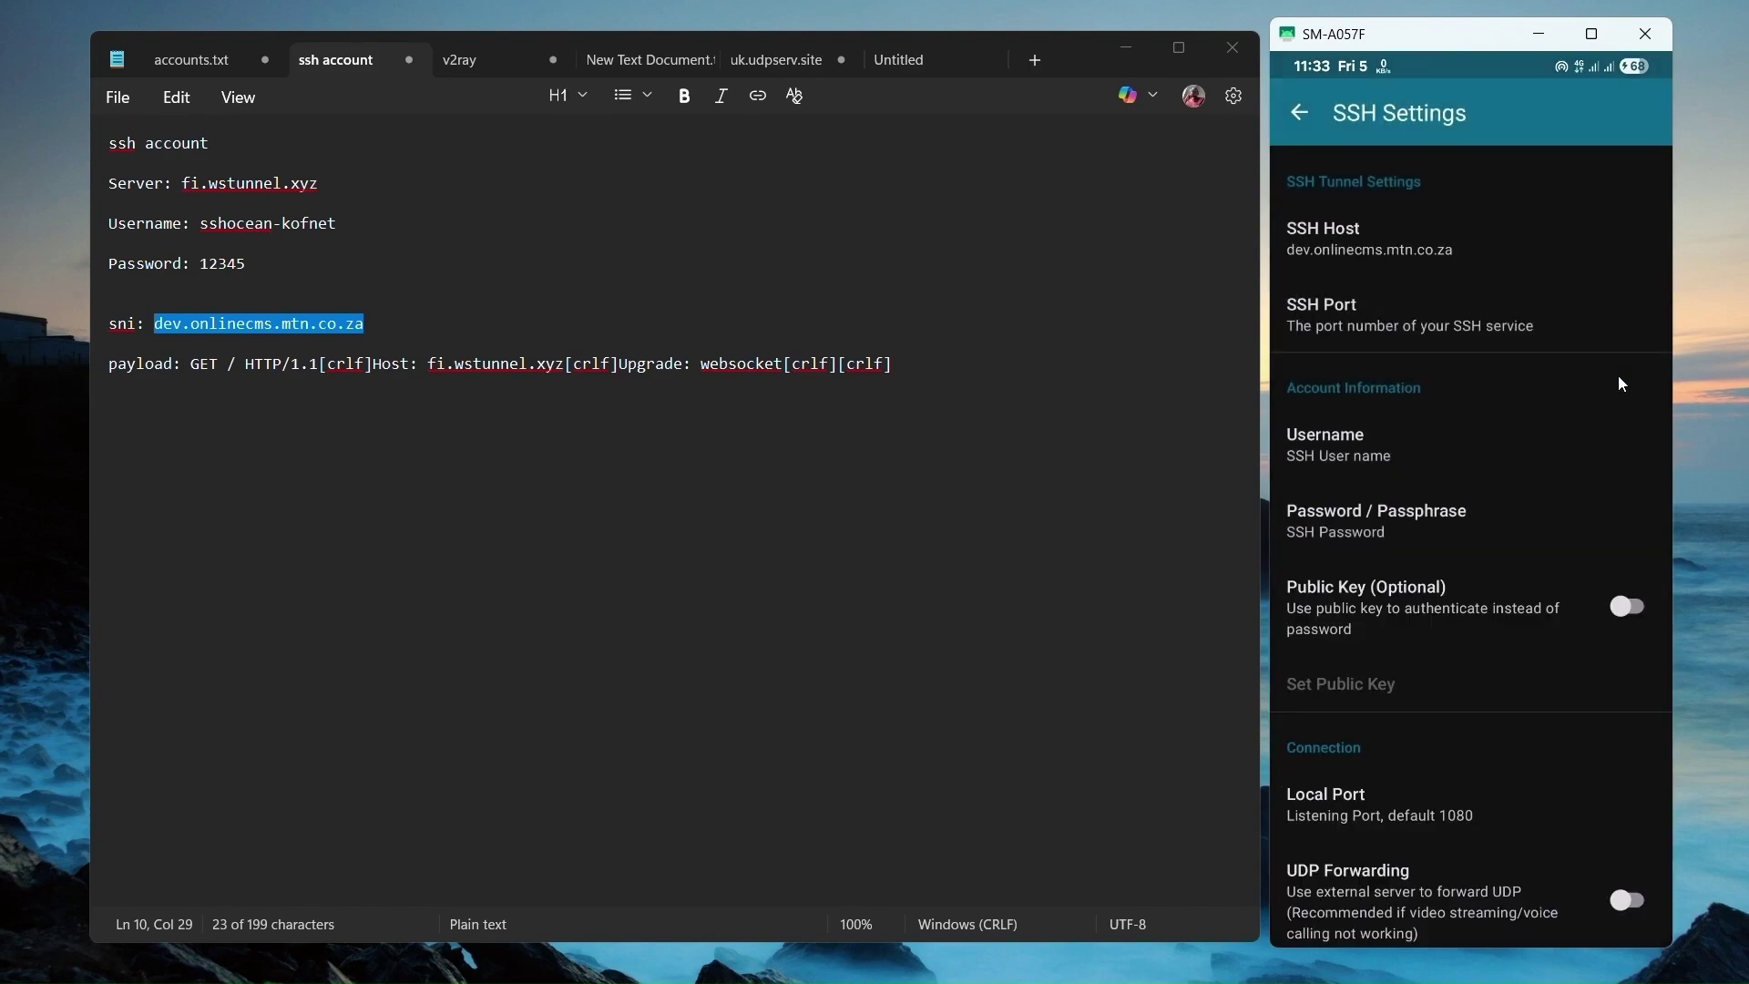
{"action": "left_click", "coordinate": [1452, 299]}
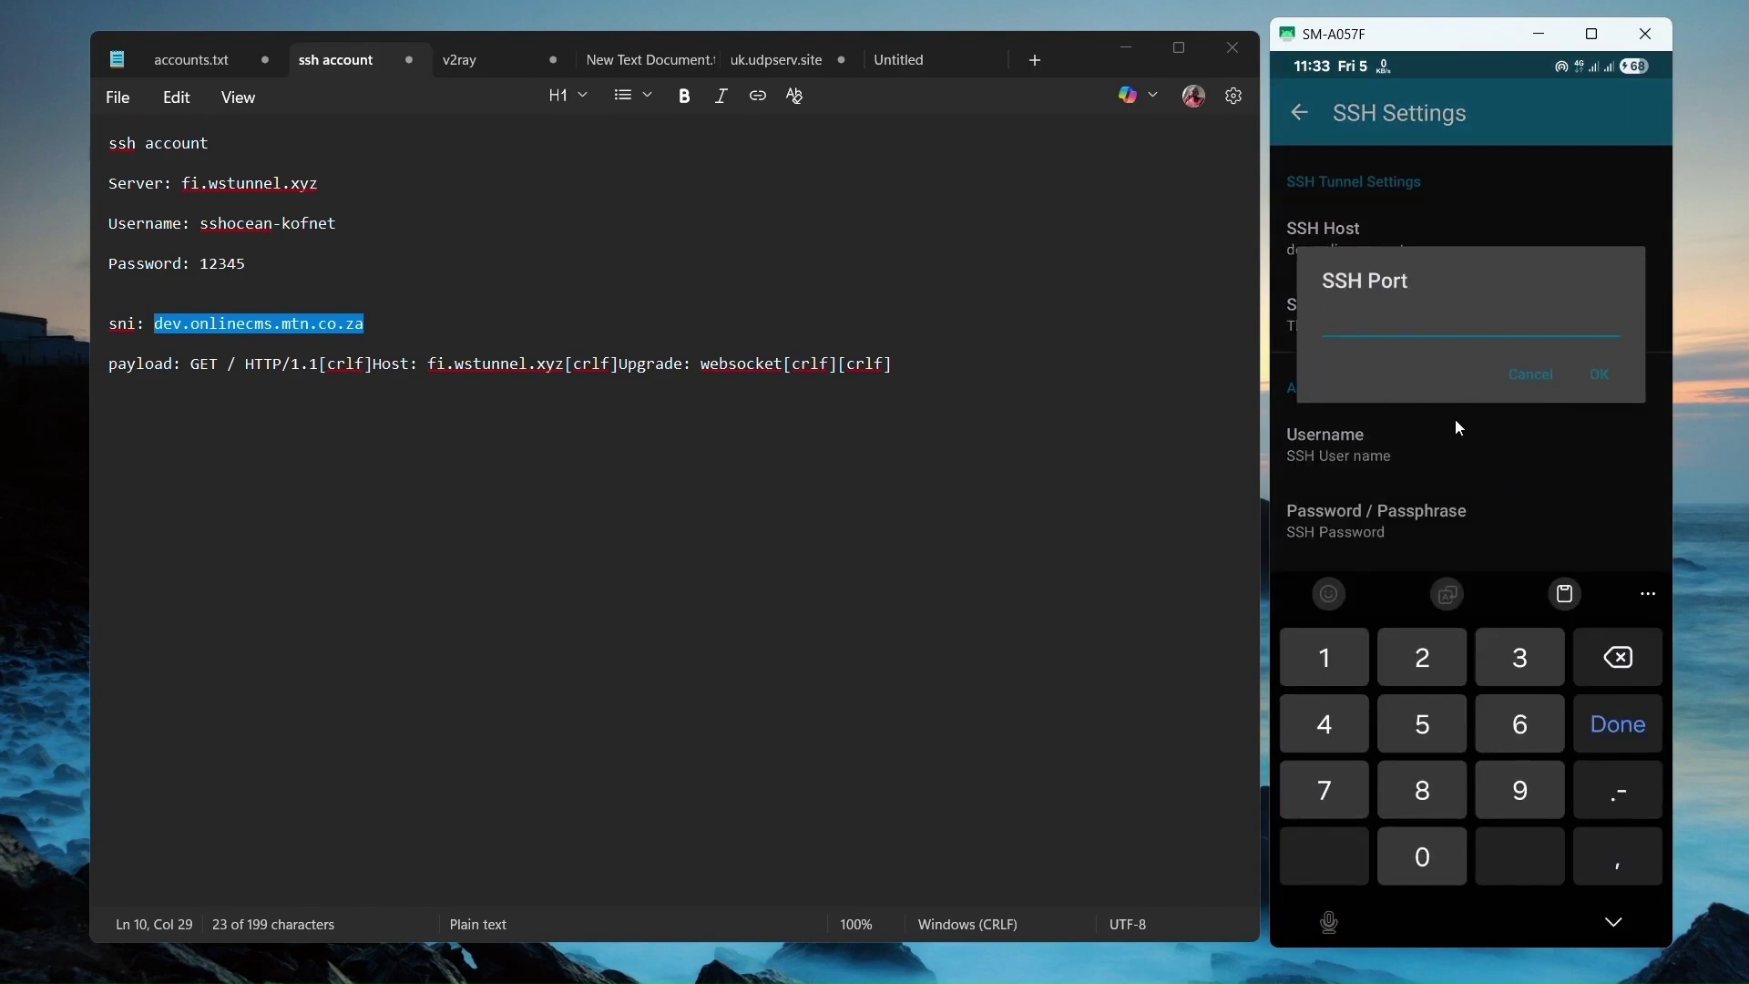
{"action": "type", "text": "443"}
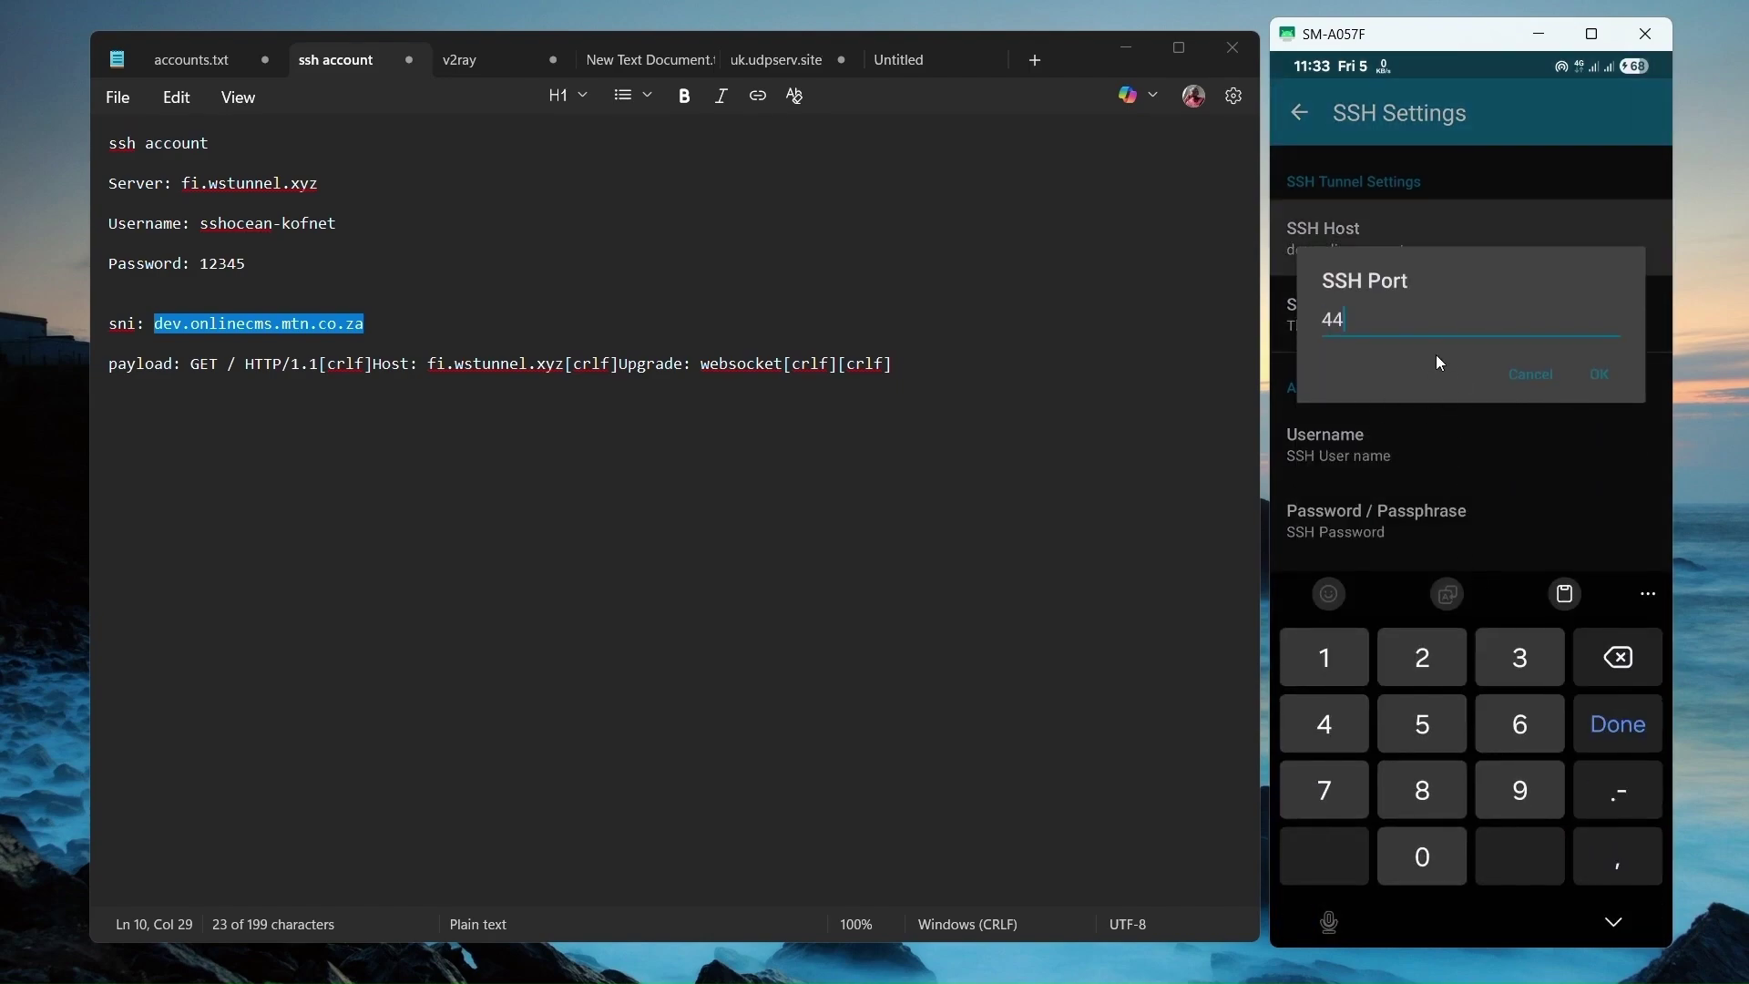
{"action": "left_click", "coordinate": [1607, 380]}
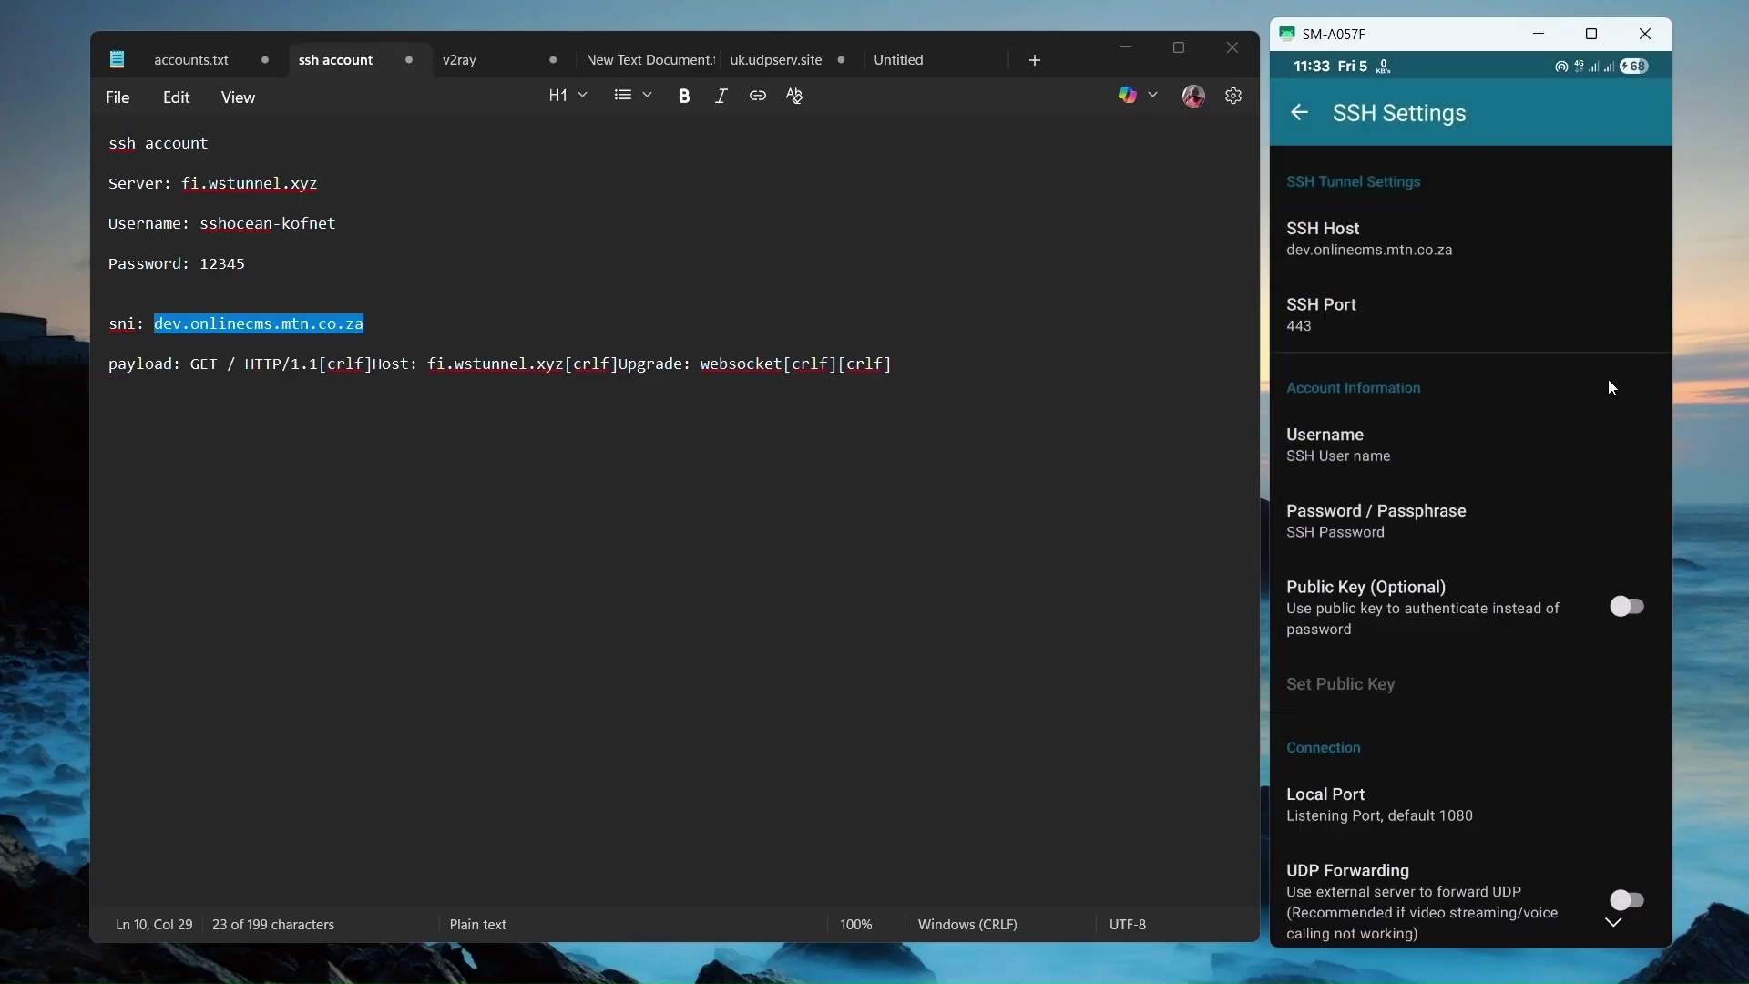
Enter the SSH username and password copied from the account notes.
{"action": "left_click", "coordinate": [1381, 470]}
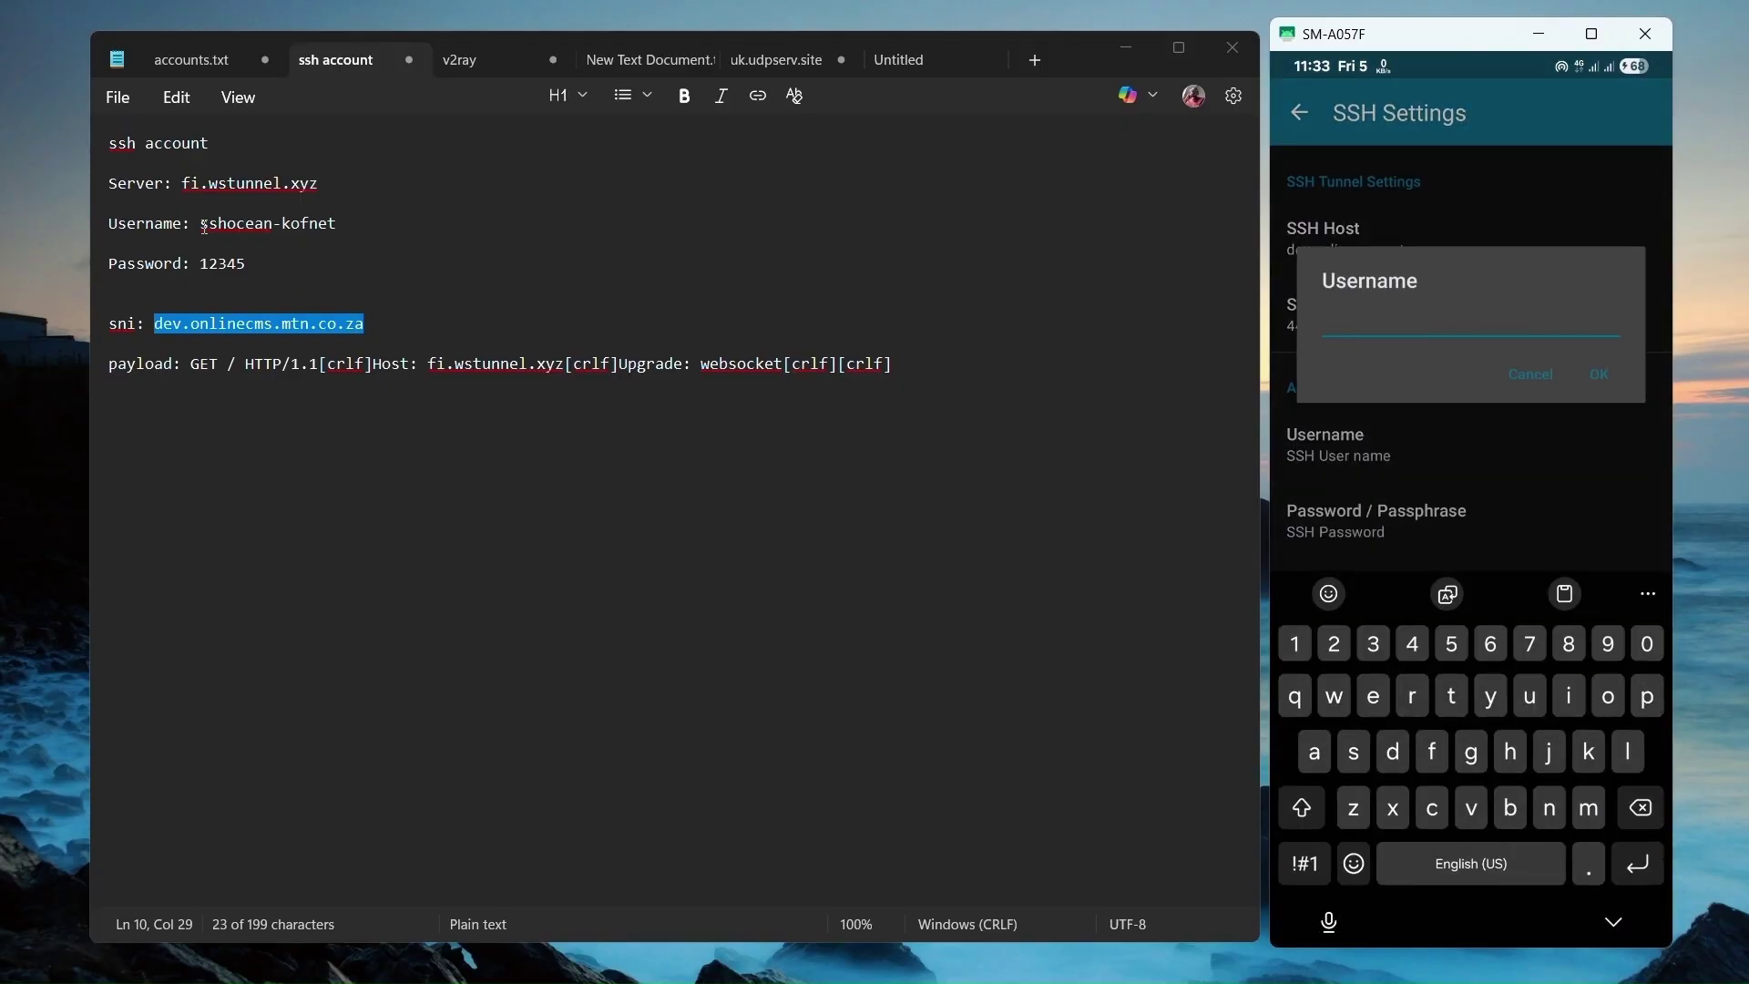
{"action": "mouse_move", "coordinate": [201, 224]}
{"action": "left_mouse_down"}
{"action": "mouse_move", "coordinate": [334, 219]}
{"action": "mouse_move", "coordinate": [198, 224]}
{"action": "left_mouse_up"}
{"action": "key", "text": "ctrl+c"}
{"action": "left_click", "coordinate": [336, 221]}
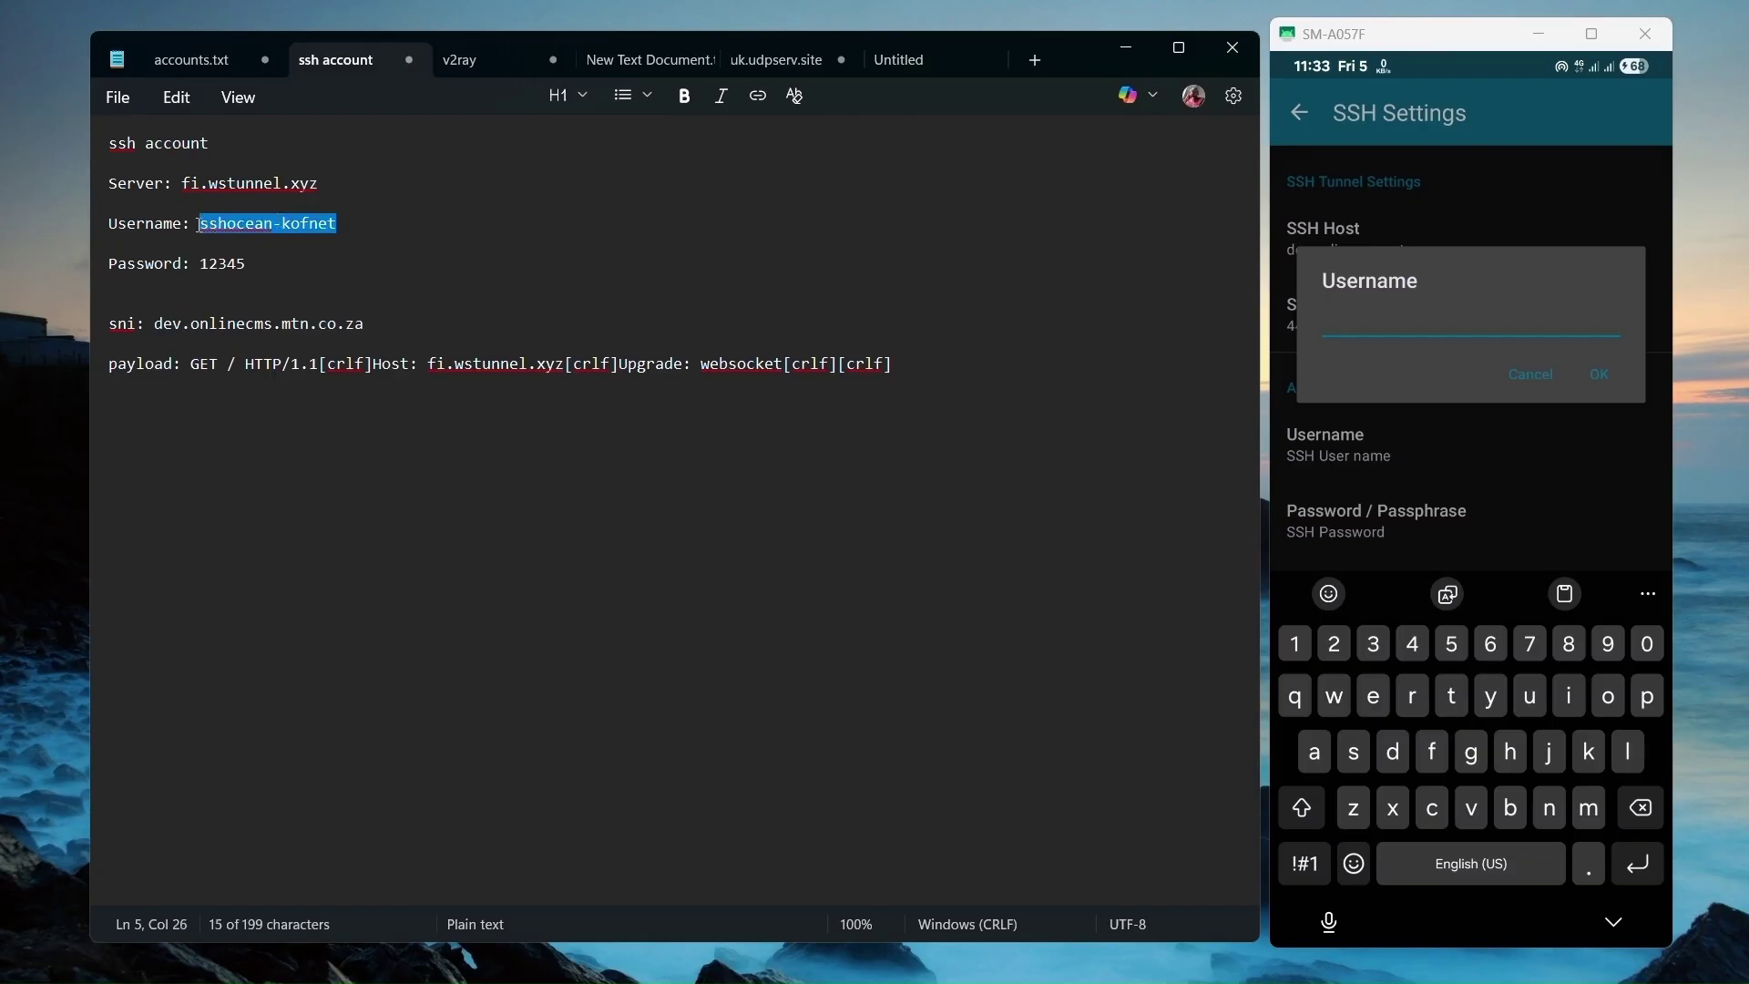
{"action": "left_click", "coordinate": [1416, 314]}
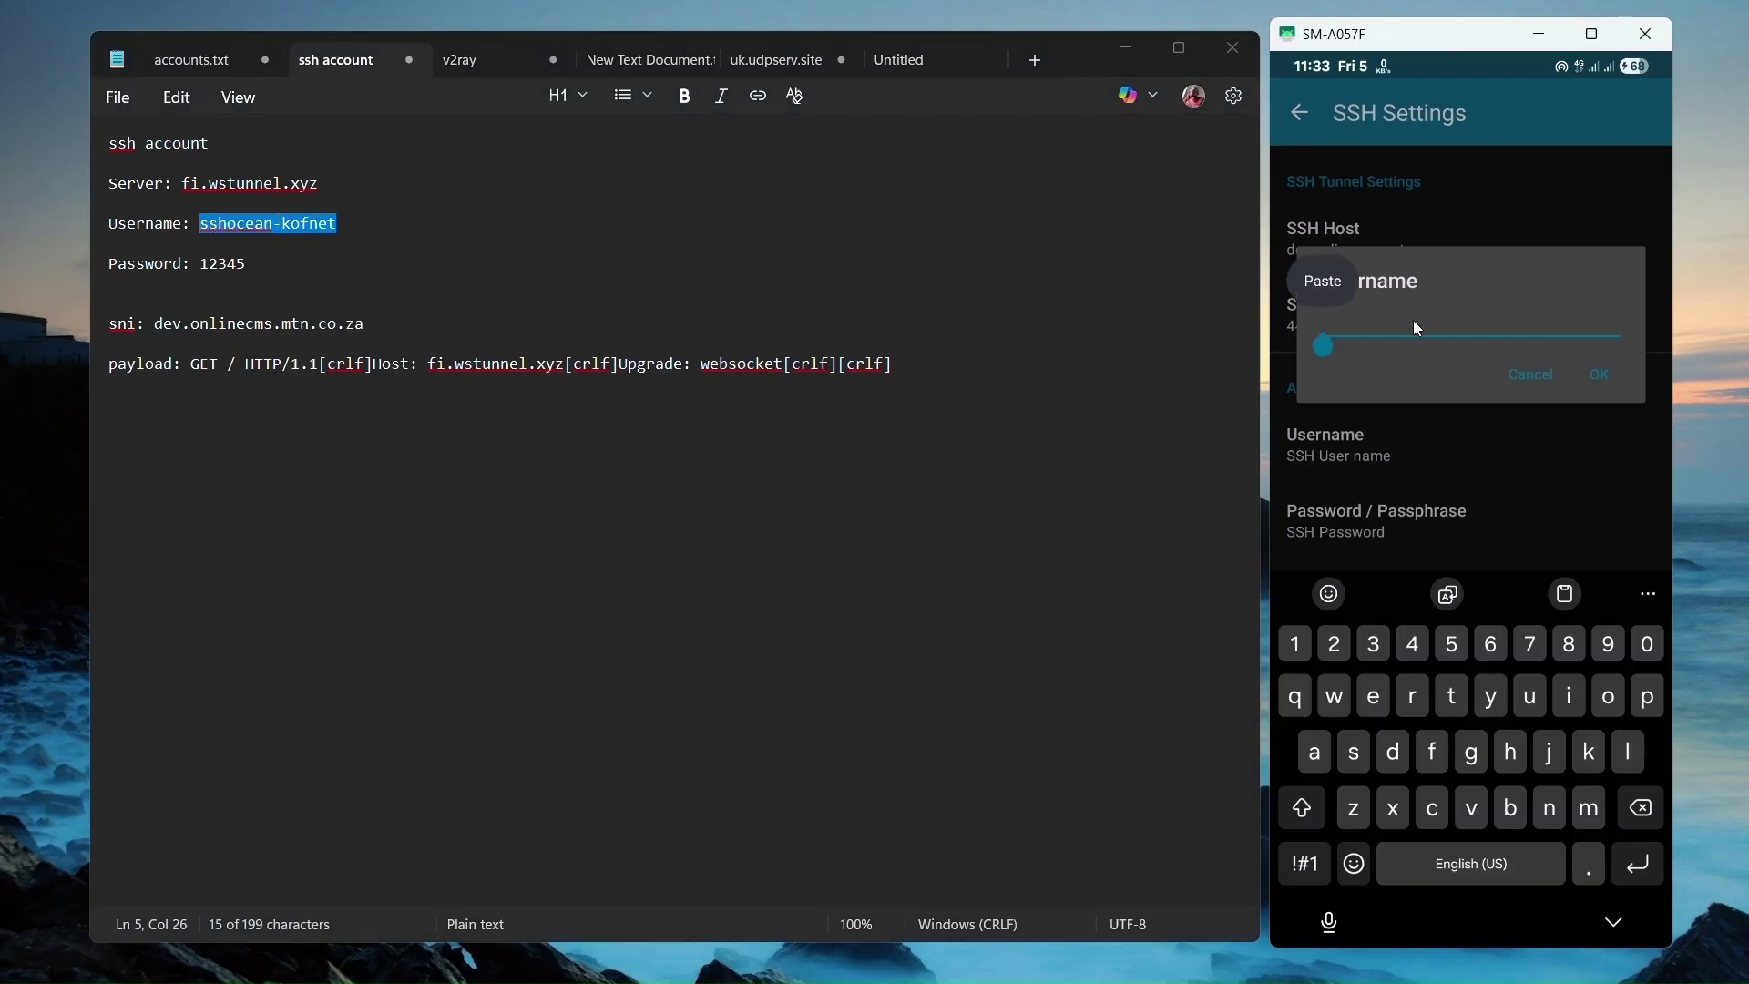
{"action": "key", "text": "ctrl+v"}
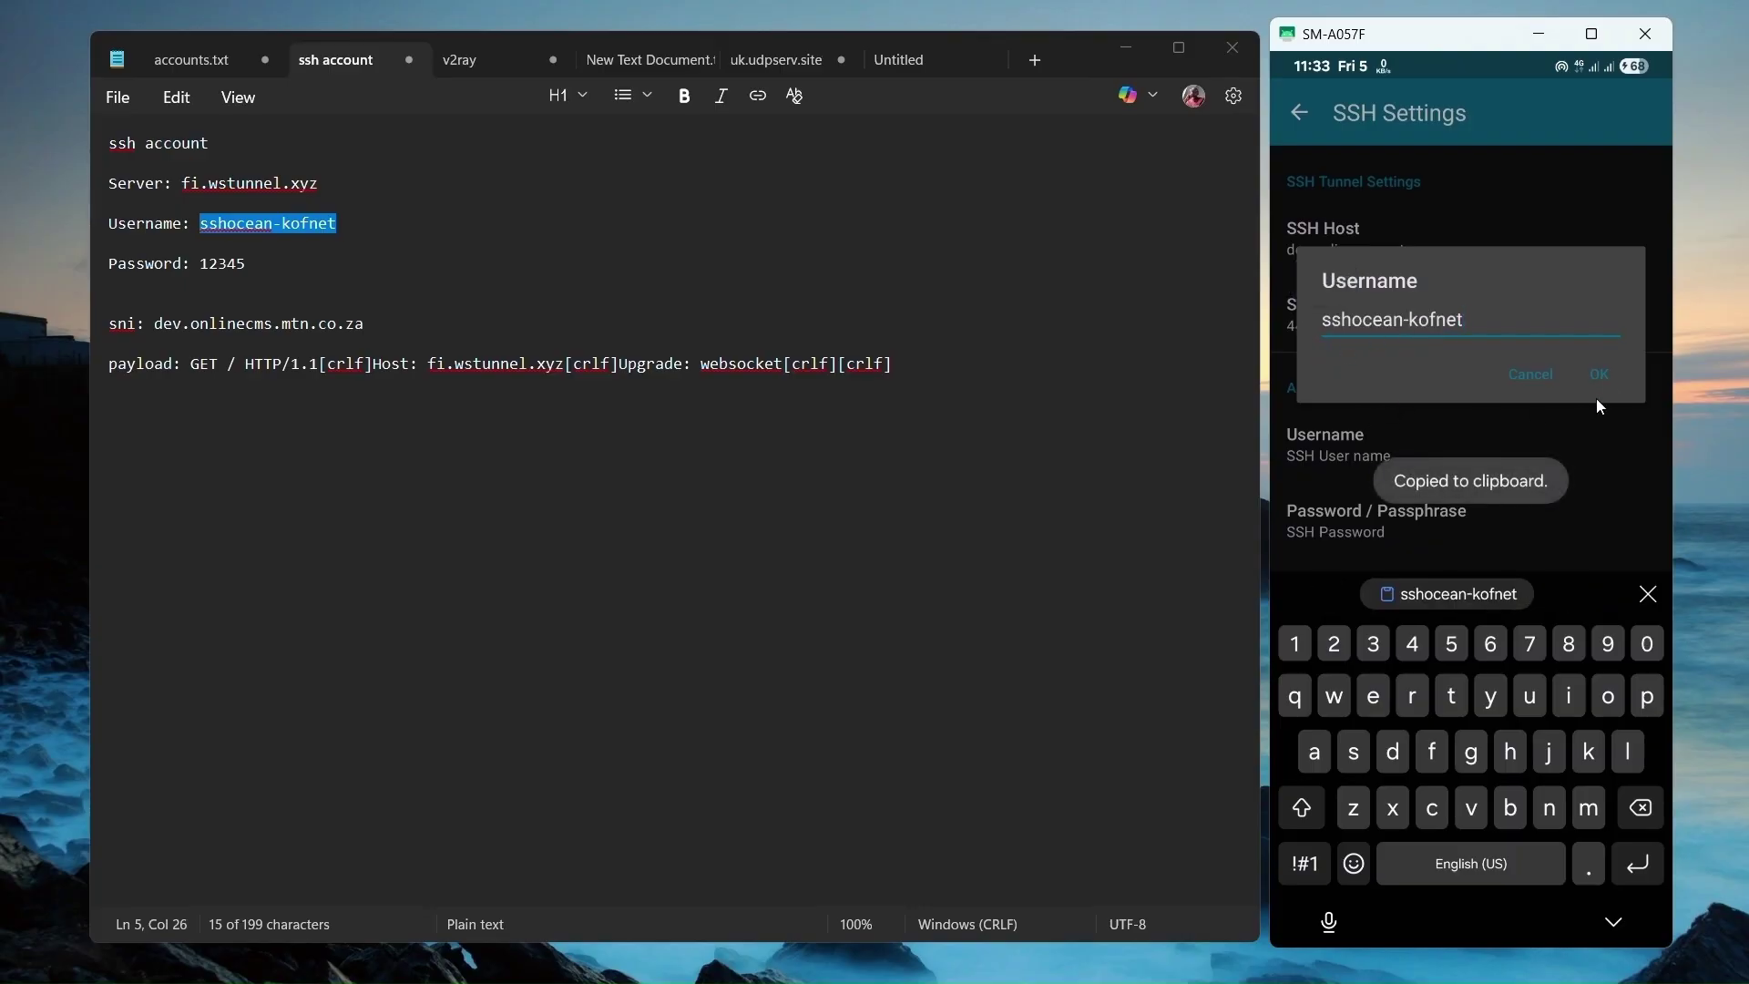
{"action": "left_click", "coordinate": [1603, 373]}
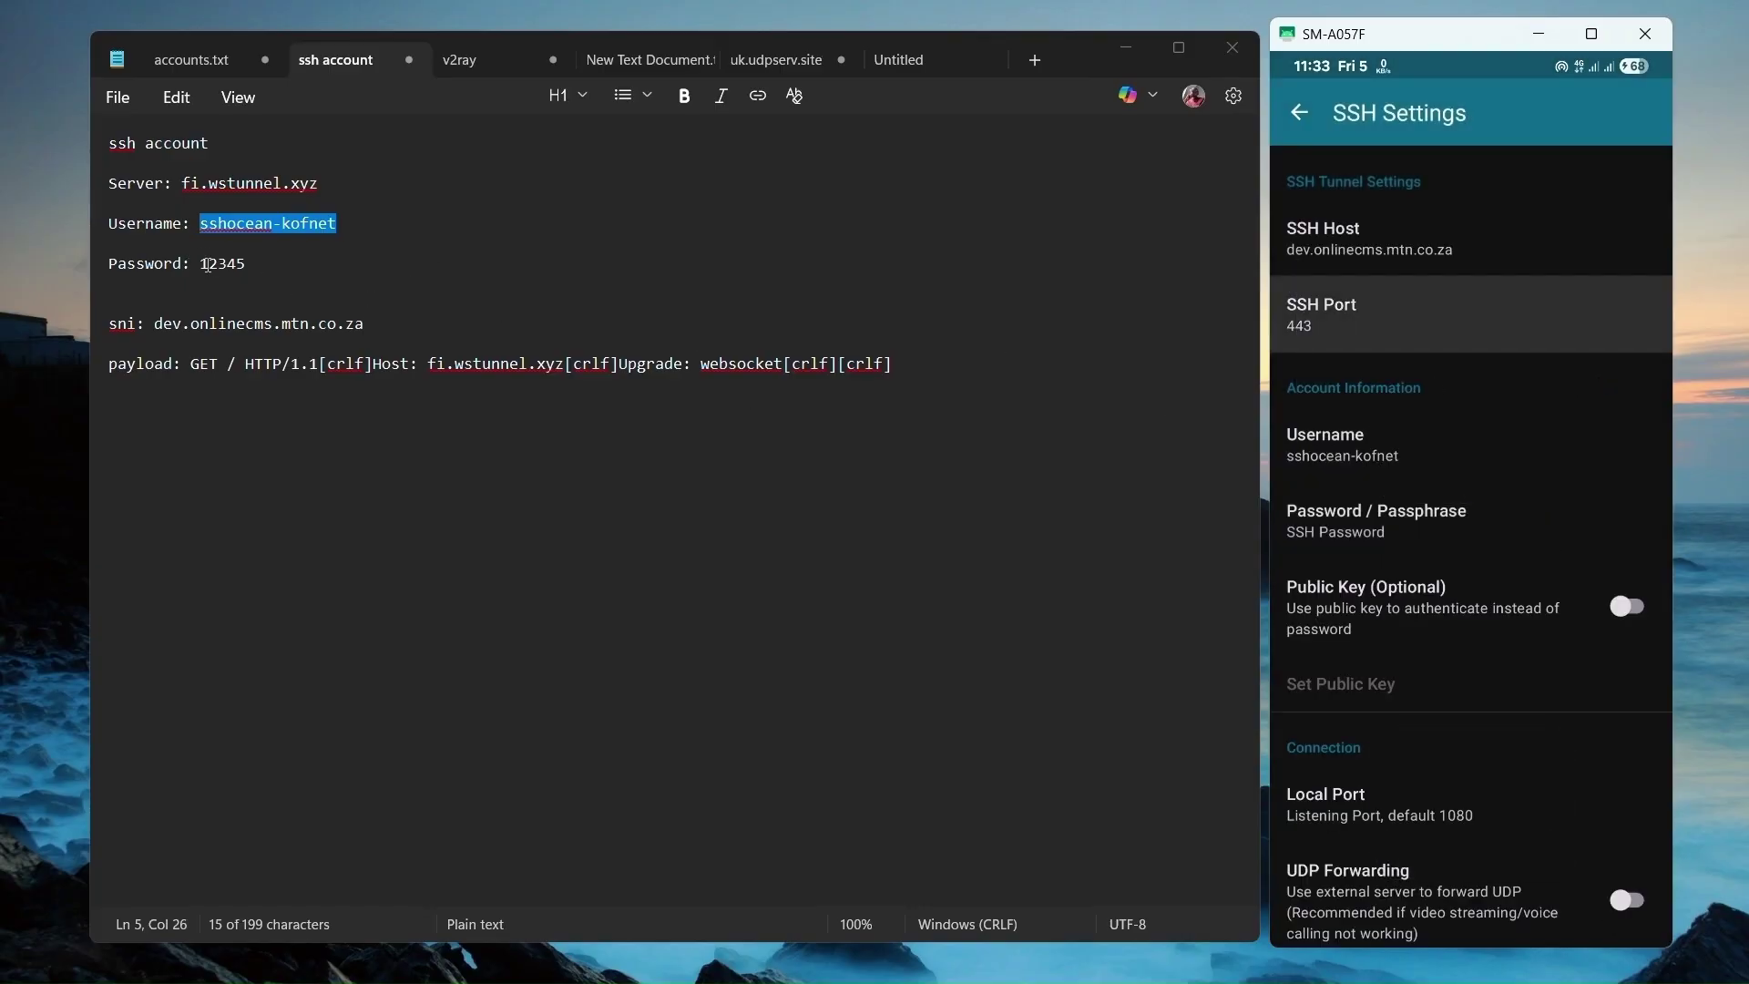
{"action": "left_click_drag", "start_coordinate": [201, 265], "coordinate": [254, 272]}
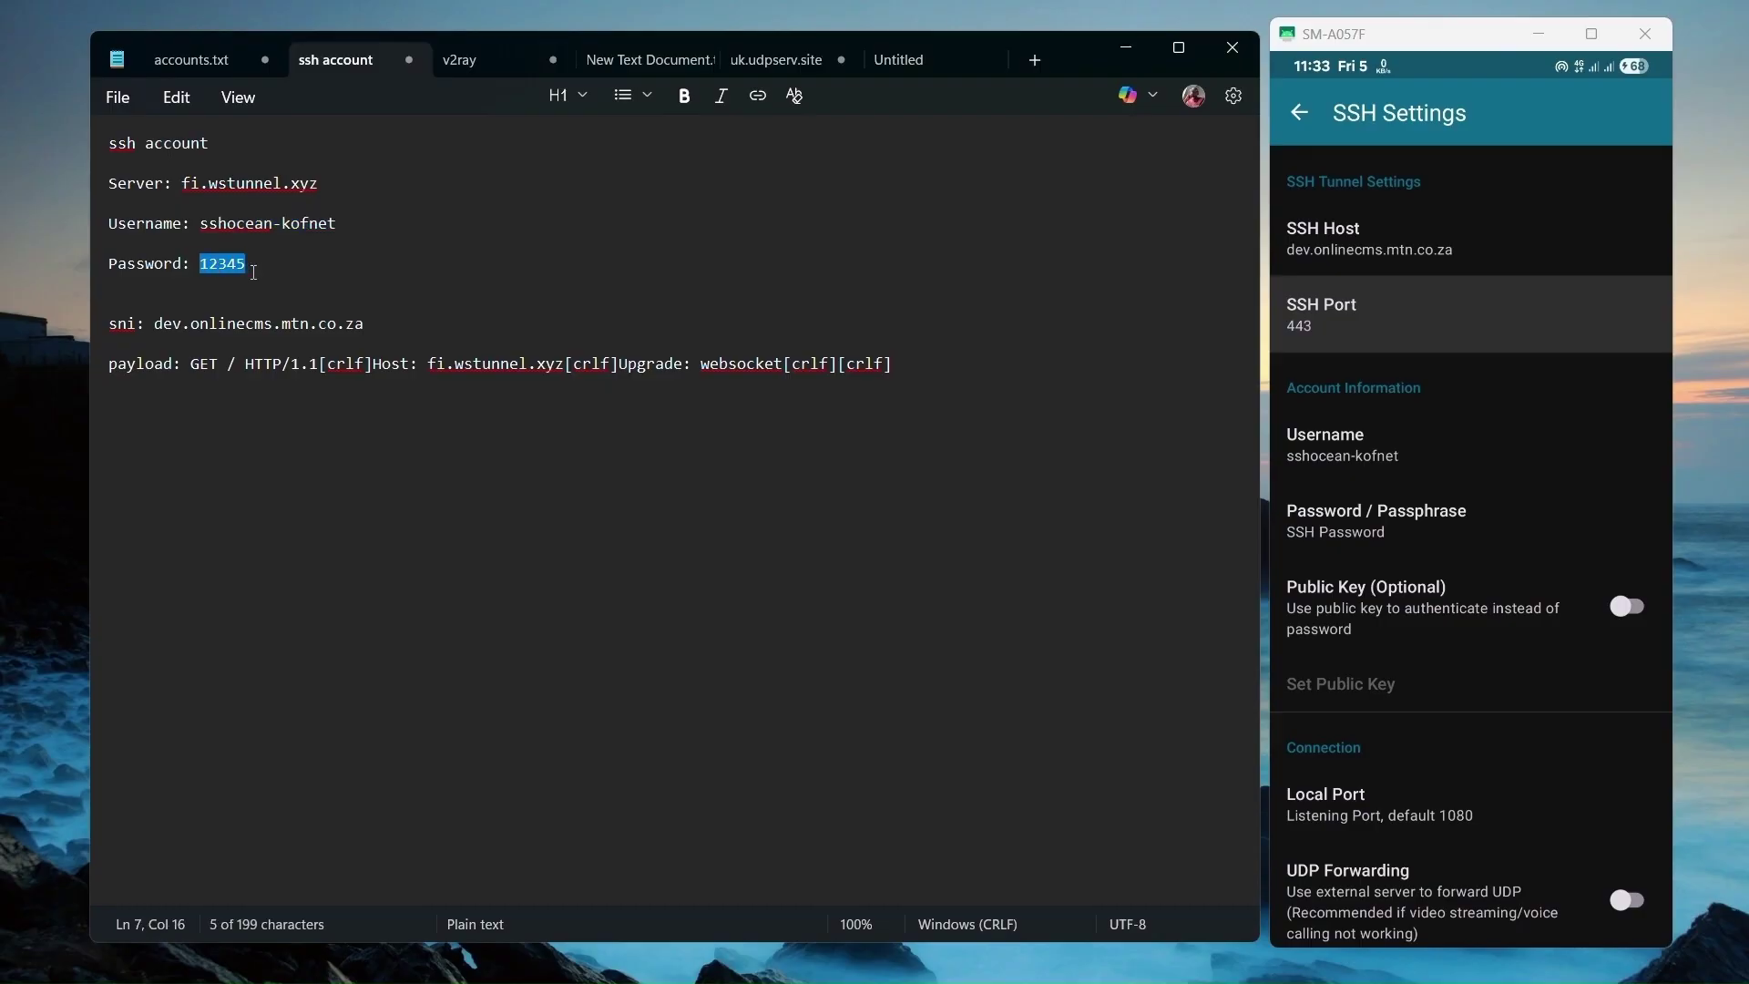
{"action": "left_click", "coordinate": [1392, 528]}
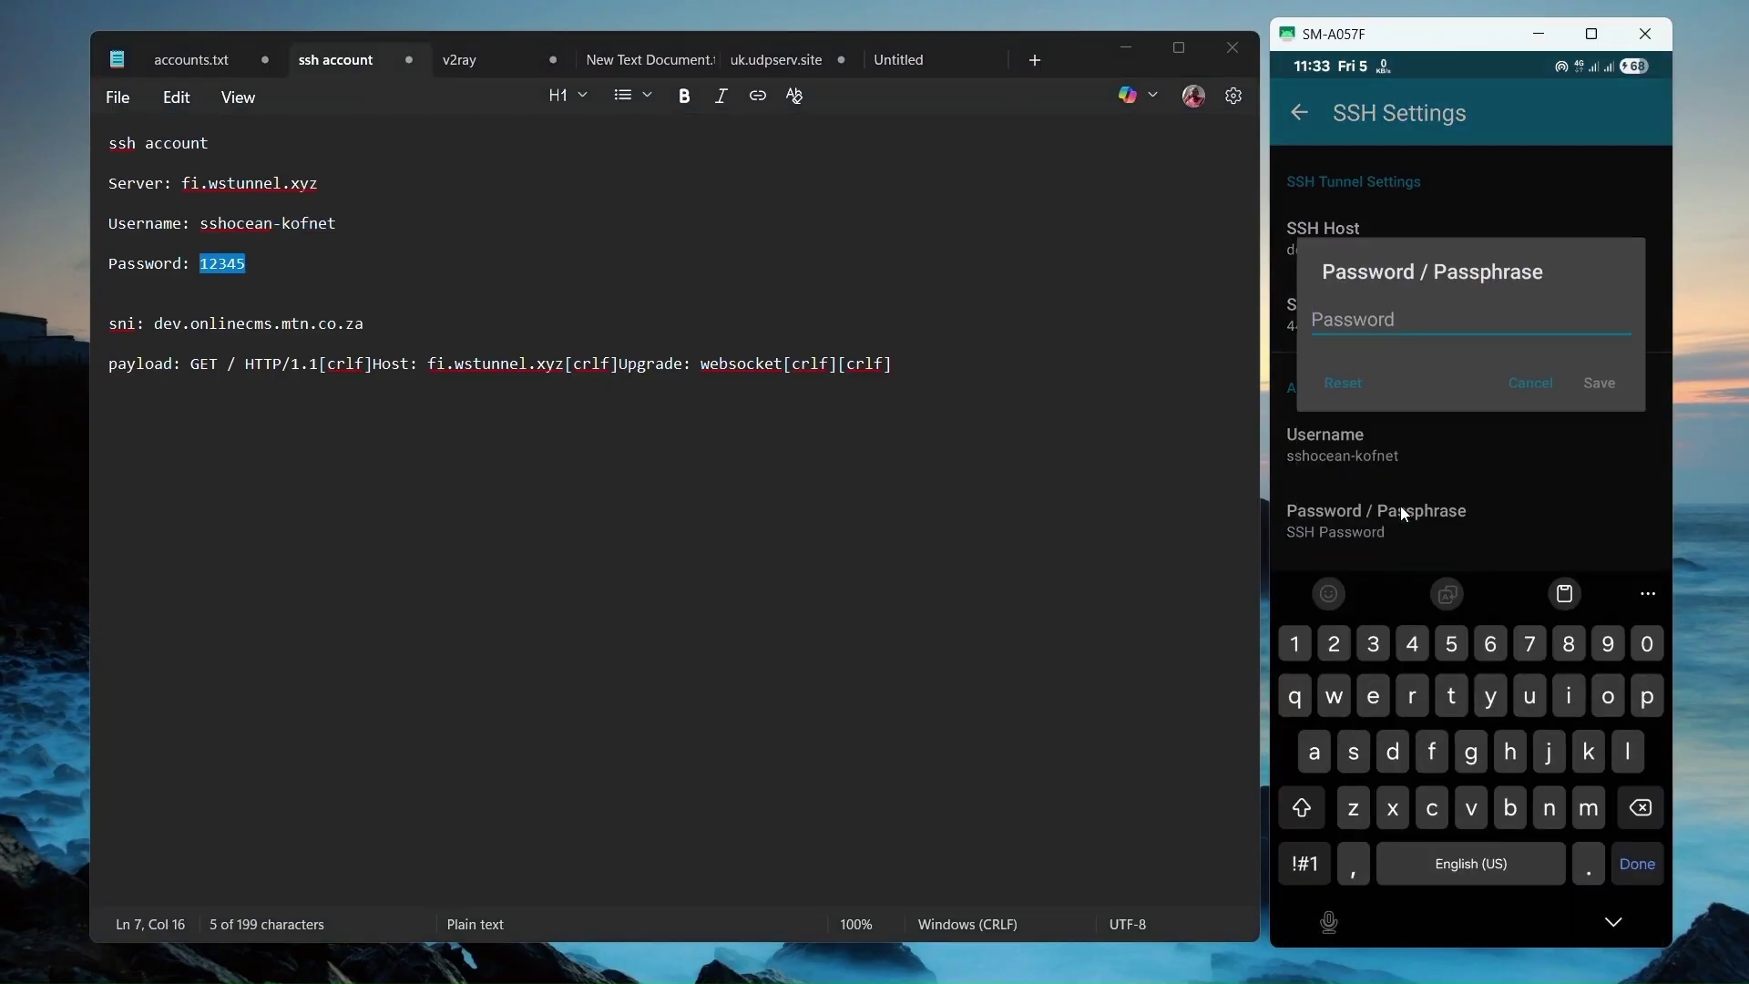
{"action": "key", "text": "ctrl+v"}
{"action": "left_click", "coordinate": [1604, 385]}
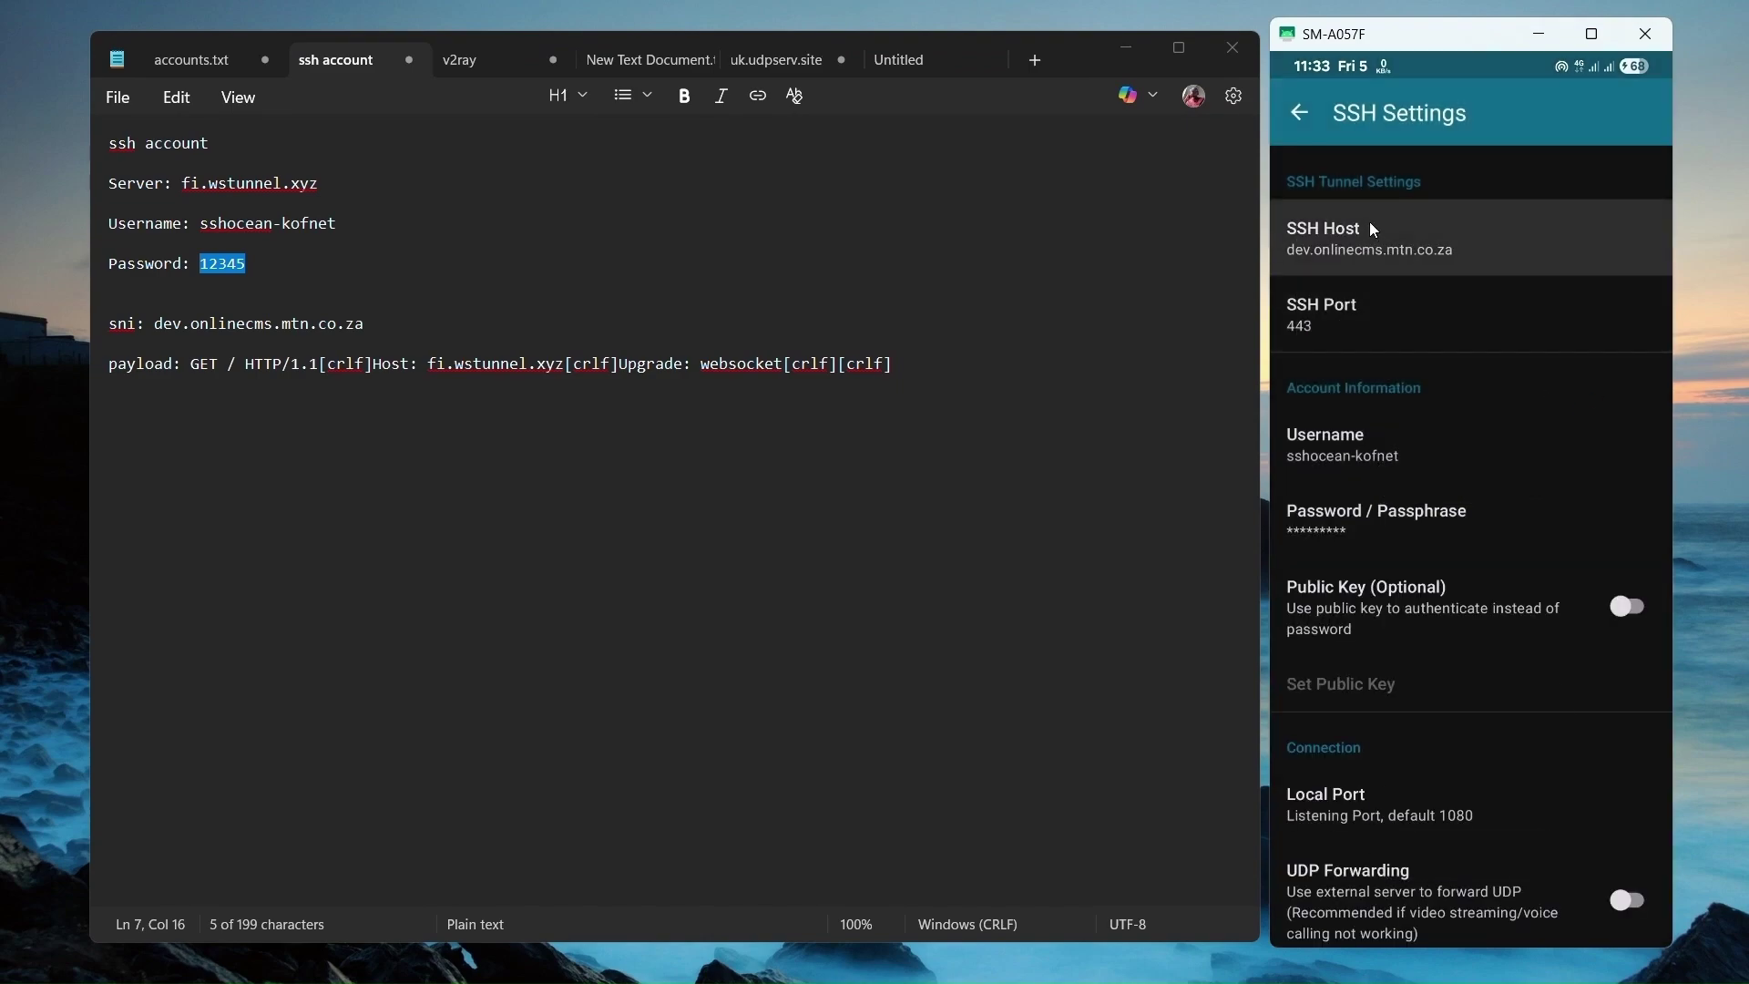
Start the tunnel from the home screen and watch the log until VPN Connected.
{"action": "left_click", "coordinate": [1302, 114]}
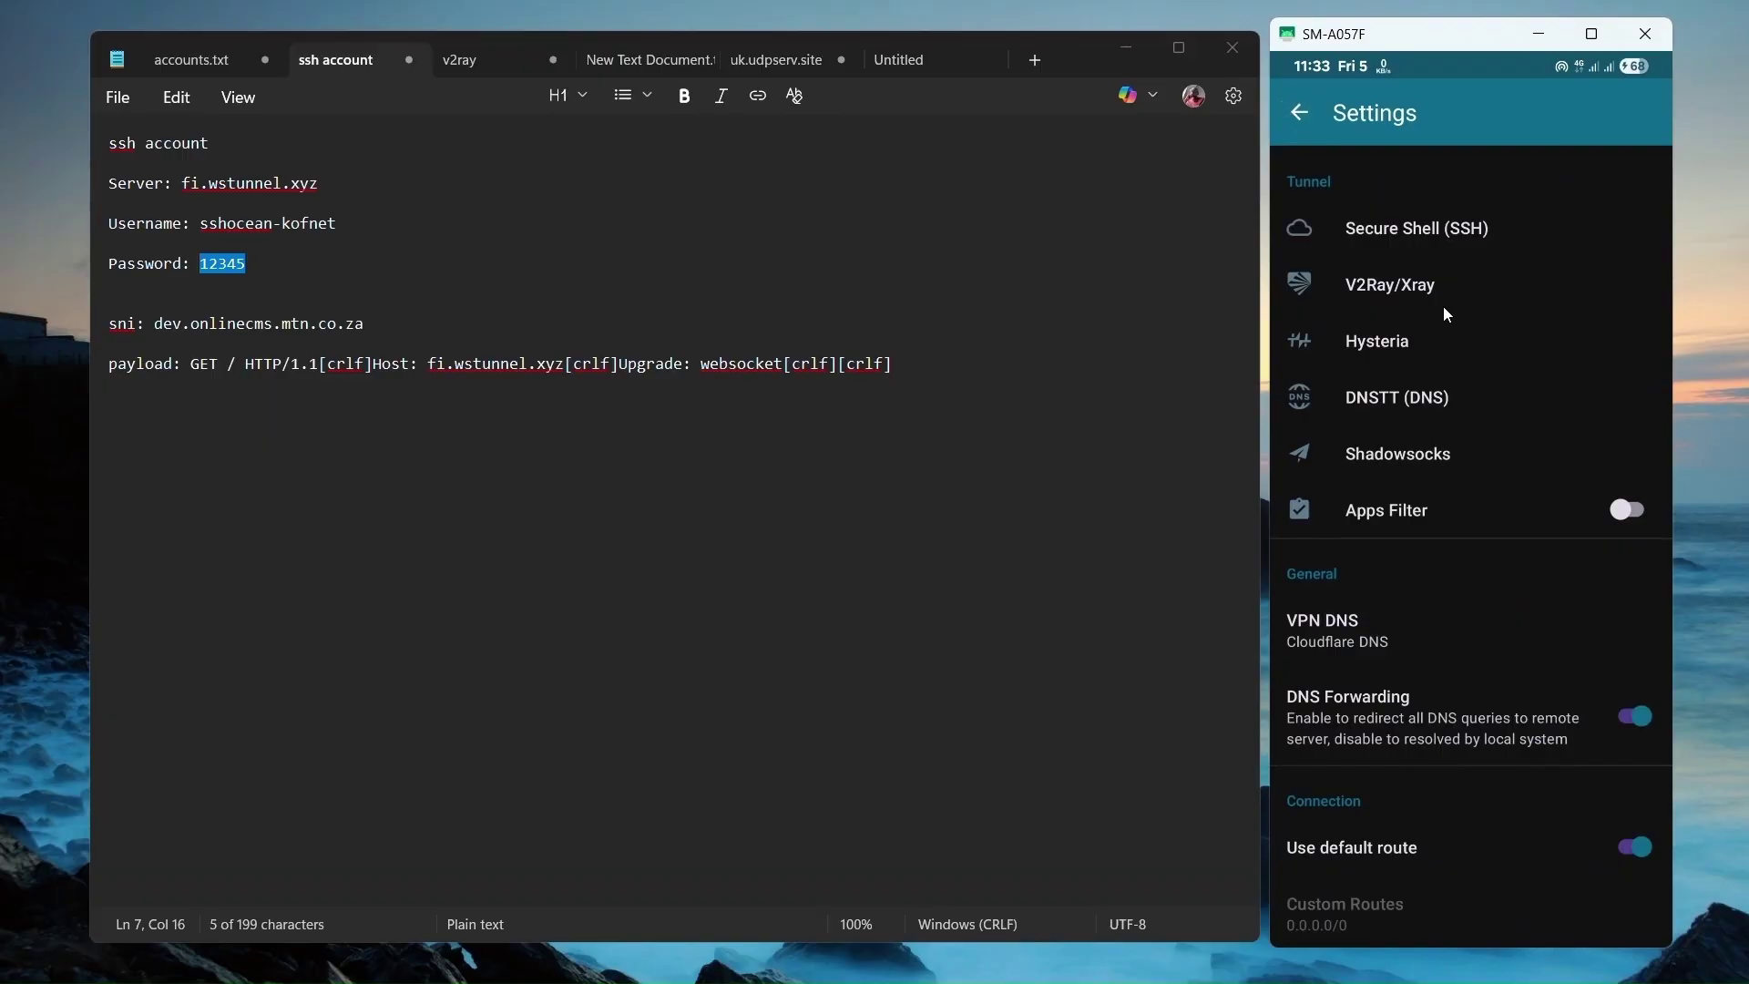
{"action": "right_click", "coordinate": [1443, 314]}
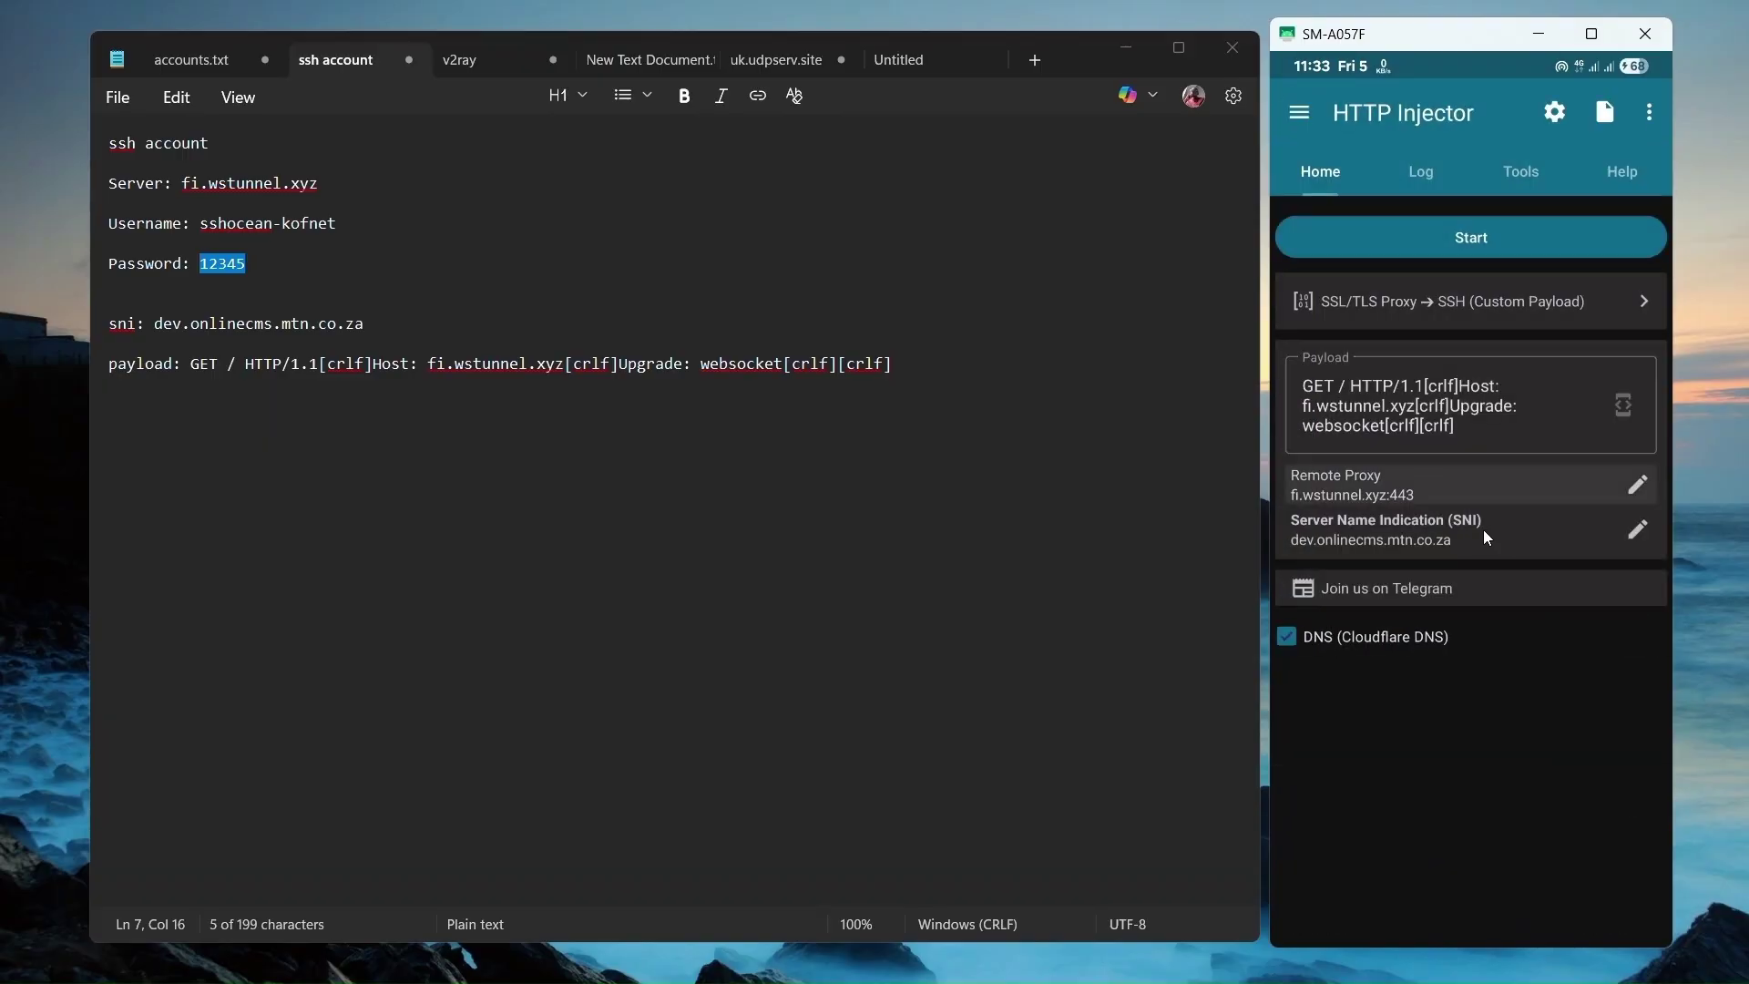
{"action": "left_click", "coordinate": [1471, 238]}
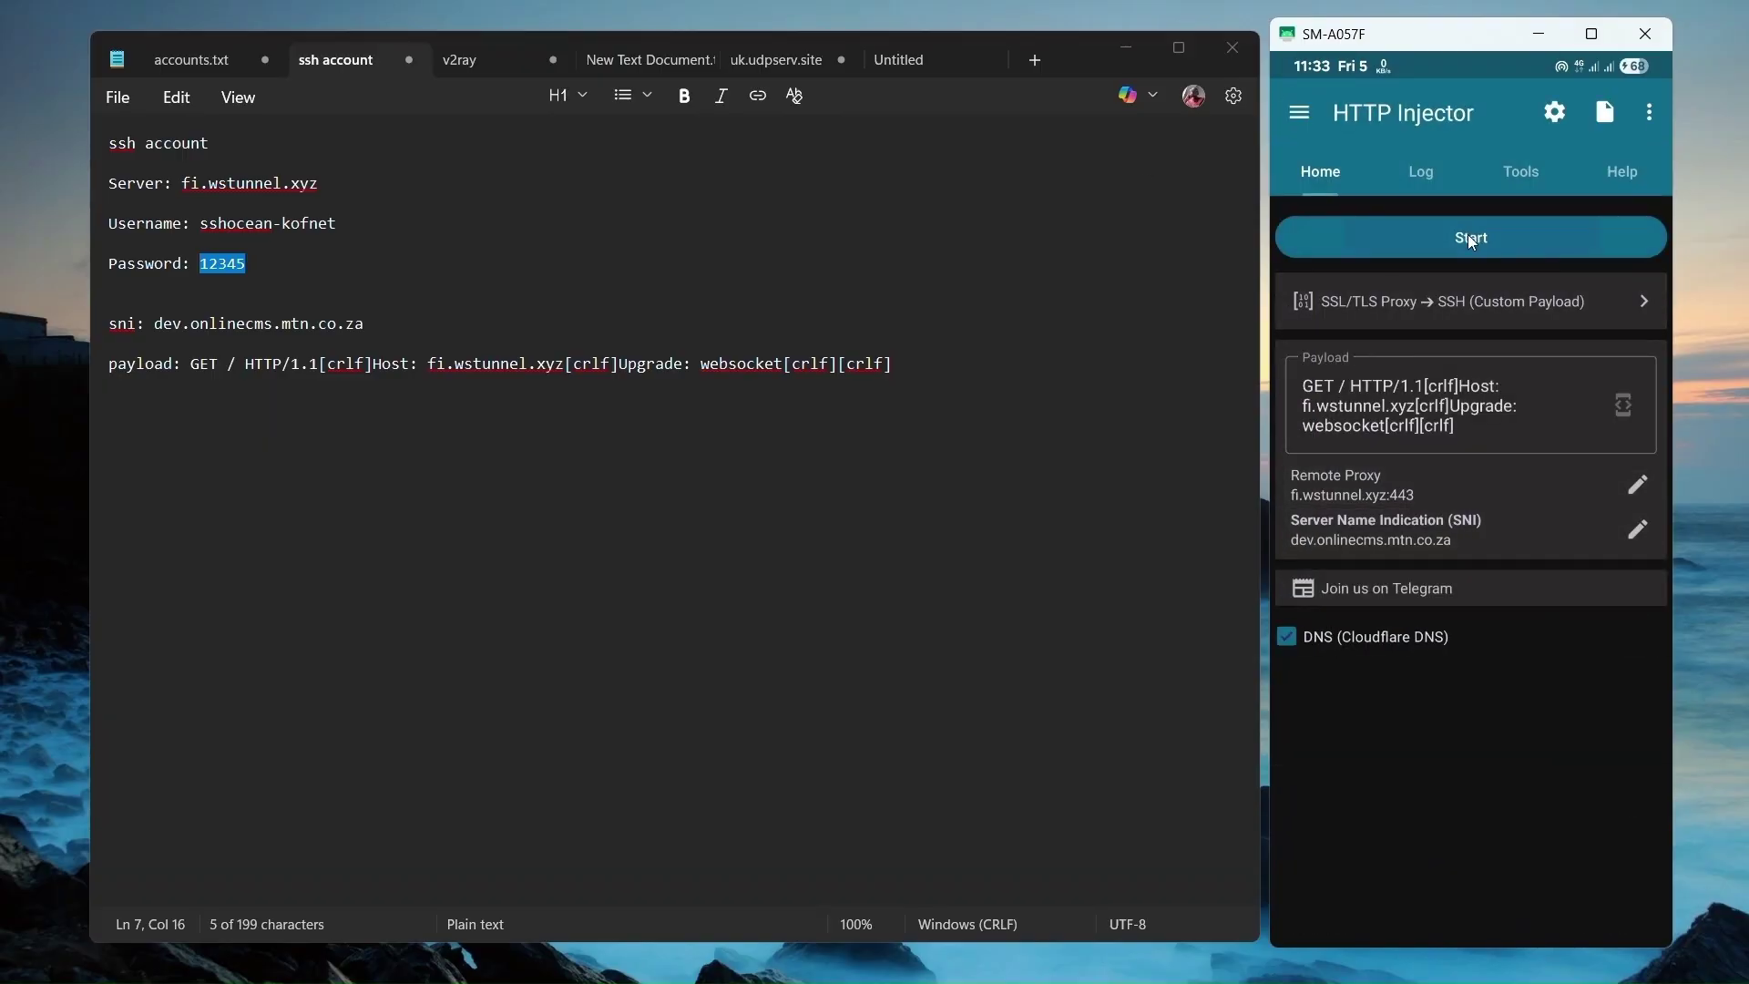
{"action": "left_click", "coordinate": [1432, 173]}
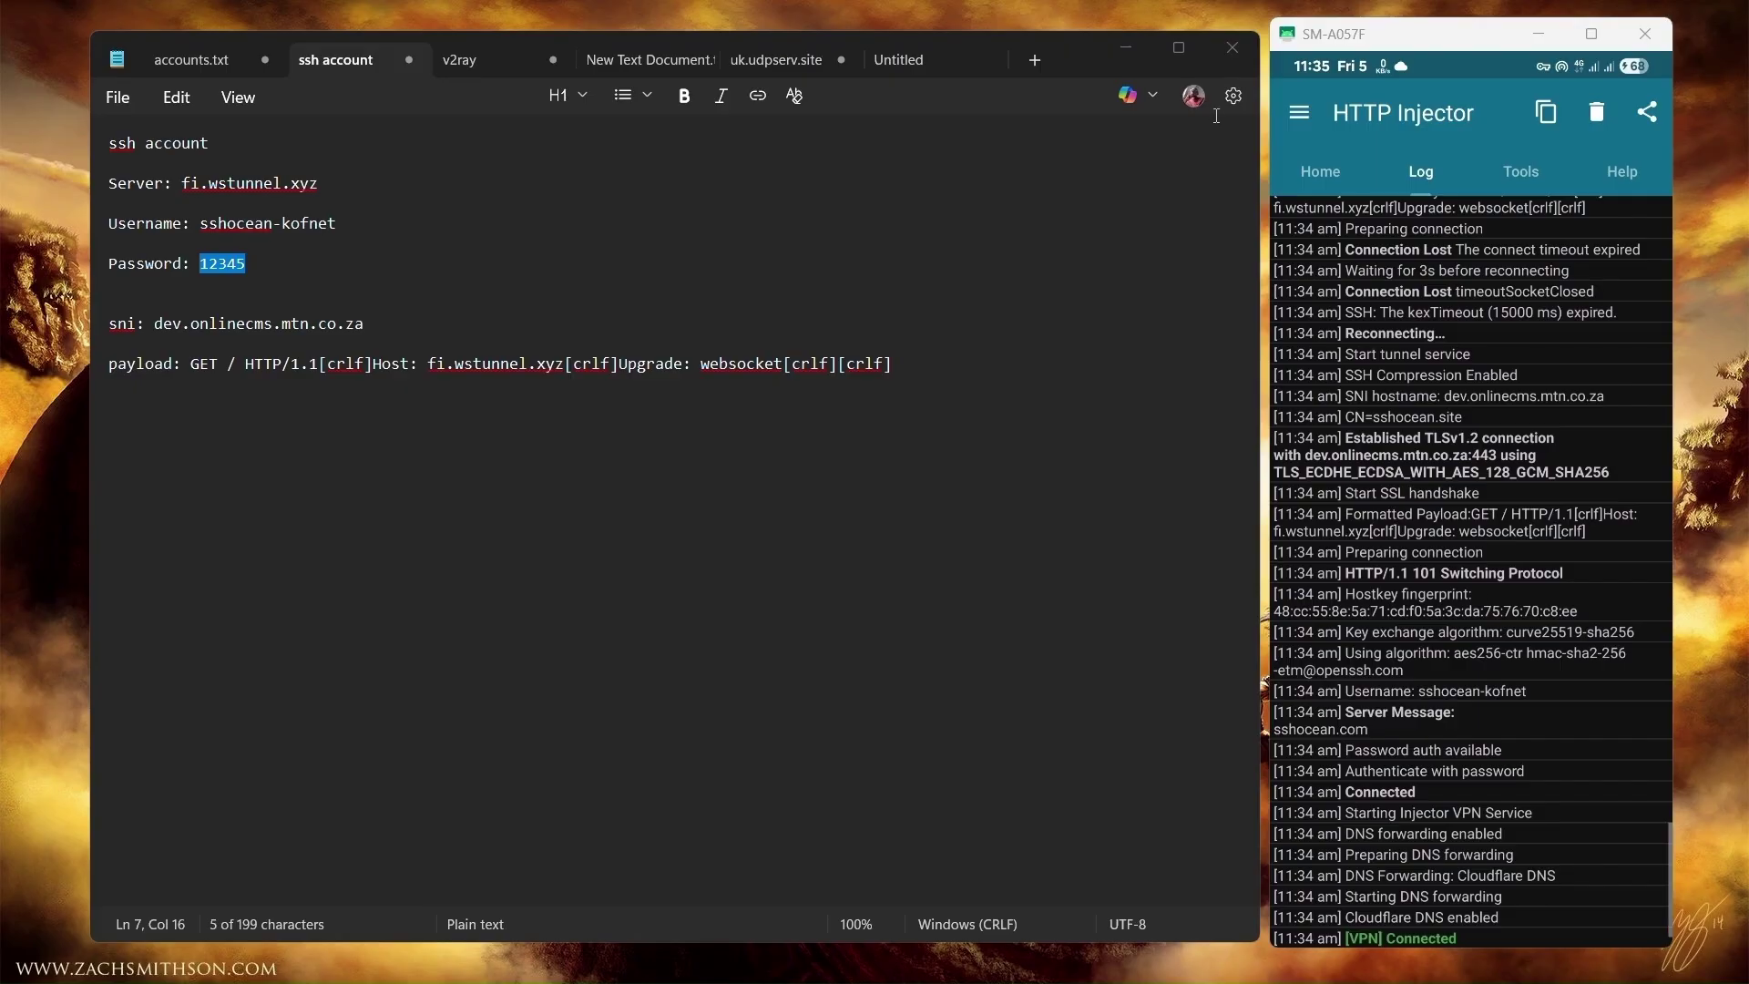
Stop the tunnel, review the Secure Shell (SSH) settings, and return to Home.
{"action": "left_click", "coordinate": [1343, 176]}
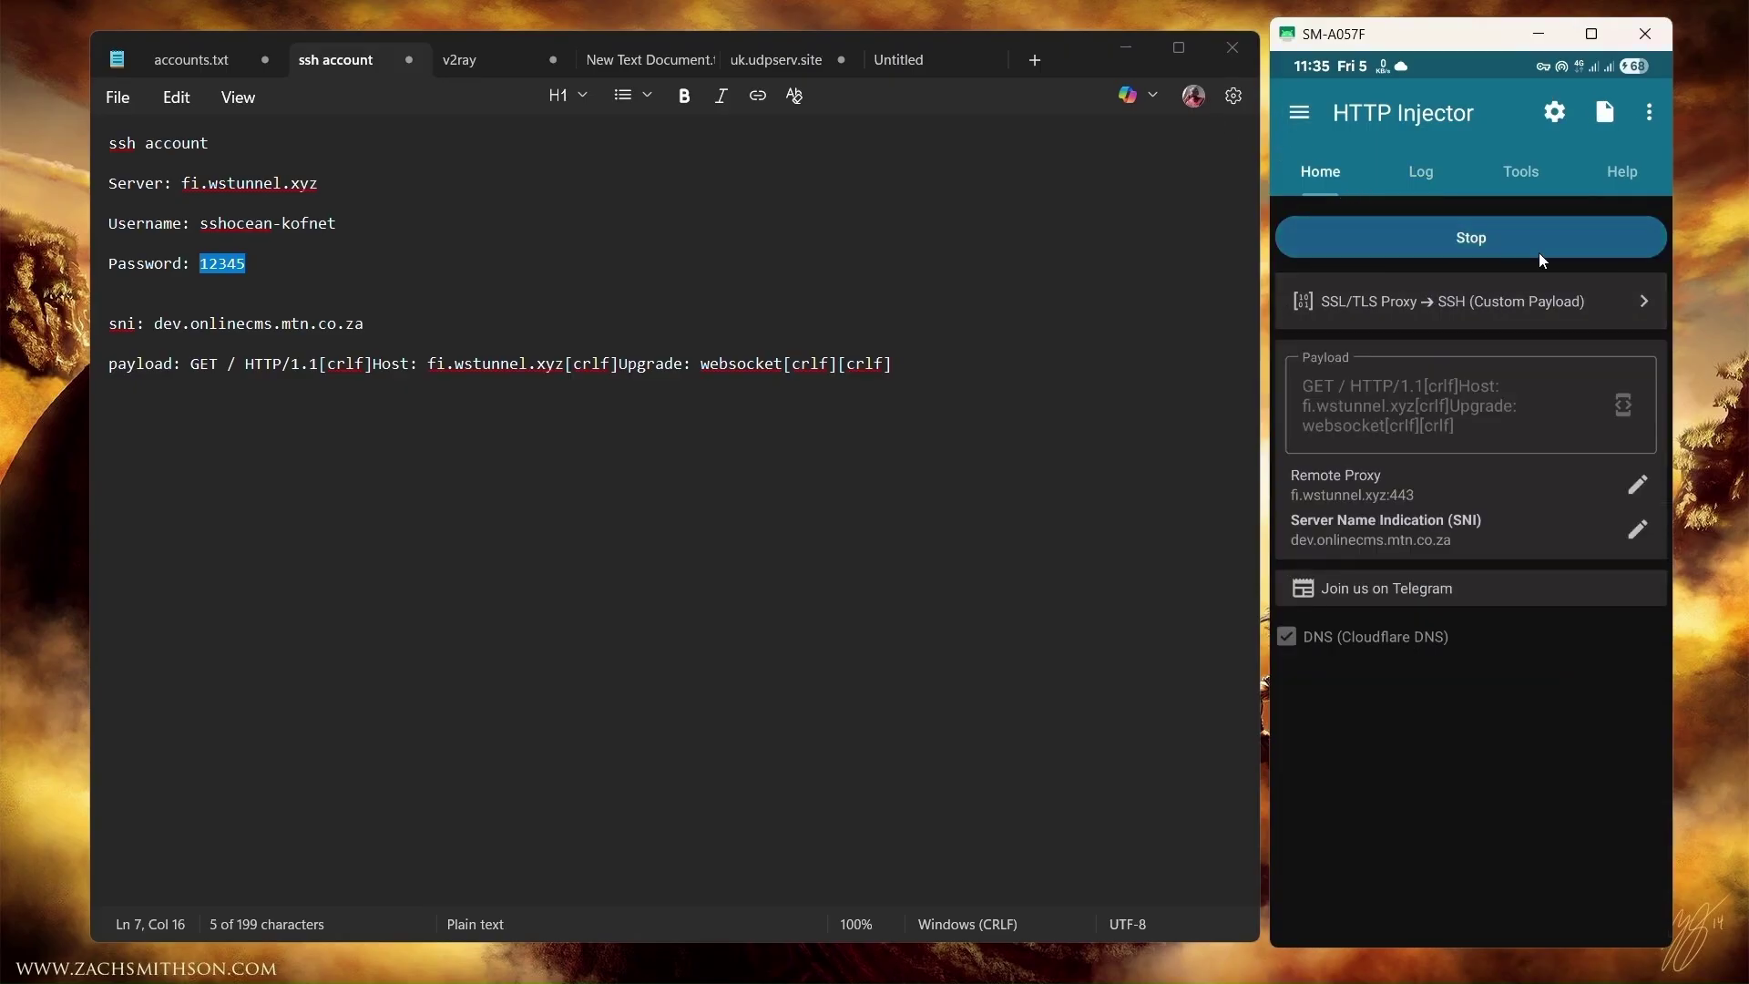
{"action": "left_click", "coordinate": [1508, 250]}
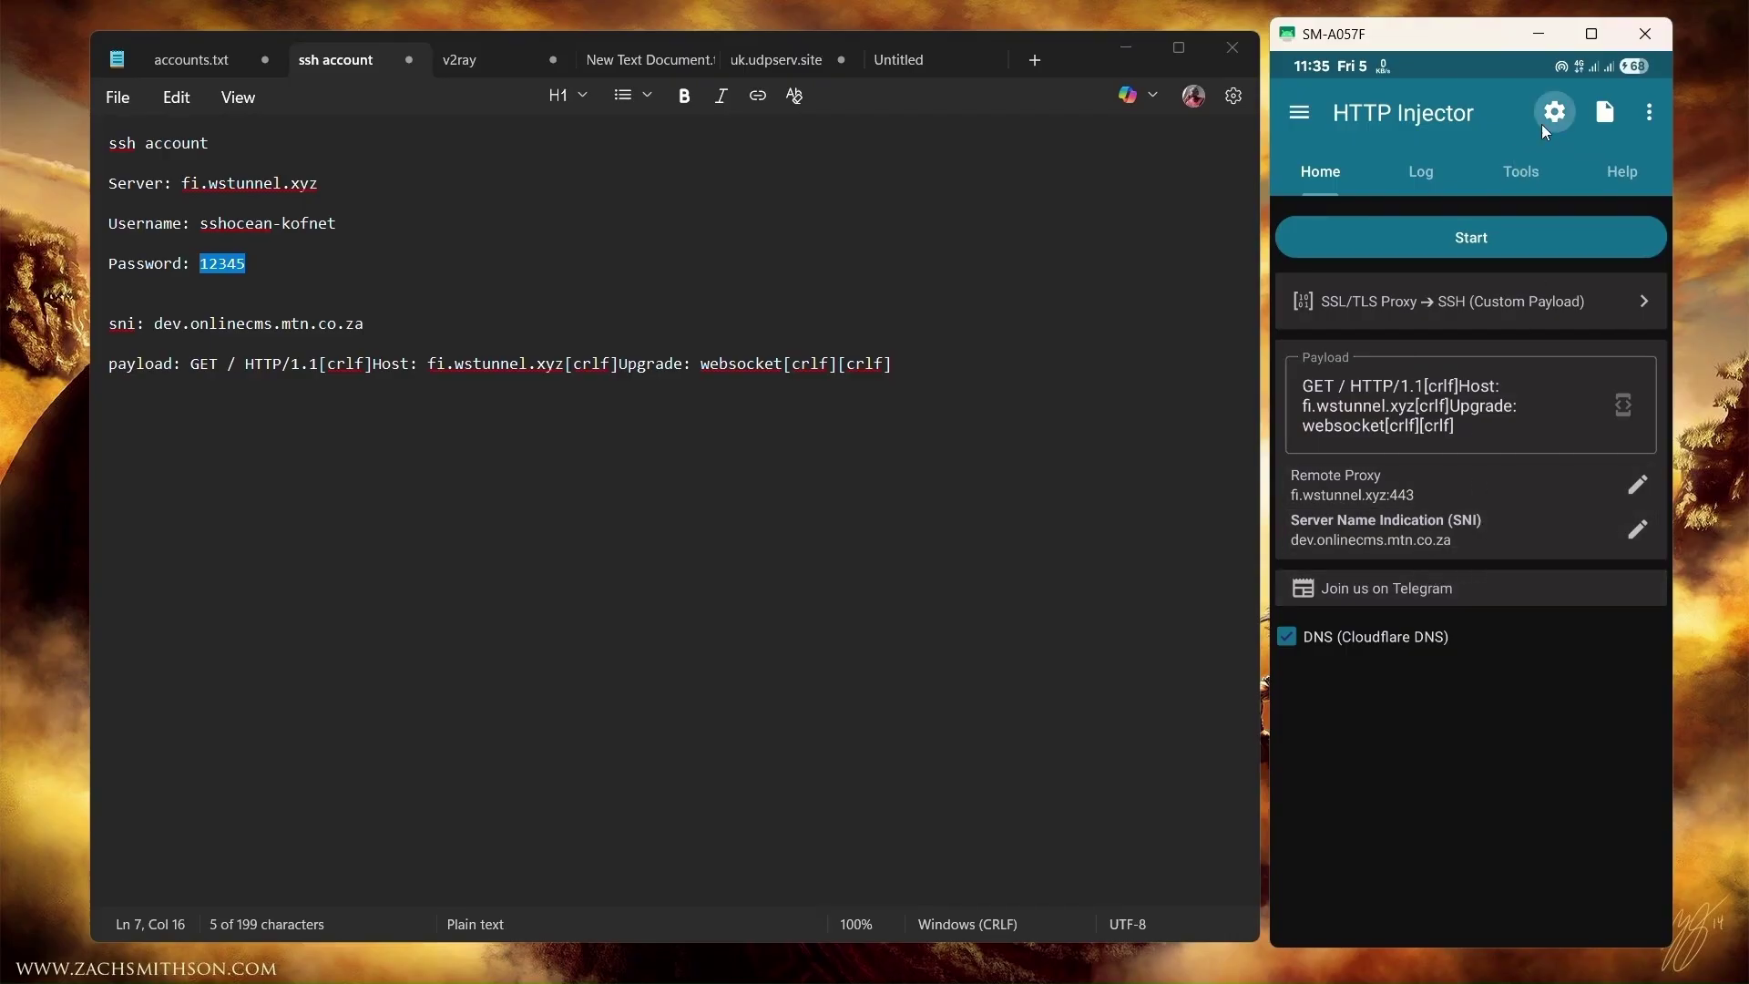
{"action": "left_click", "coordinate": [1347, 226]}
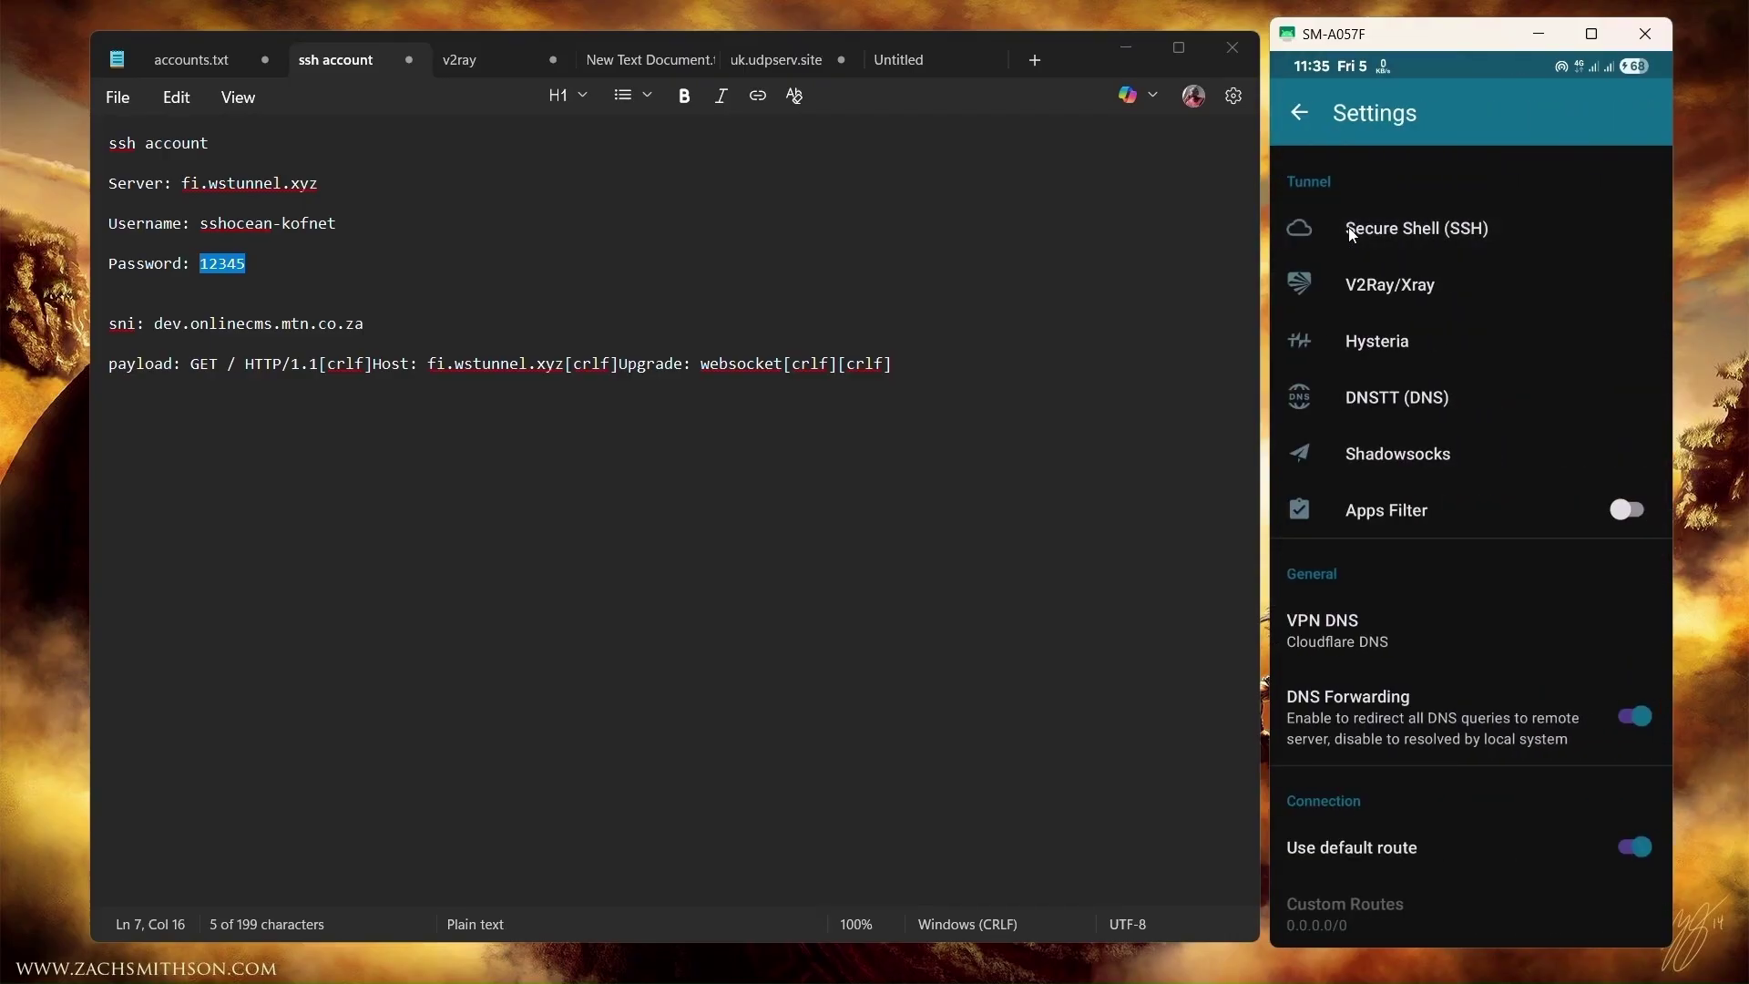
{"action": "left_click", "coordinate": [1347, 239]}
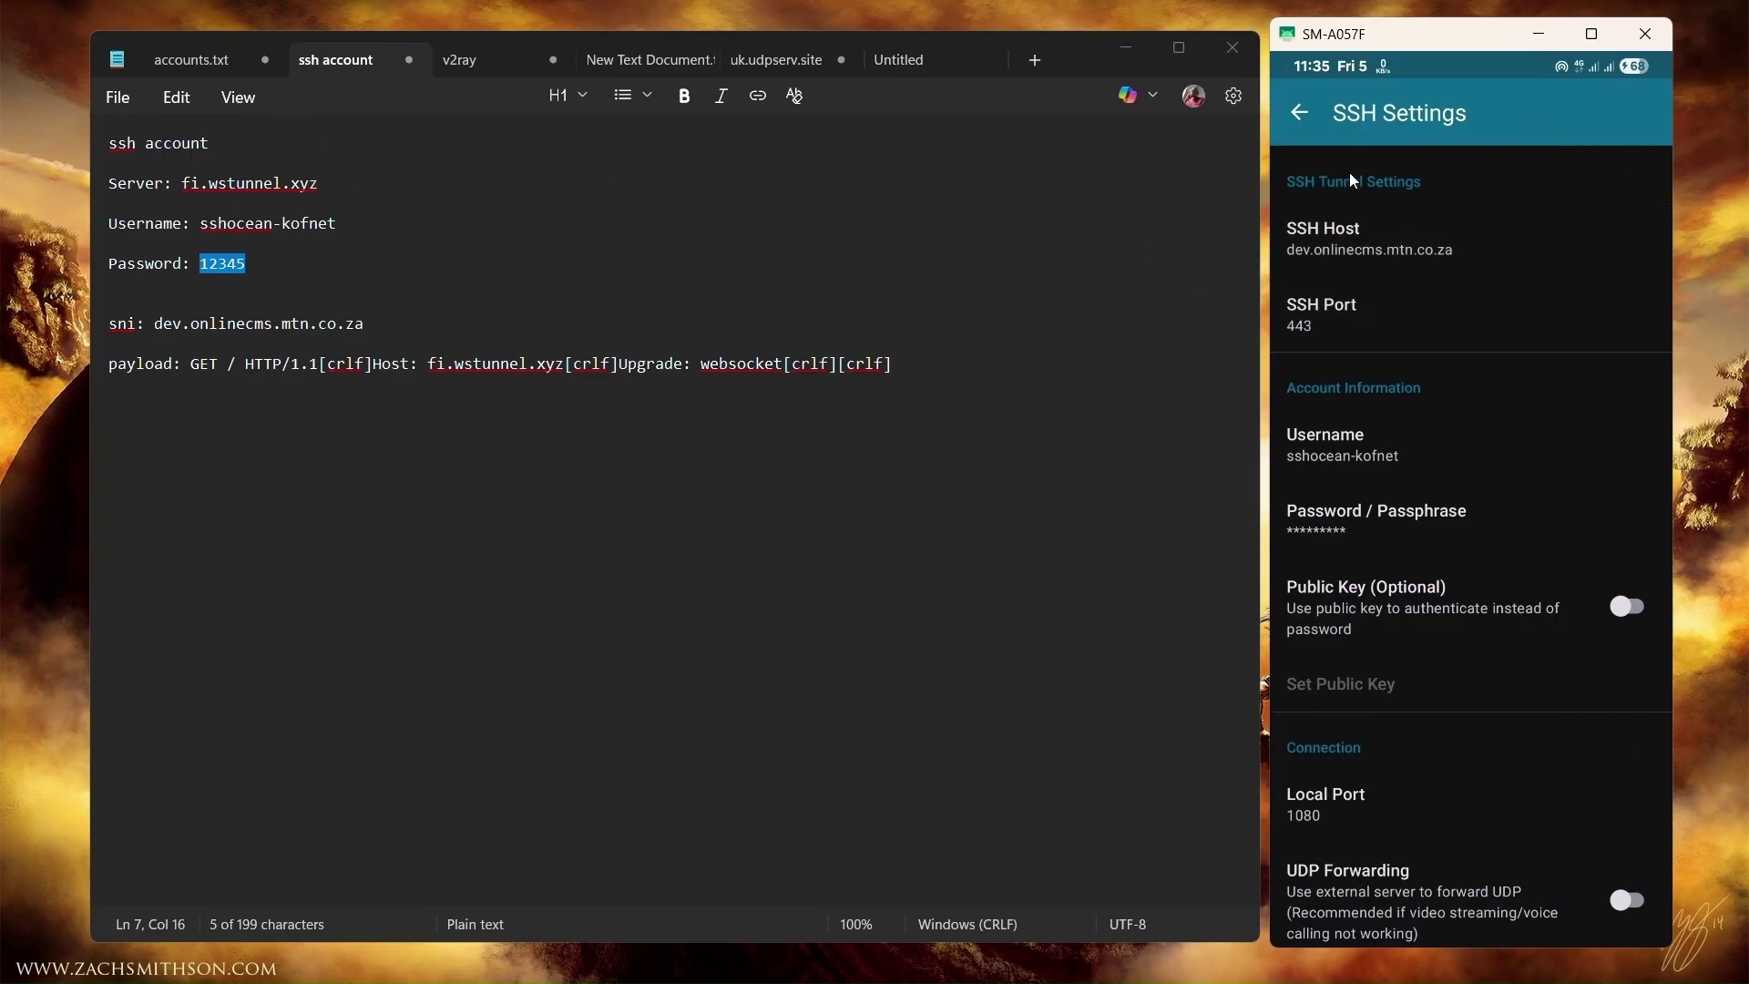
{"action": "left_click", "coordinate": [1303, 111]}
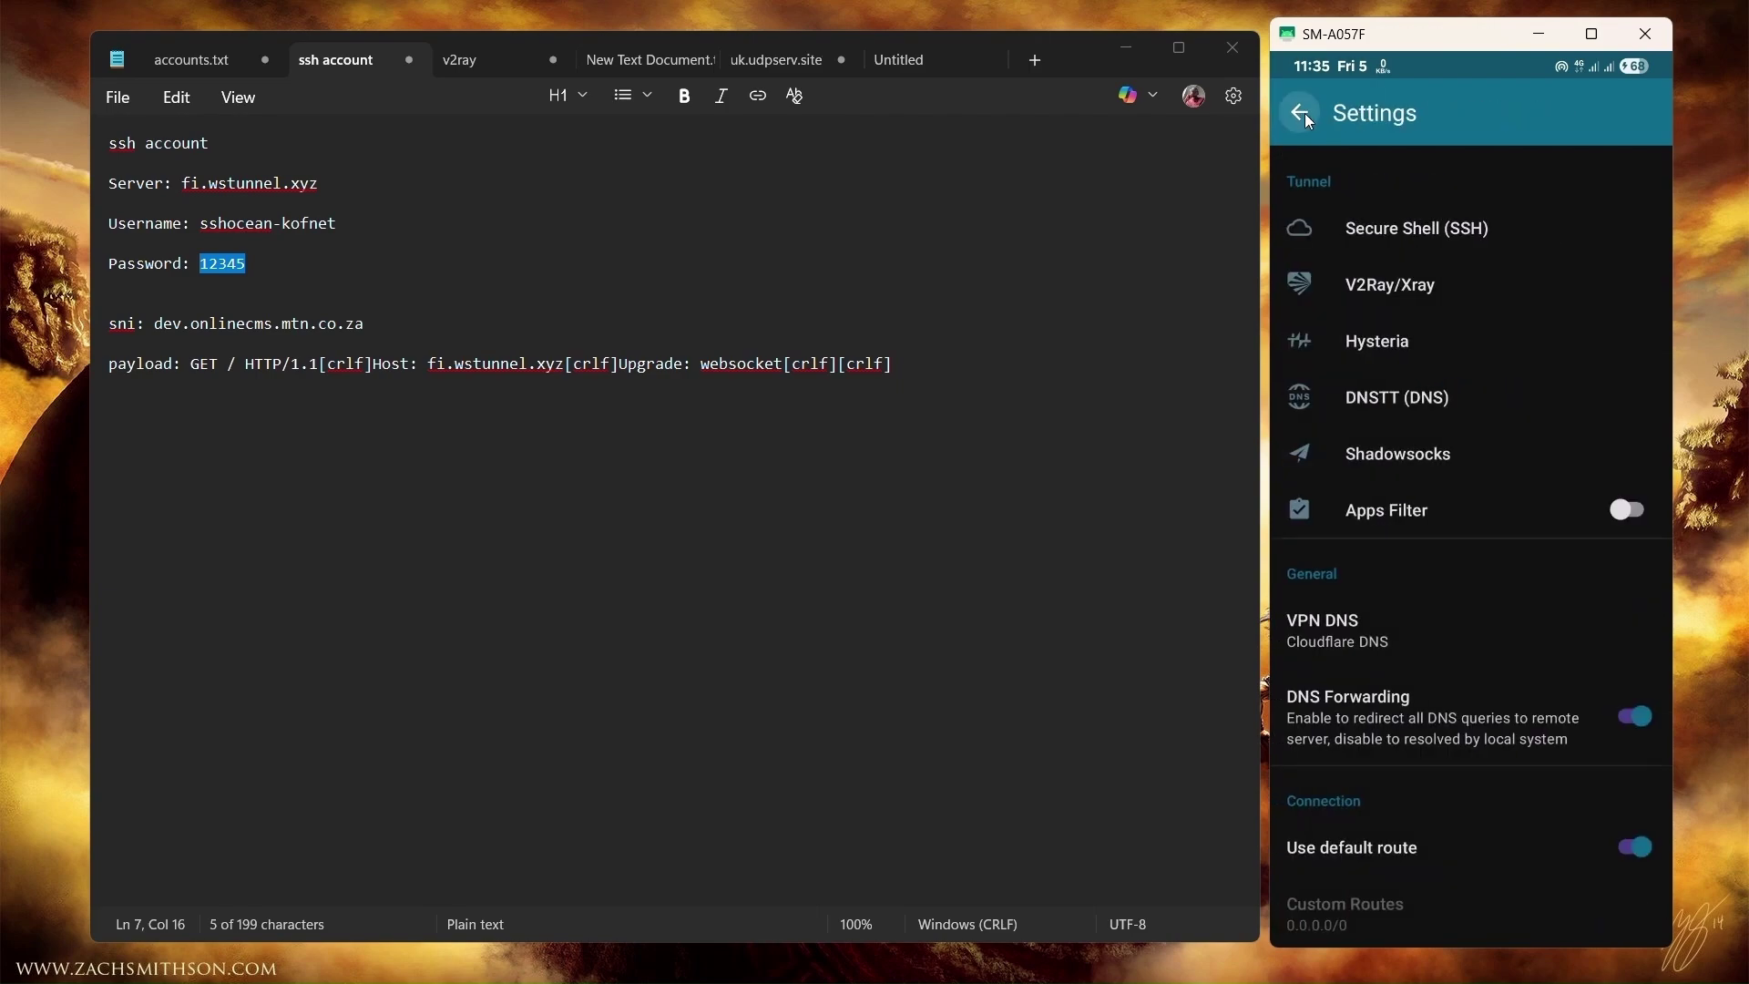
{"action": "left_click", "coordinate": [1304, 113]}
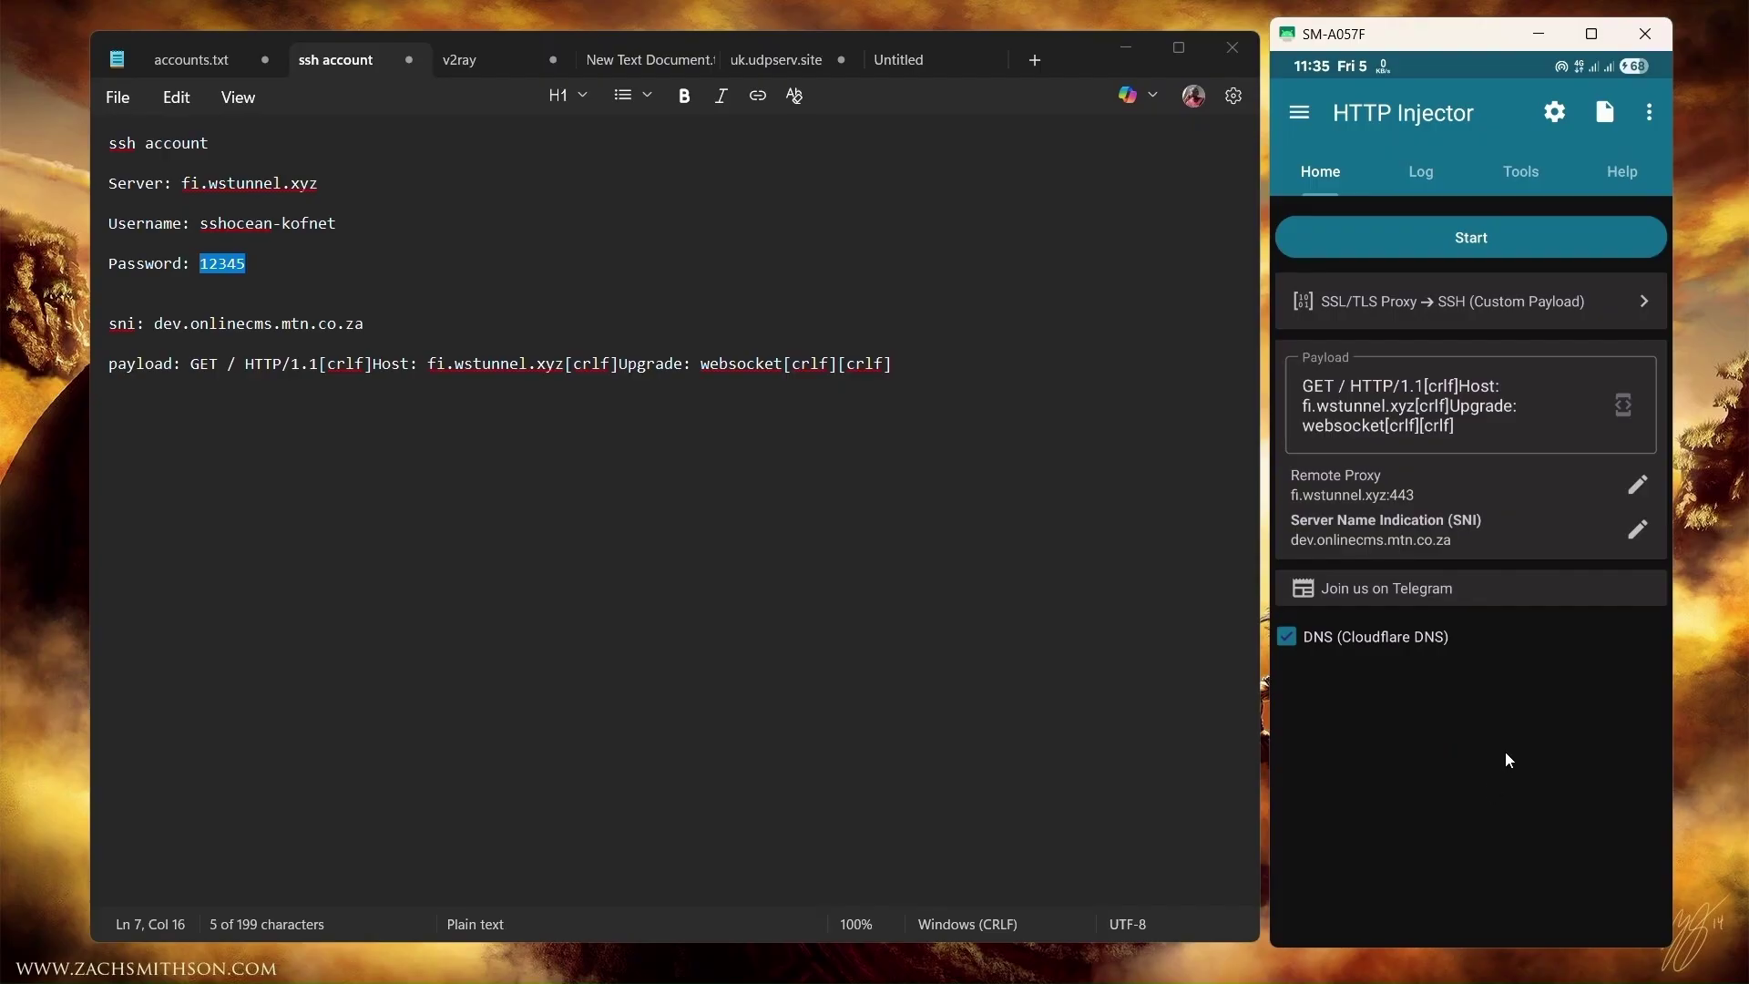
Start a config export named 'pls subscribe'.
{"action": "left_click", "coordinate": [1605, 113]}
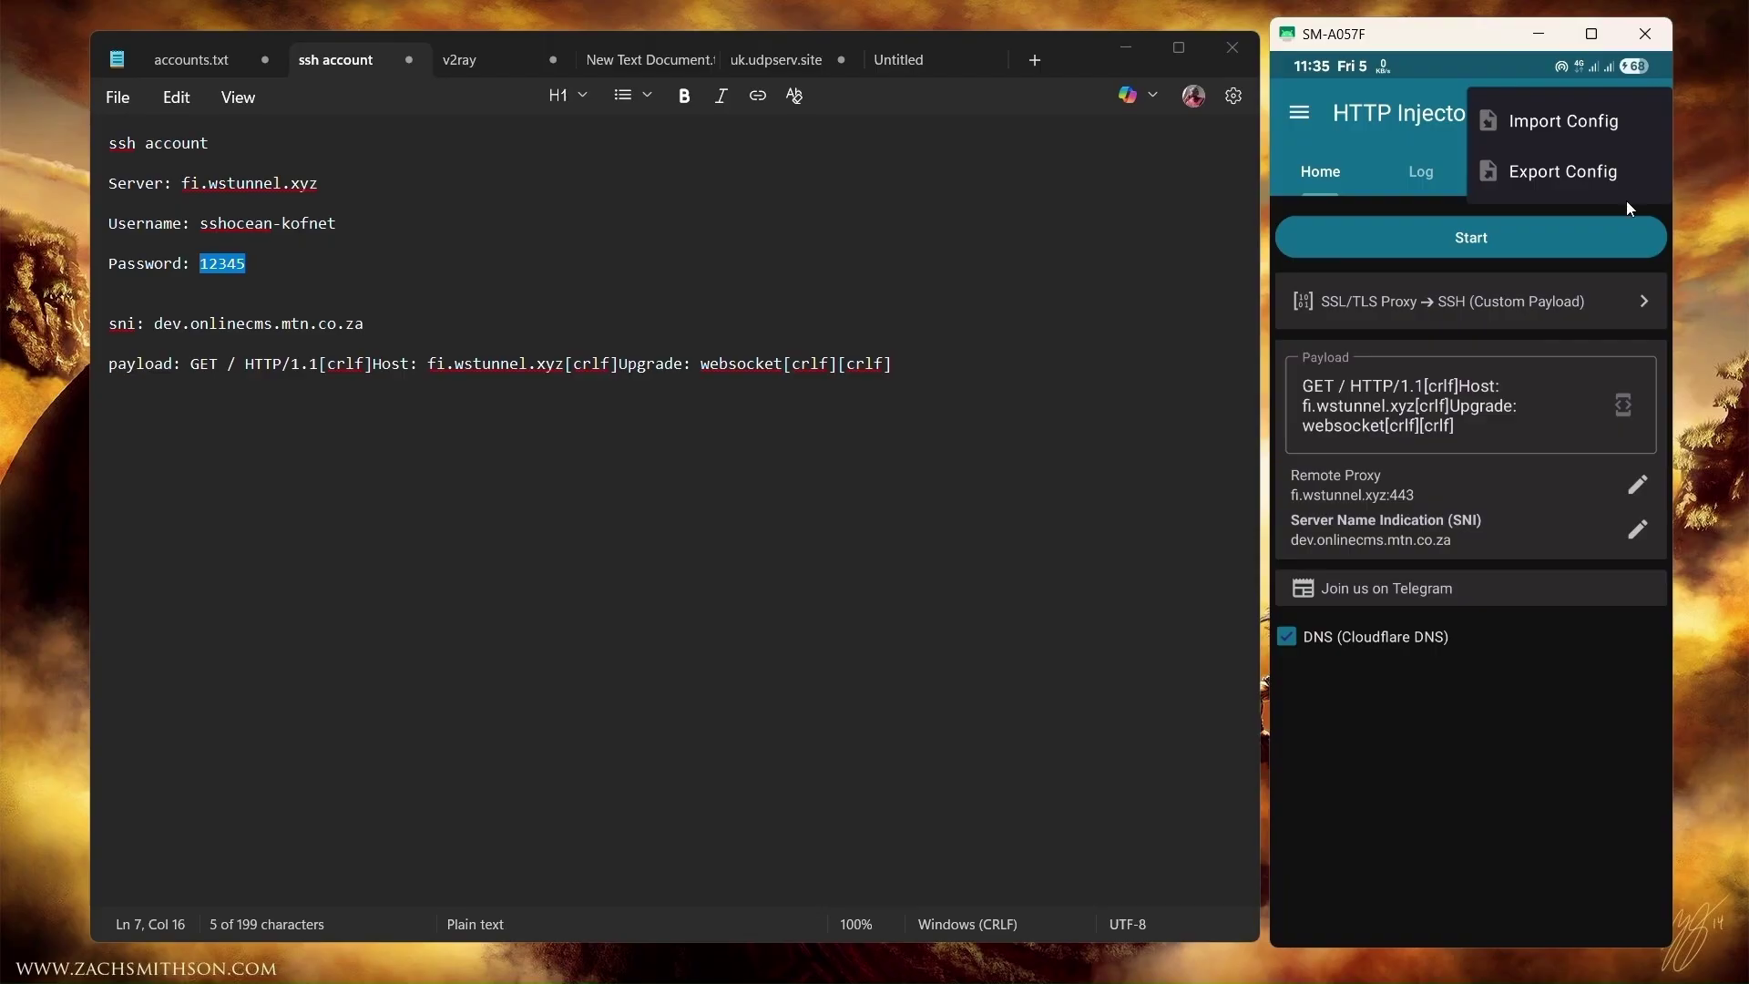
{"action": "left_click", "coordinate": [1565, 171]}
{"action": "left_click", "coordinate": [1419, 186]}
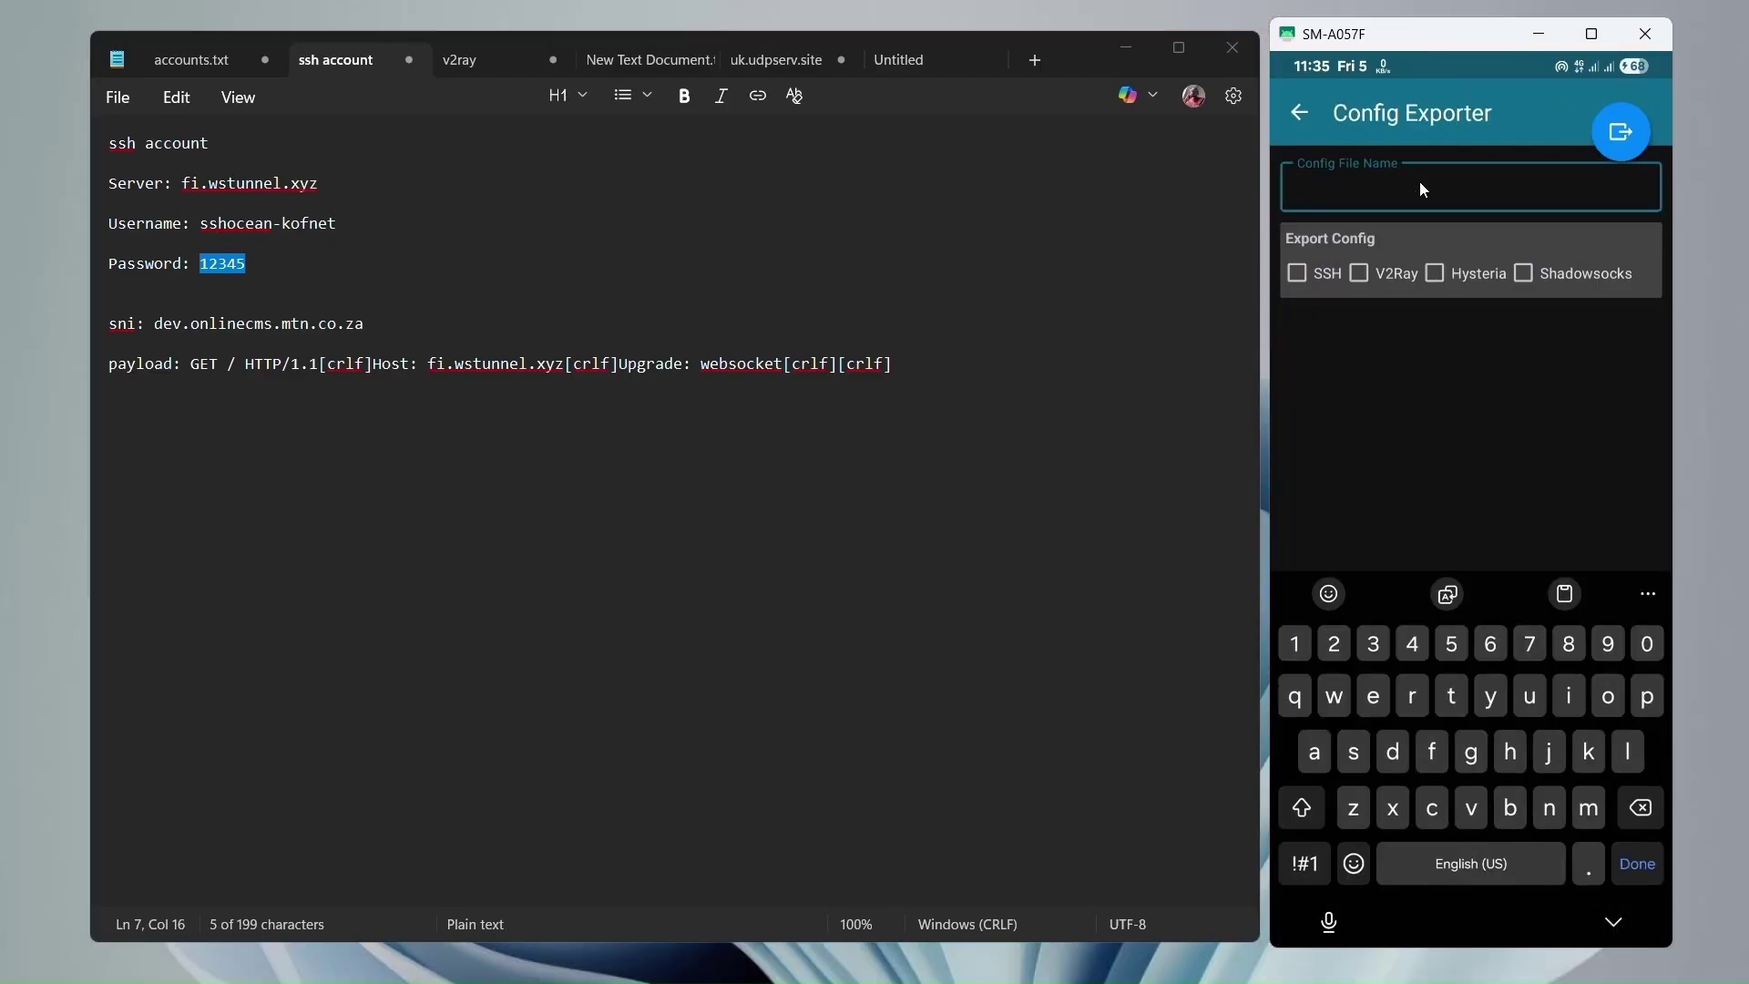
{"action": "type", "text": "as"}
{"action": "type", "text": "dfghjk"}
{"action": "key", "text": "ctrl+a"}
{"action": "key", "text": "BackSpace"}
{"action": "type", "text": "pls subs"}
Include SSH in the export and lock the config against editing with all options locked.
{"action": "left_click", "coordinate": [1296, 273]}
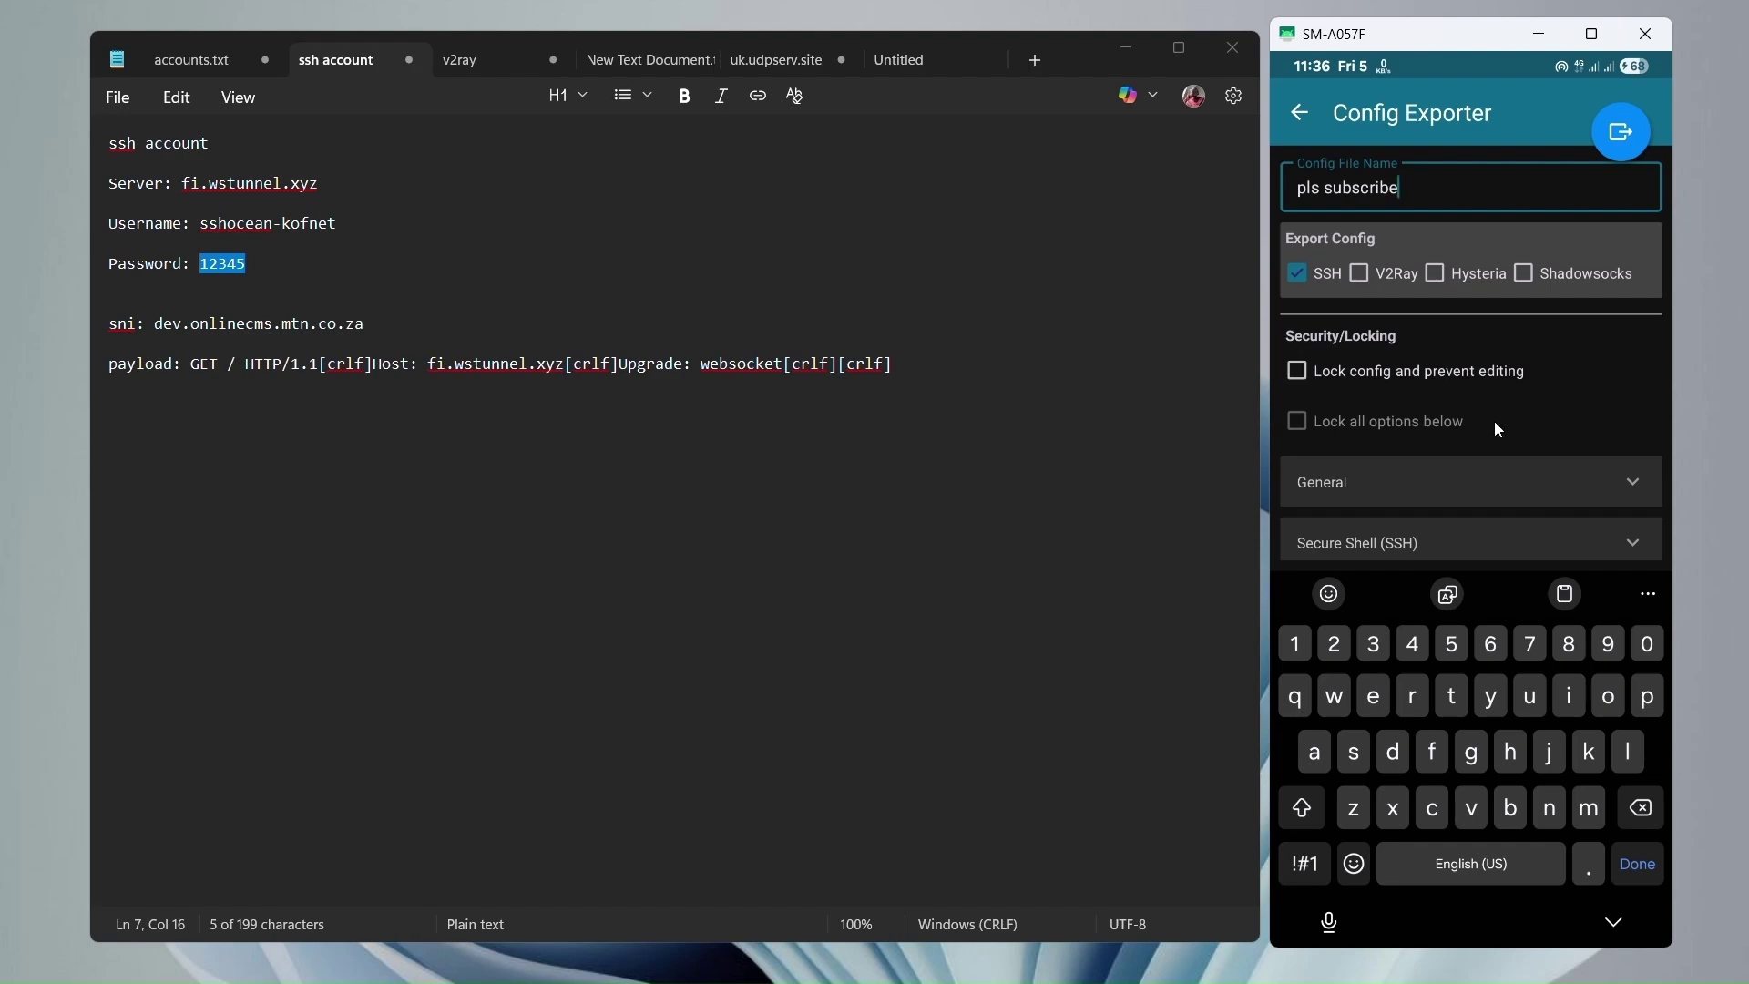
{"action": "left_click", "coordinate": [1314, 378]}
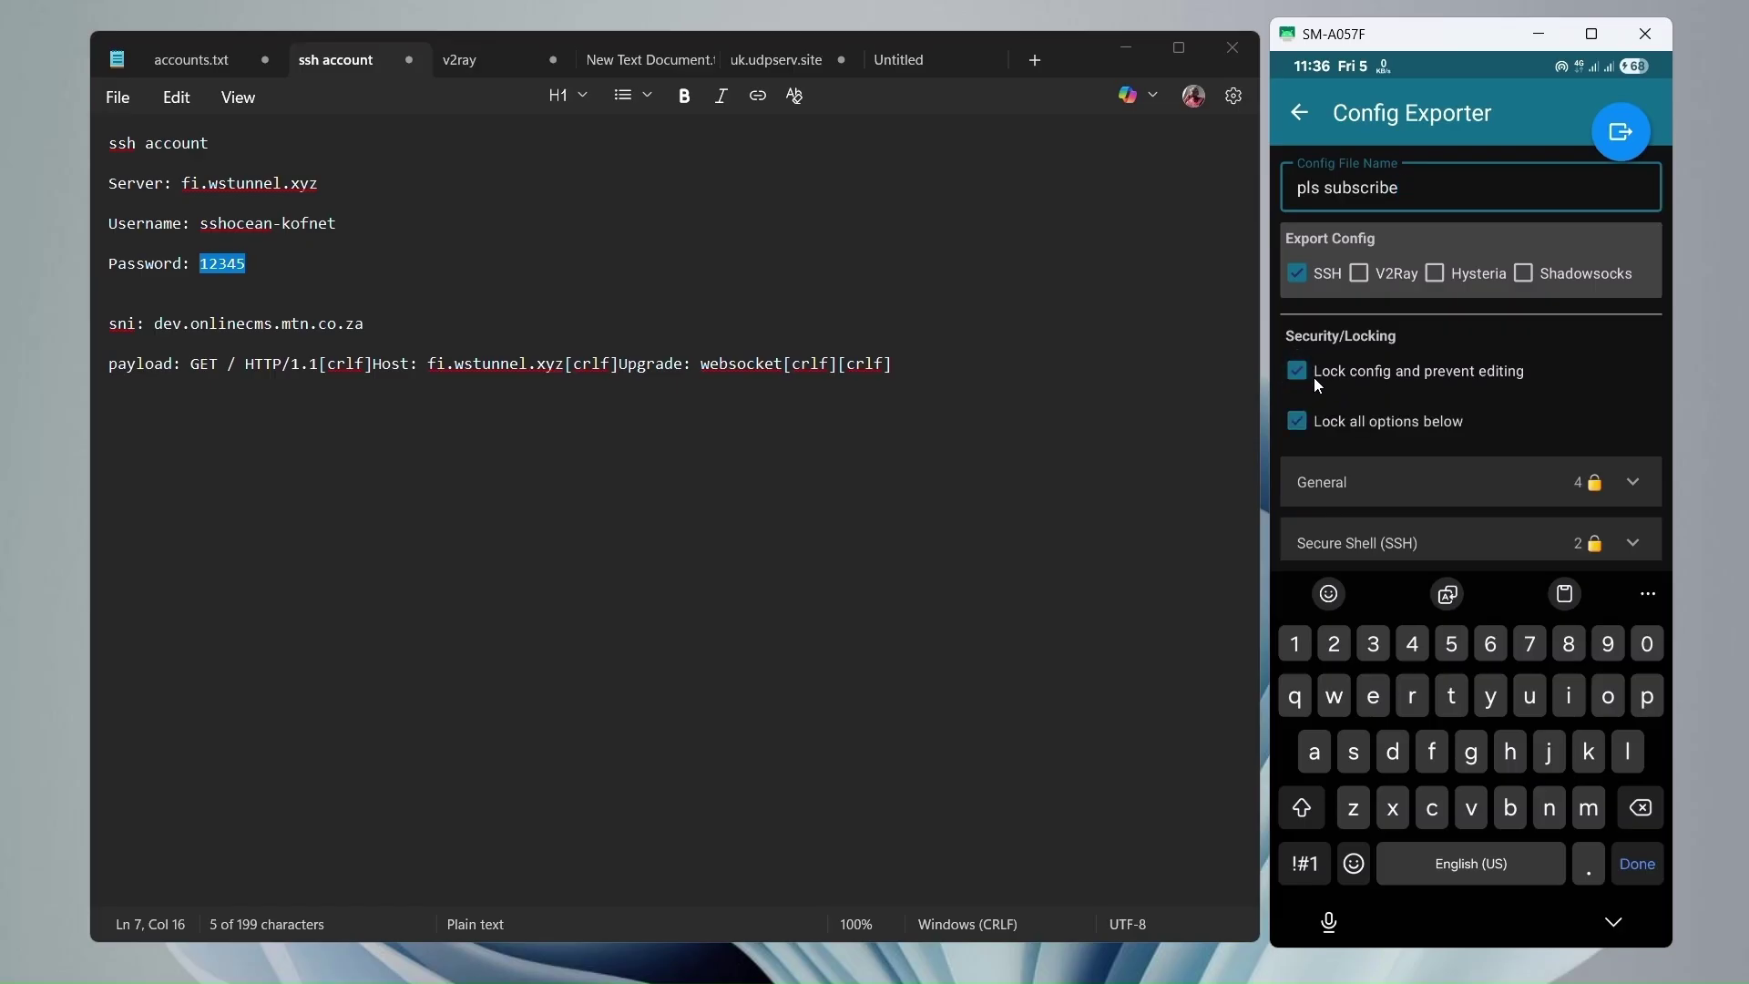
{"action": "scroll", "coordinate": [1629, 410], "scroll_direction": "down", "scroll_amount": 3}
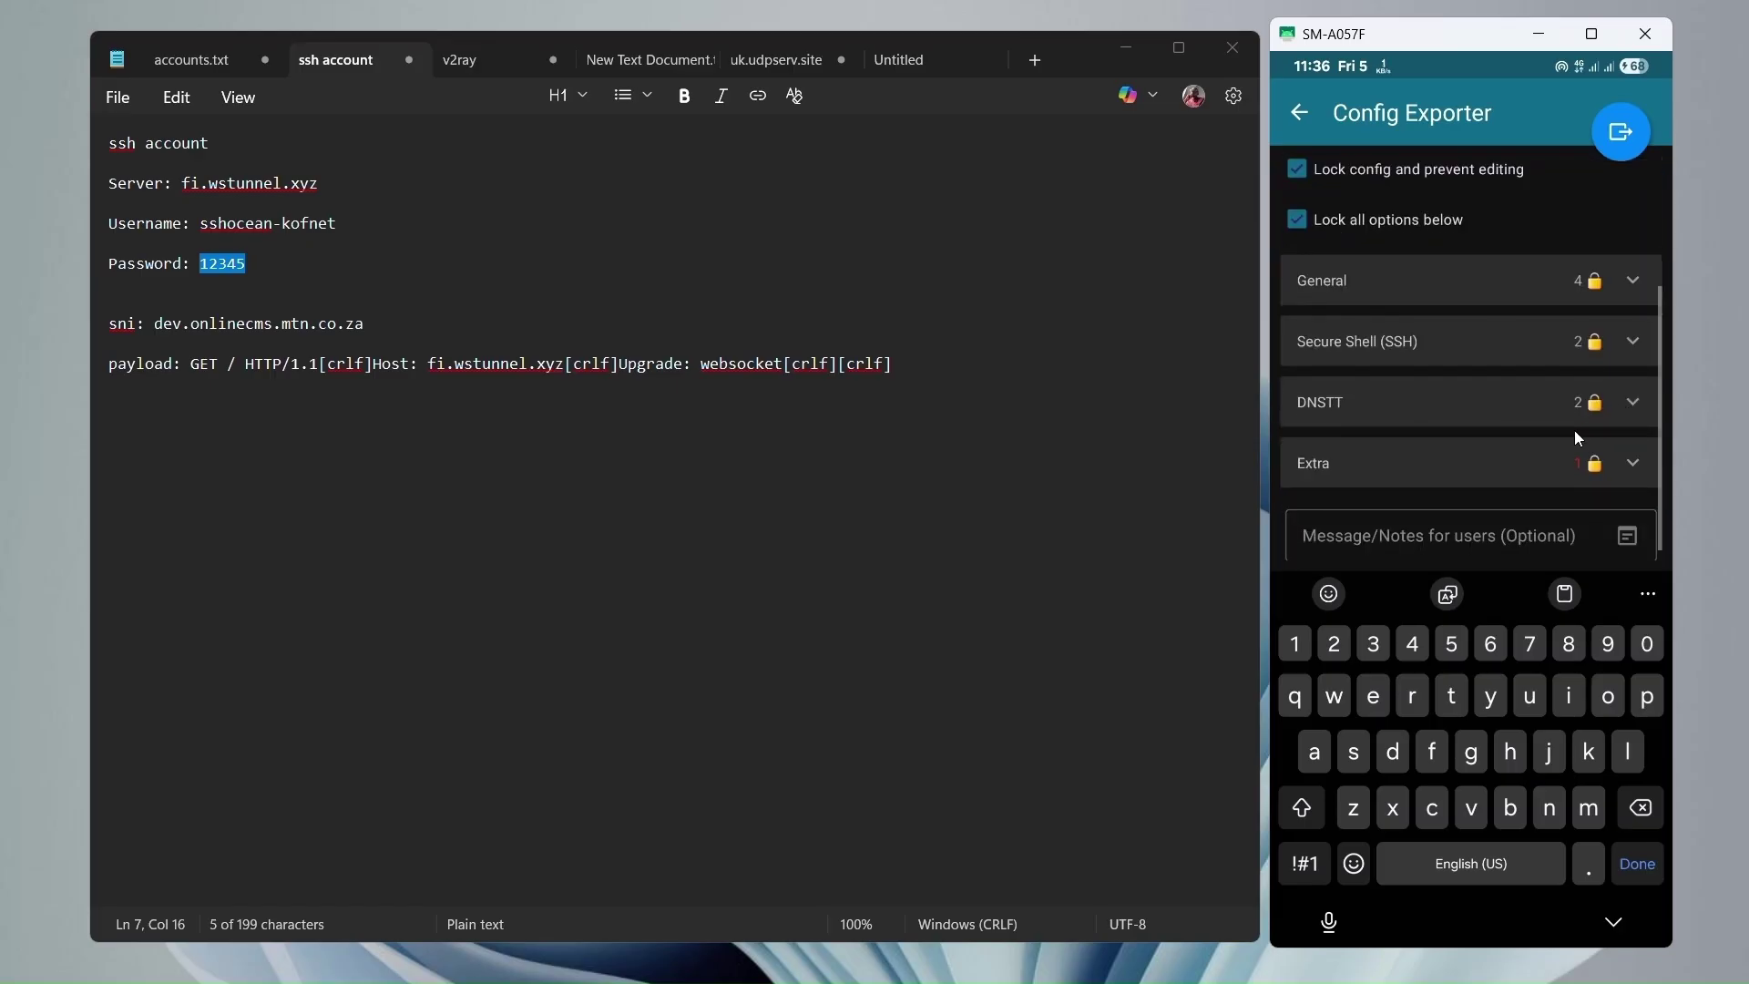
{"action": "left_click", "coordinate": [1459, 531]}
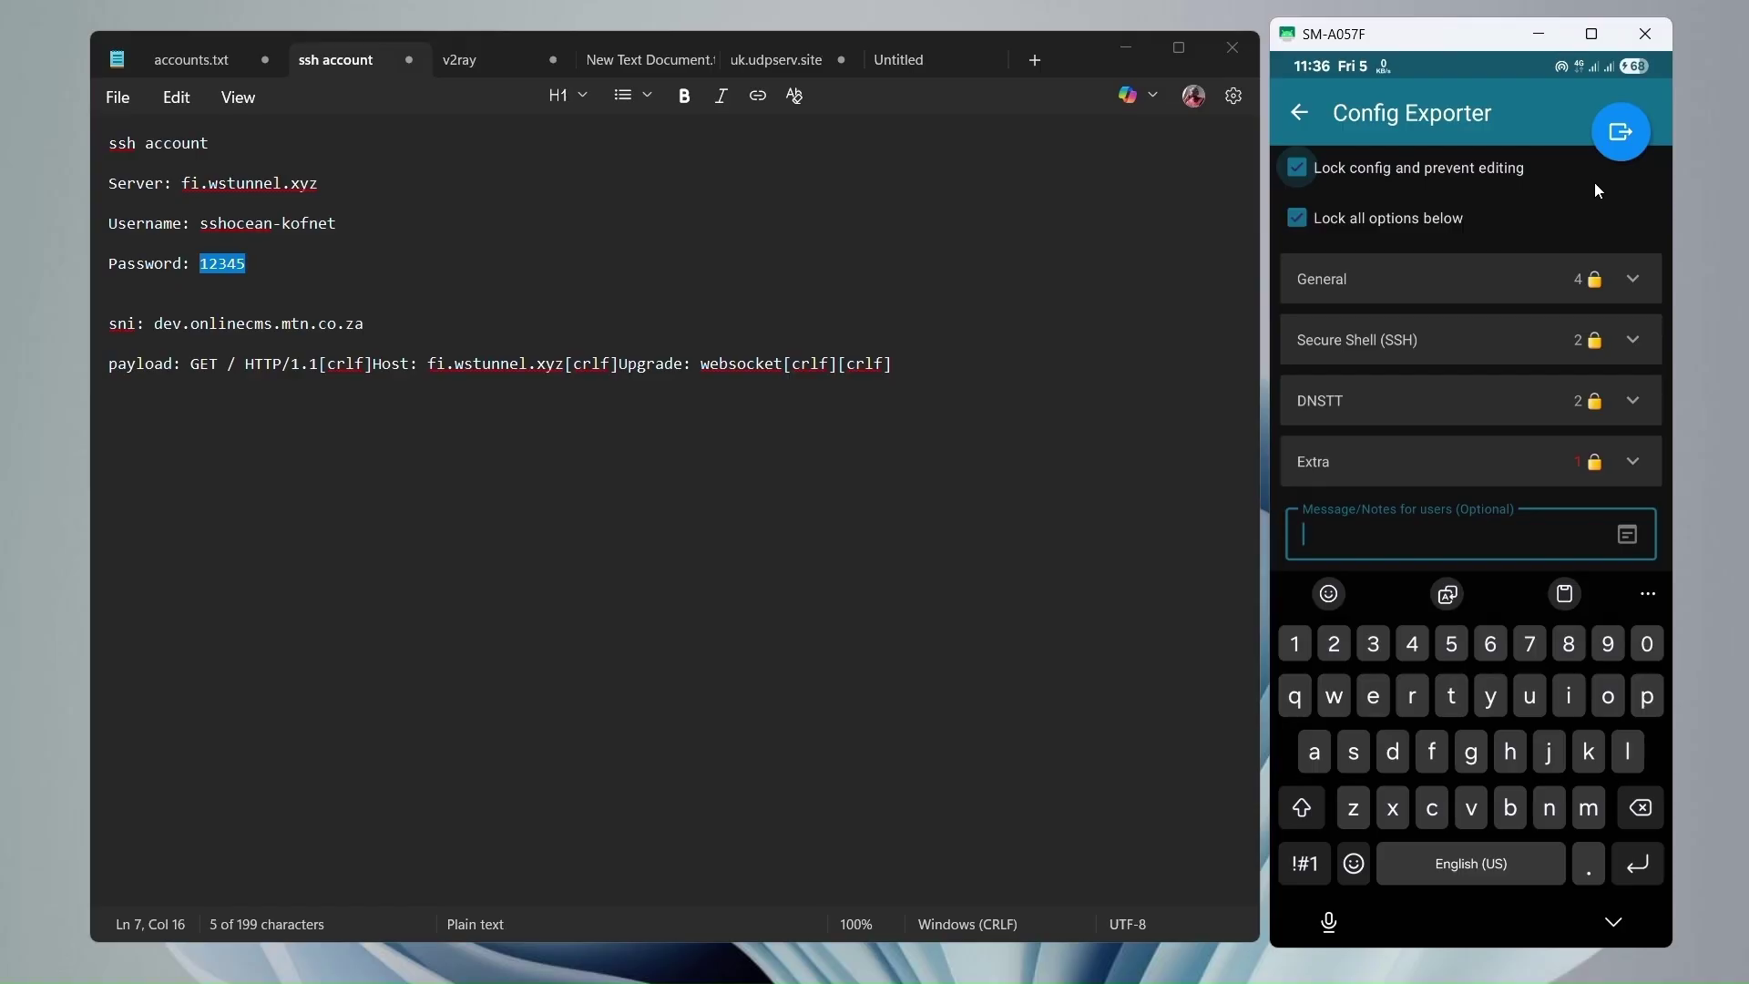
Export the locked 'pls subscribe' SSH config via Save, then go back to the home screen.
{"action": "left_click", "coordinate": [1618, 147]}
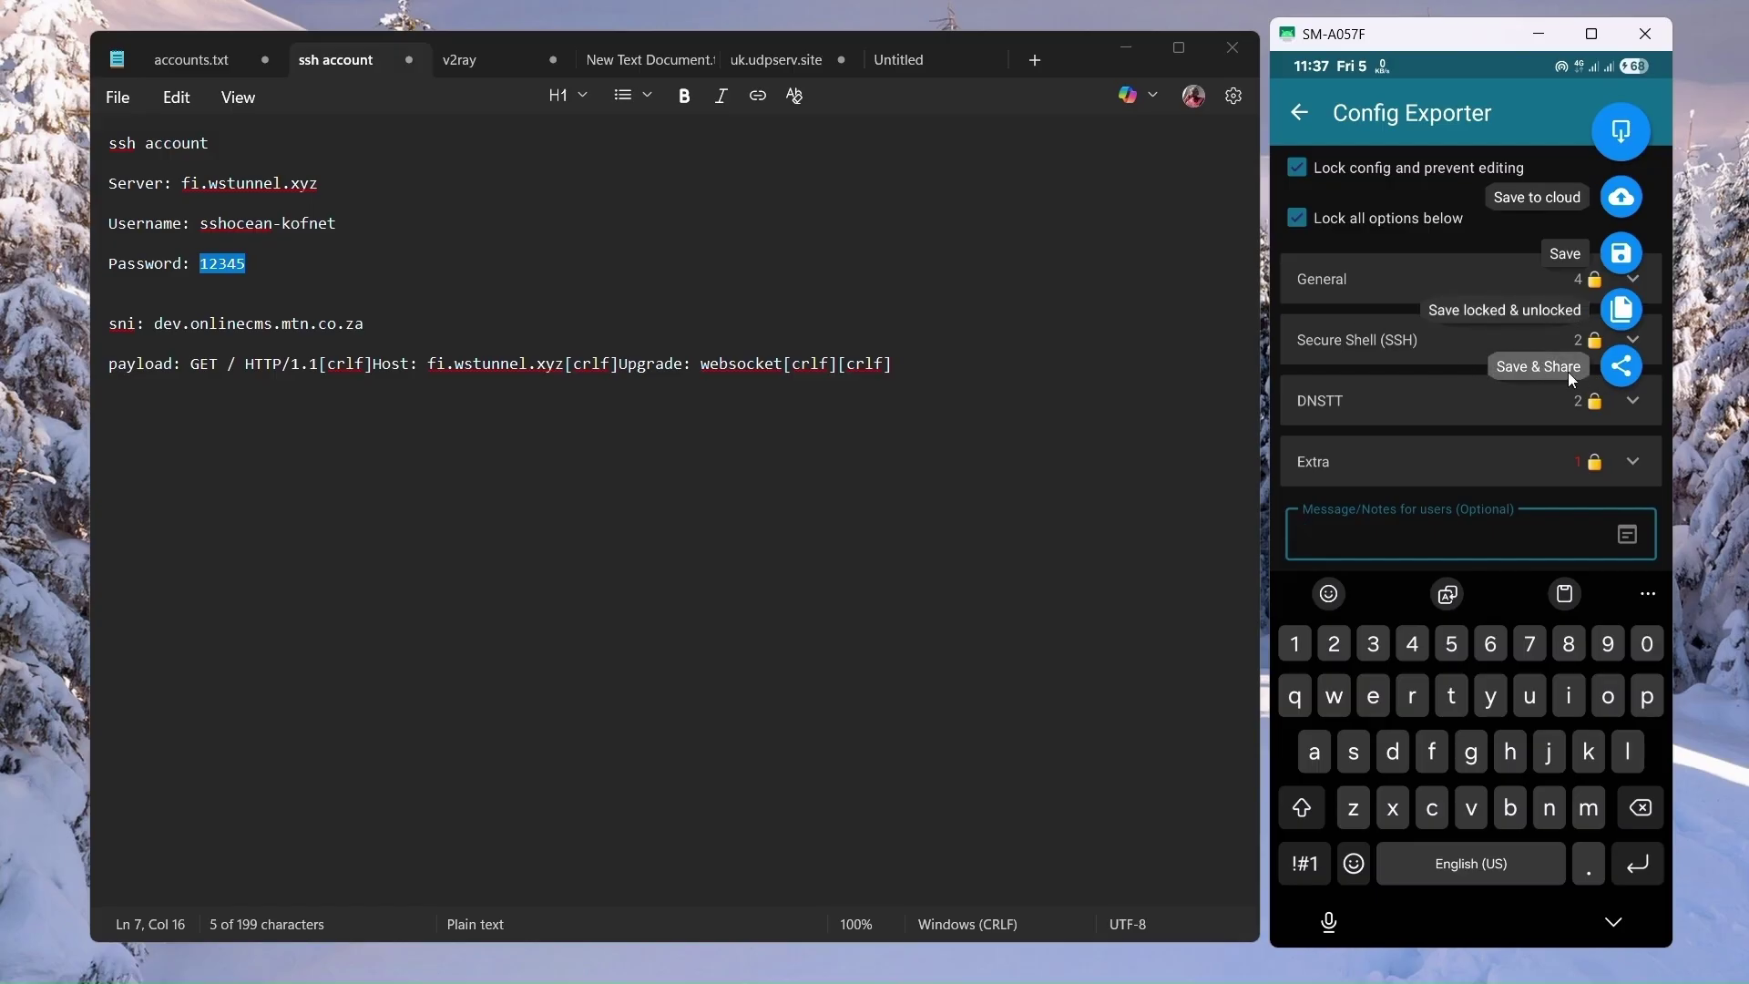
{"action": "left_click", "coordinate": [1577, 257]}
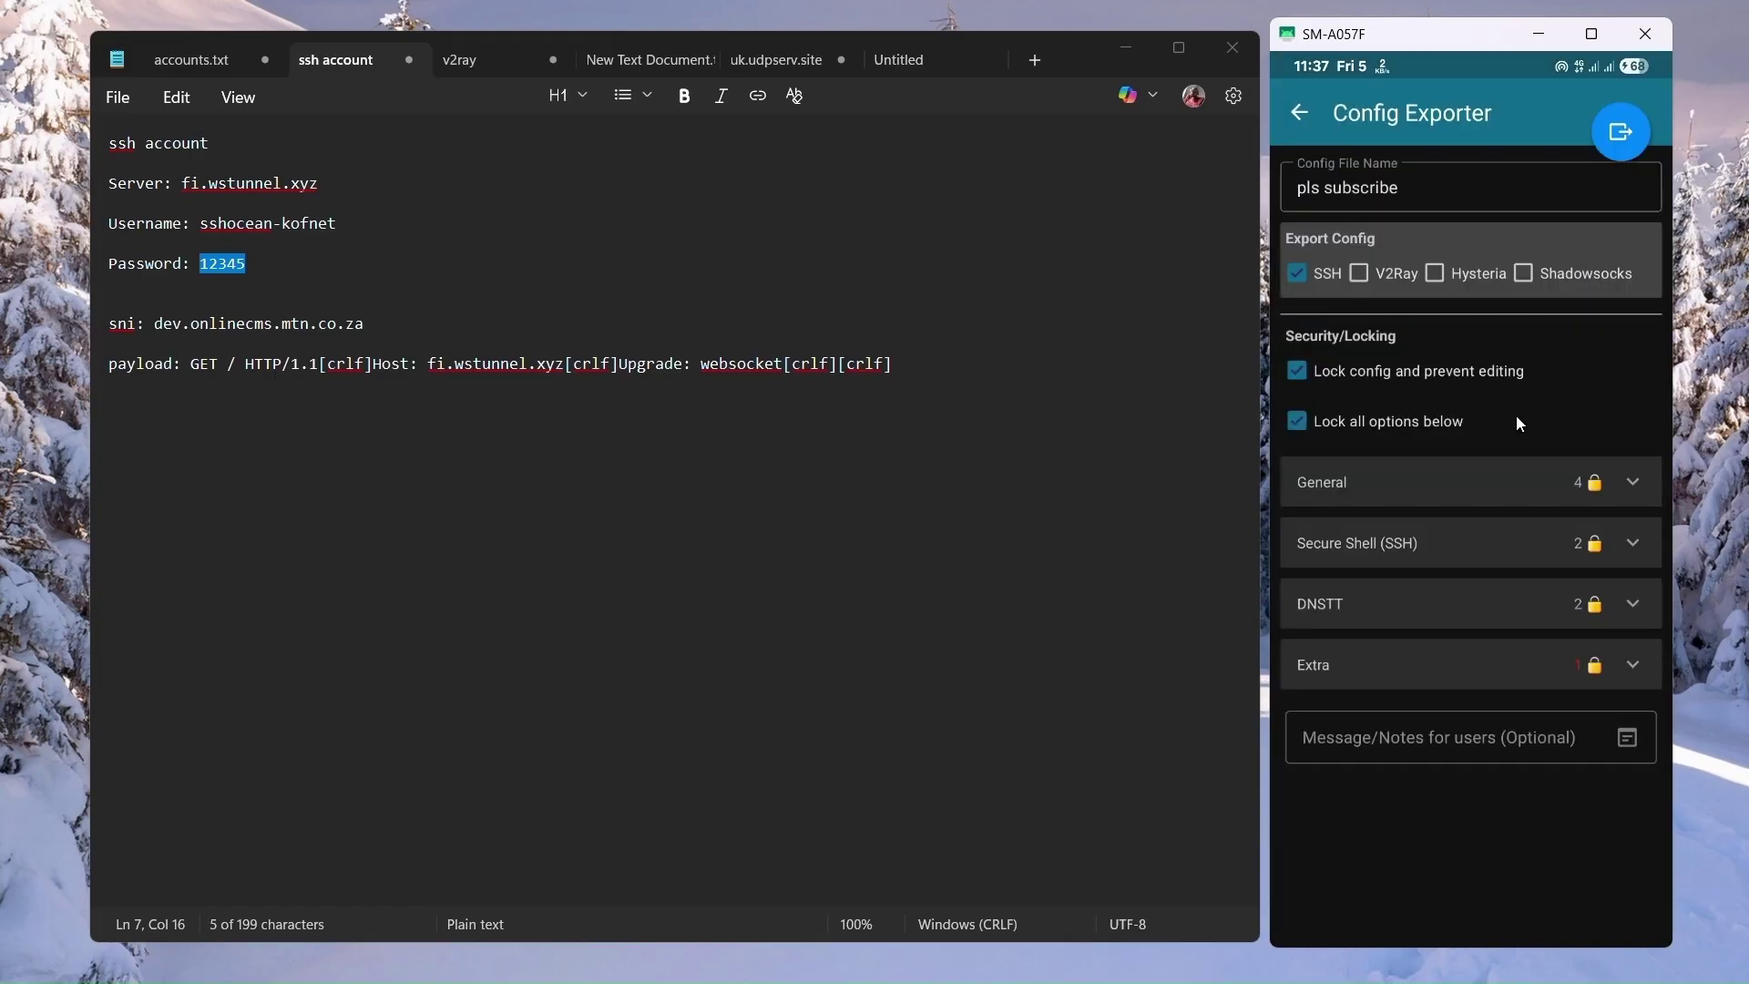
{"action": "left_click", "coordinate": [1299, 112]}
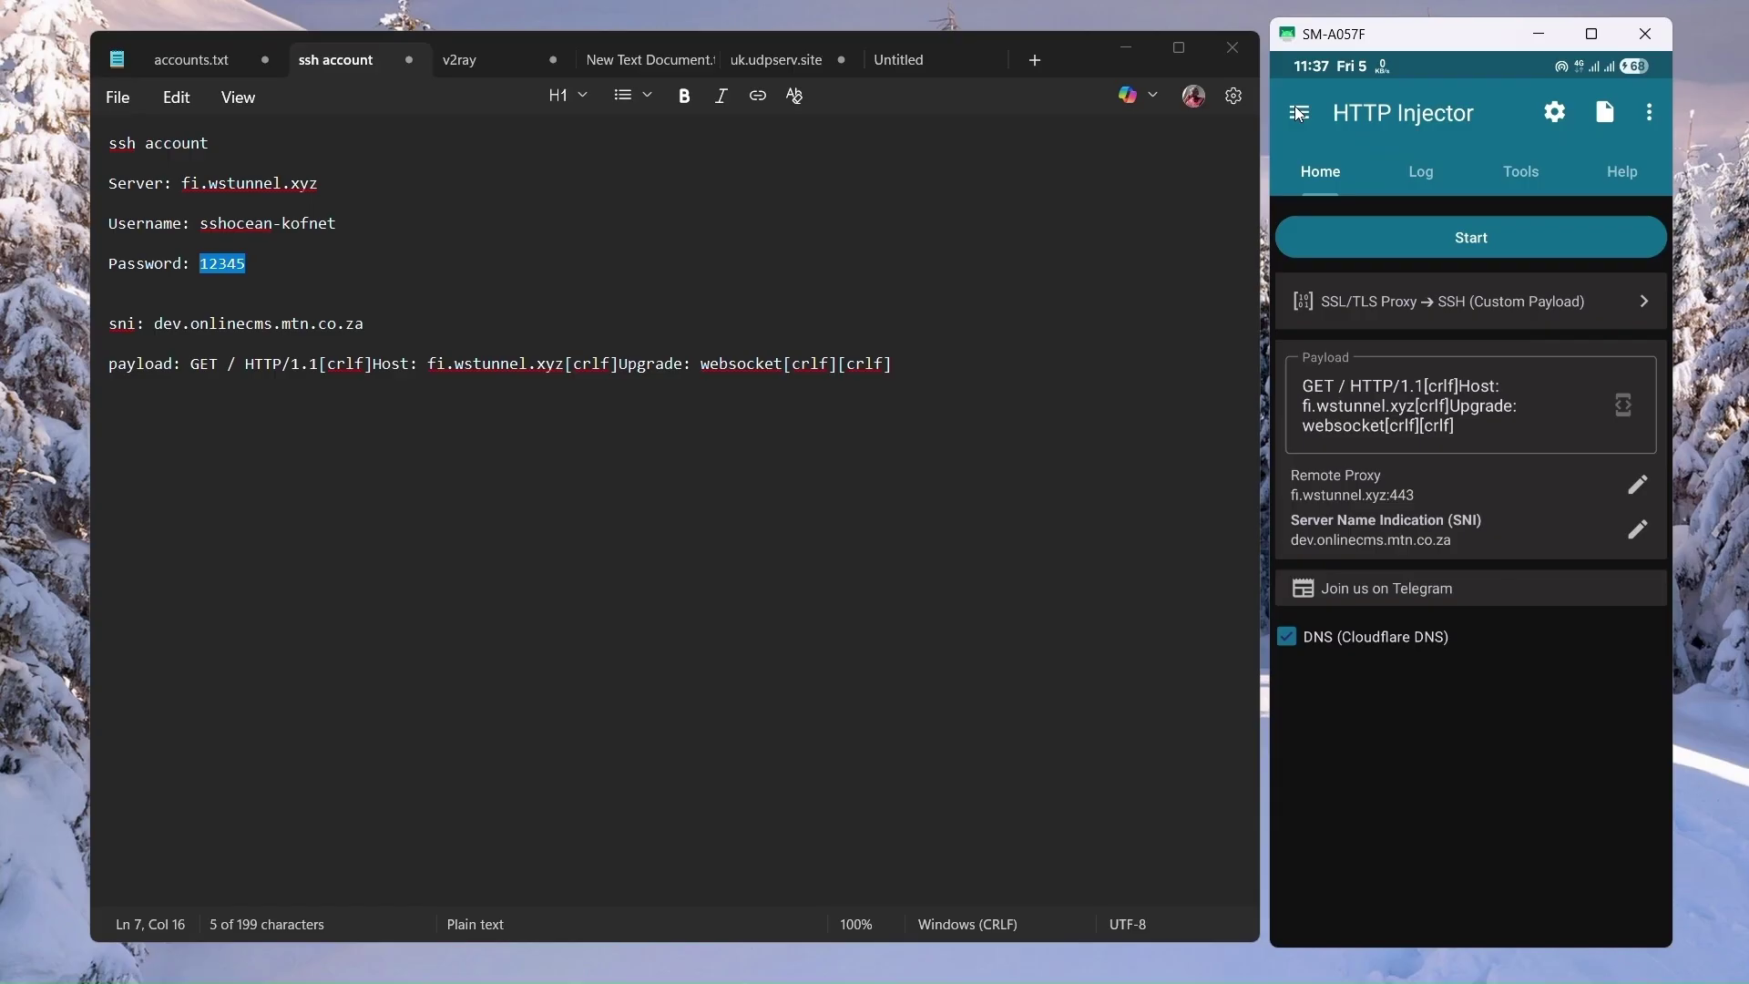